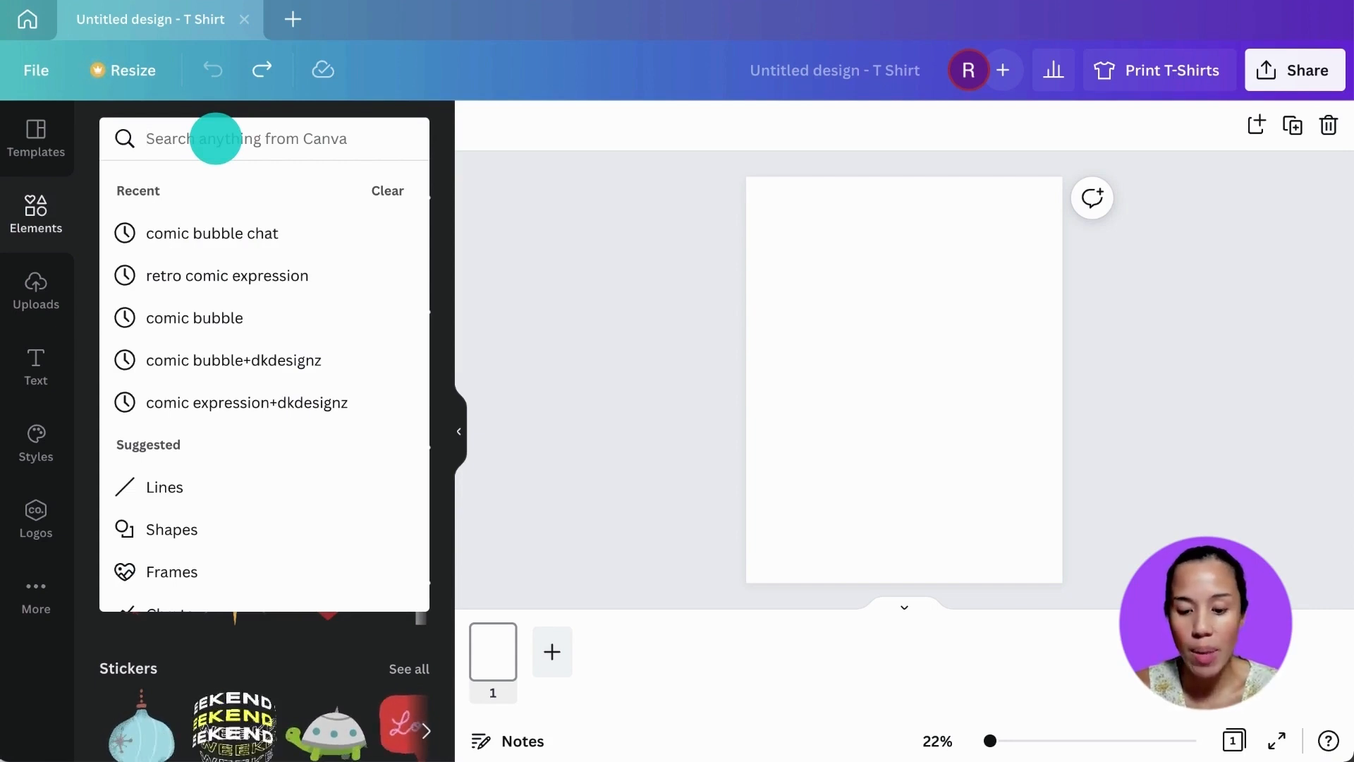
# Search the elements for "comic bubble chat" and add the white cloud bubble with yellow stars to the page
pyautogui.write('comic bubble chat')
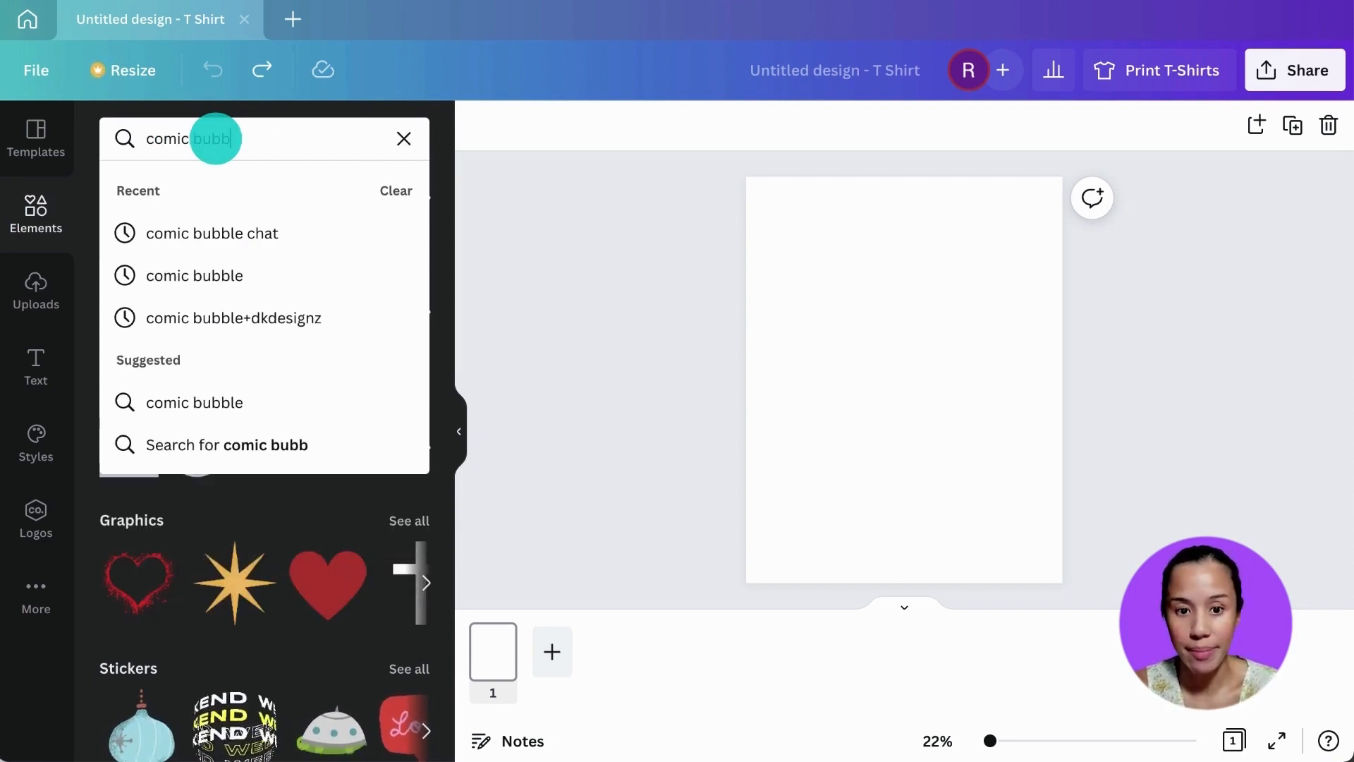
pyautogui.press('Return')
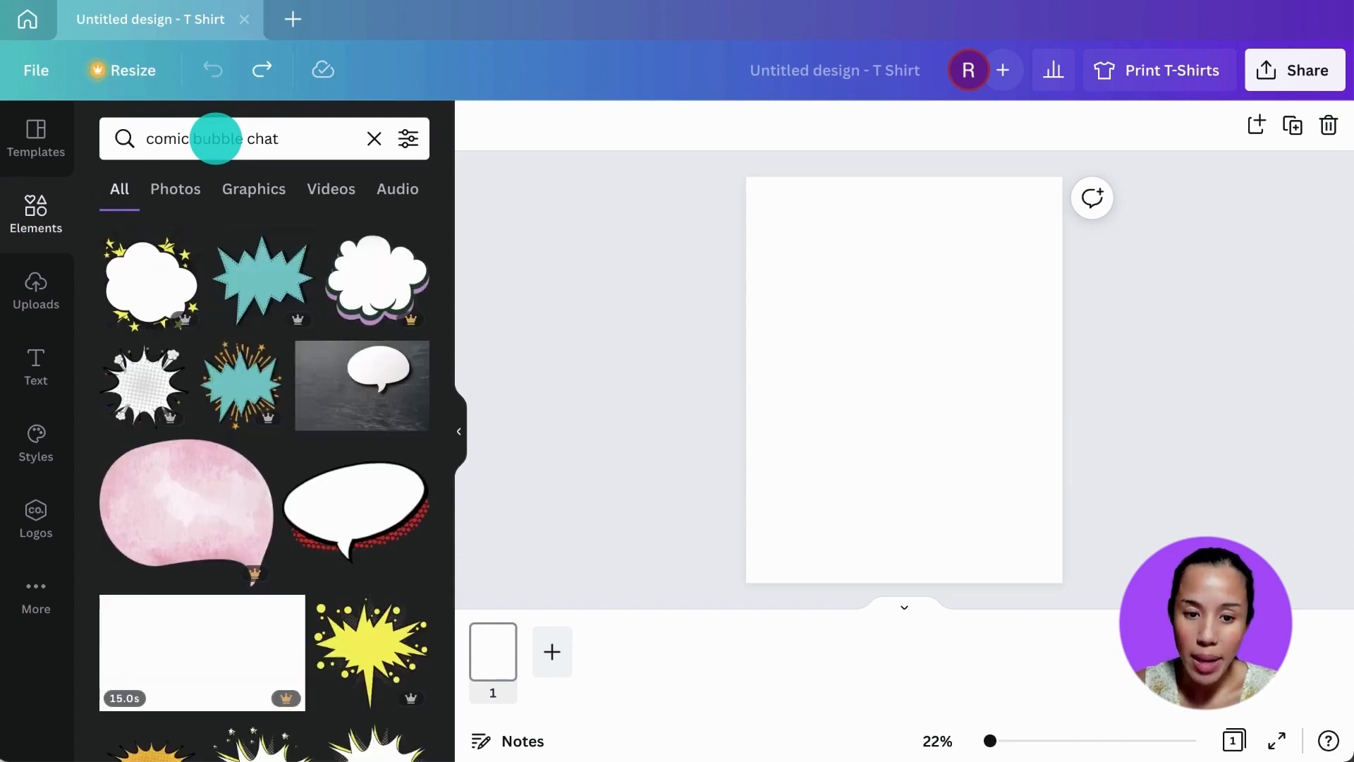
pyautogui.click(147, 281)
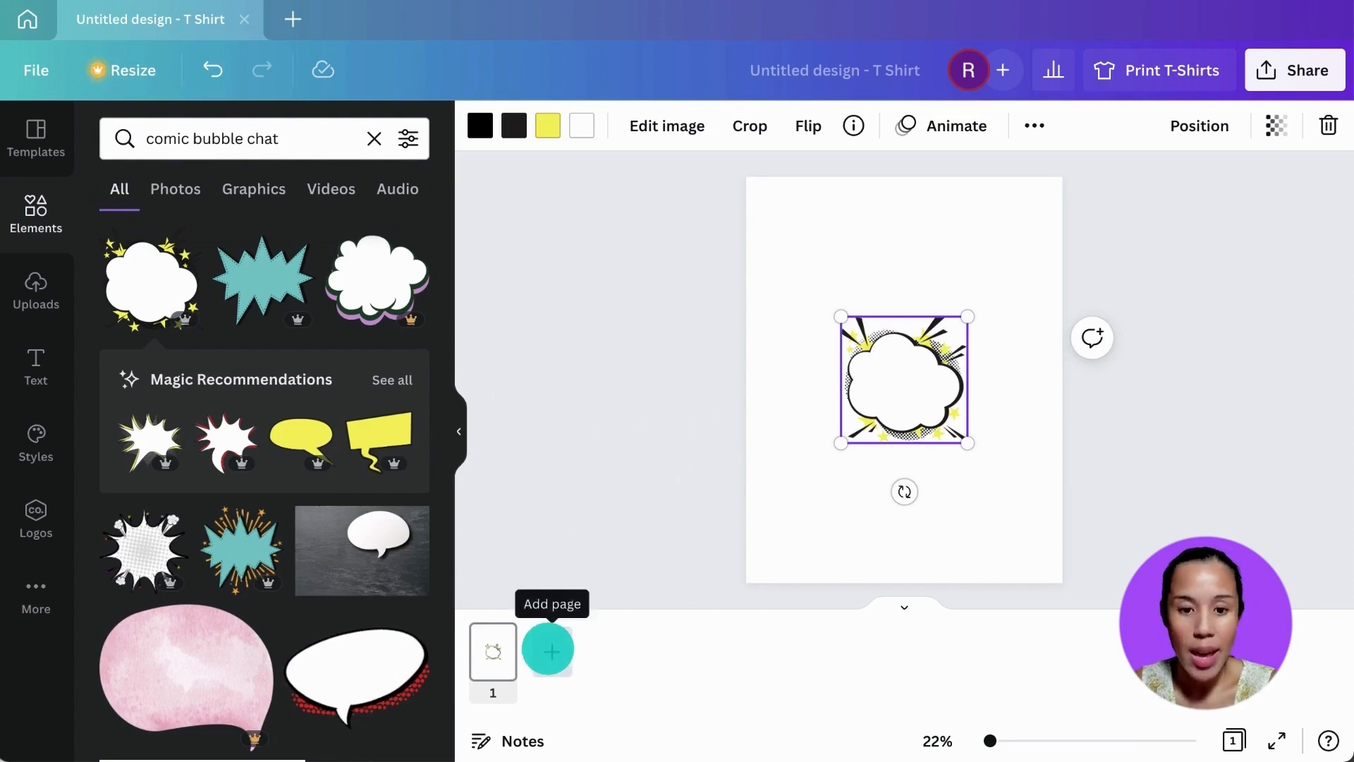
# Add a second page and place the white cloud burst with yellow spikes from a "retro comic expression" graphics search on it
pyautogui.click(550, 647)
pyautogui.tripleClick(290, 138)
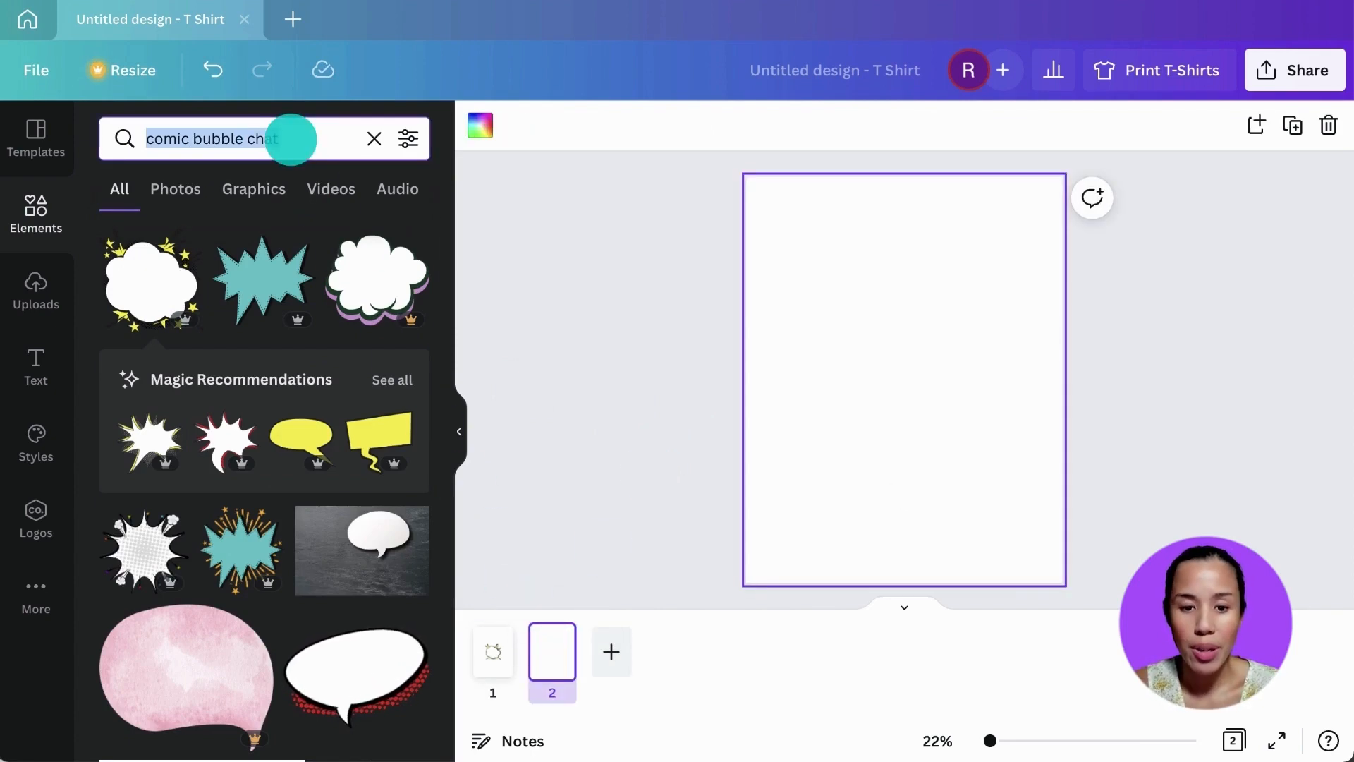
pyautogui.write('retro co')
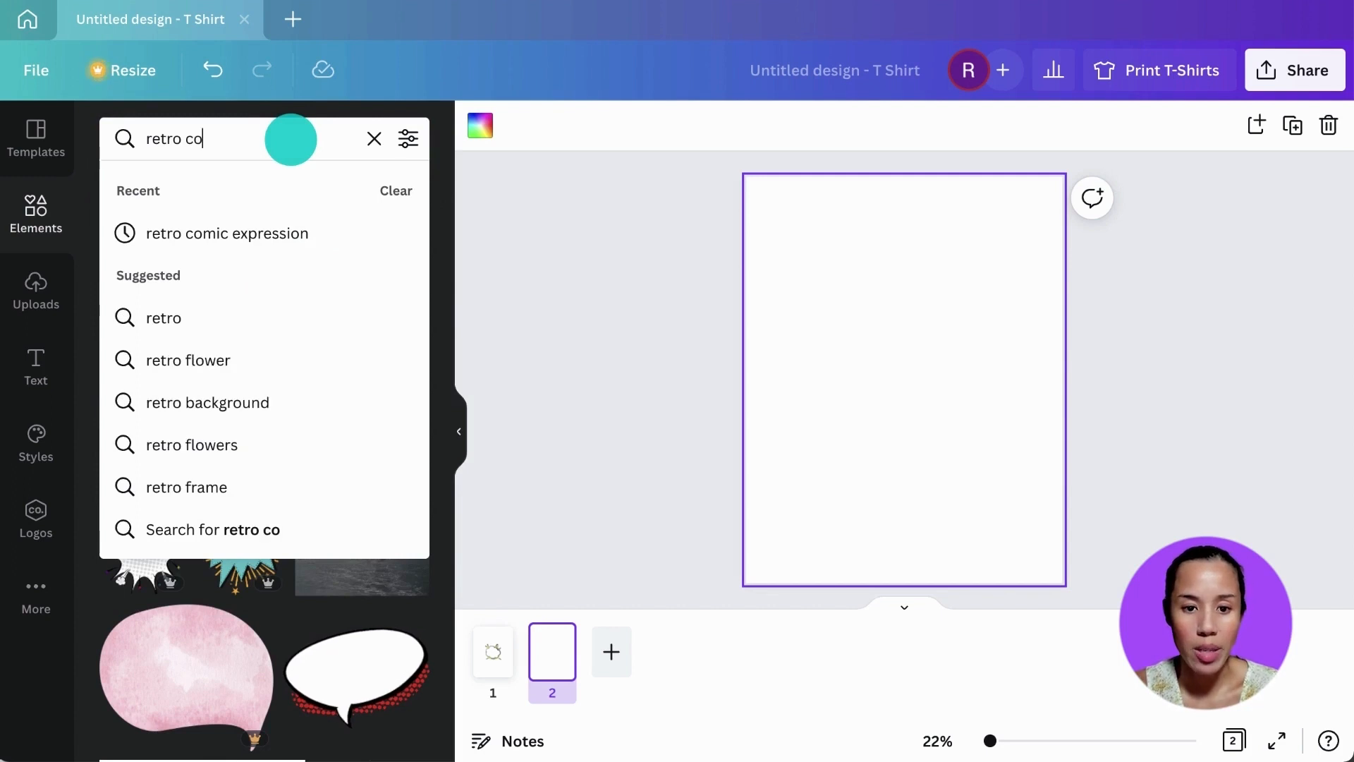
pyautogui.write('mic expression')
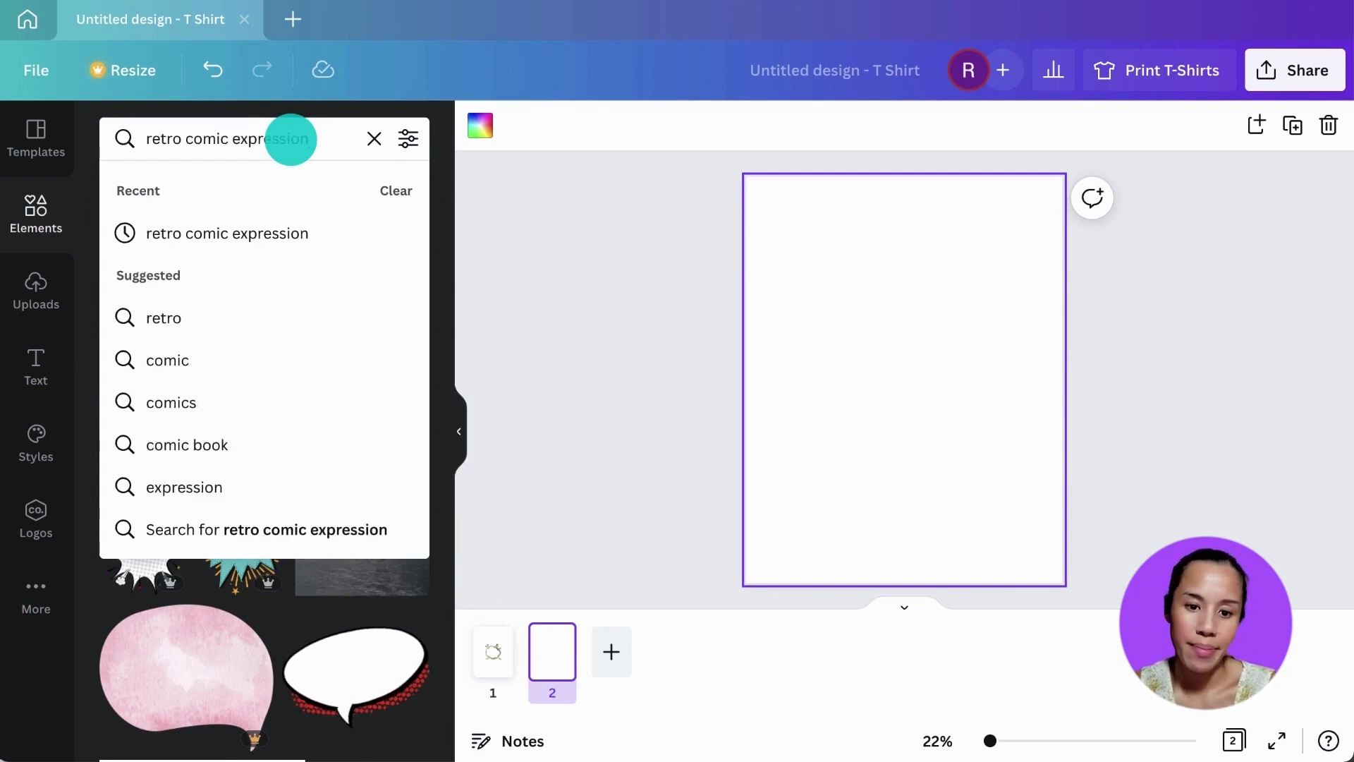
pyautogui.click(247, 233)
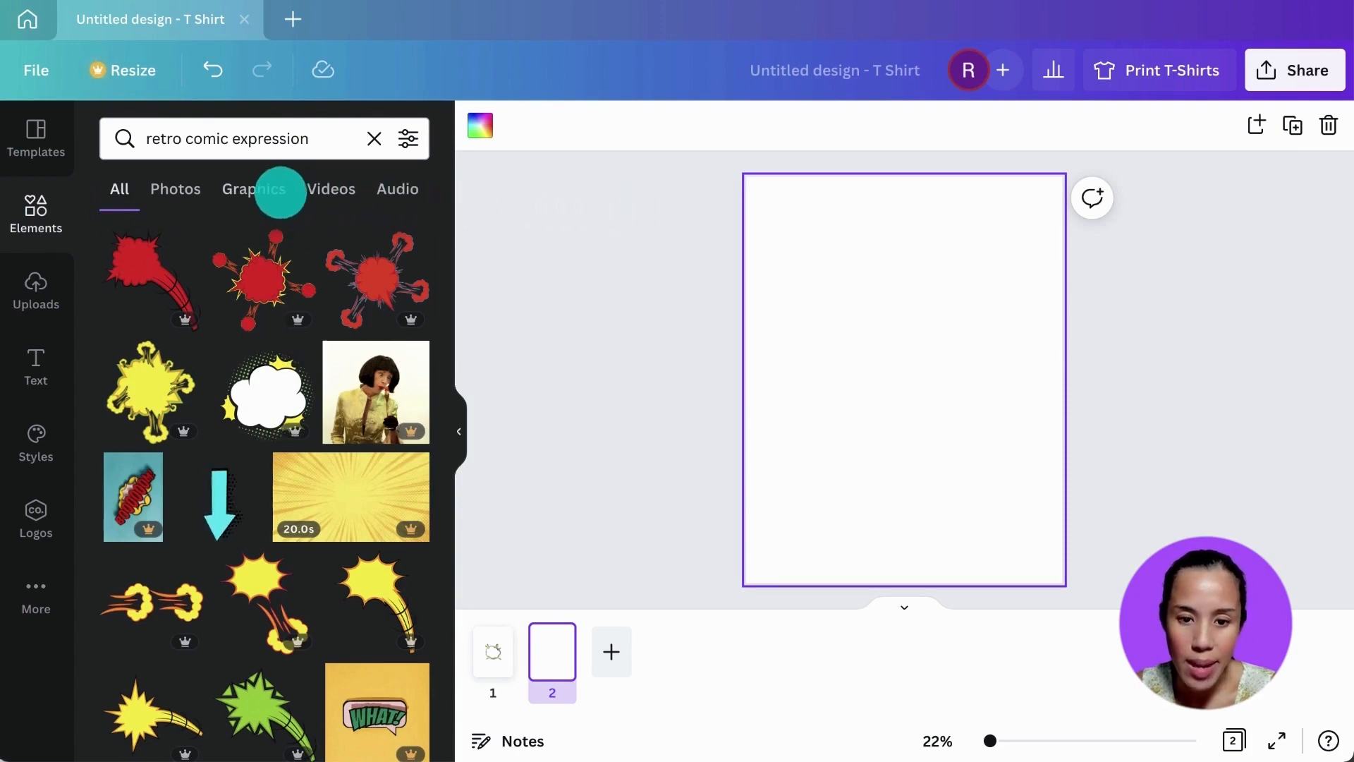
pyautogui.click(257, 189)
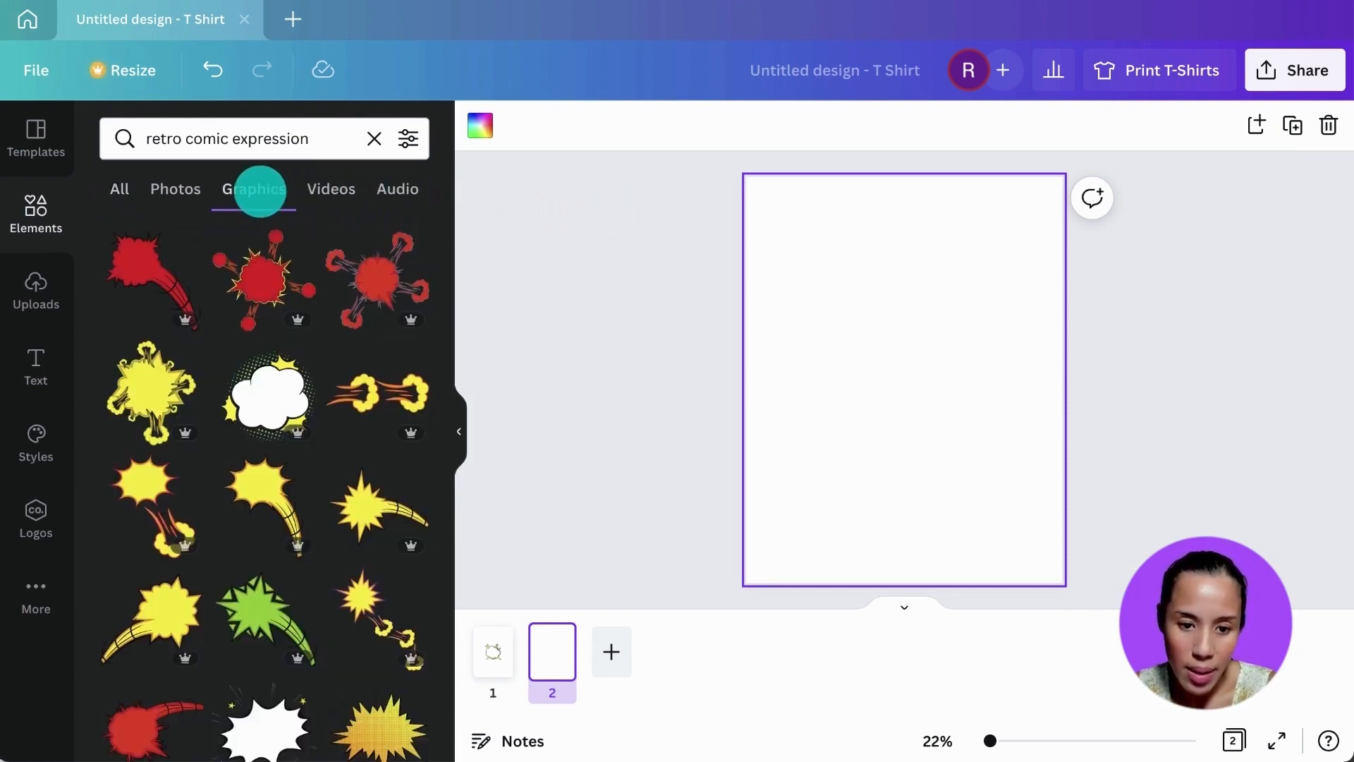
pyautogui.click(260, 390)
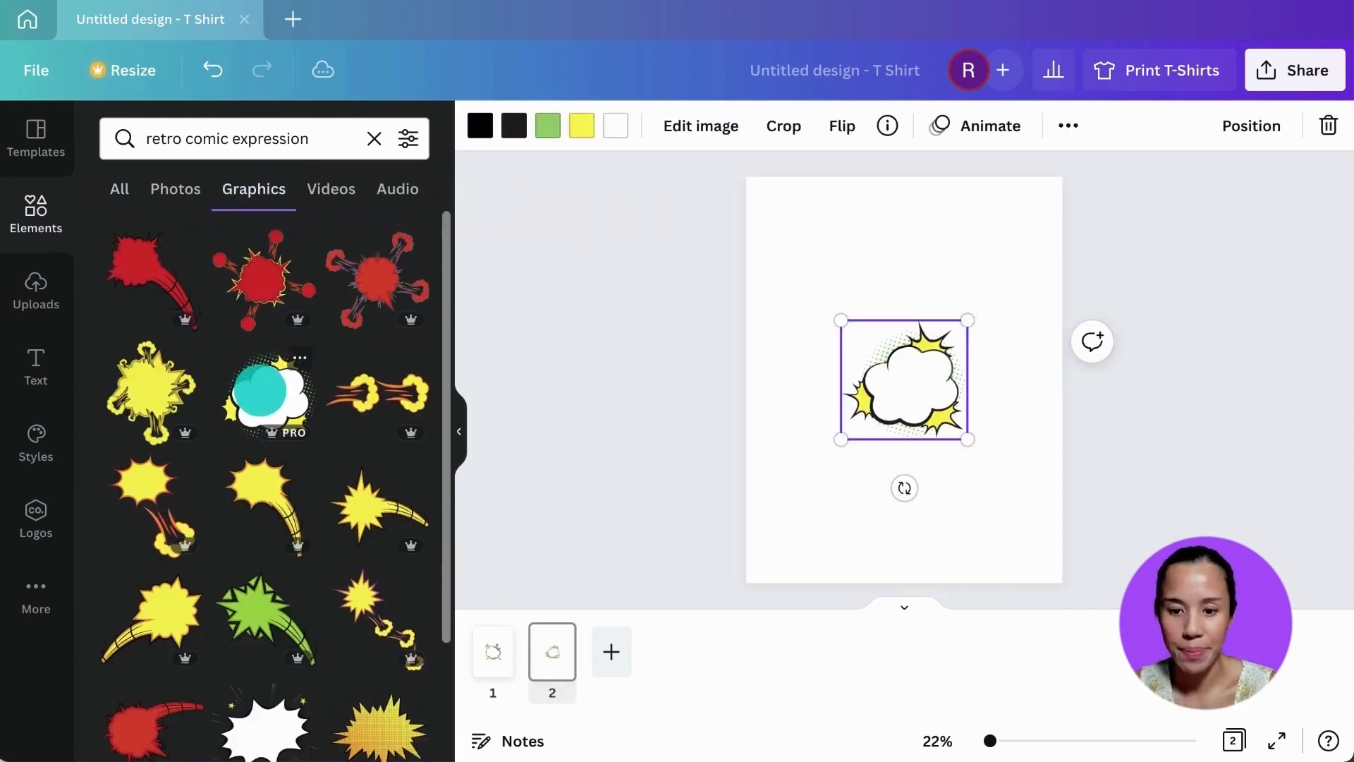
pyautogui.moveTo(963, 321); pyautogui.dragTo(1009, 288)
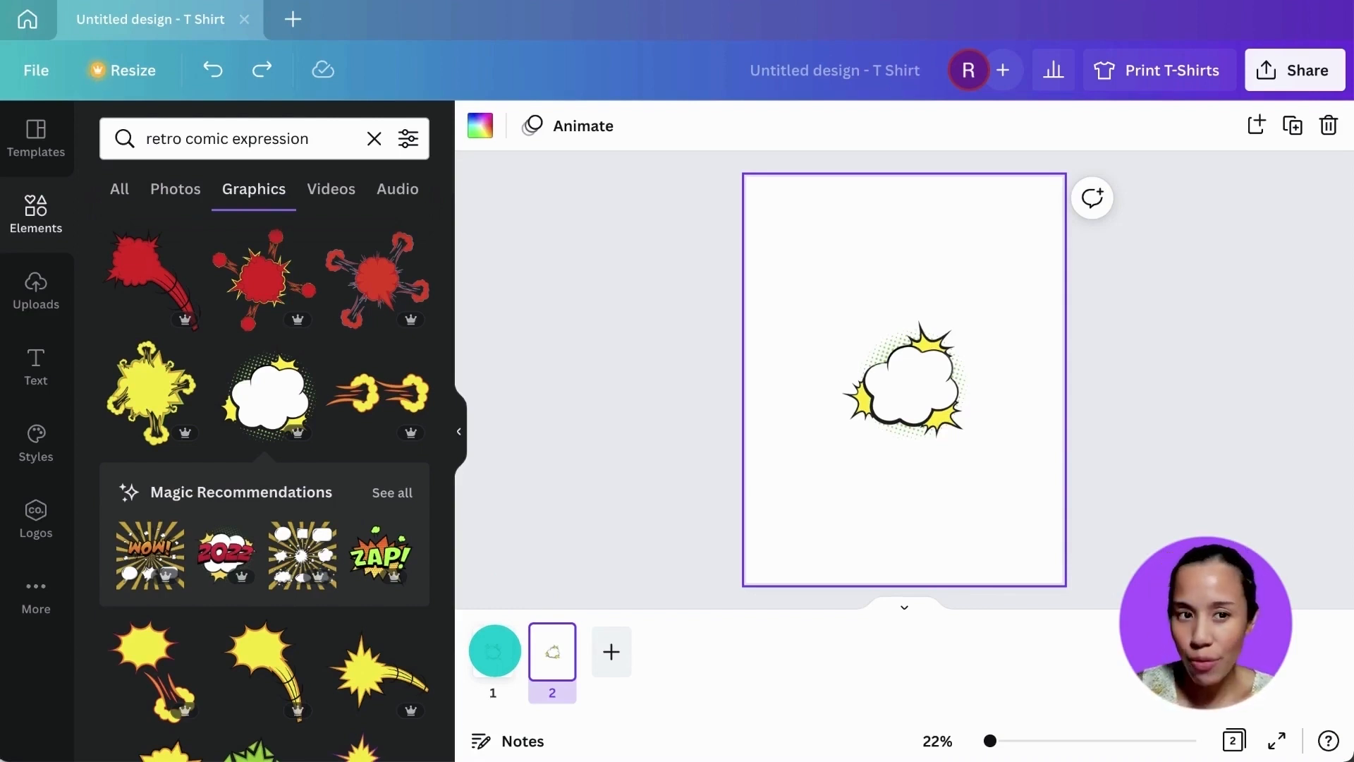
# Apply the Curve text effect to the word SUPER on page 1 with a curve of 25
pyautogui.click(494, 650)
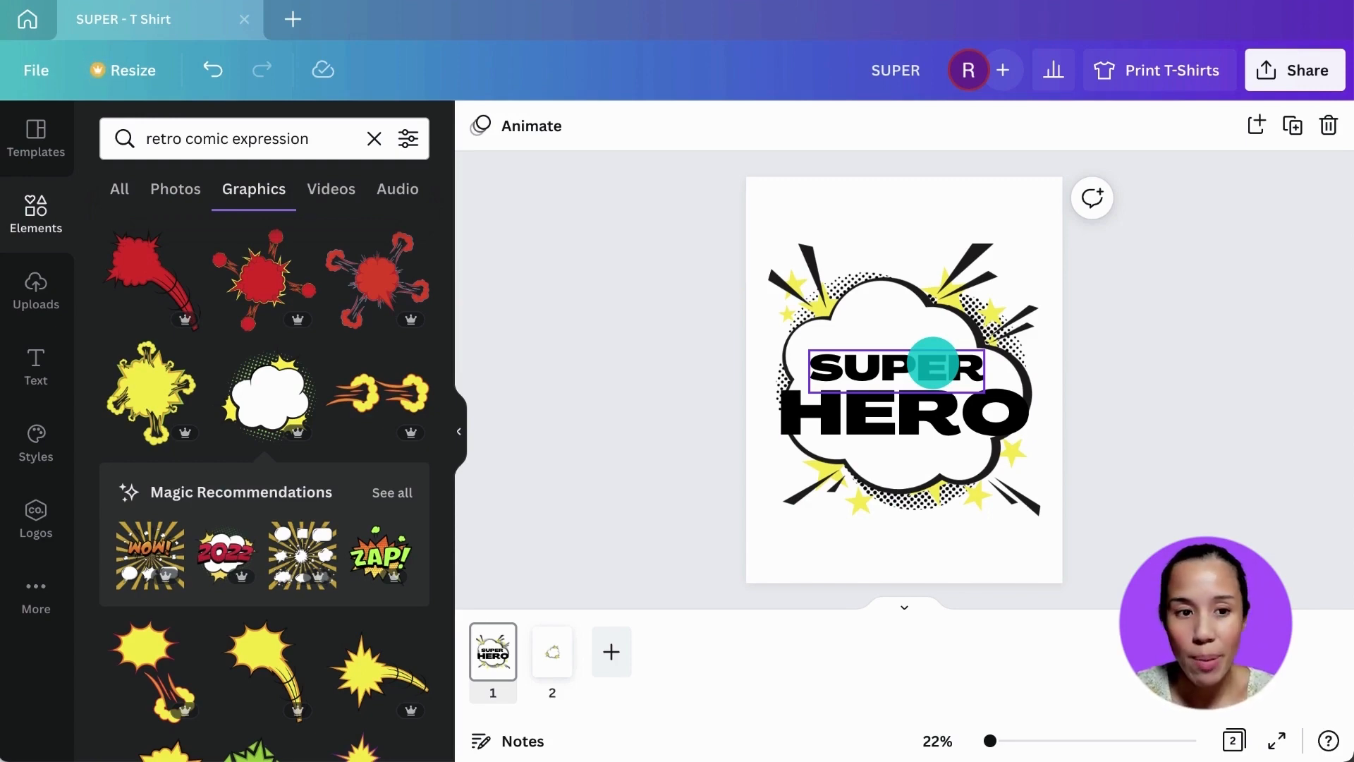
pyautogui.click(933, 364)
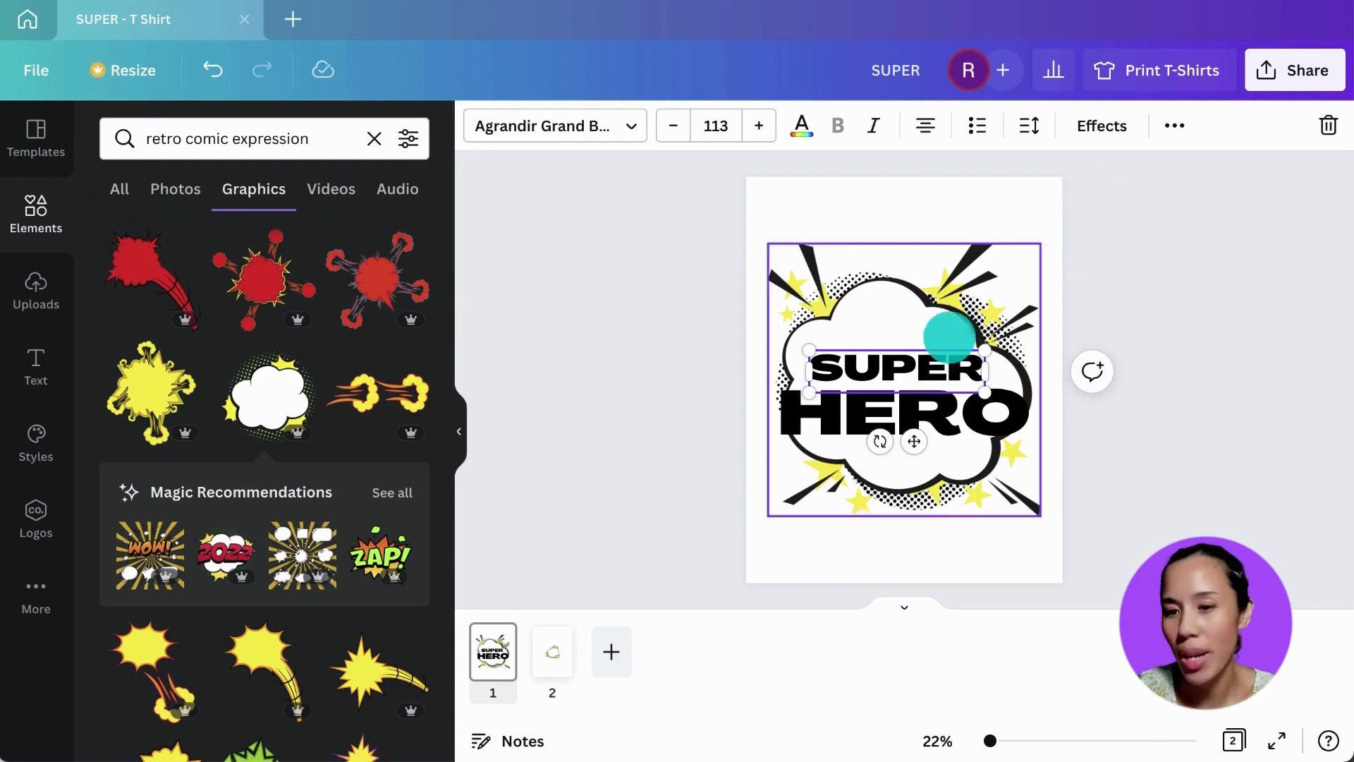
pyautogui.click(1085, 127)
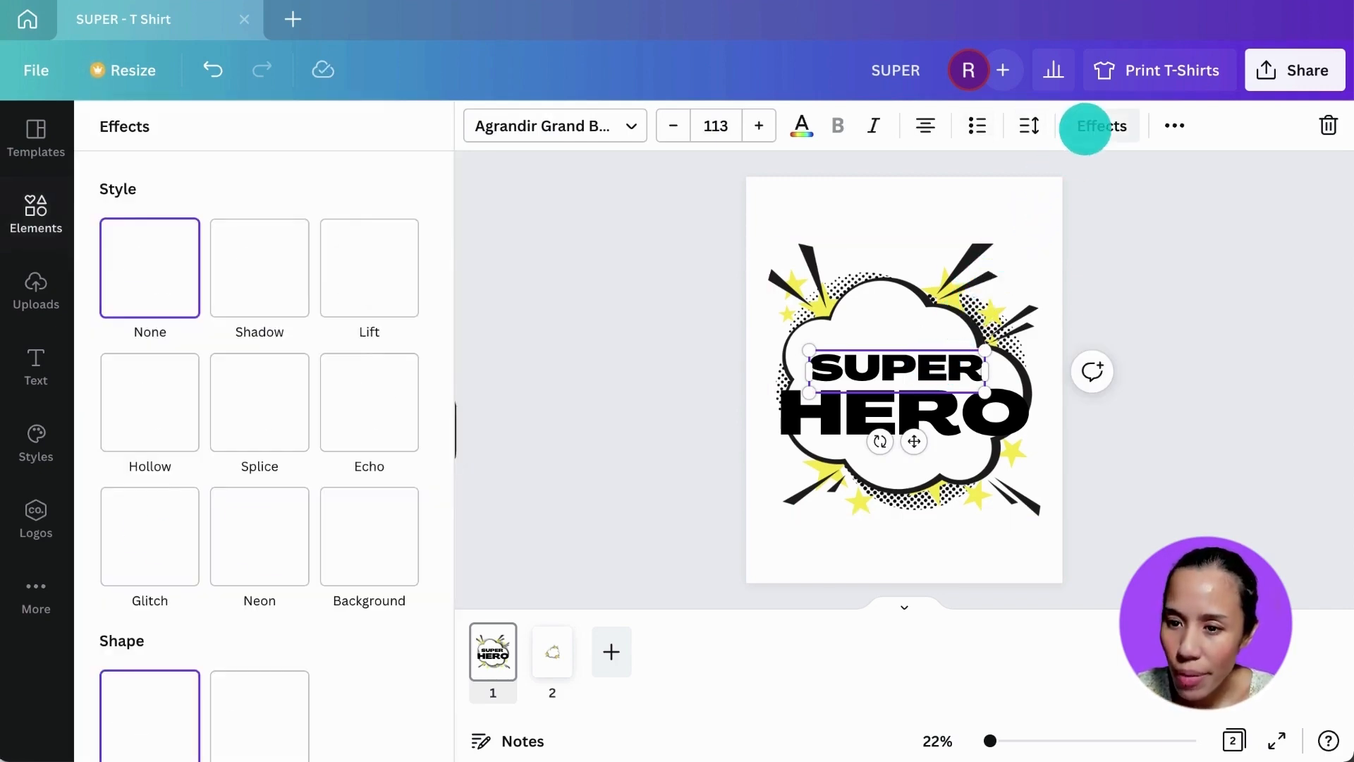
pyautogui.scroll(-1, 206, 540)
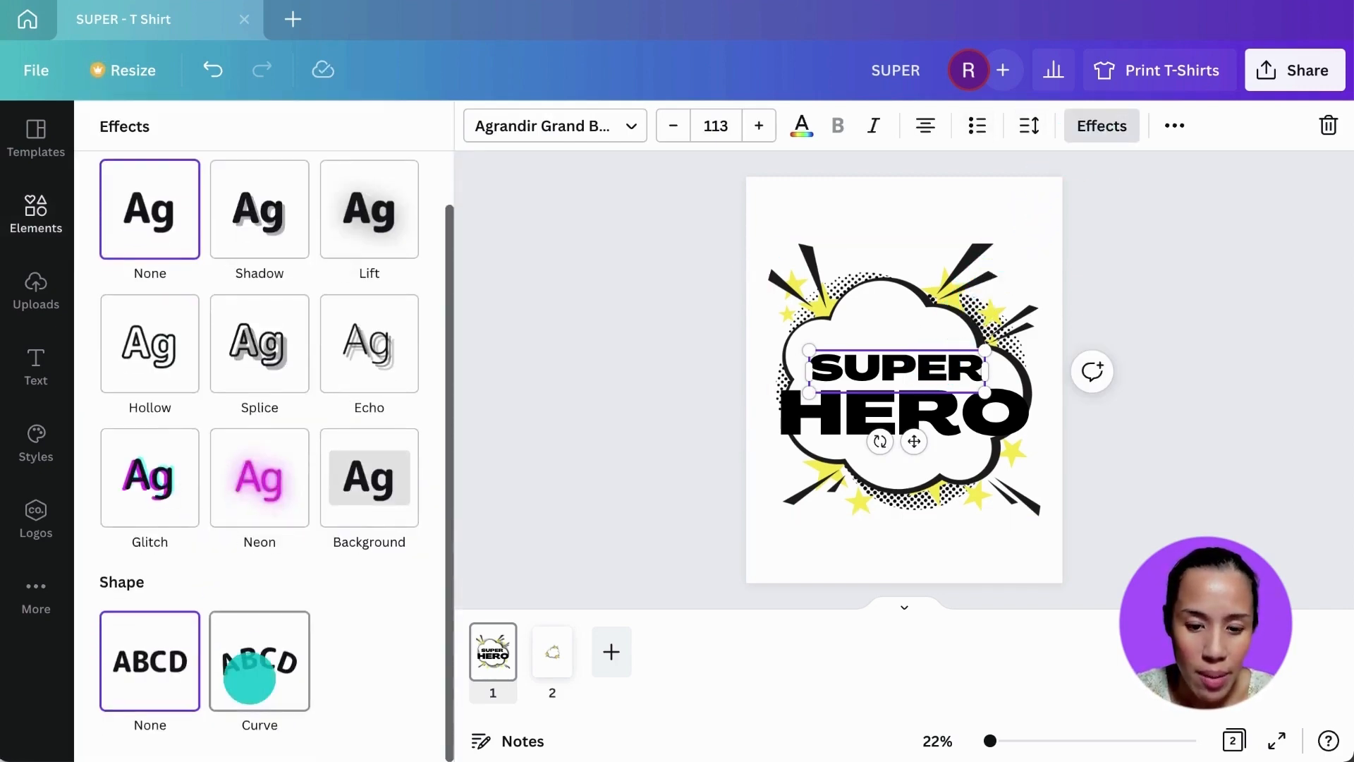
pyautogui.click(242, 668)
pyautogui.scroll(-1, 315, 643)
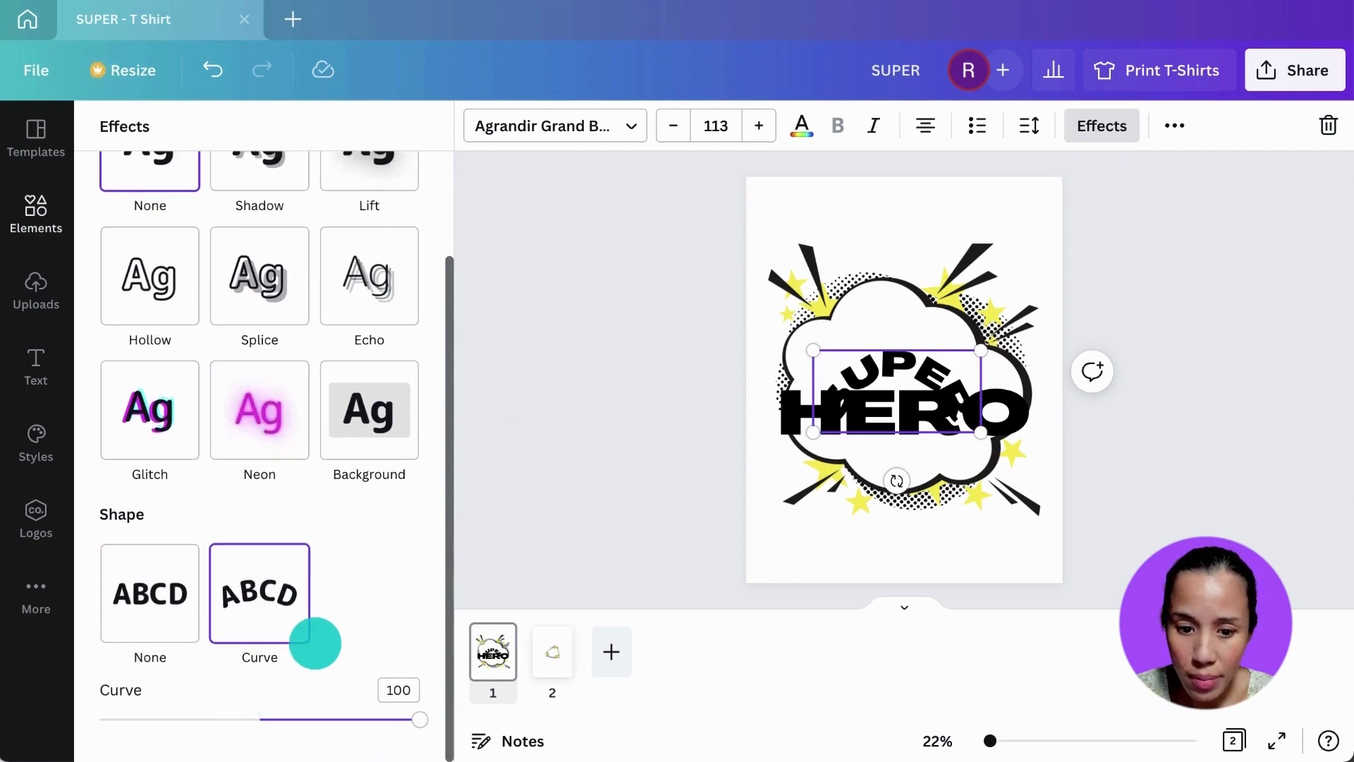
pyautogui.moveTo(421, 719); pyautogui.dragTo(300, 719)
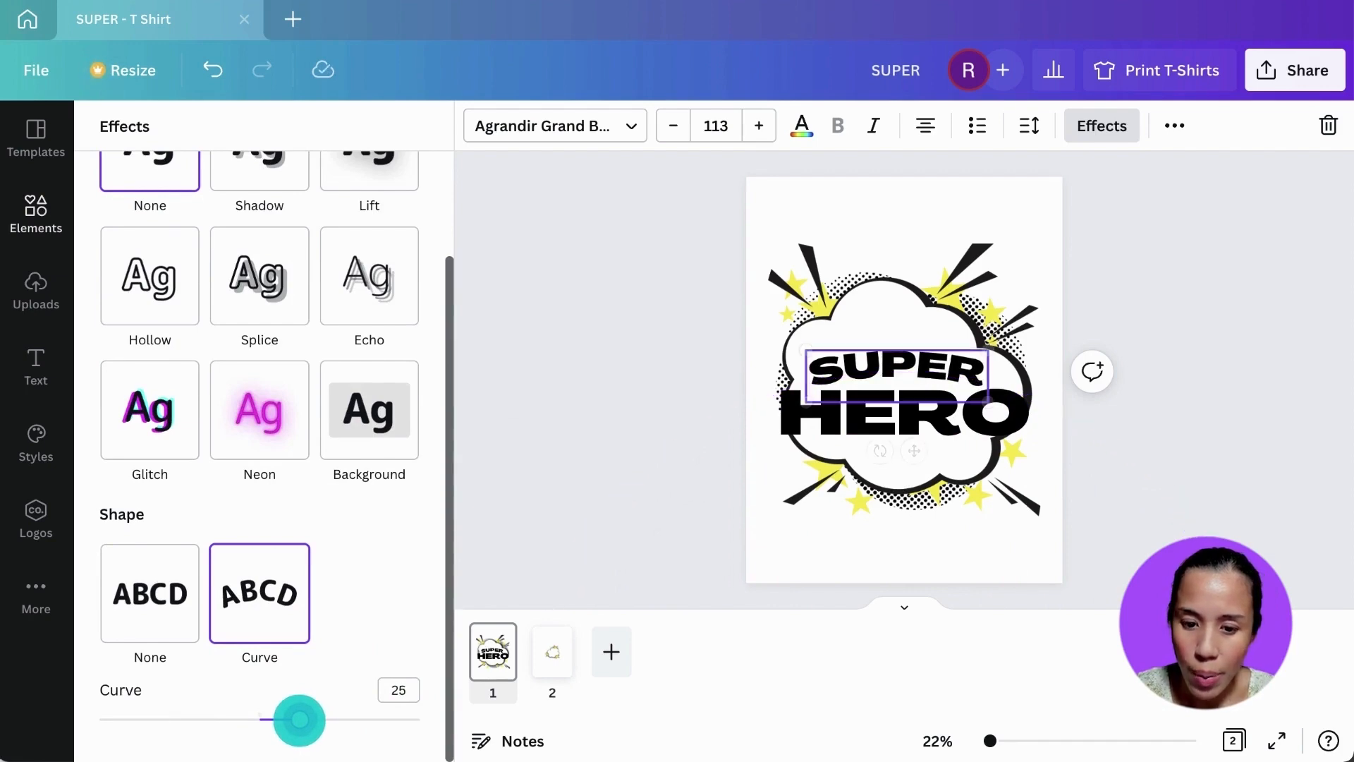
# Apply the Curve text effect to the word HERO with a curve of 25
pyautogui.click(831, 429)
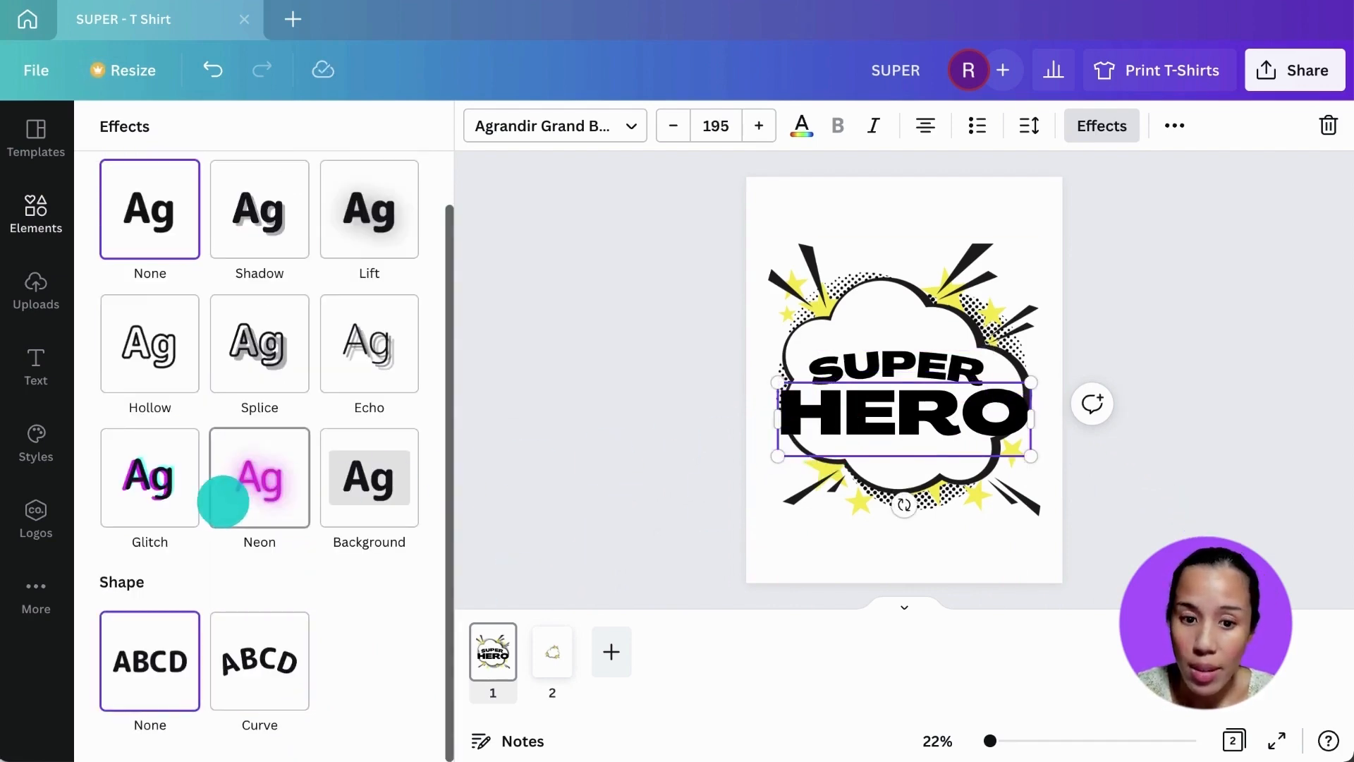
pyautogui.click(264, 653)
pyautogui.scroll(-1, 353, 663)
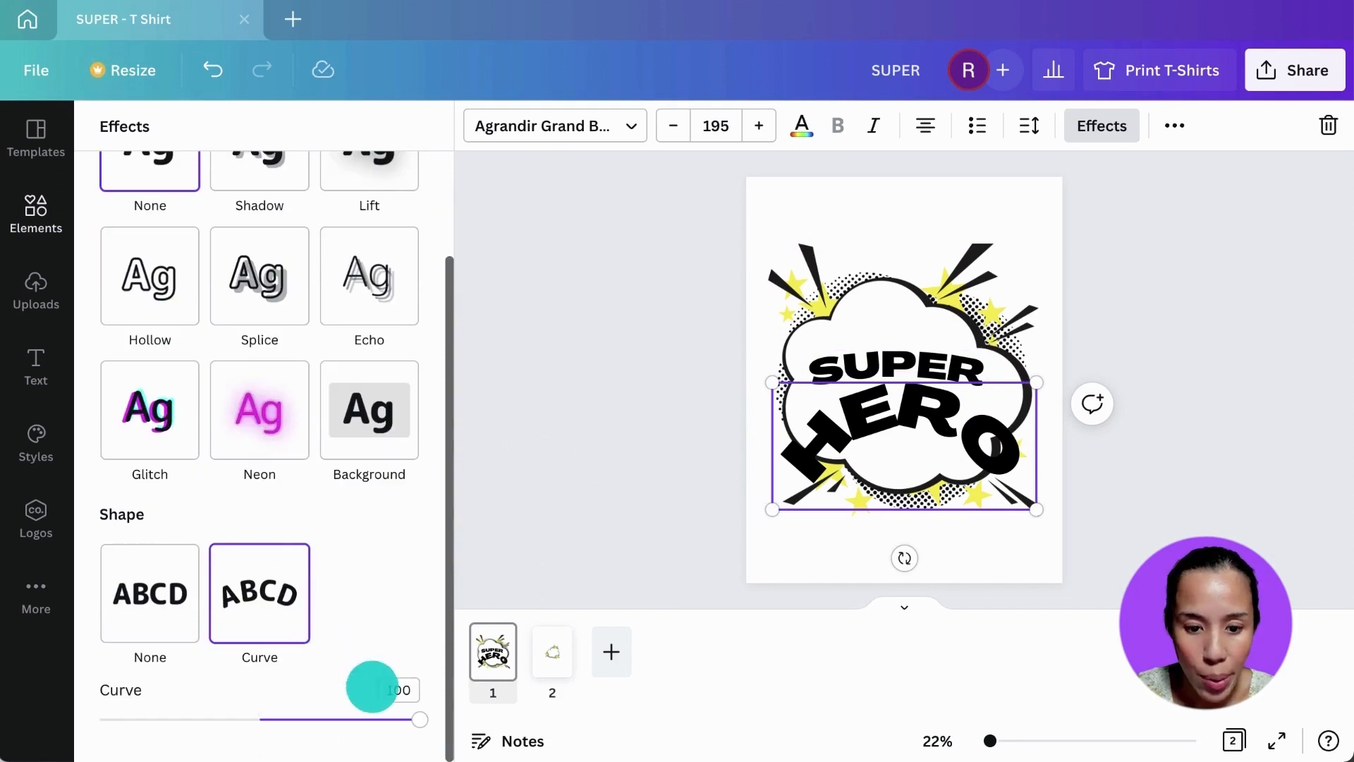
pyautogui.click(400, 693)
pyautogui.write('2')
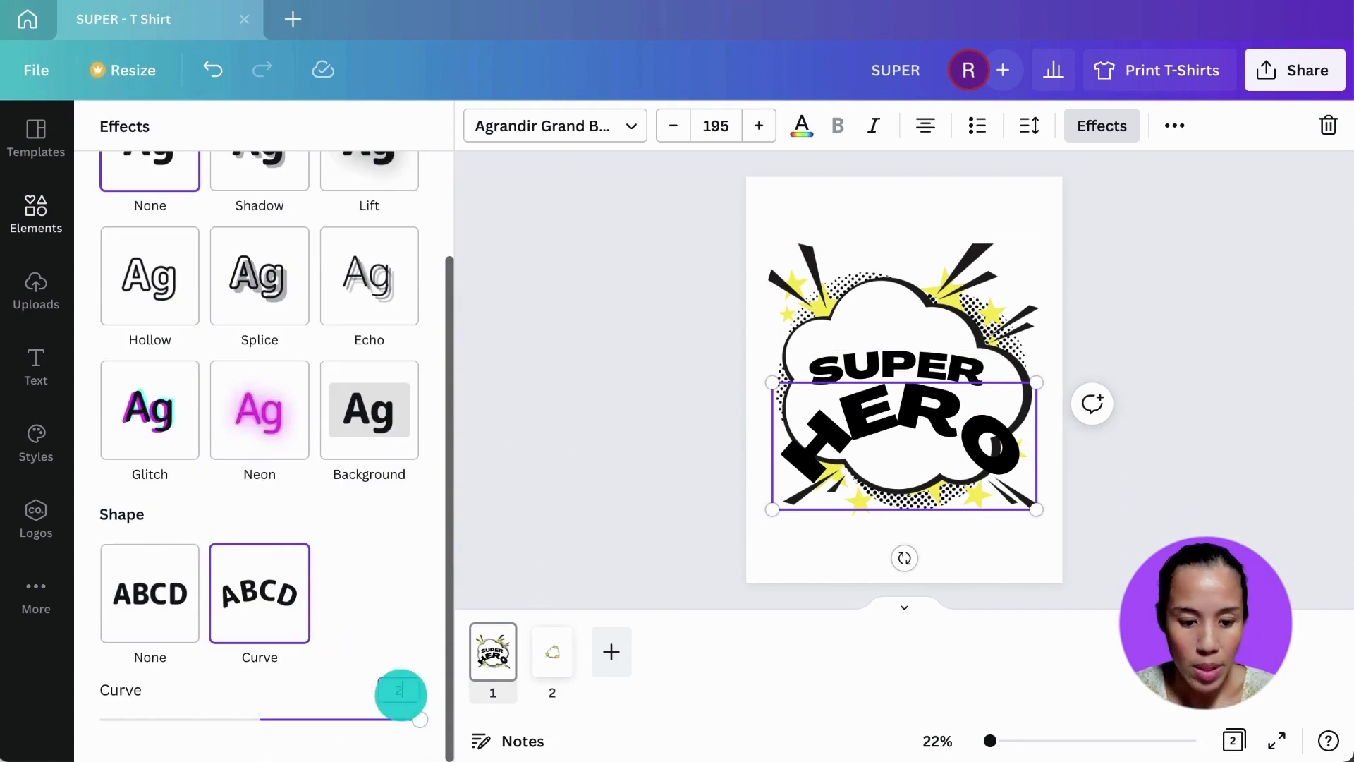
pyautogui.write('5')
pyautogui.press('Return')
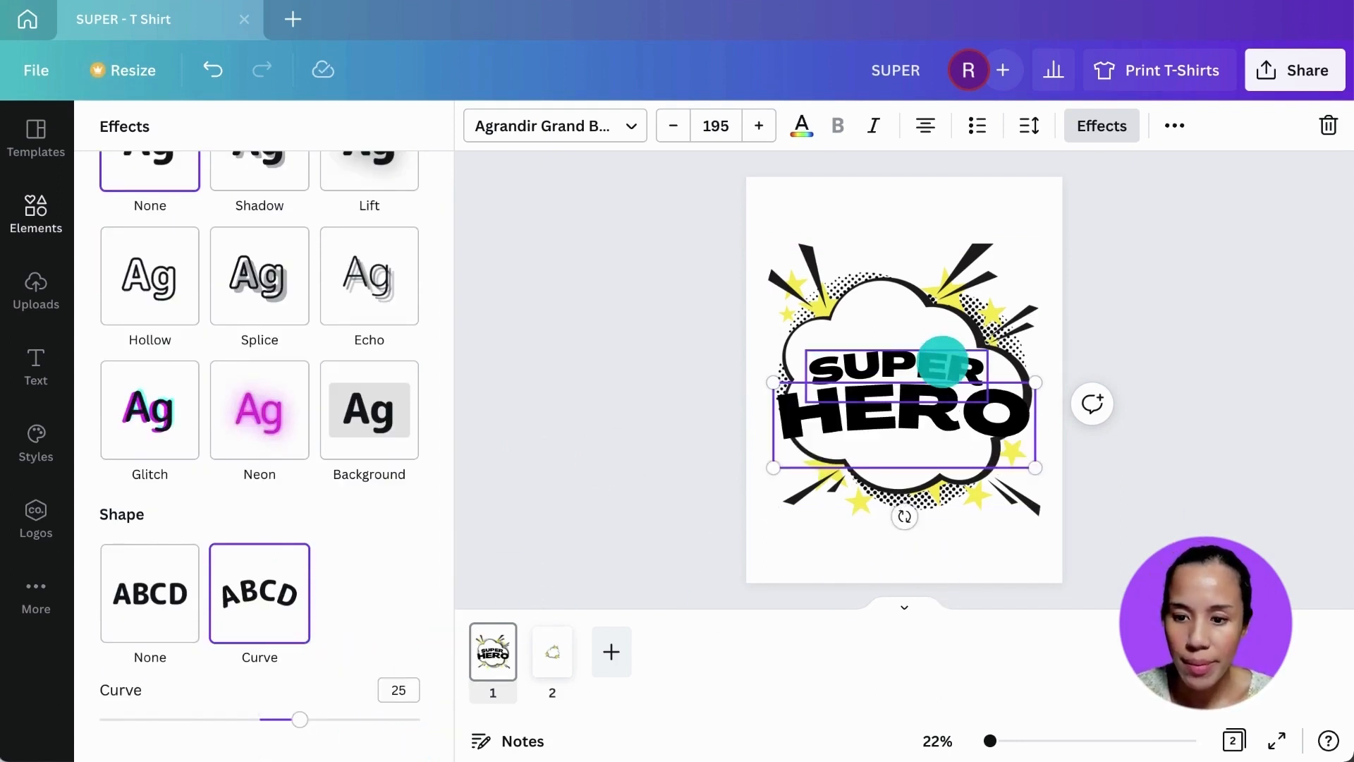
# Rotate SUPER and HERO together to about -5° and nudge them into place over the cloud bubble
pyautogui.keyDown('shift'); pyautogui.click(943, 361); pyautogui.keyUp('shift')
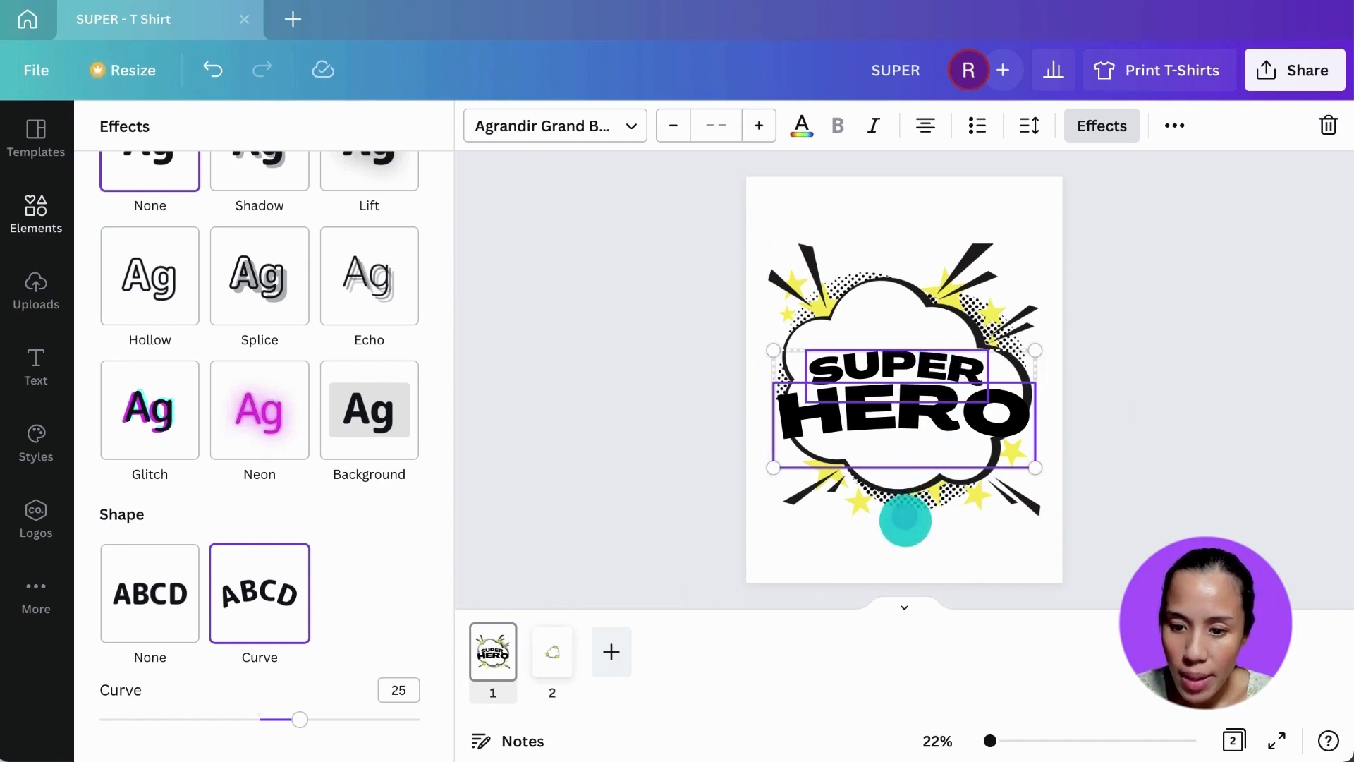
pyautogui.moveTo(909, 520); pyautogui.dragTo(917, 520)
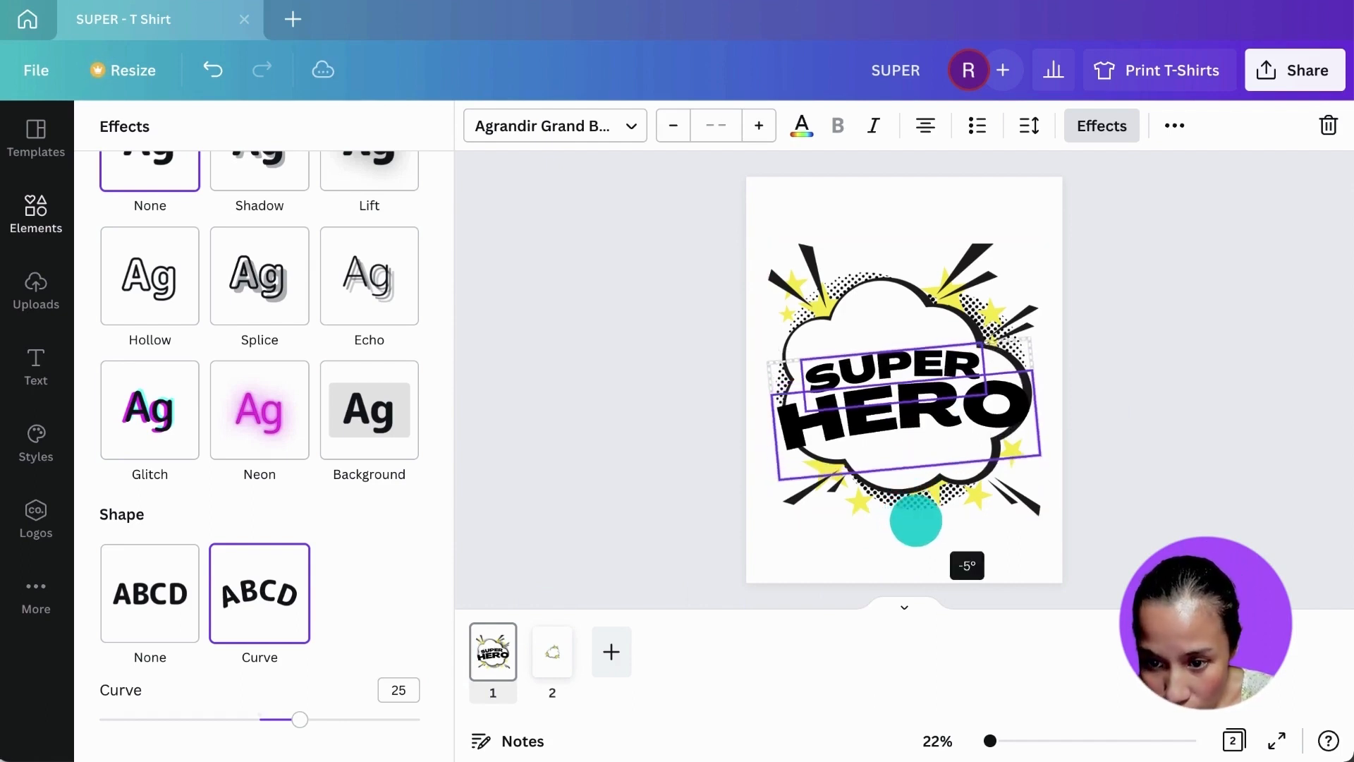
pyautogui.moveTo(946, 415)
pyautogui.mouseDown()
pyautogui.moveTo(955, 395)
pyautogui.moveTo(951, 407)
pyautogui.mouseUp()
pyautogui.click(1224, 339)
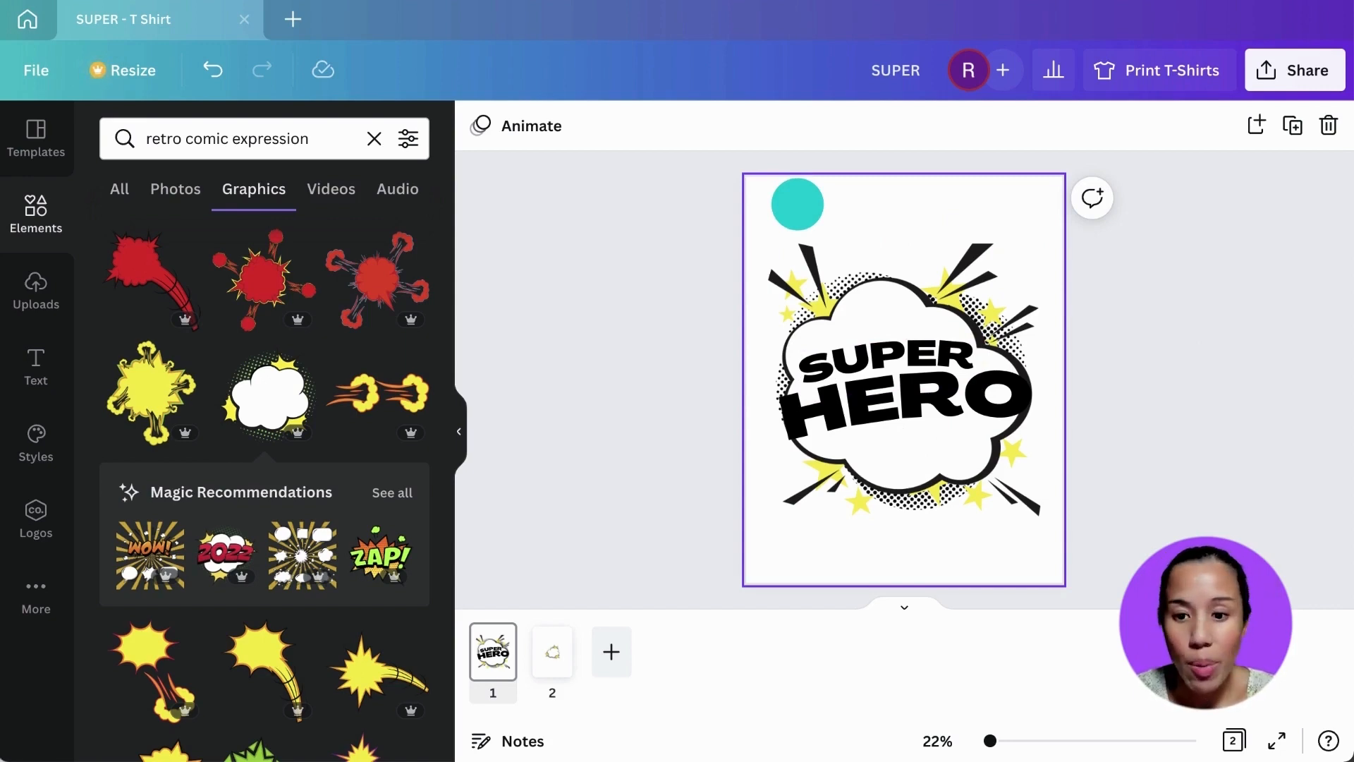
# Set the background of page 1 to black #000000
pyautogui.click(797, 205)
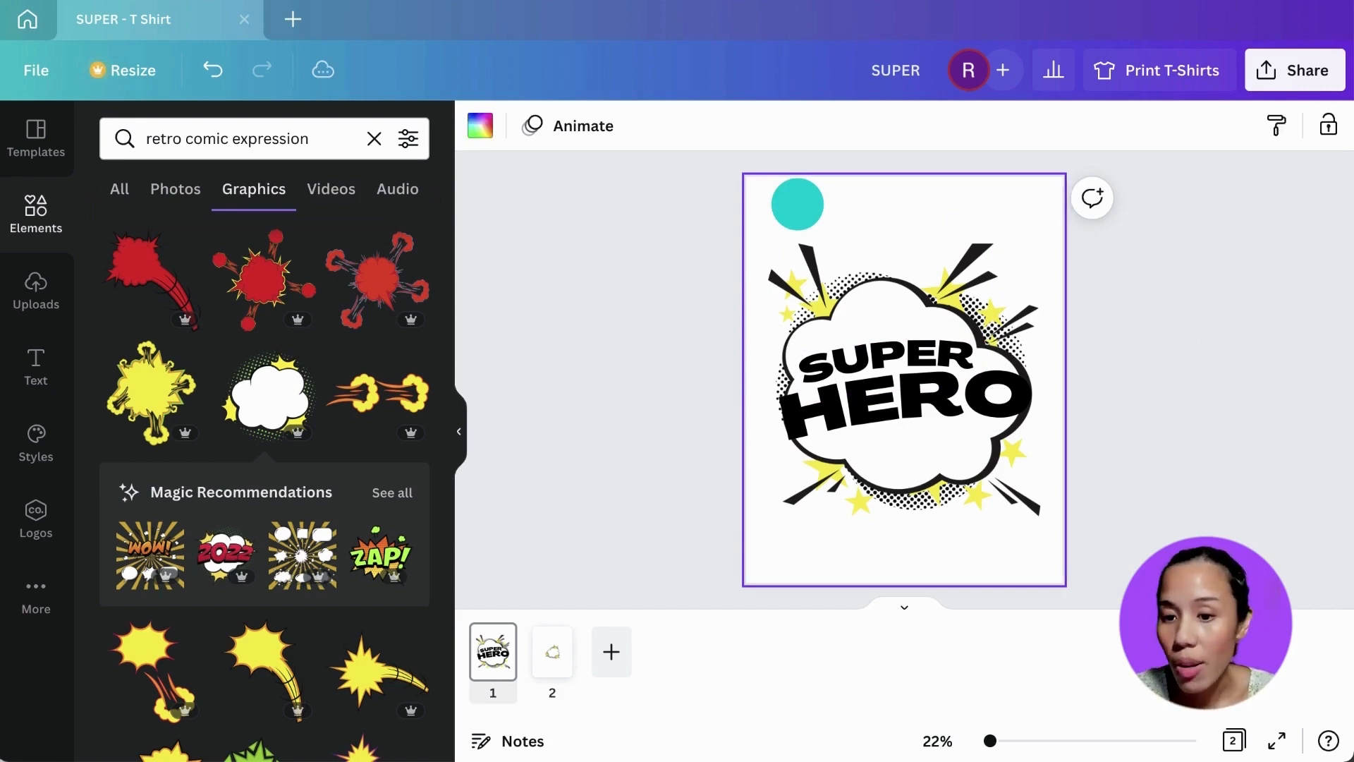
pyautogui.click(484, 122)
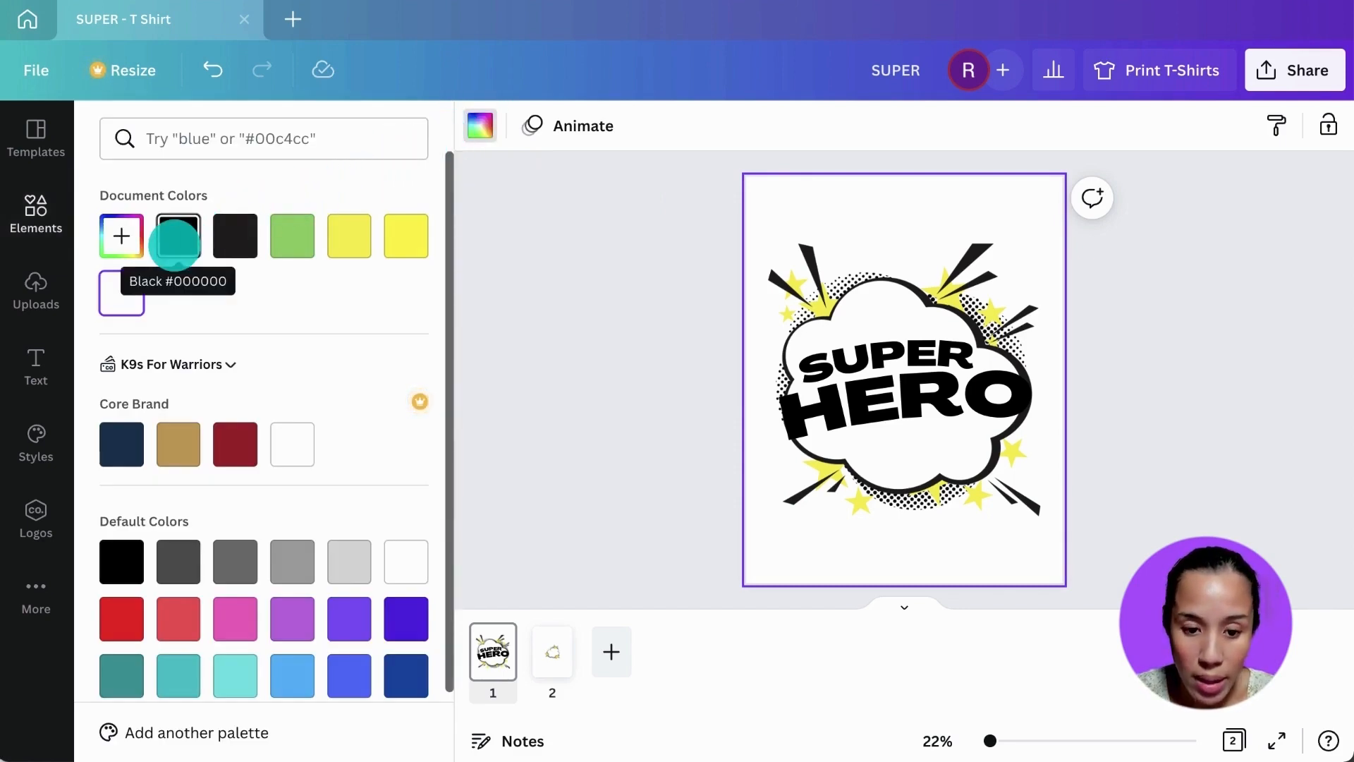
pyautogui.click(177, 238)
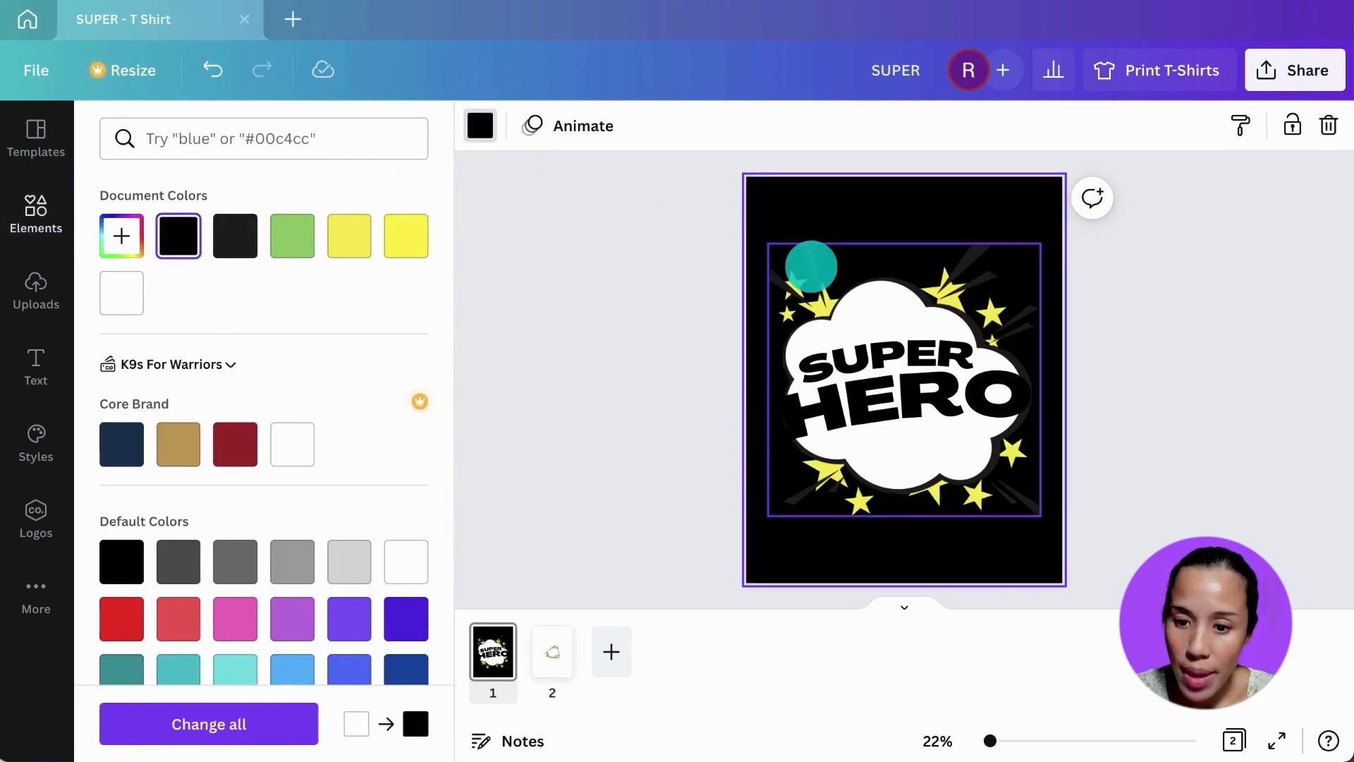
# Recolor both black tones of the cloud bubble graphic, its dots, outline and rays, to the default purple
pyautogui.click(811, 266)
pyautogui.click(481, 127)
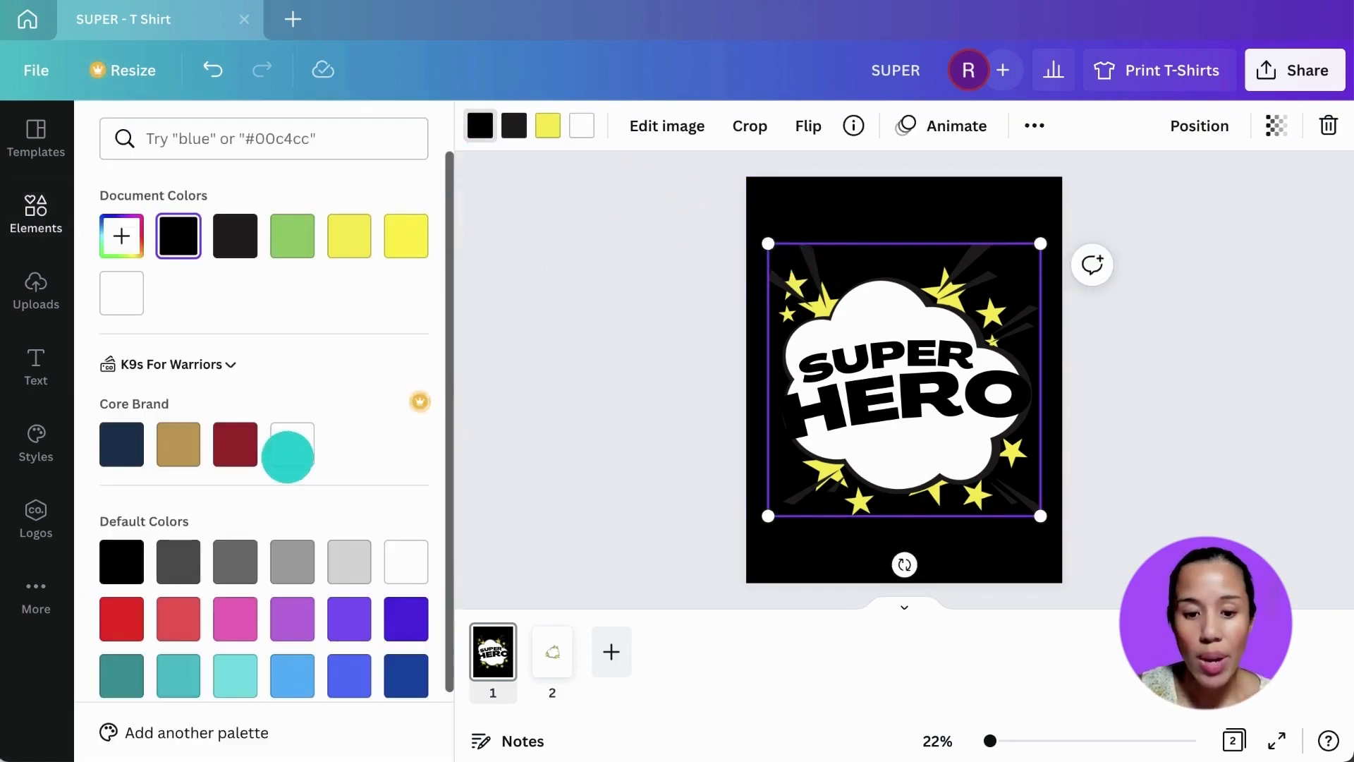
pyautogui.scroll(-2, 275, 473)
pyautogui.click(351, 537)
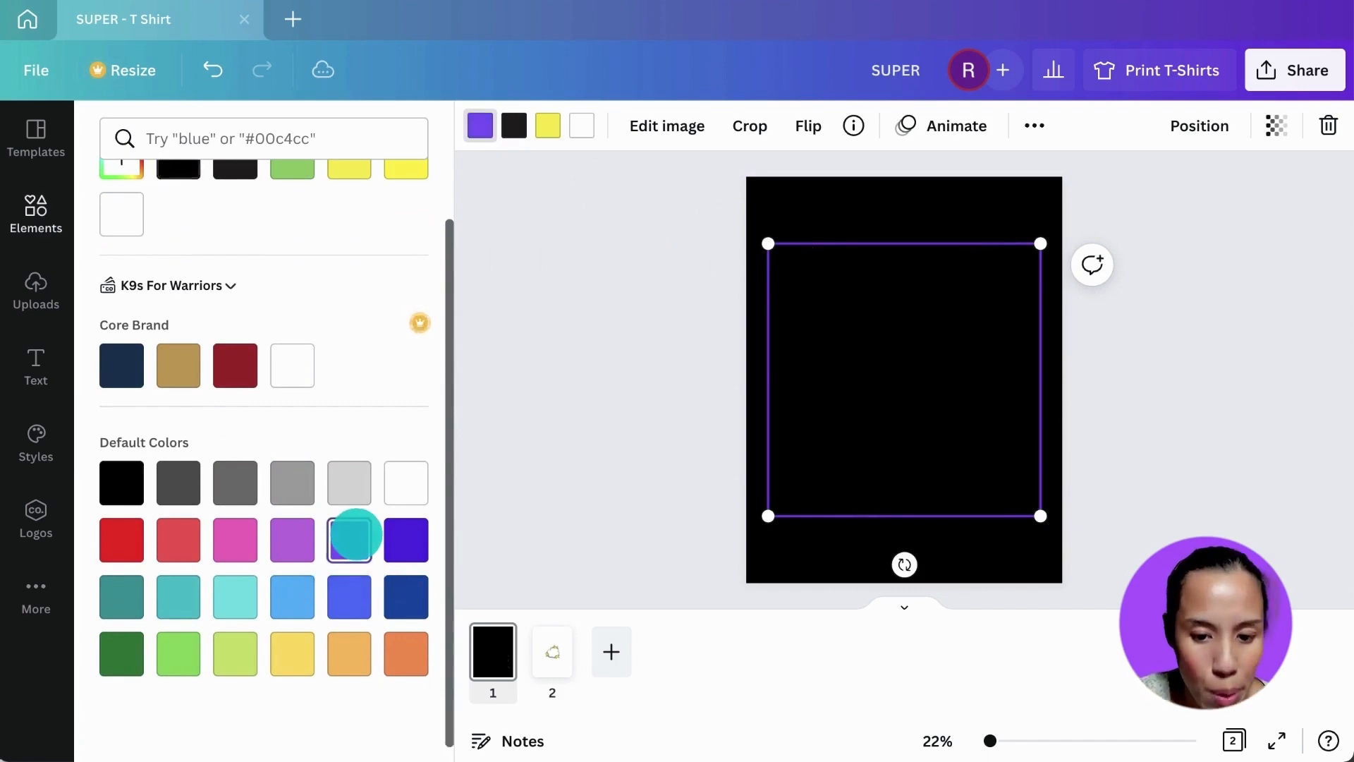
pyautogui.click(512, 125)
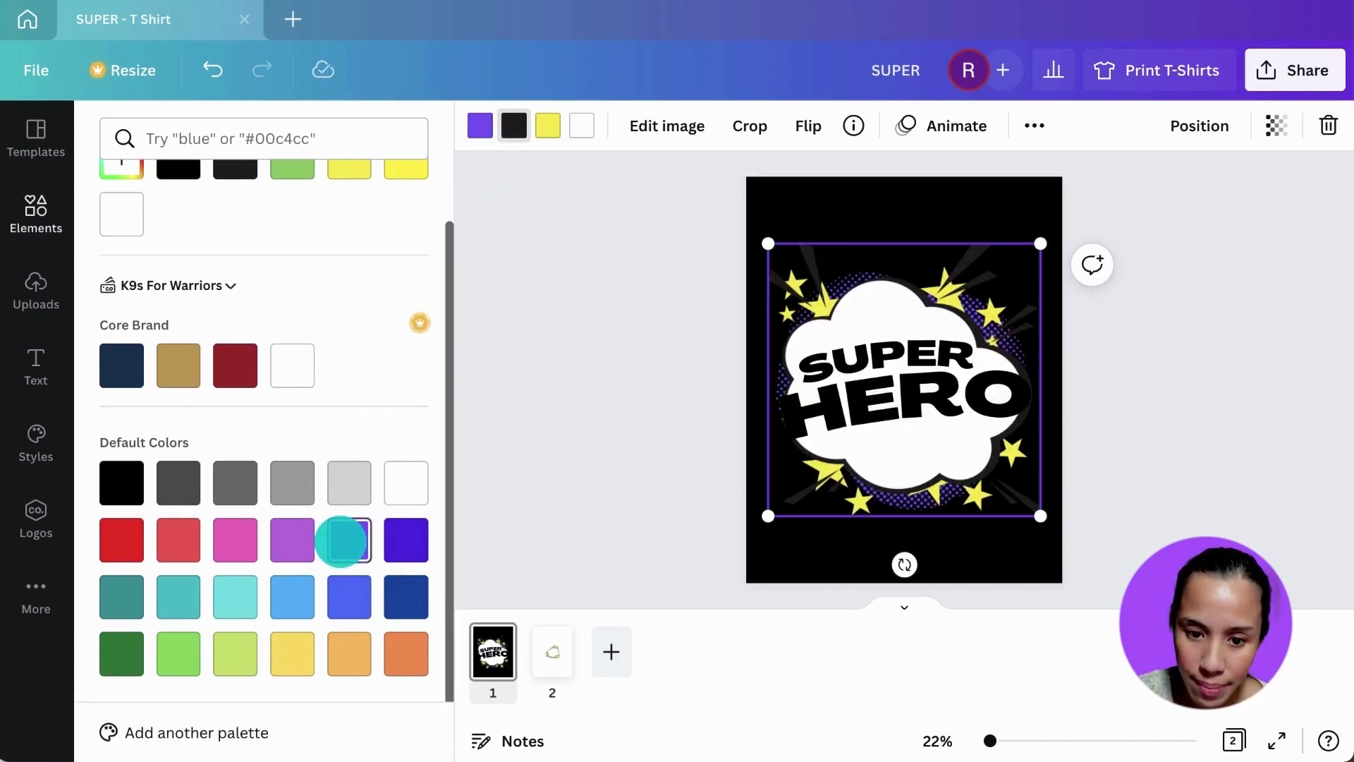
pyautogui.click(349, 540)
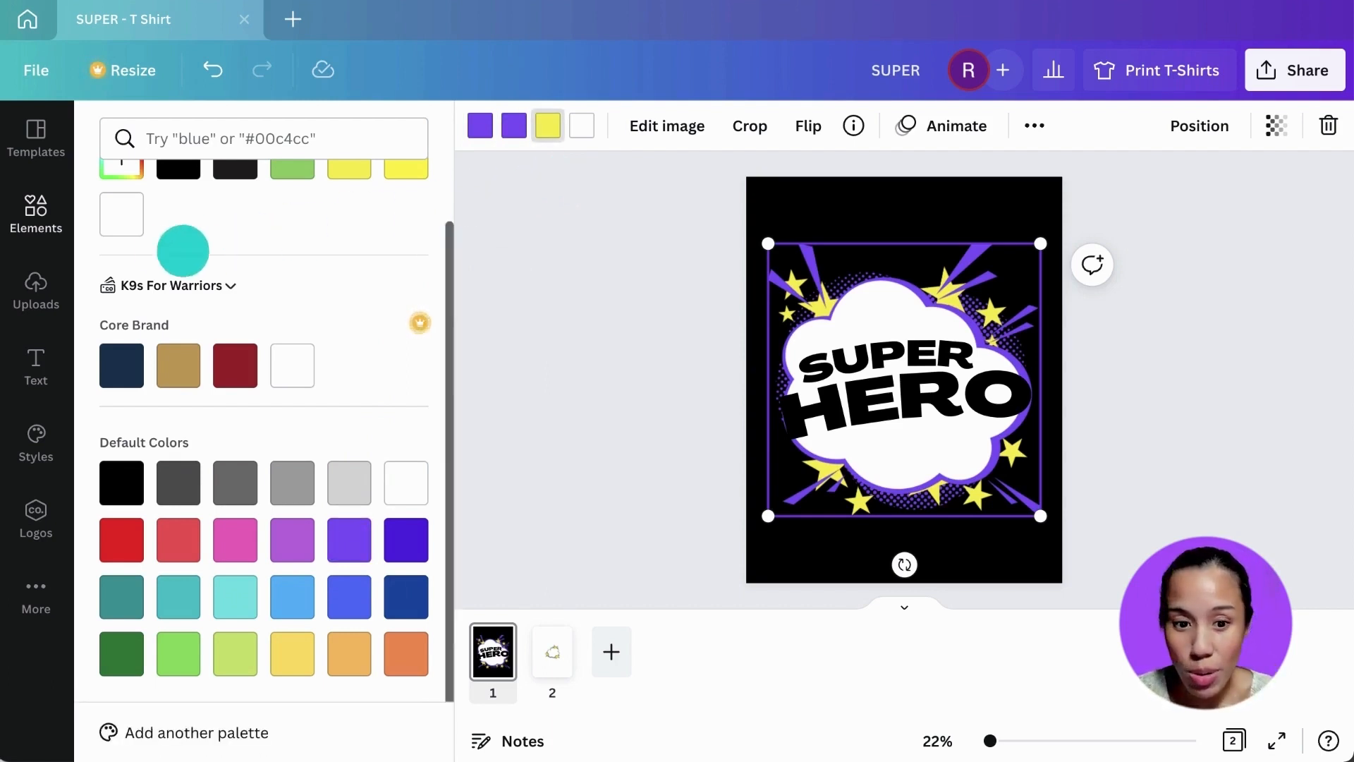
# Recolor the yellow stars and bursts of the cloud bubble graphic to the custom bright green #22FF2B
pyautogui.scroll(1, 160, 255)
pyautogui.click(141, 247)
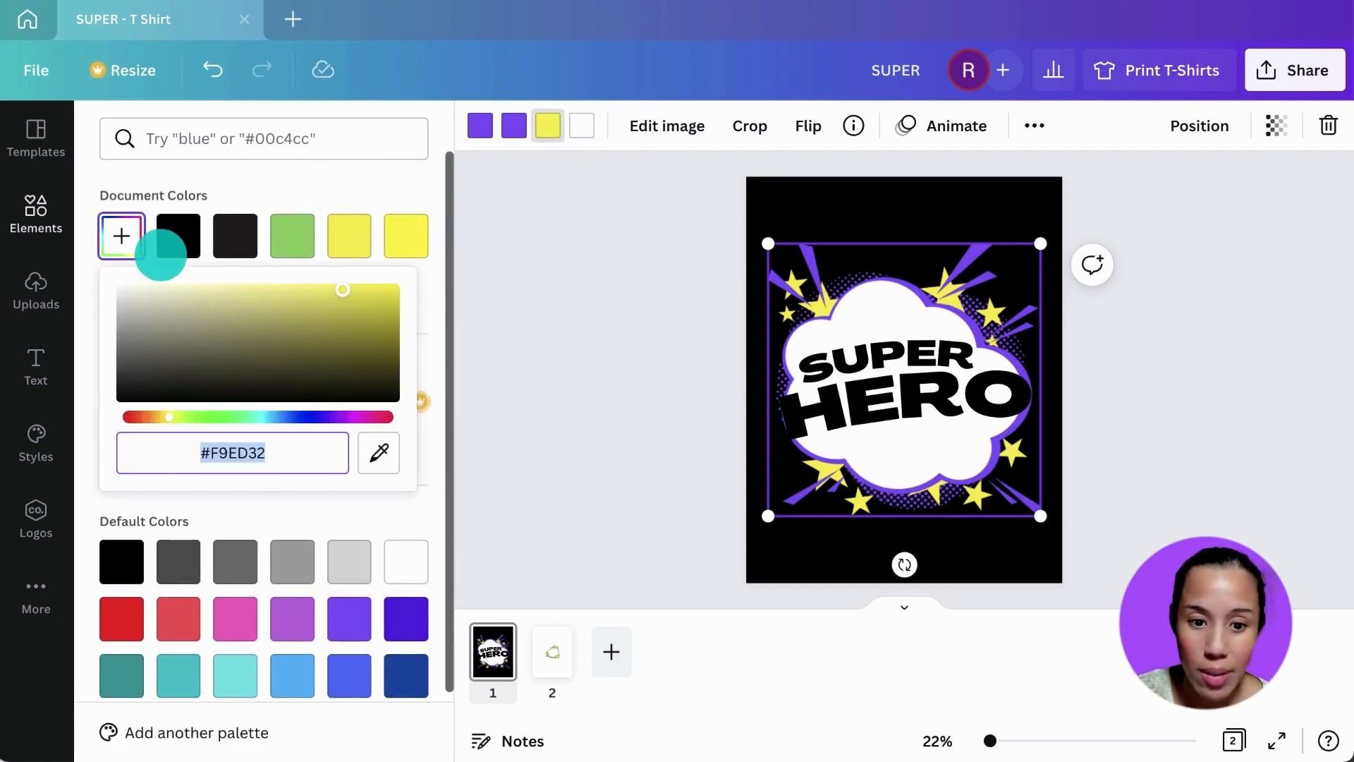
pyautogui.moveTo(170, 415); pyautogui.dragTo(214, 413)
pyautogui.moveTo(333, 298); pyautogui.dragTo(362, 282)
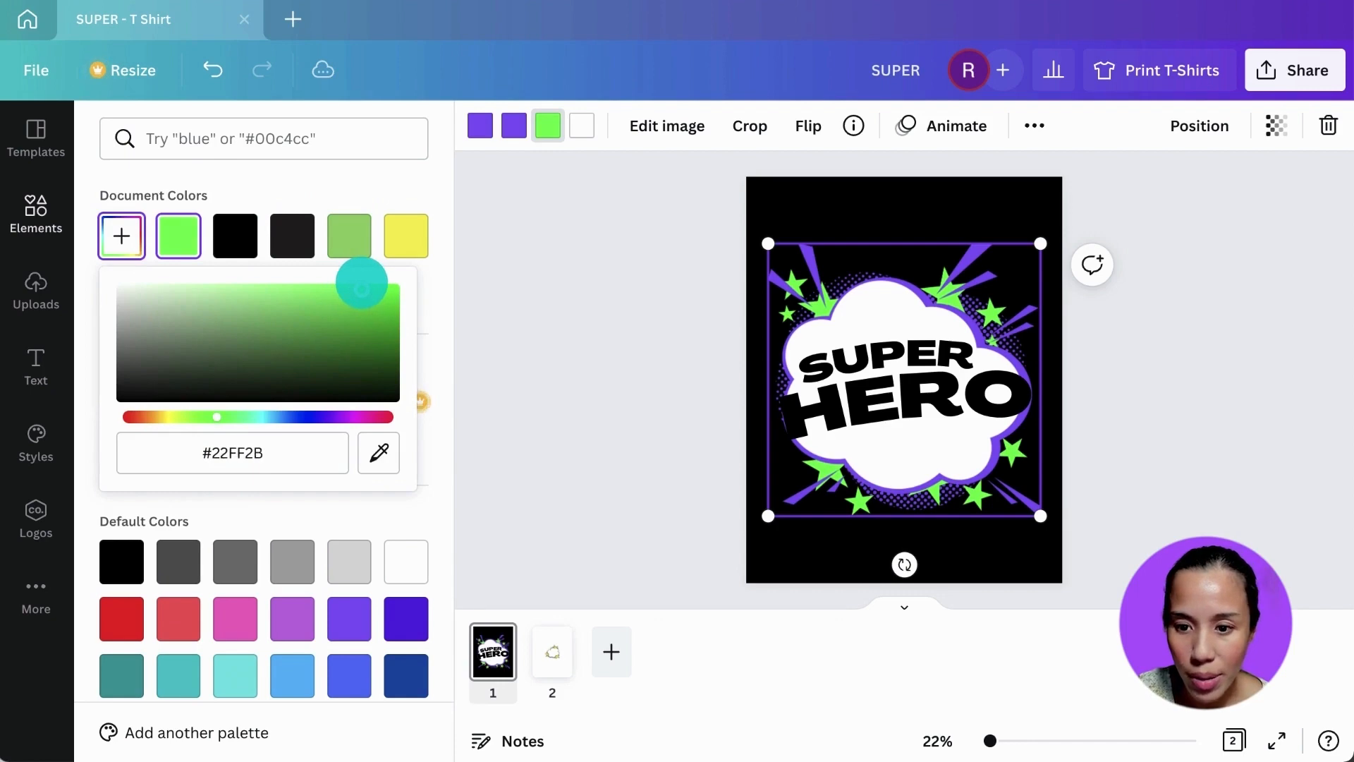
pyautogui.press('Escape')
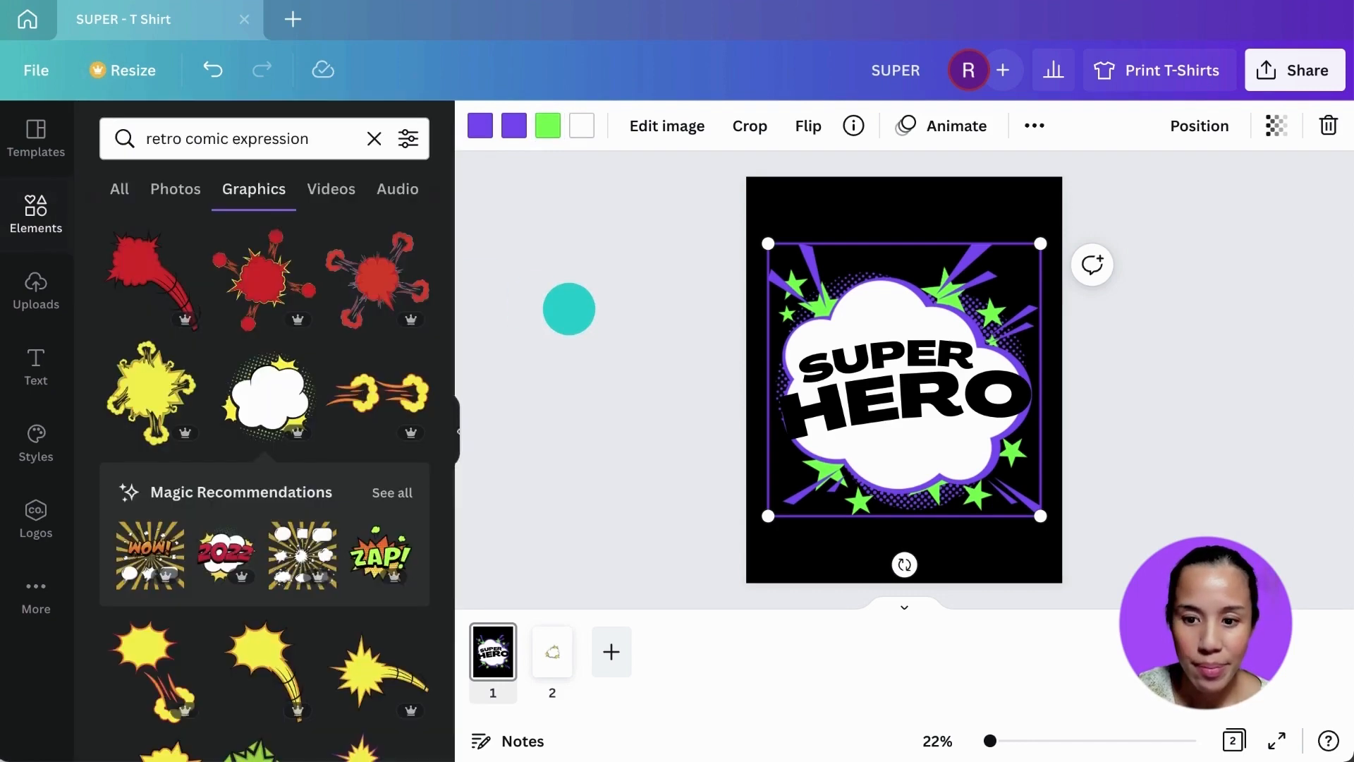
pyautogui.press('Escape')
# Recolor the SUPER and HERO texts together to the custom magenta #FF00BF
pyautogui.click(811, 357)
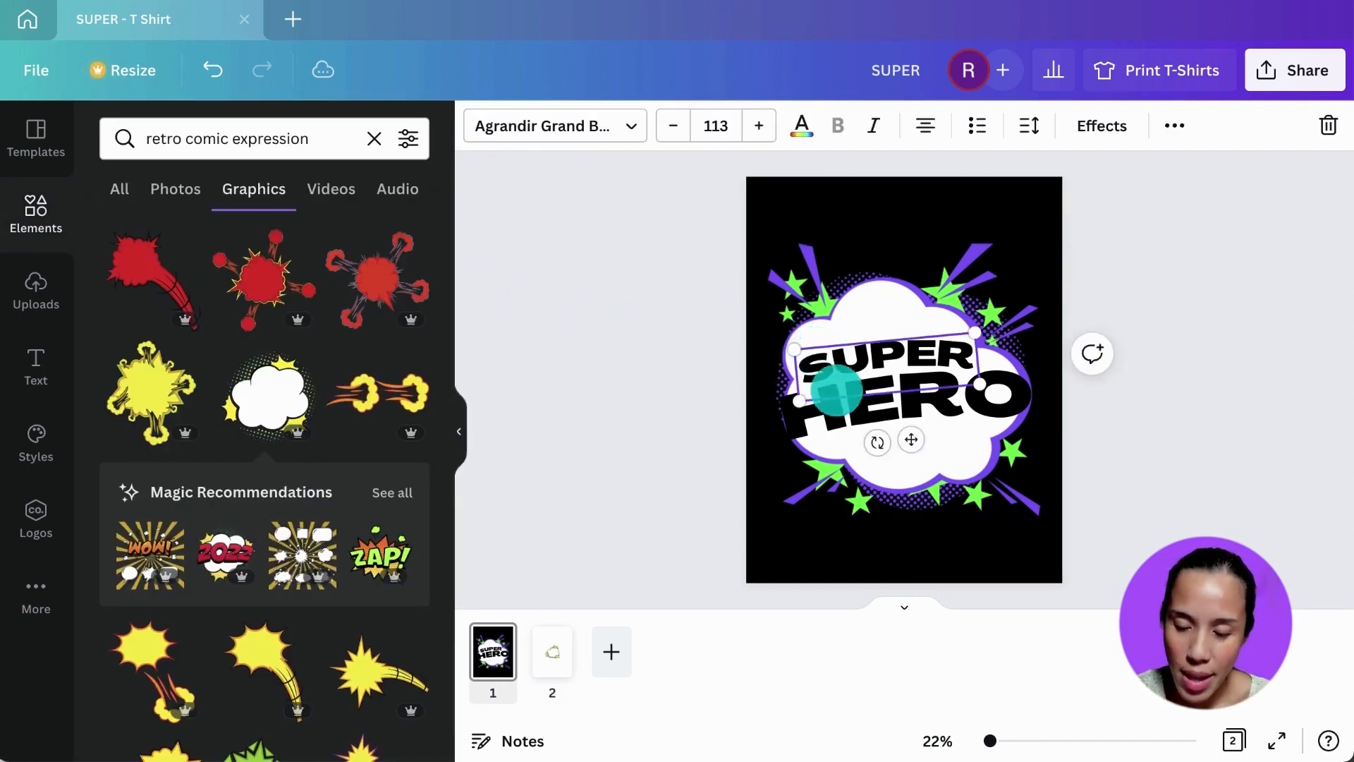
pyautogui.keyDown('shift'); pyautogui.click(803, 422); pyautogui.keyUp('shift')
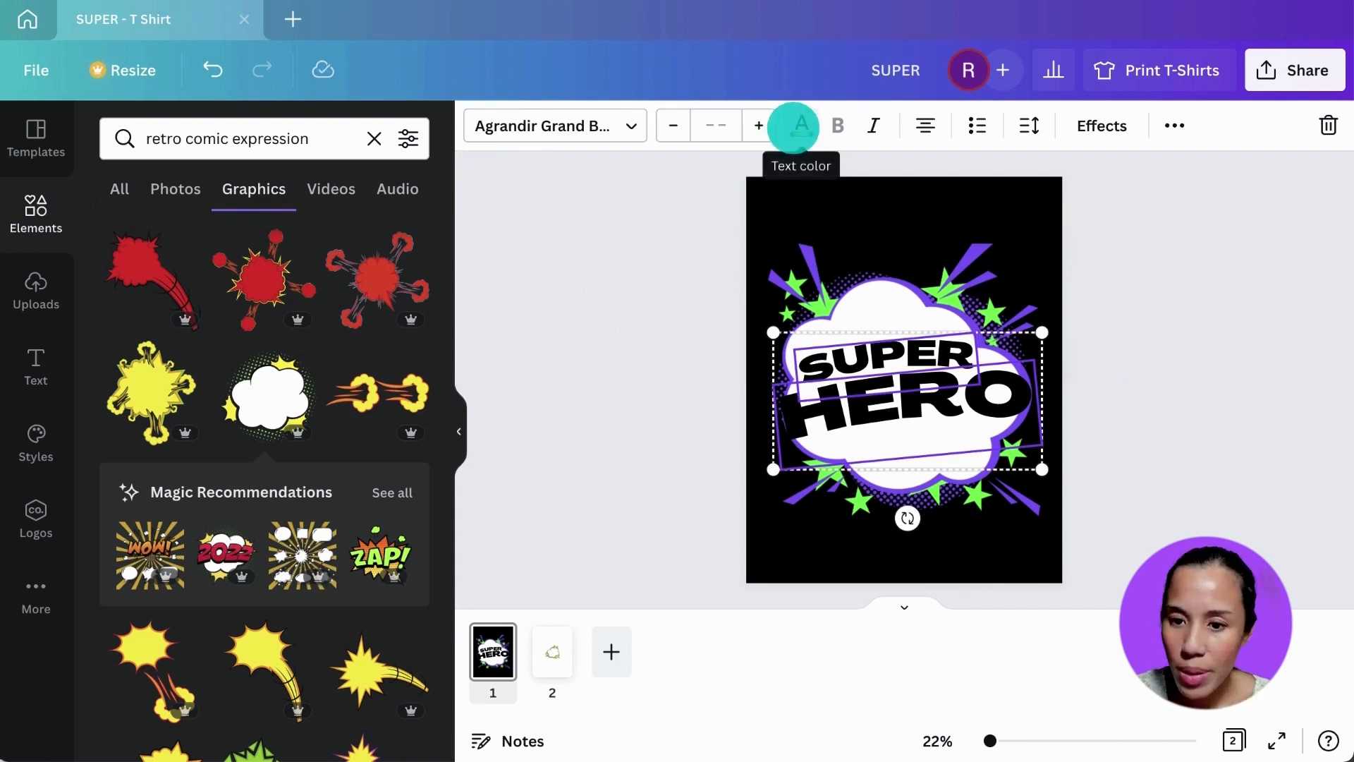
pyautogui.click(794, 127)
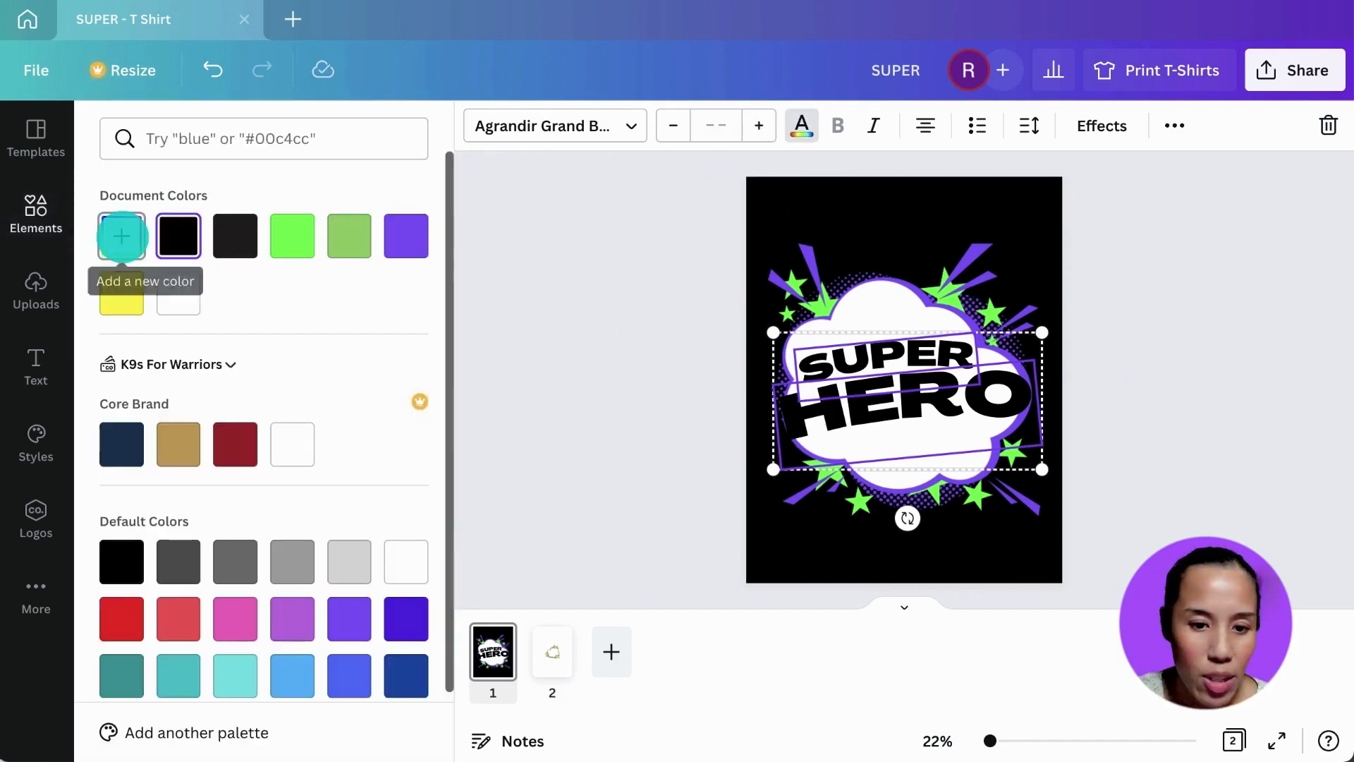
pyautogui.click(121, 236)
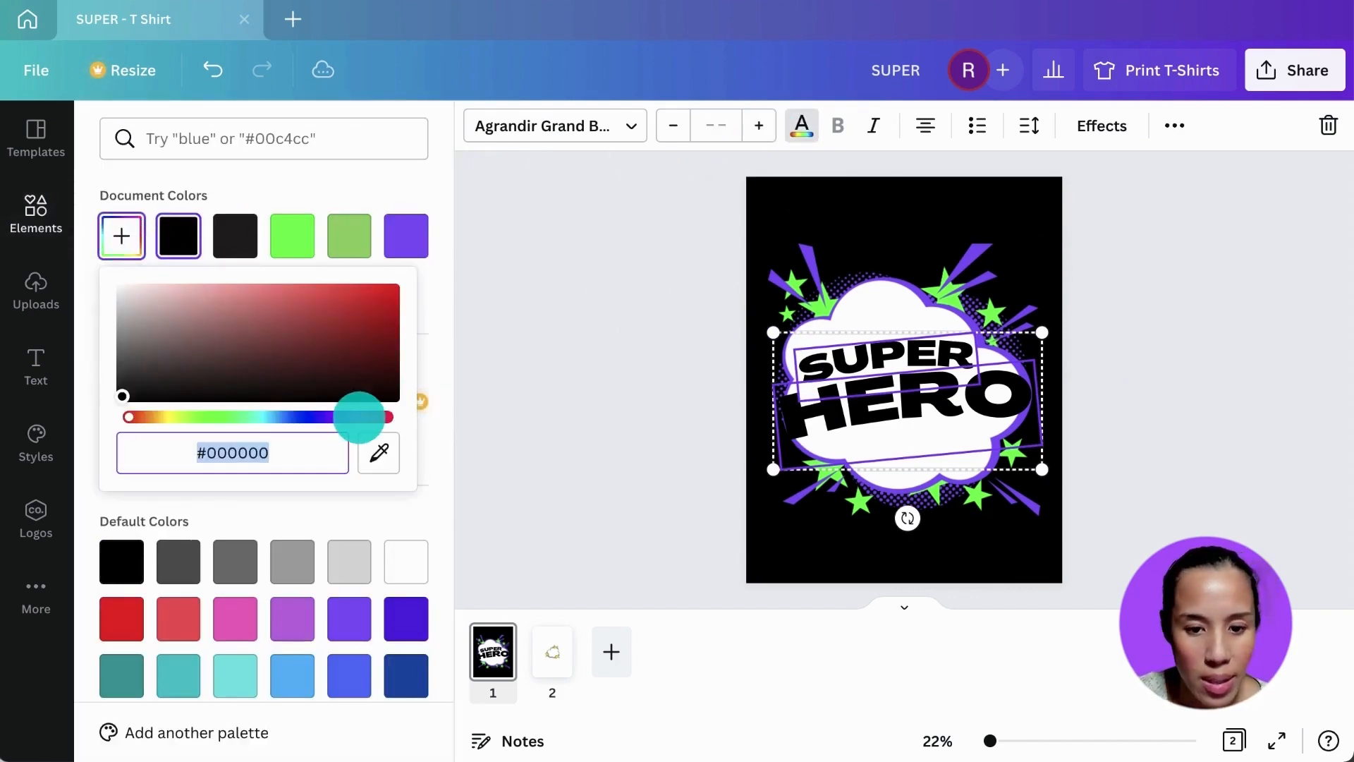
pyautogui.click(360, 416)
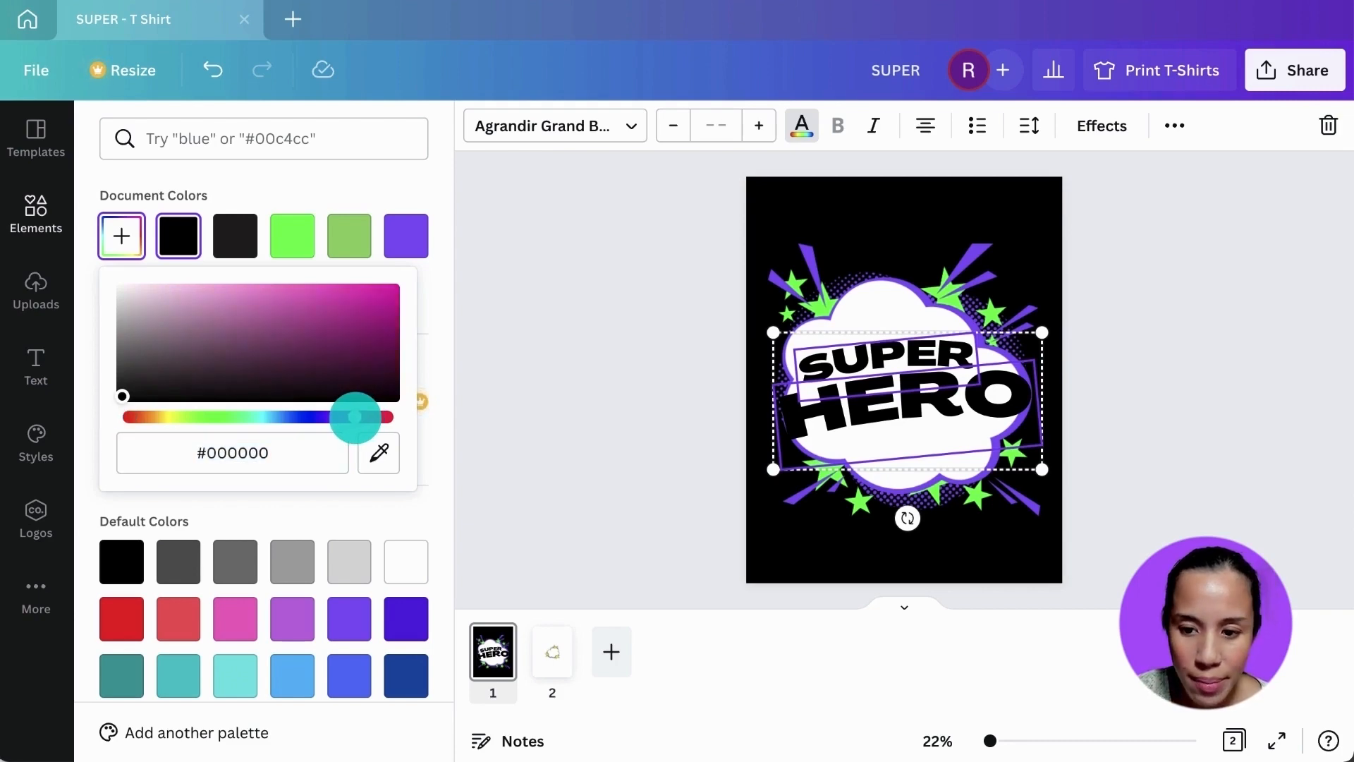
pyautogui.moveTo(362, 287); pyautogui.dragTo(401, 272)
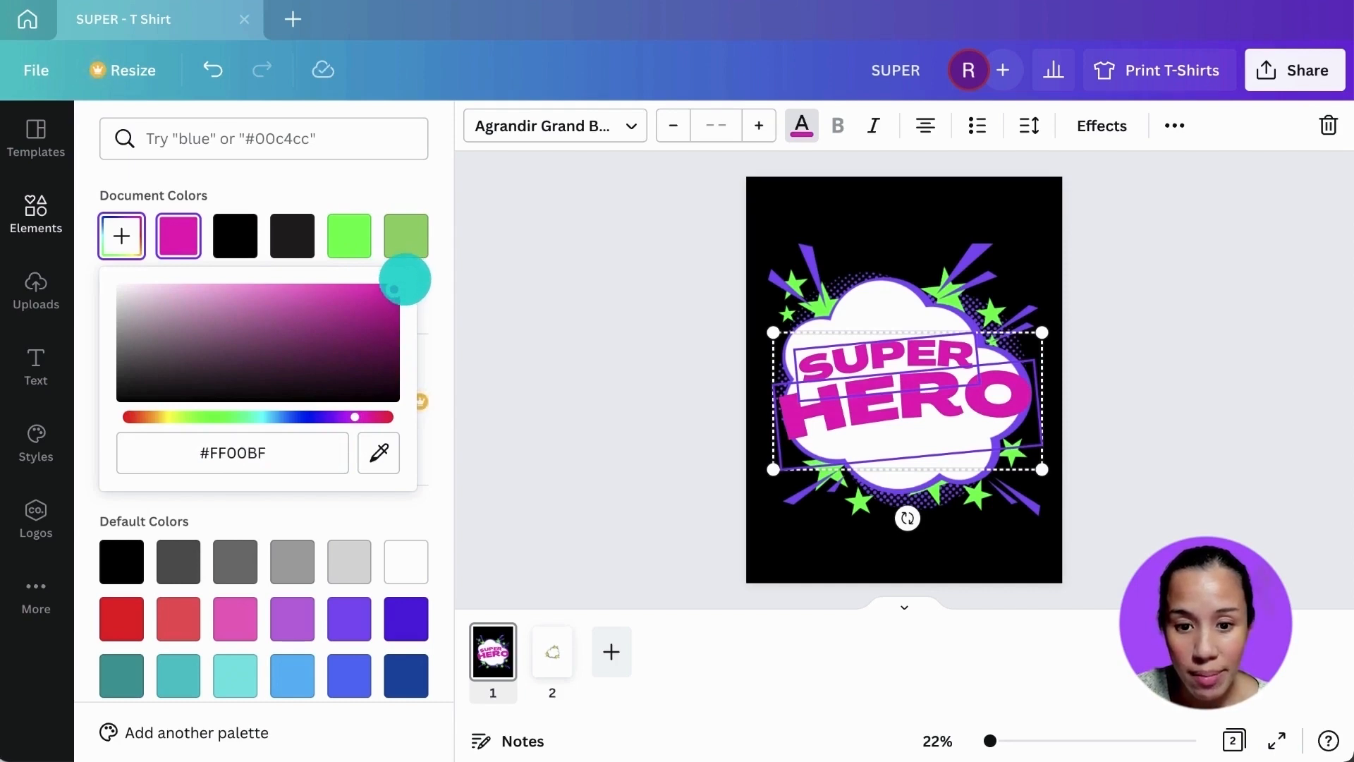
pyautogui.click(660, 251)
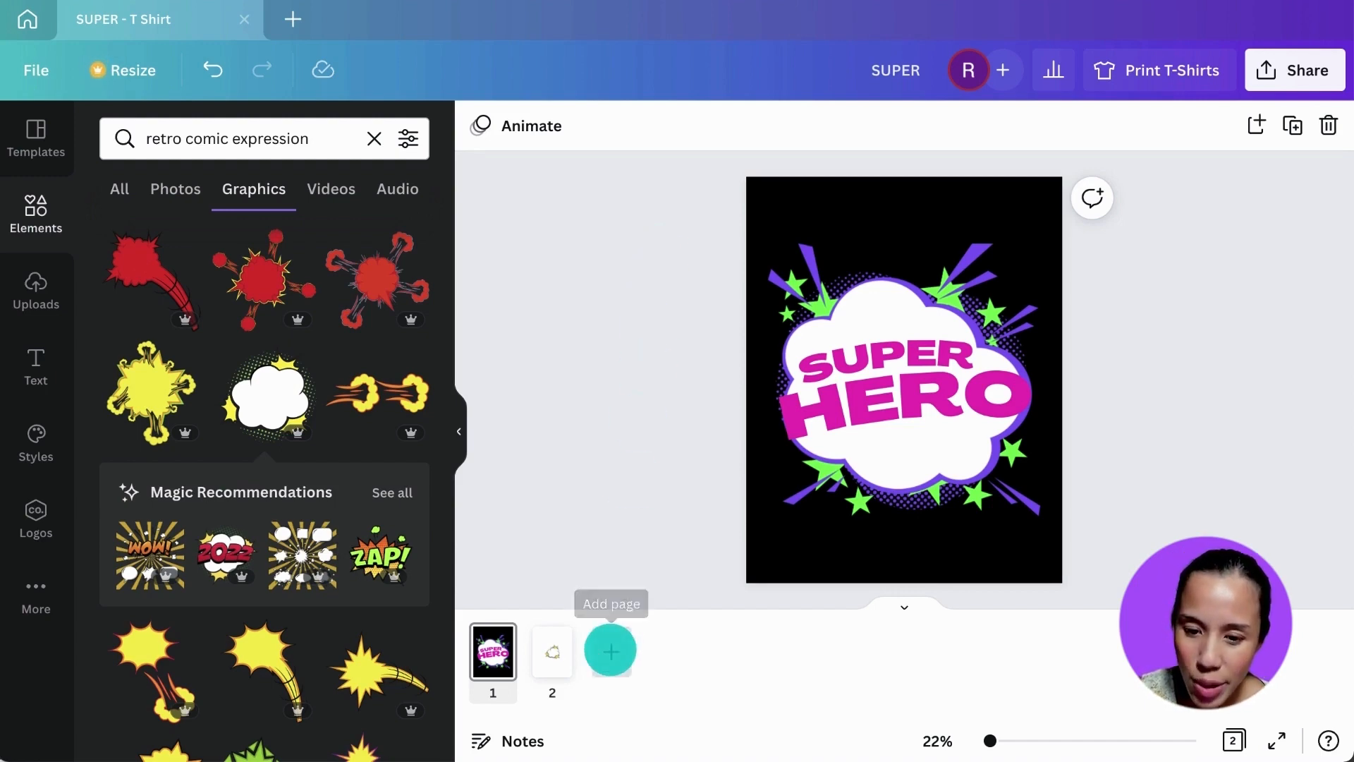
# Add a blank page 3 and search the photo library for halftone
pyautogui.click(610, 650)
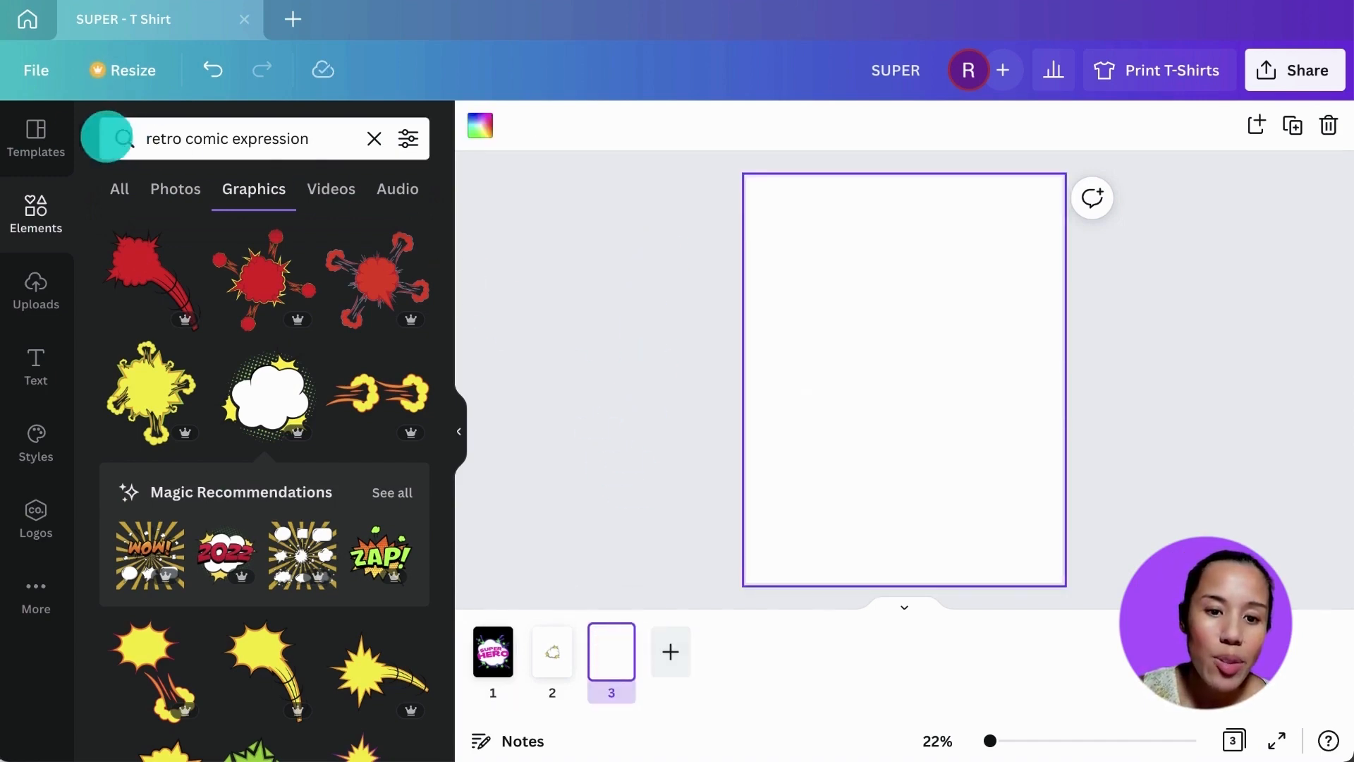
pyautogui.click(197, 142)
pyautogui.tripleClick(199, 141)
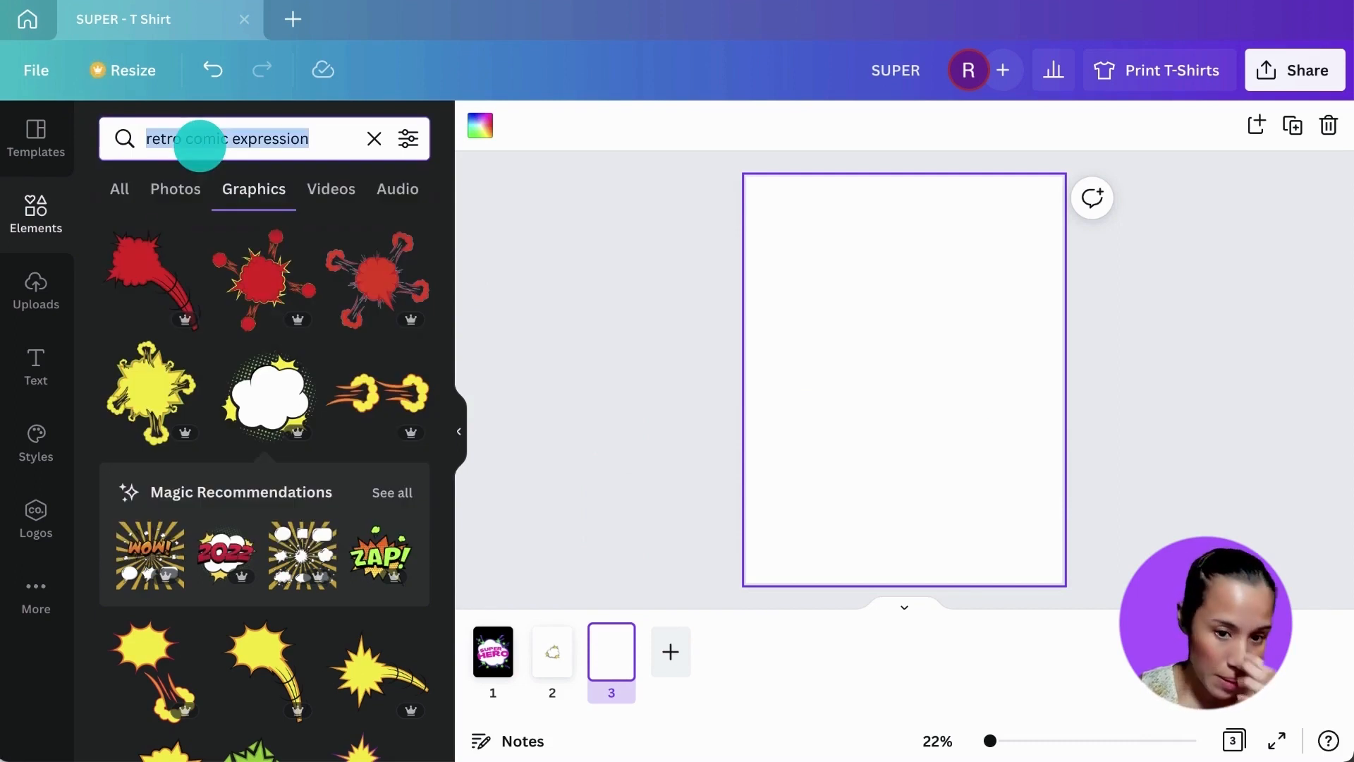
pyautogui.write('halftone')
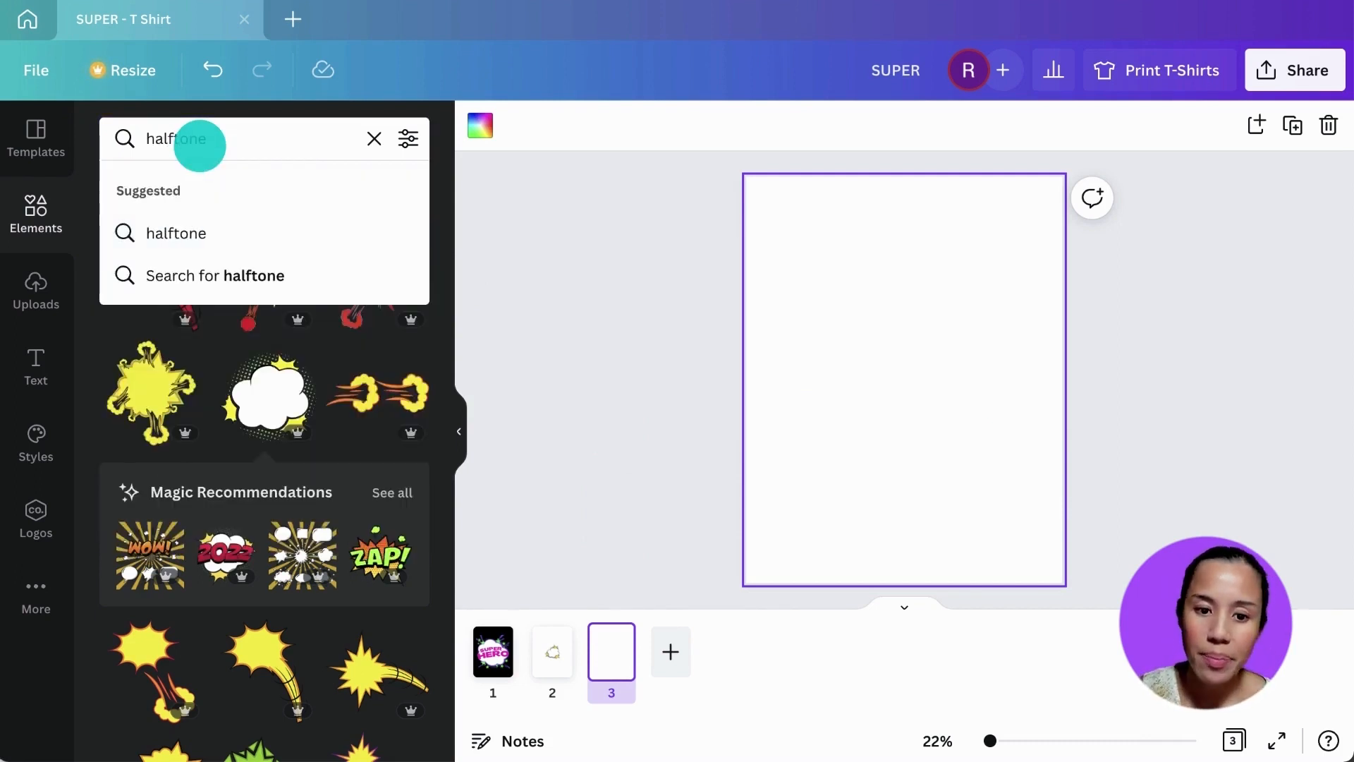
pyautogui.press('Return')
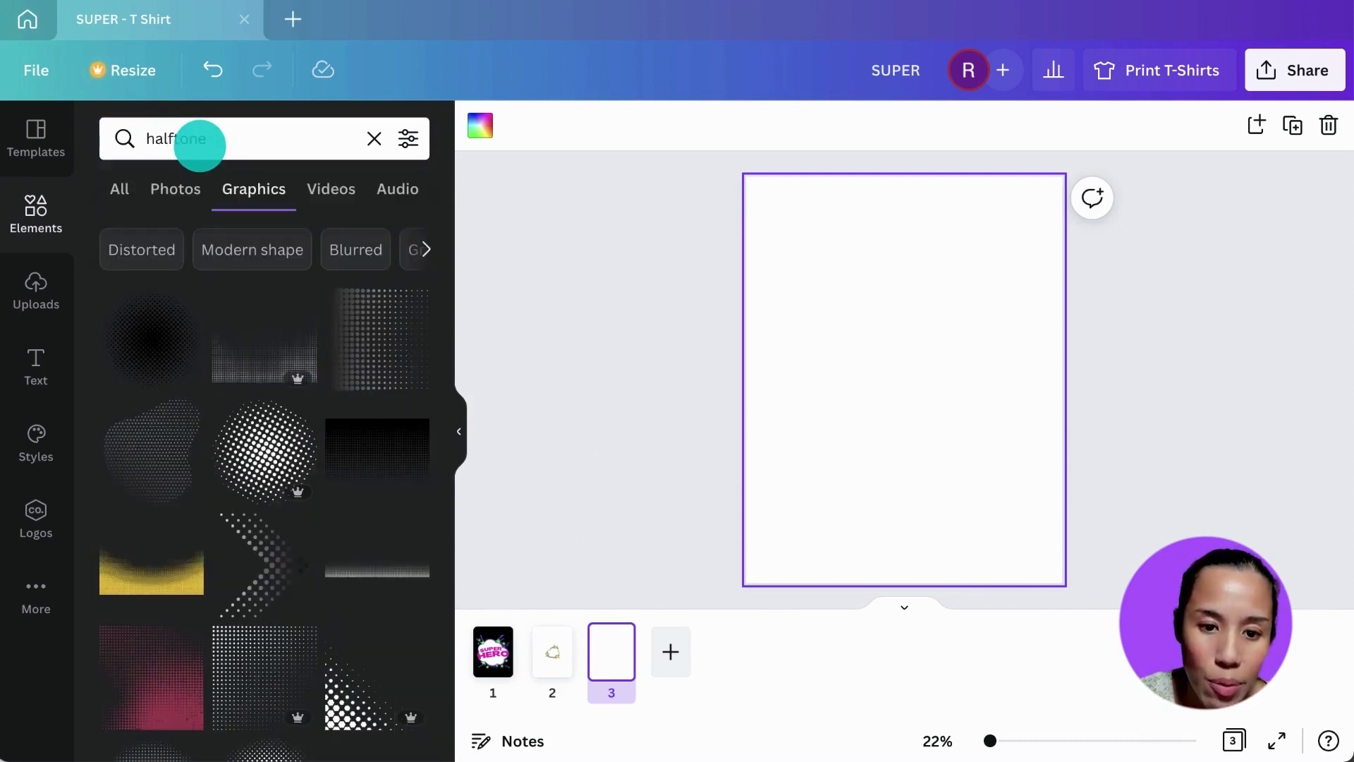
pyautogui.click(175, 189)
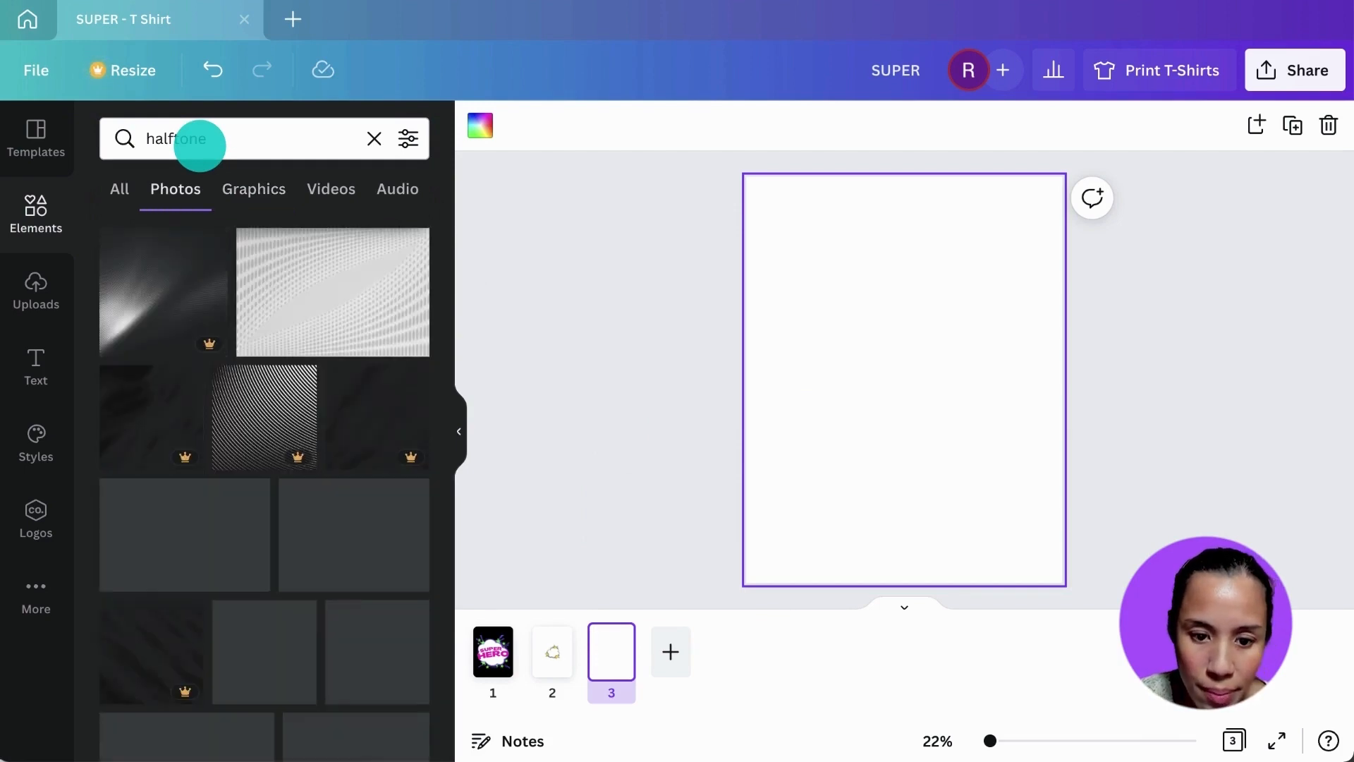
# Place the white-to-orange gradient halftone photo on page 3 and stretch it to cover the whole page
pyautogui.scroll(-4, 327, 381)
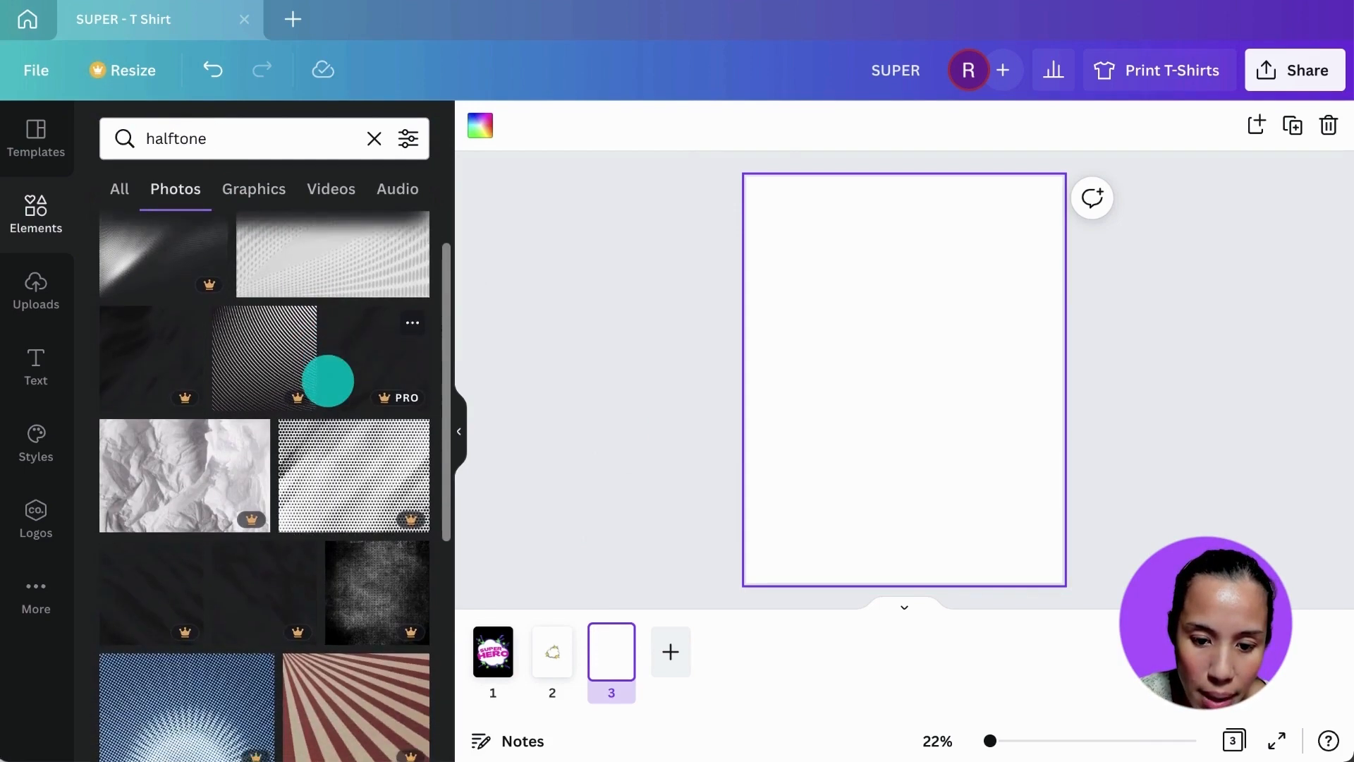
pyautogui.scroll(-5, 328, 381)
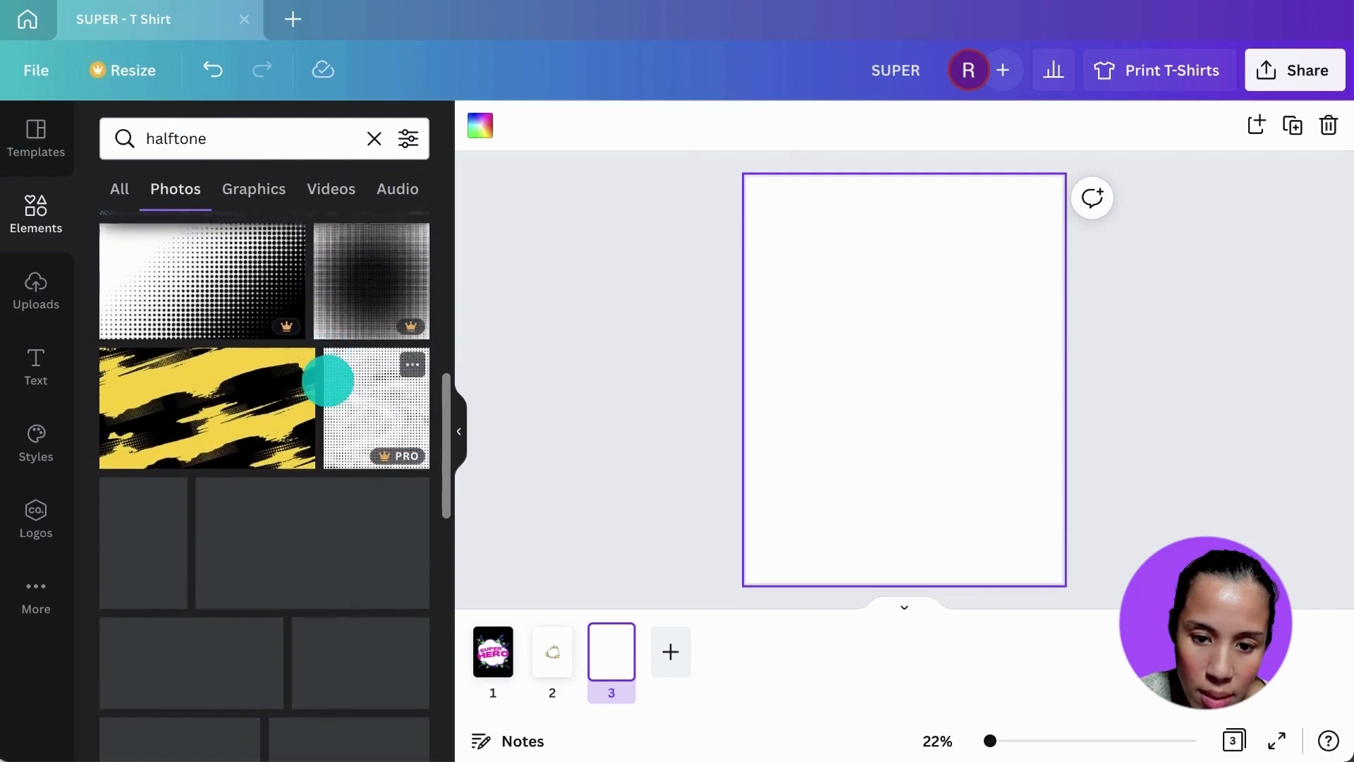
pyautogui.scroll(-5, 328, 381)
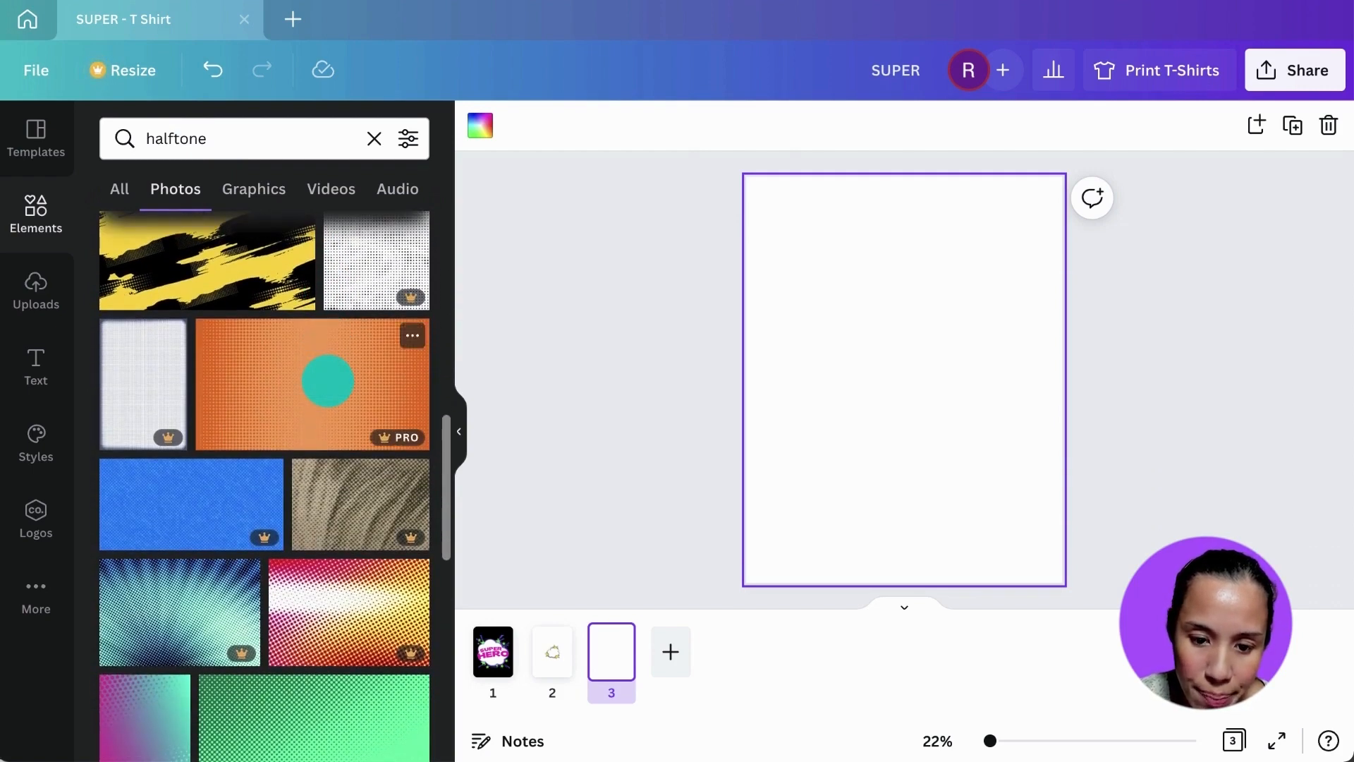
pyautogui.scroll(-1, 328, 381)
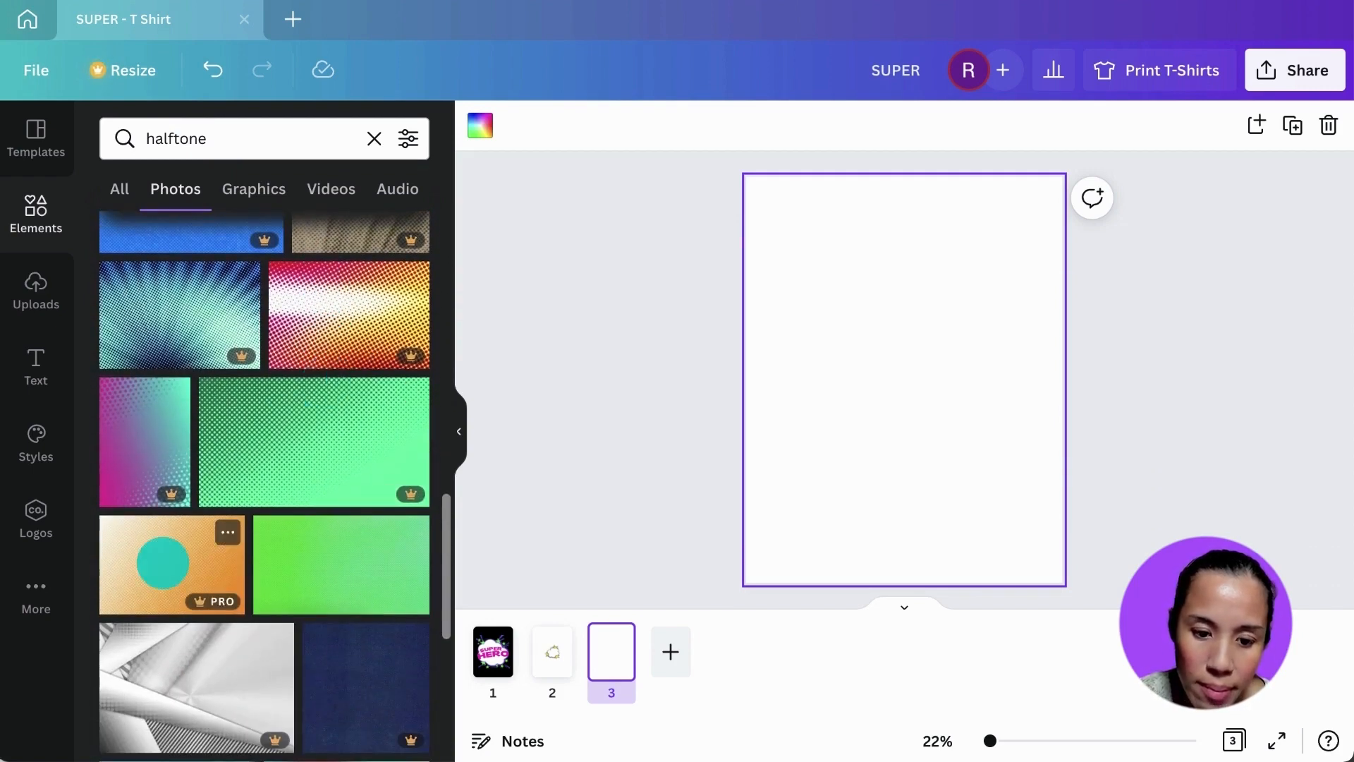
pyautogui.click(163, 563)
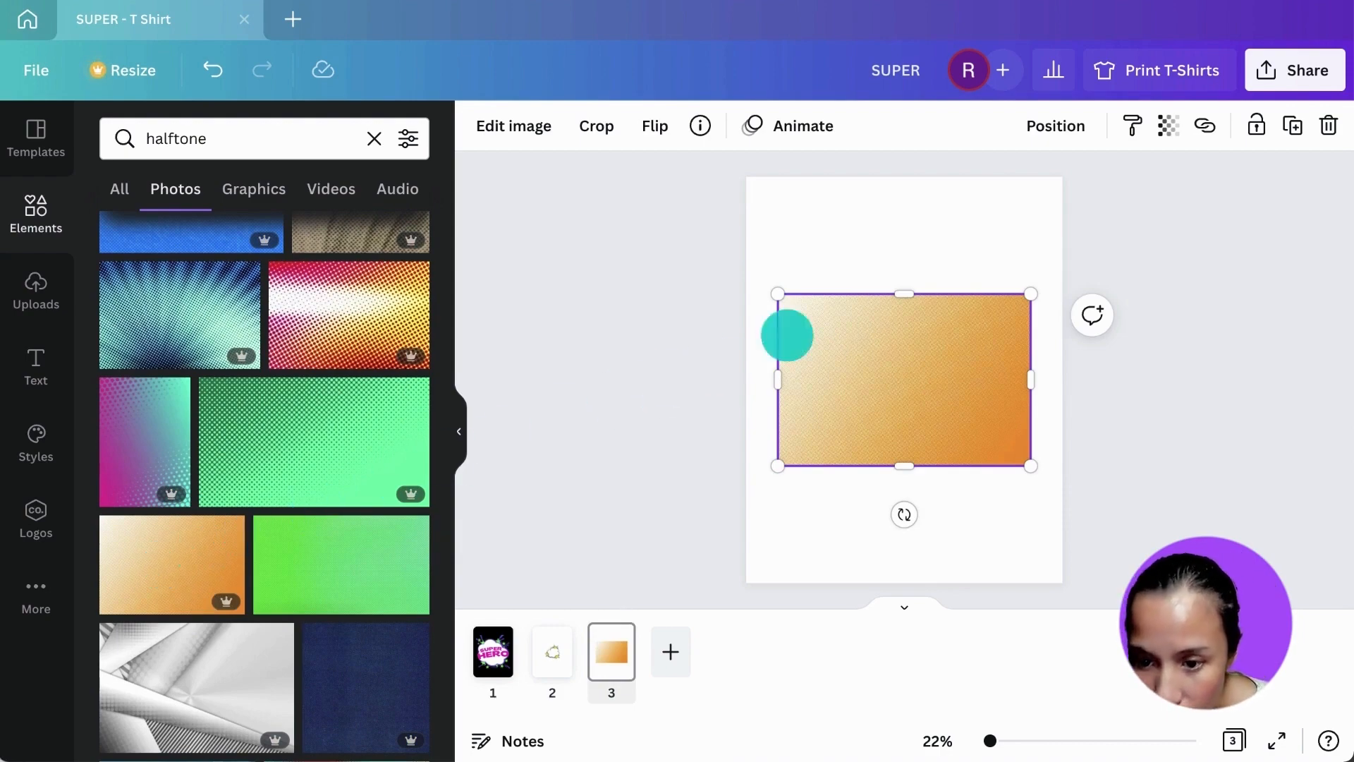
pyautogui.moveTo(904, 293); pyautogui.dragTo(895, 181)
pyautogui.moveTo(777, 381); pyautogui.dragTo(746, 381)
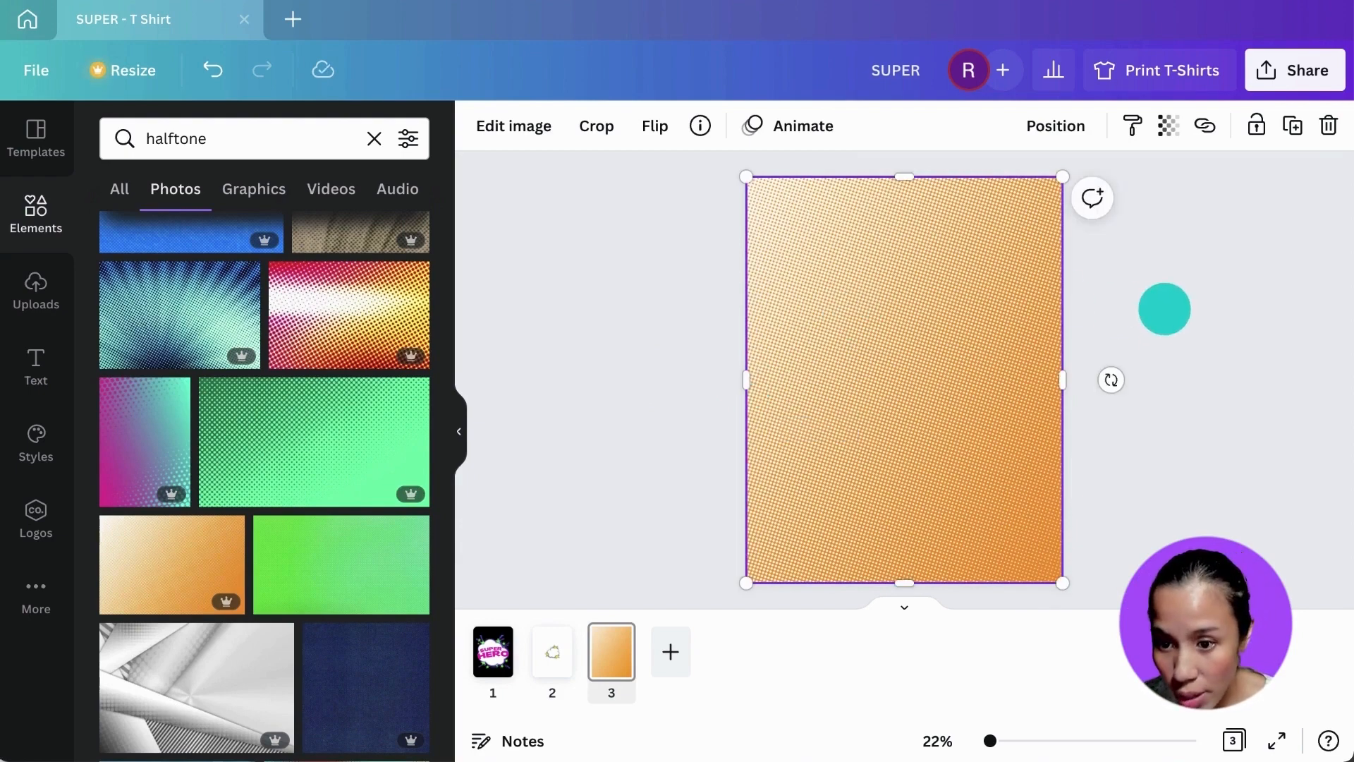
pyautogui.click(1165, 309)
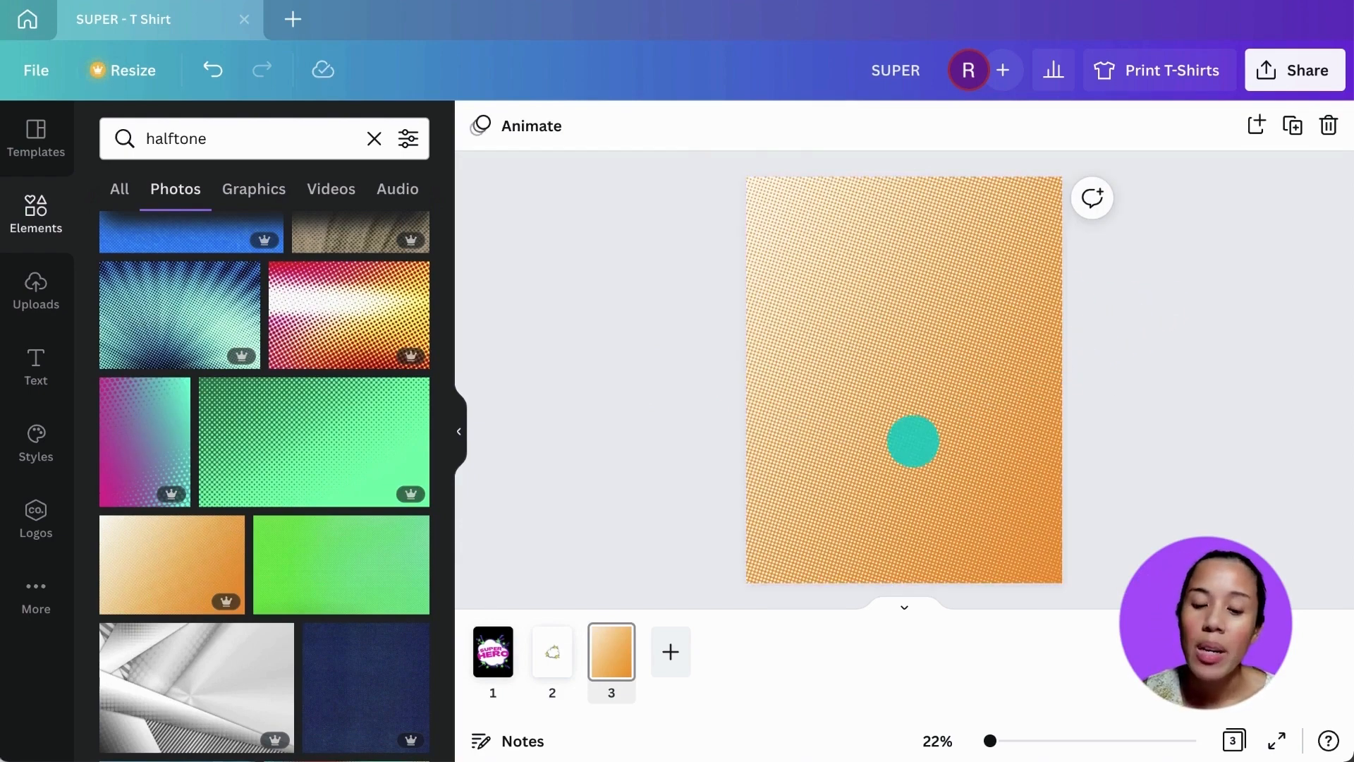
# Copy the SUPER text from page 1 onto the halftone photo on page 3
pyautogui.click(494, 656)
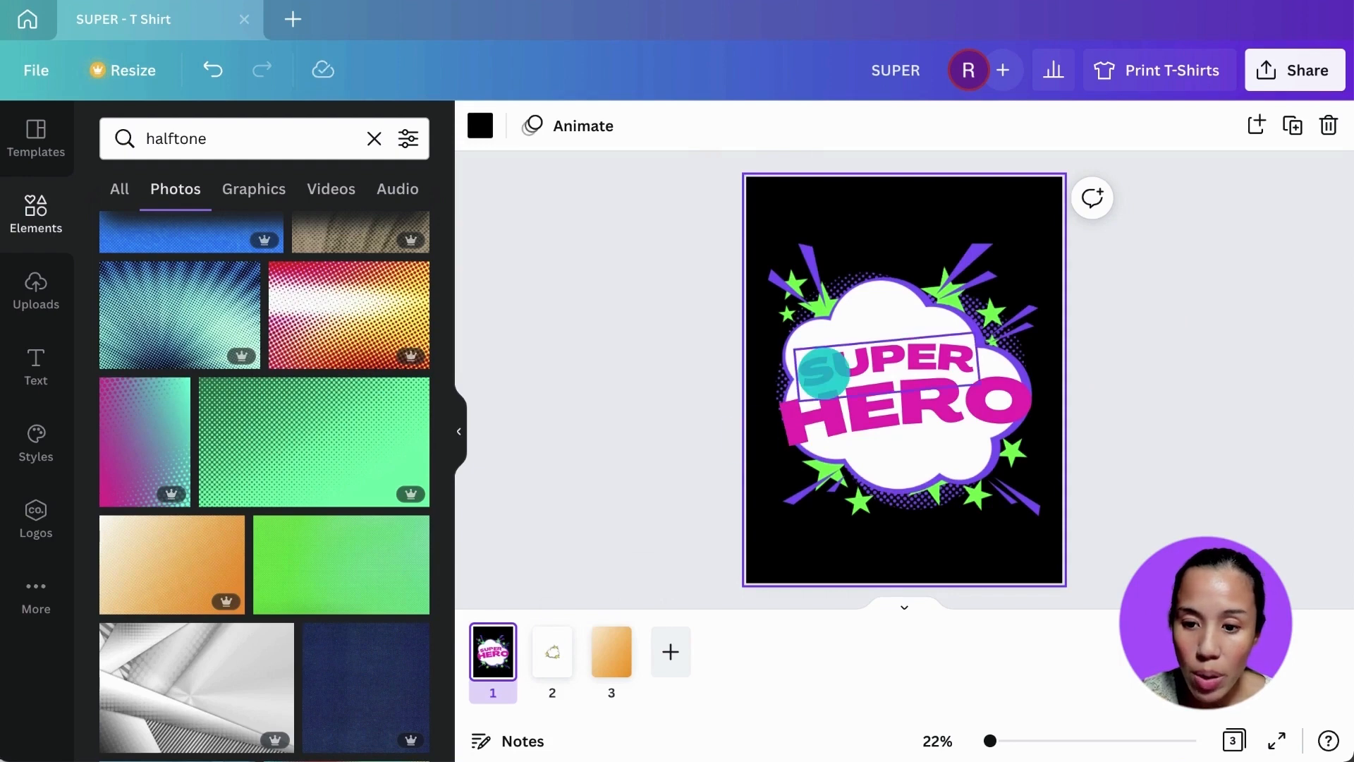
pyautogui.click(824, 373)
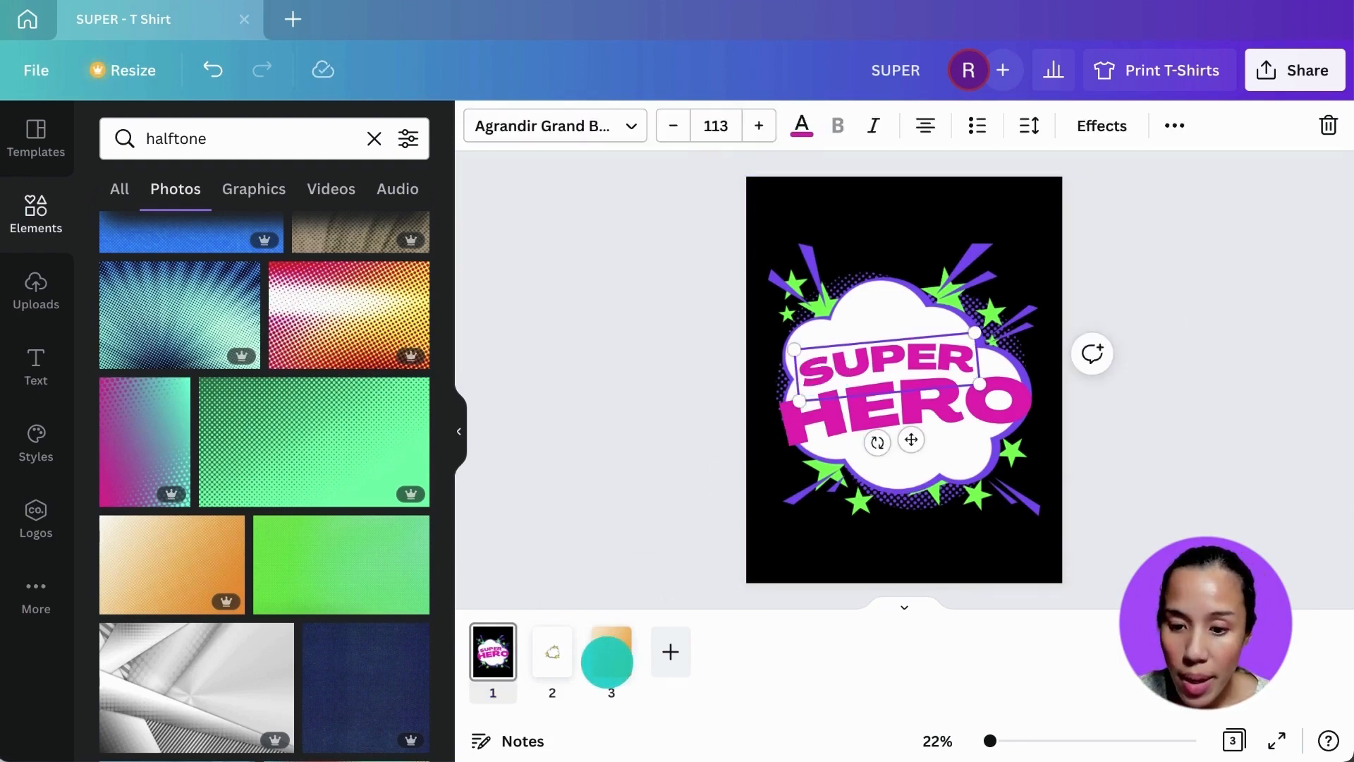
pyautogui.click(607, 661)
pyautogui.hotkey('ctrl', 'v')
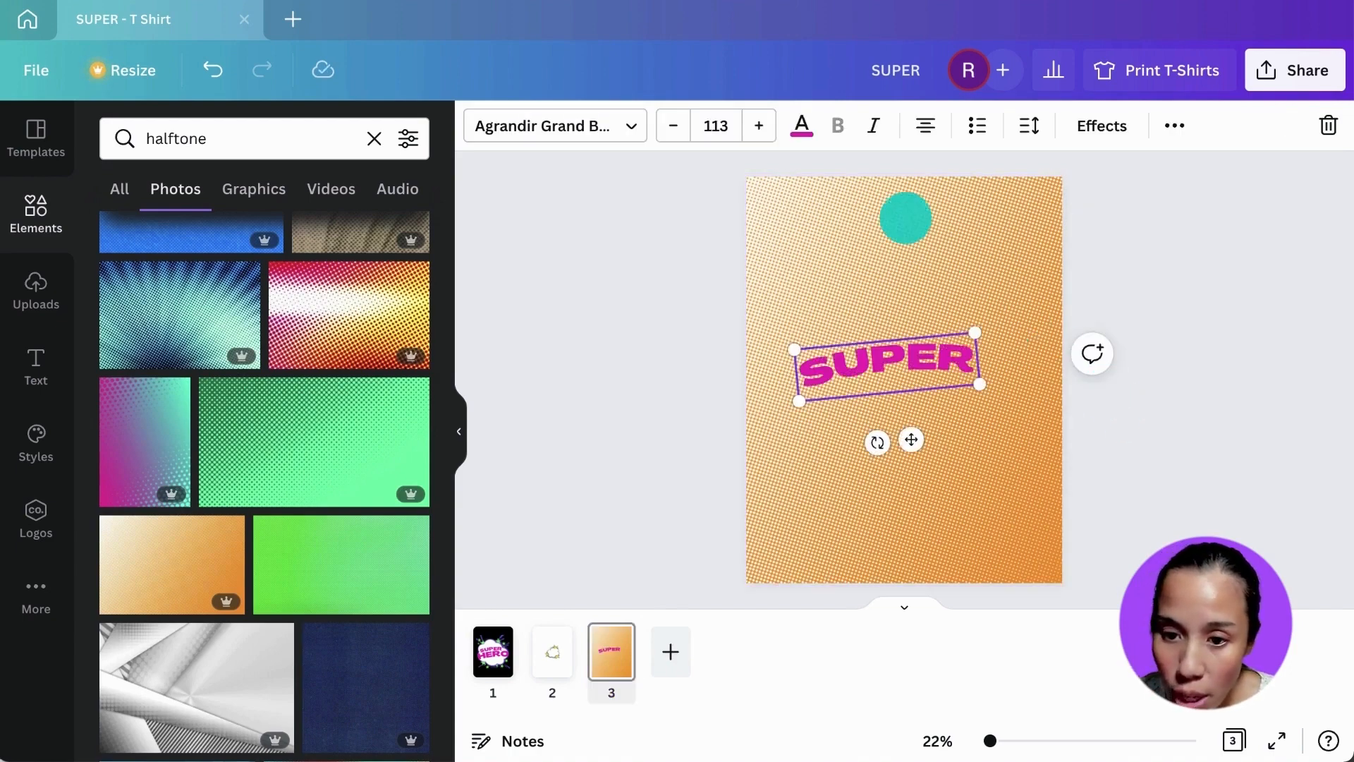
# Recolor the SUPER text on page 3 to white #ffffff and set its transparency to 46
pyautogui.click(800, 127)
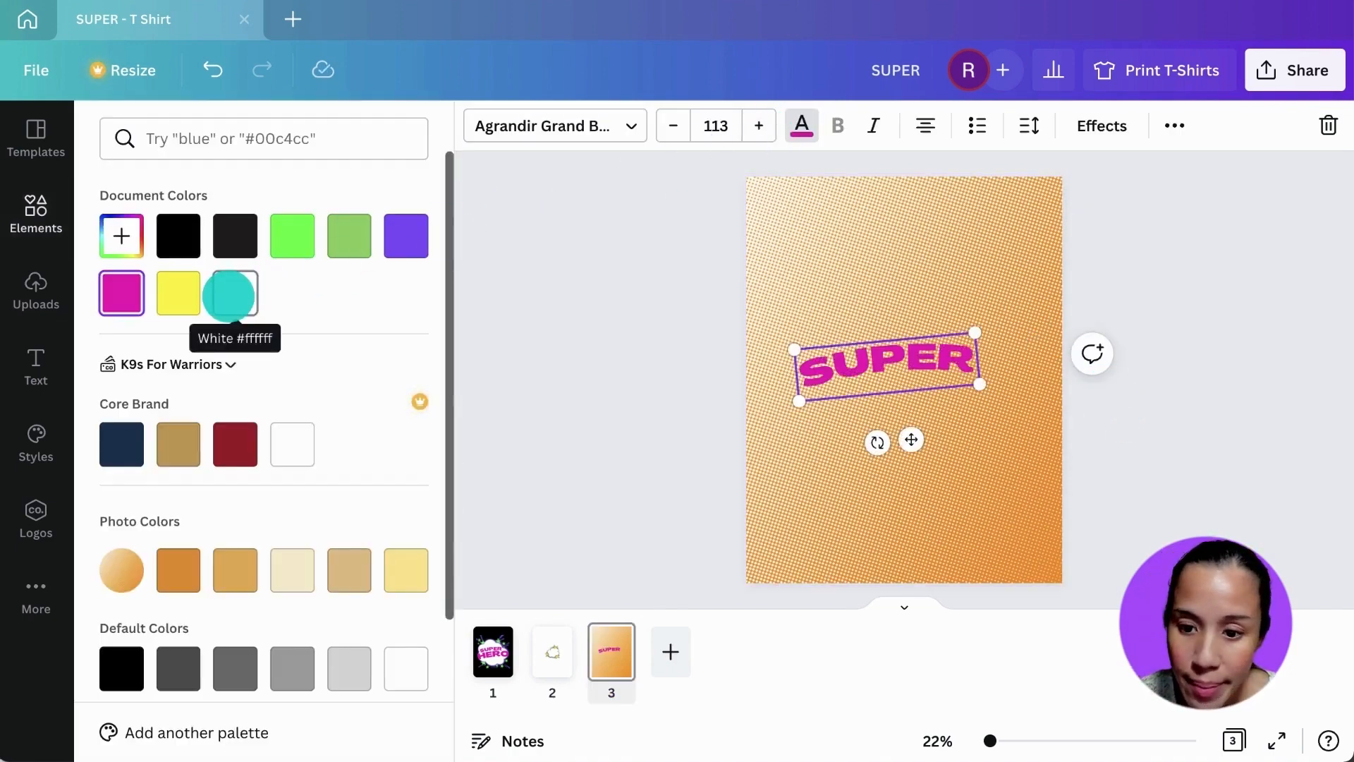
pyautogui.click(233, 293)
pyautogui.click(1172, 127)
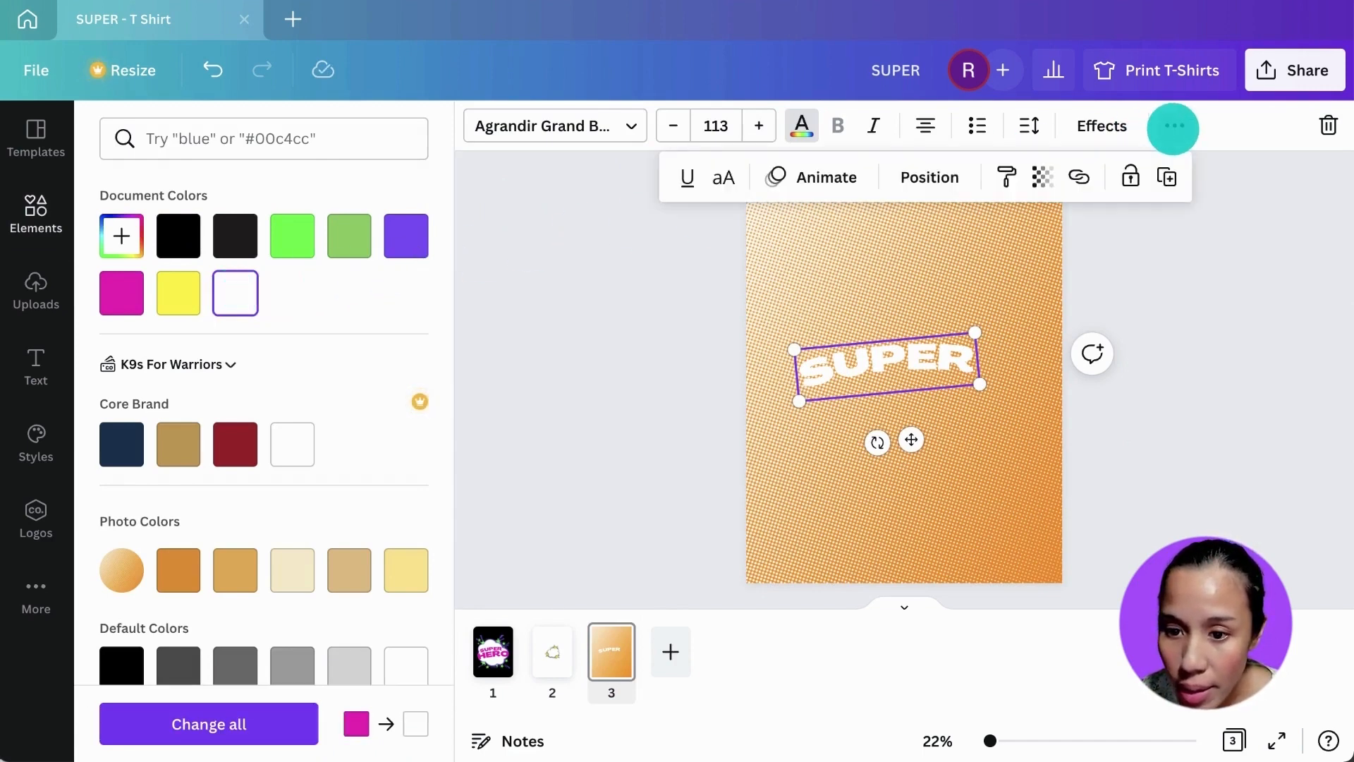
pyautogui.click(1043, 177)
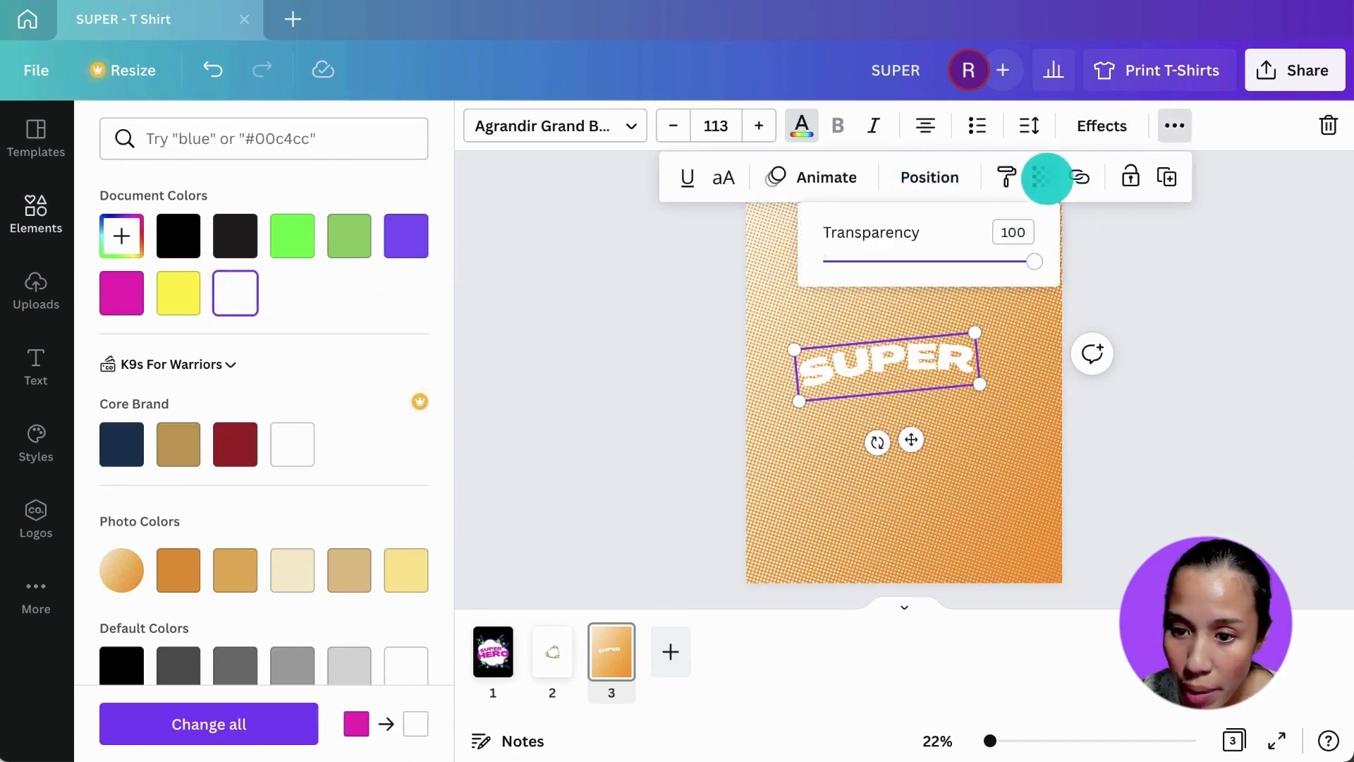
pyautogui.moveTo(1032, 259); pyautogui.dragTo(927, 261)
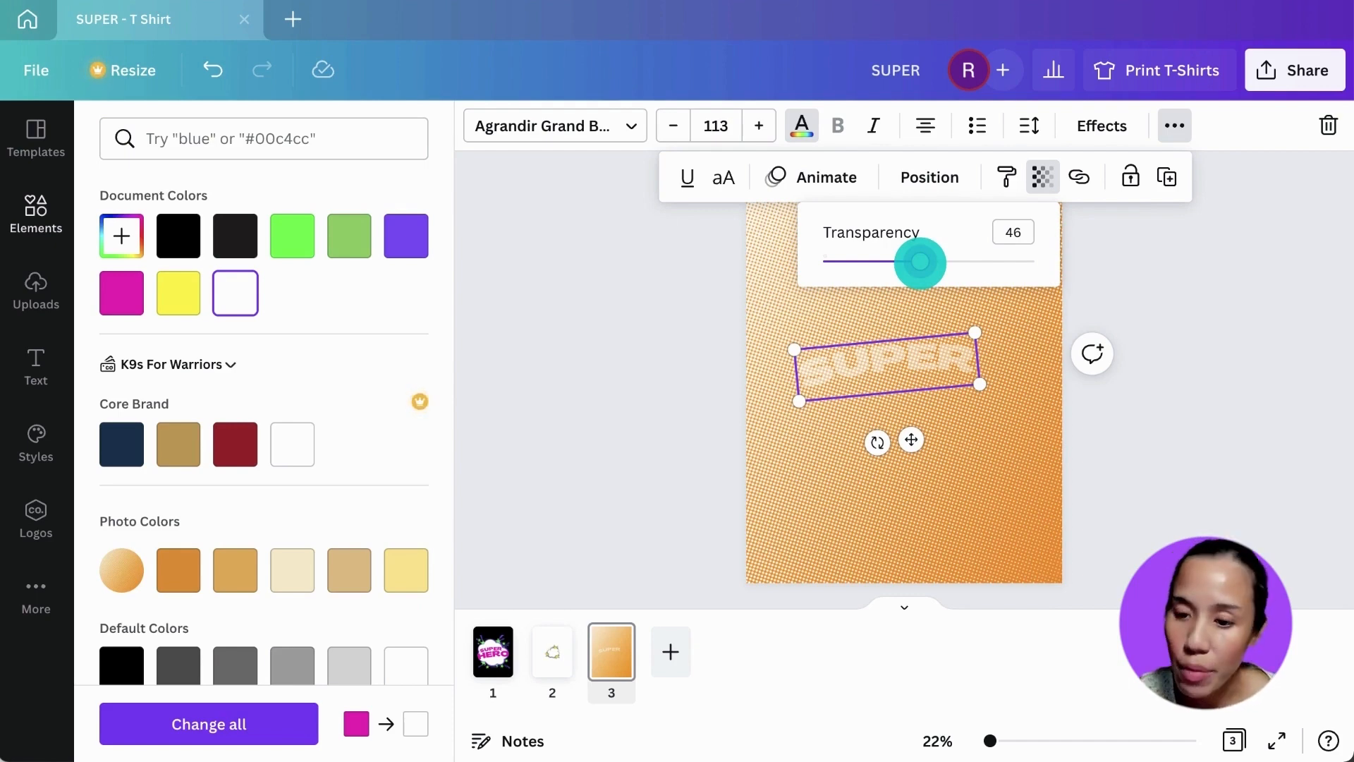
pyautogui.click(1188, 272)
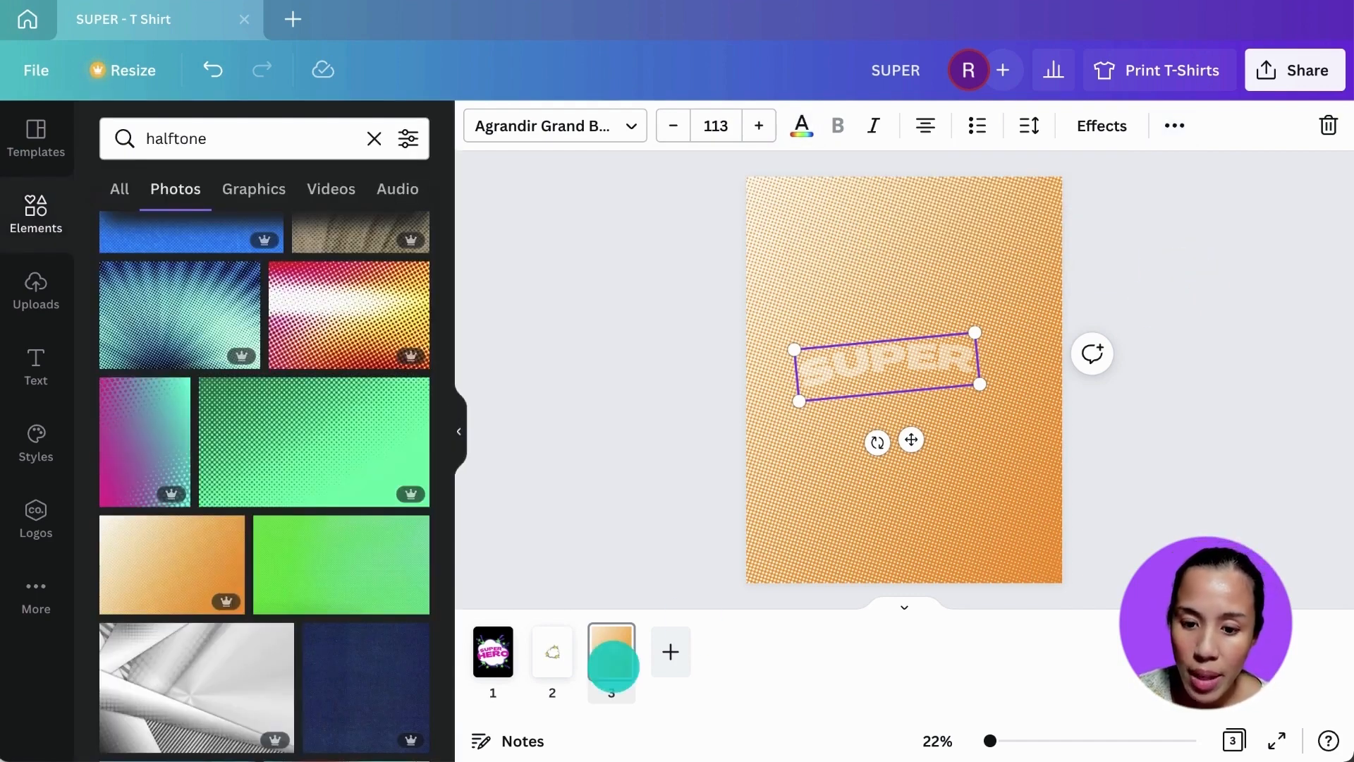
# Duplicate page 3 and delete the SUPER text from the copy, leaving only the halftone photo
pyautogui.click(612, 654)
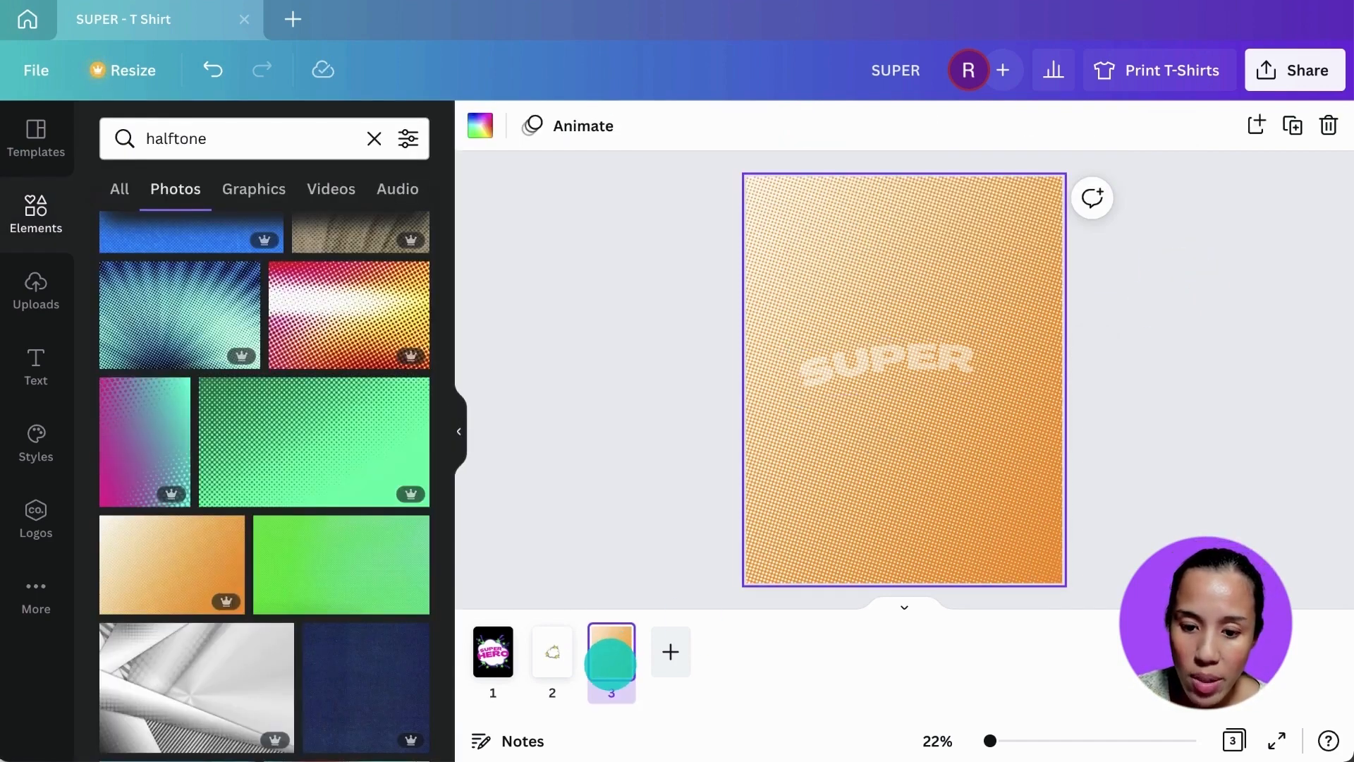
pyautogui.rightClick(611, 655)
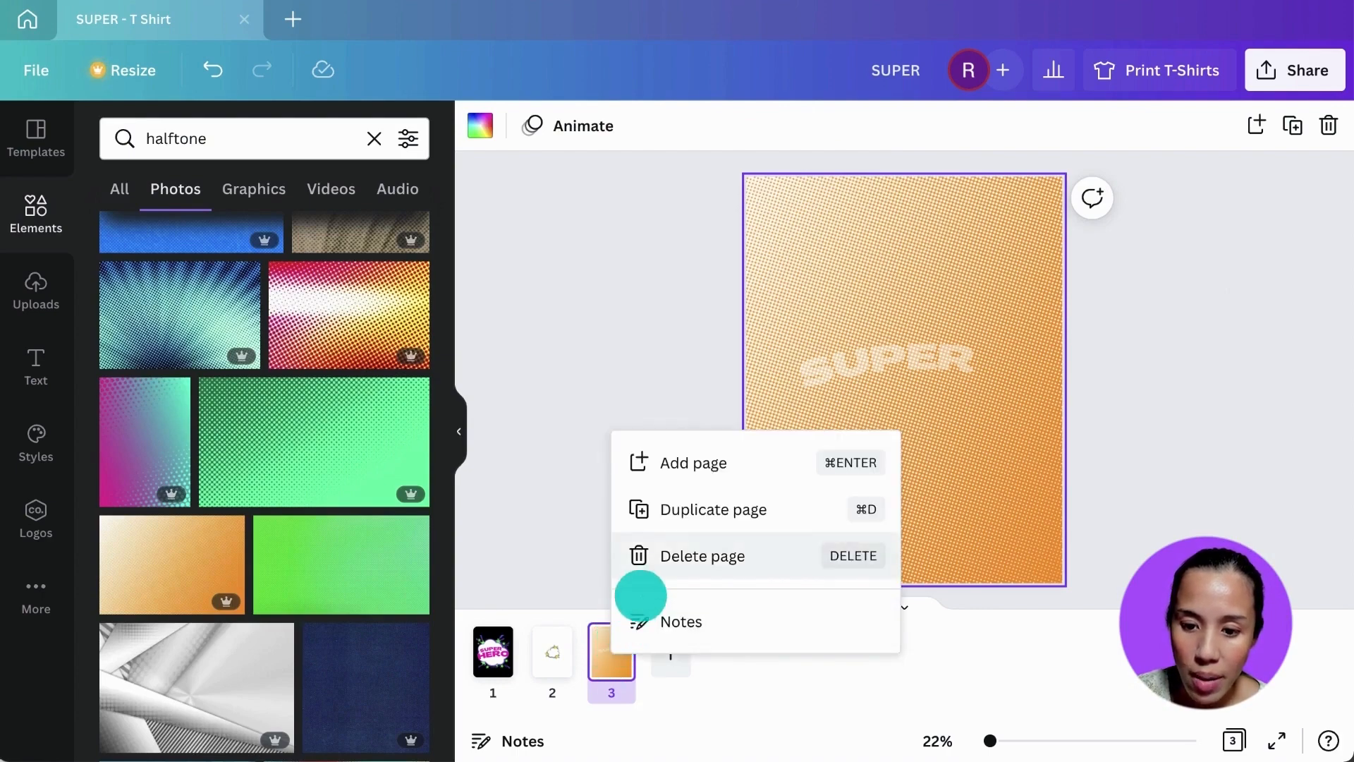
pyautogui.click(680, 520)
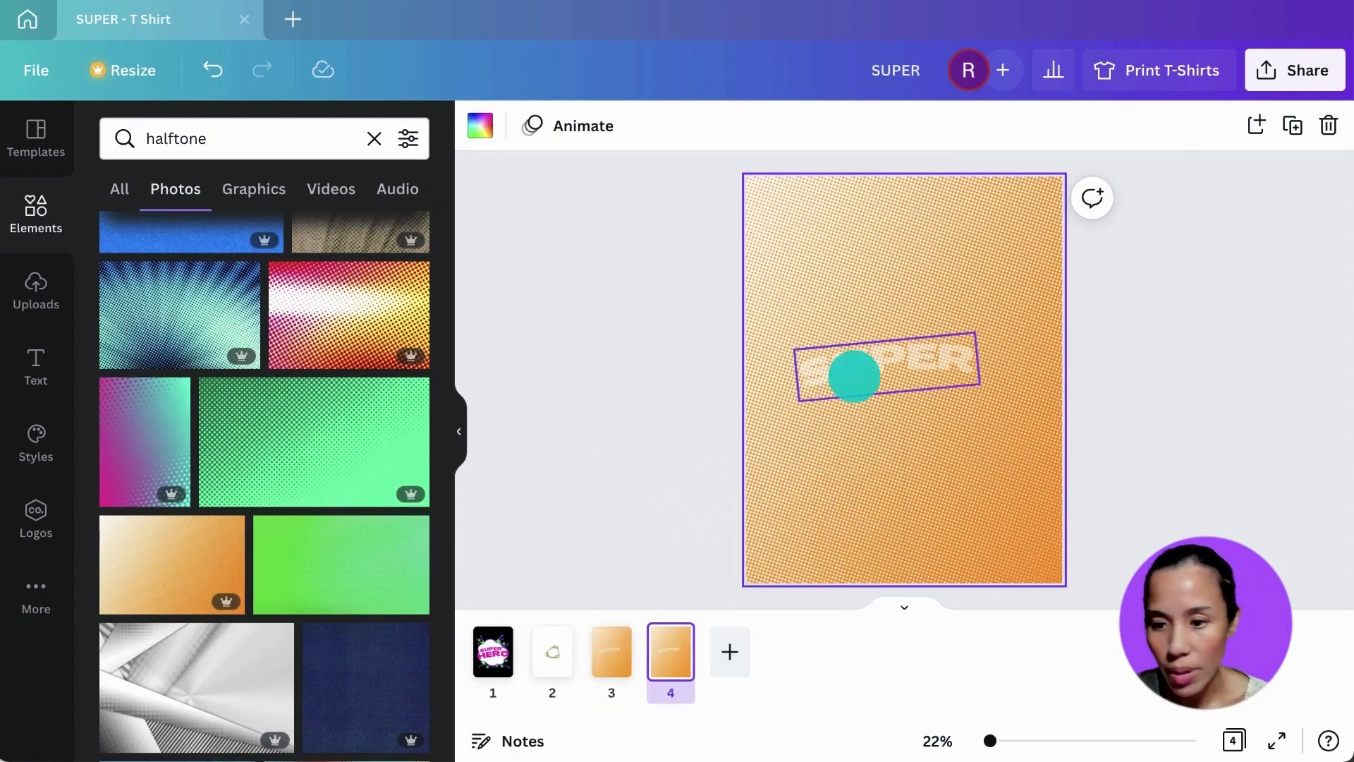
pyautogui.click(855, 372)
pyautogui.click(886, 400)
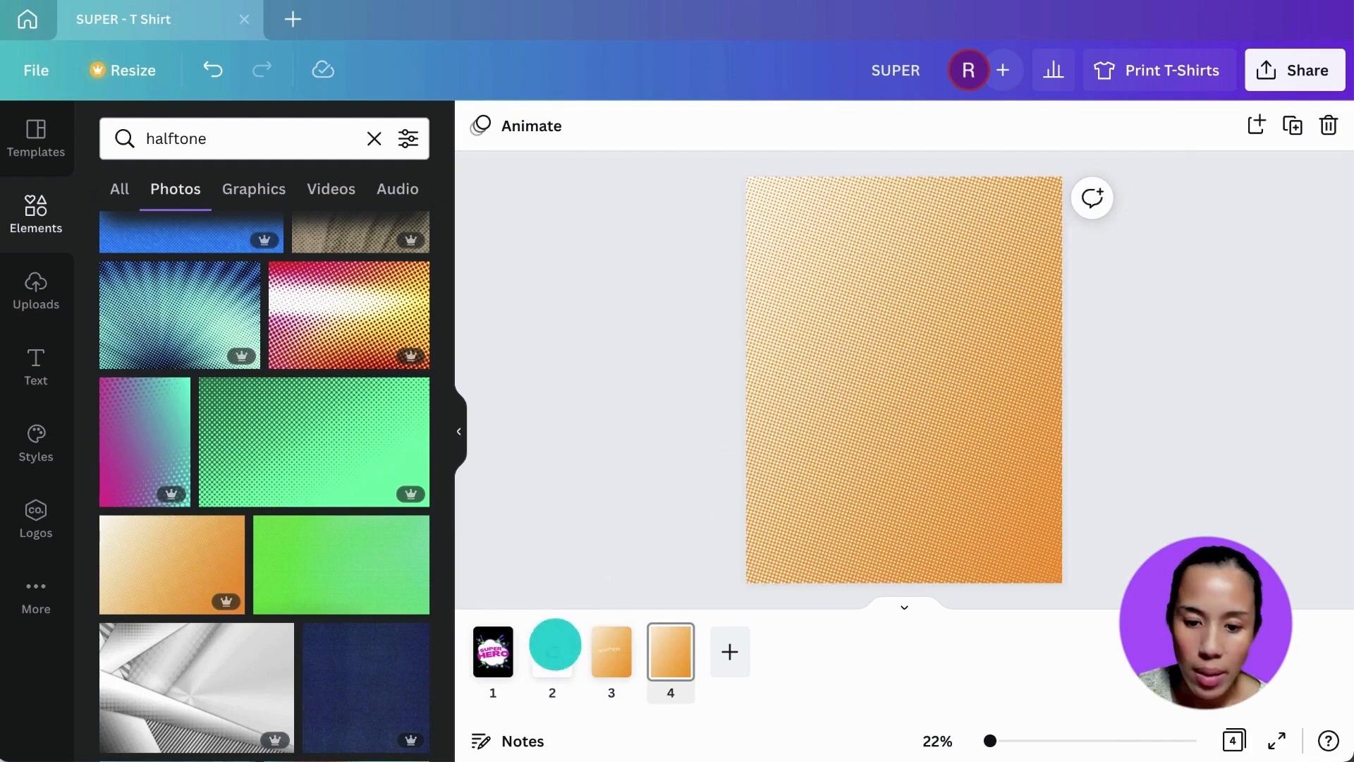
# Copy the HERO text from page 1 onto the halftone photo on page 4 and recolor it white
pyautogui.click(493, 650)
pyautogui.click(856, 423)
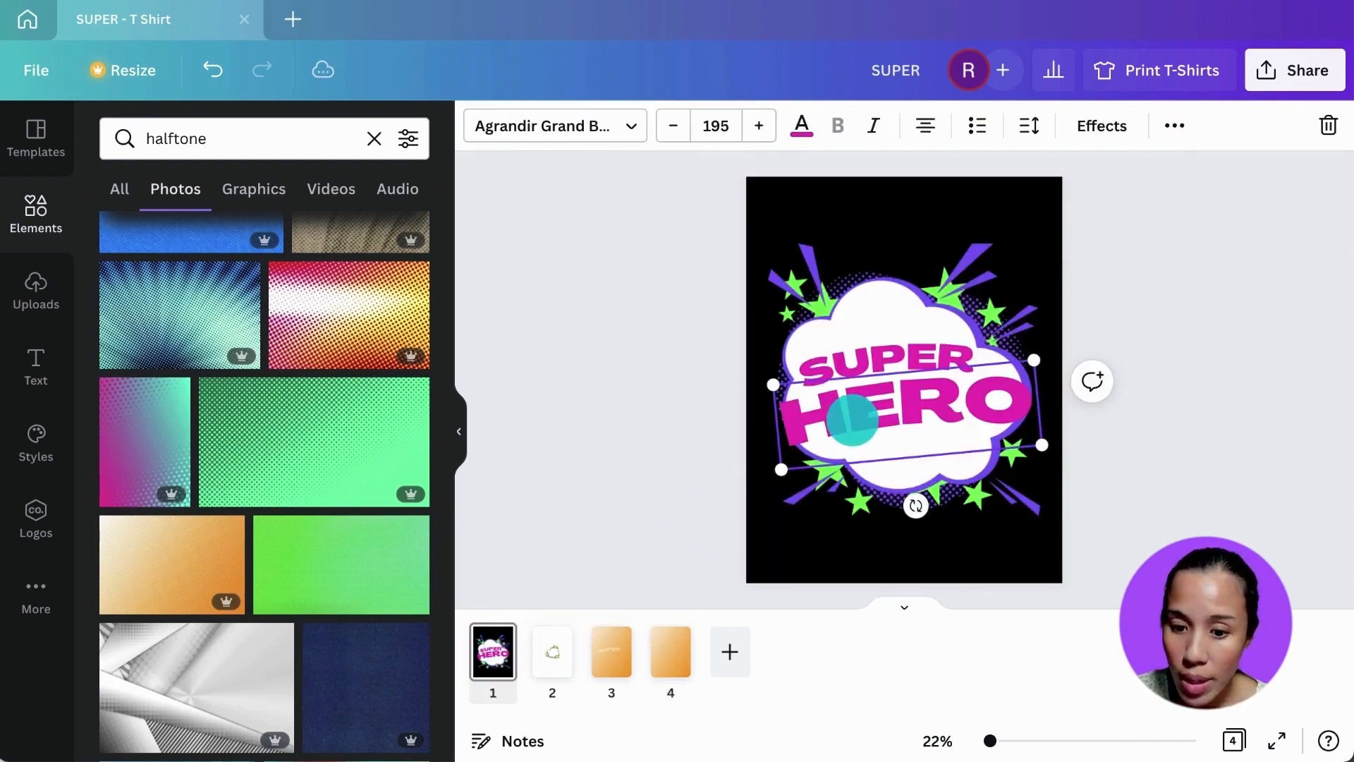
pyautogui.click(664, 651)
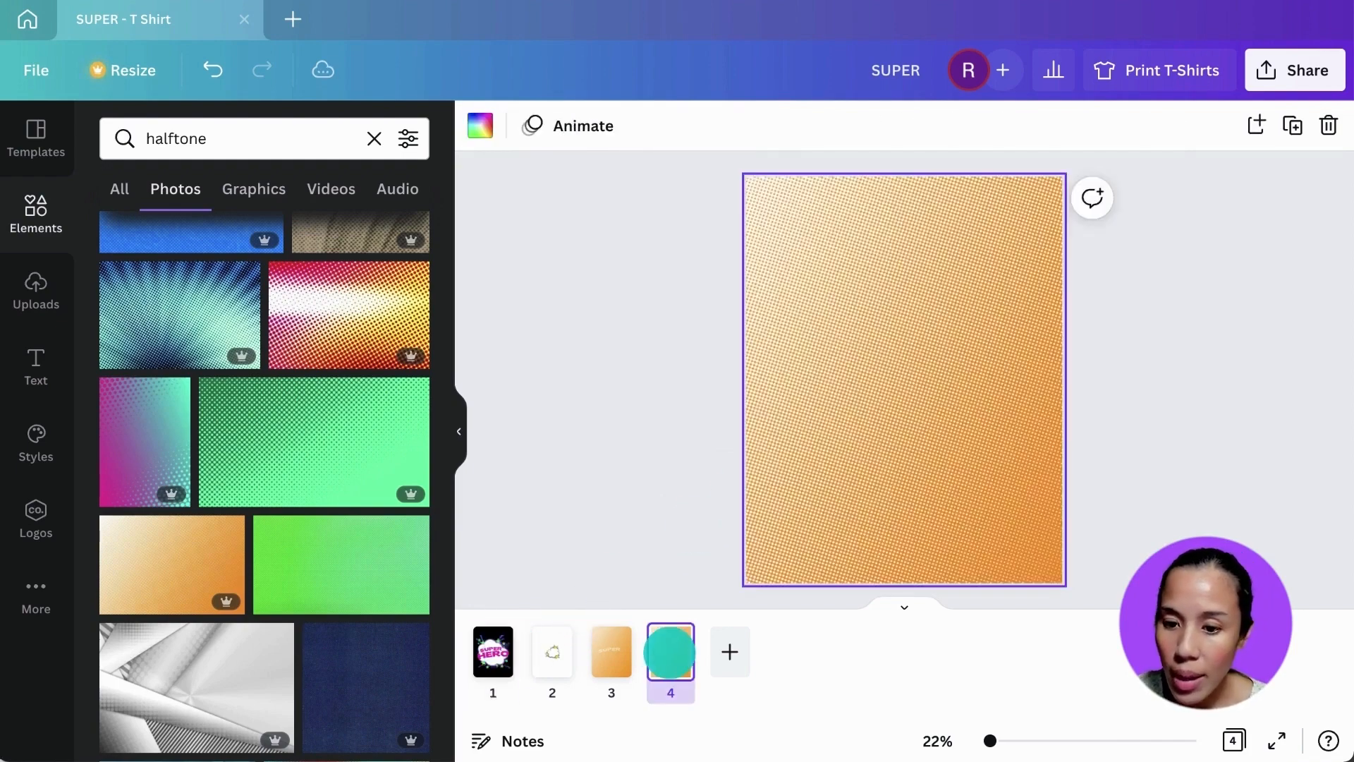
pyautogui.hotkey('ctrl', 'v')
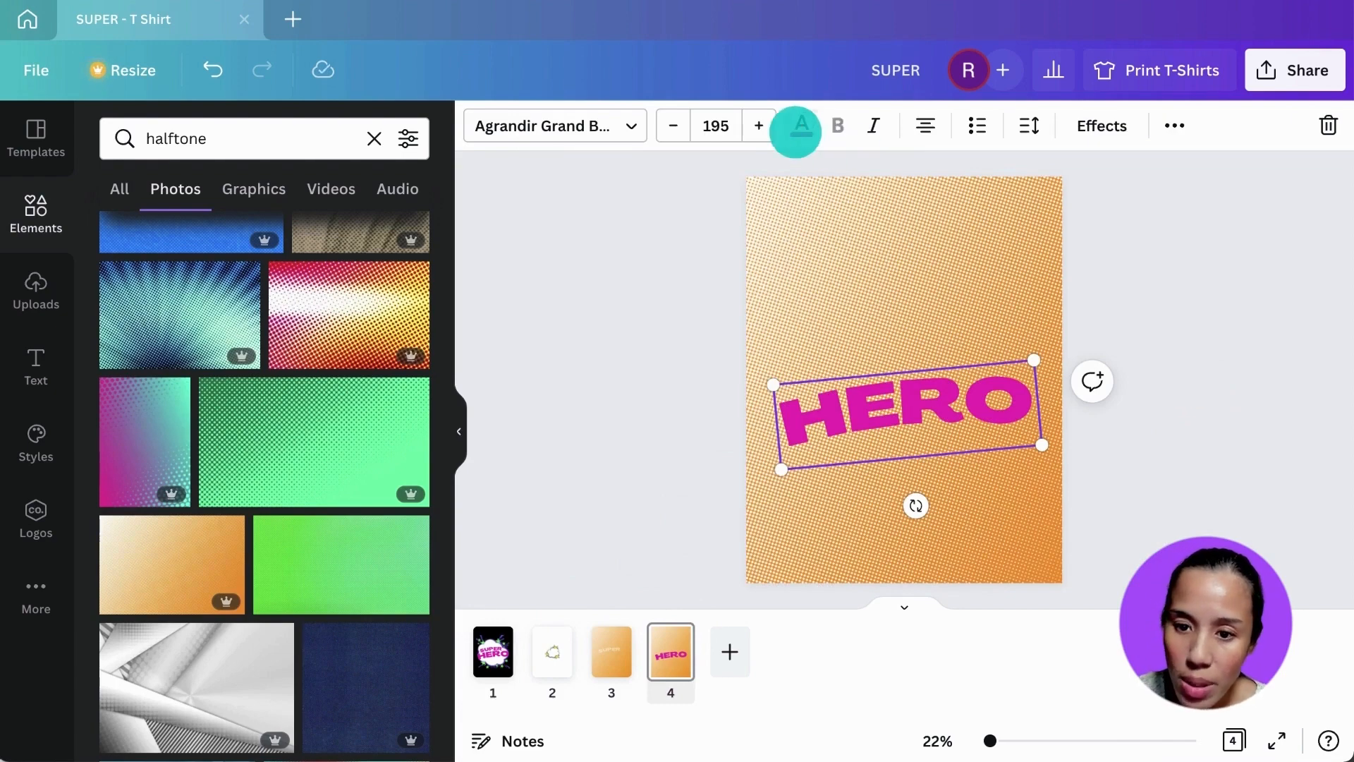
pyautogui.click(797, 129)
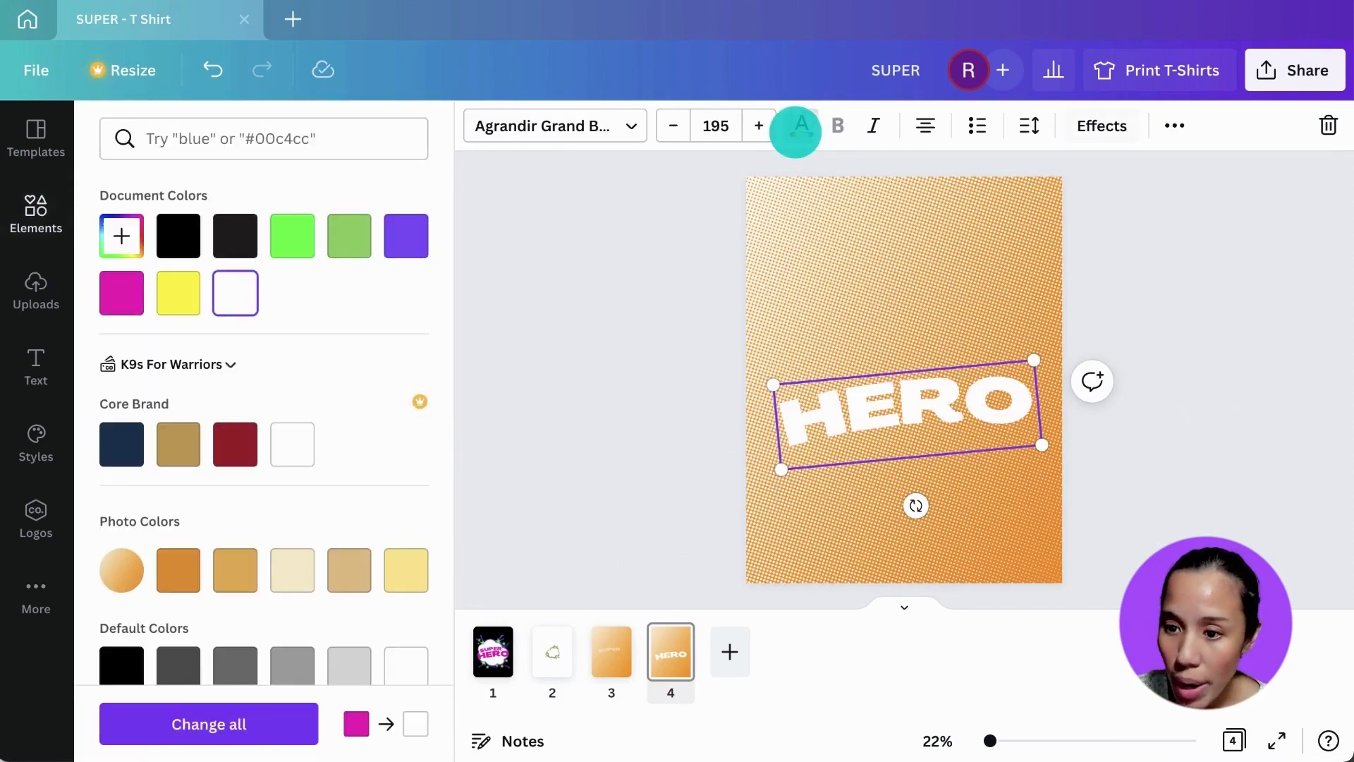
# Set the transparency of the HERO text on page 4 to 46 and compare it with the SUPER text on page 3
pyautogui.click(1175, 125)
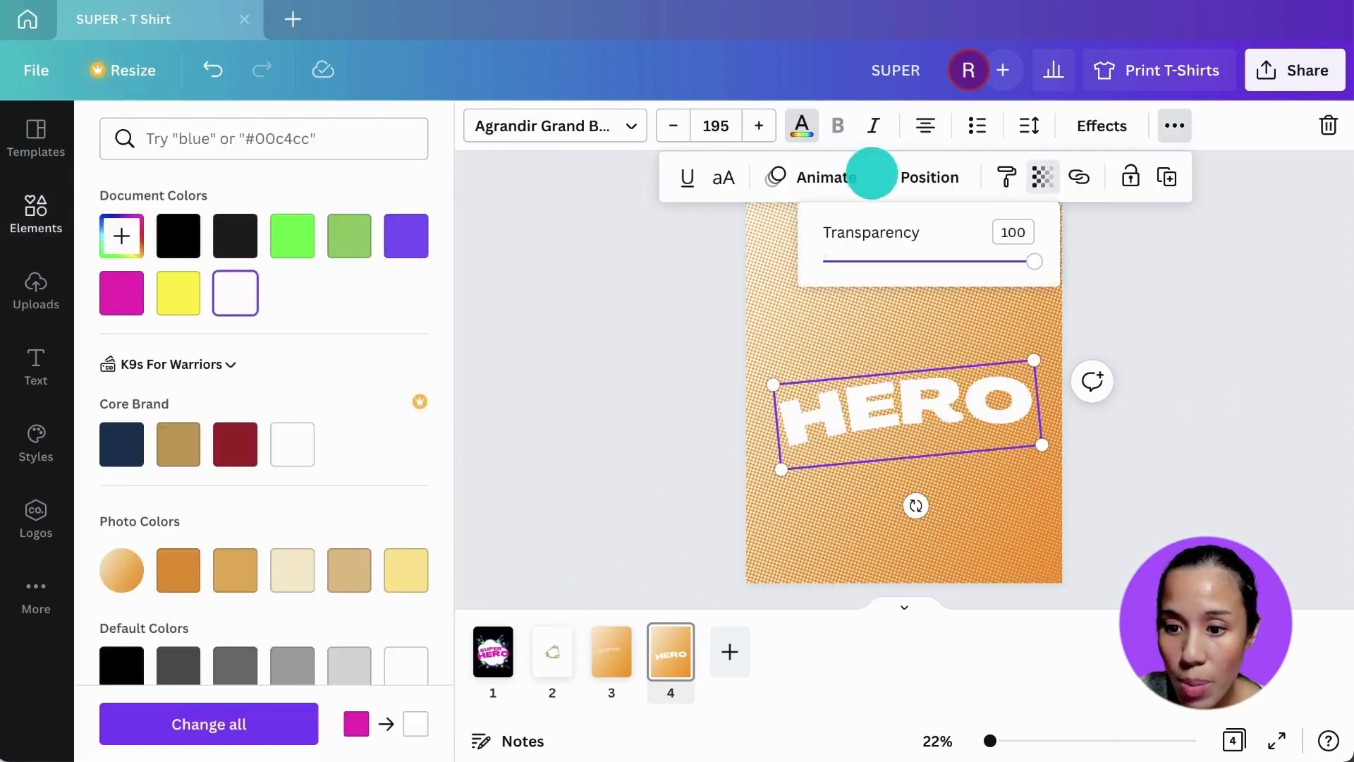
pyautogui.moveTo(1028, 259); pyautogui.dragTo(908, 265)
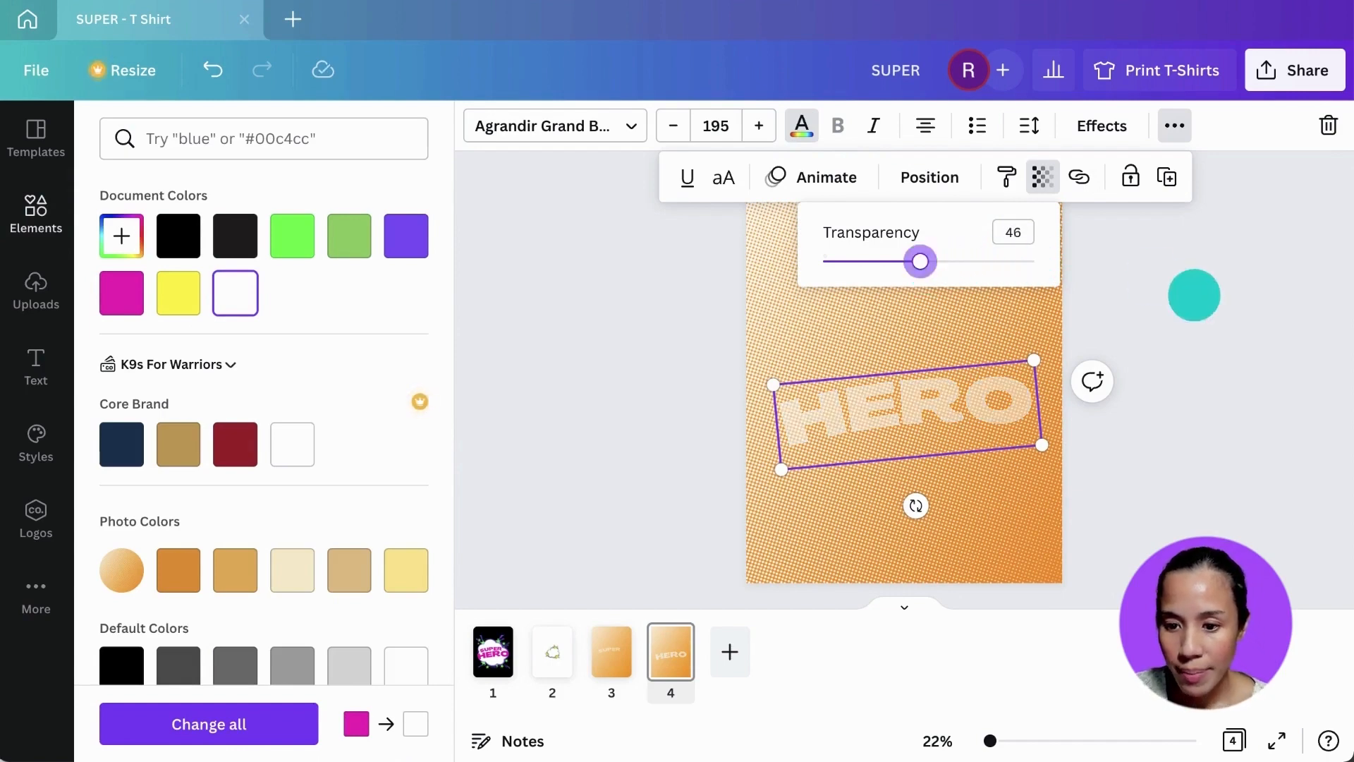
pyautogui.click(1194, 299)
pyautogui.click(1178, 331)
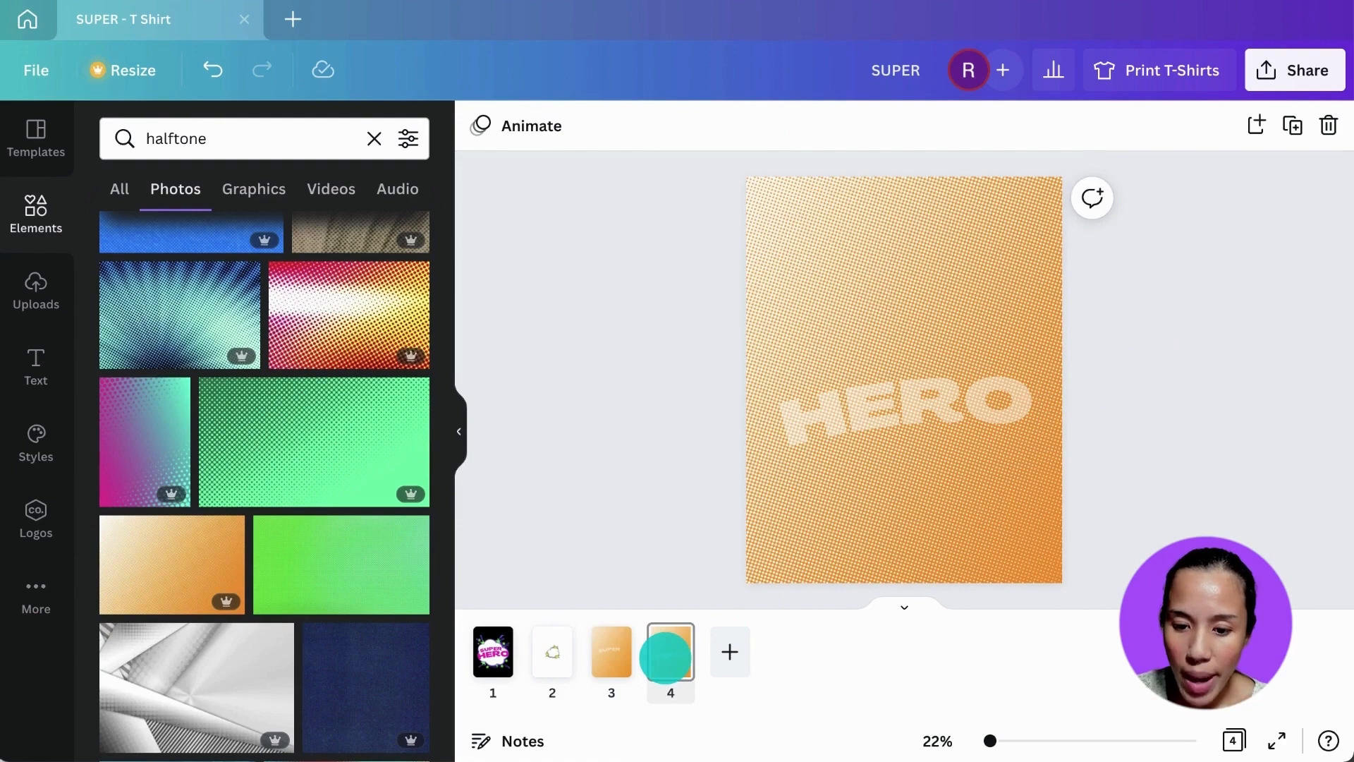
pyautogui.click(611, 652)
pyautogui.click(666, 653)
pyautogui.click(611, 652)
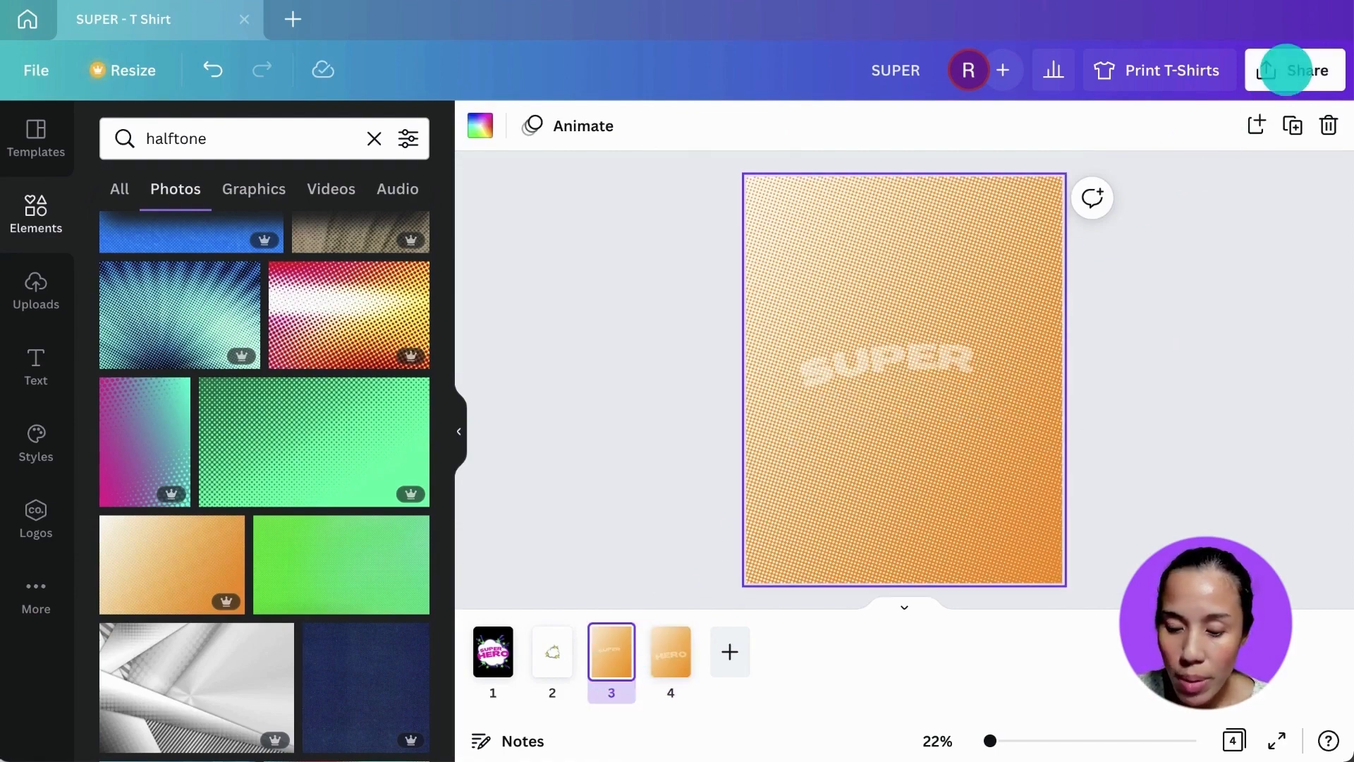
# Download only pages 3 and 4 as PNG images at size 2 (3111 × 4000 px)
pyautogui.click(1287, 69)
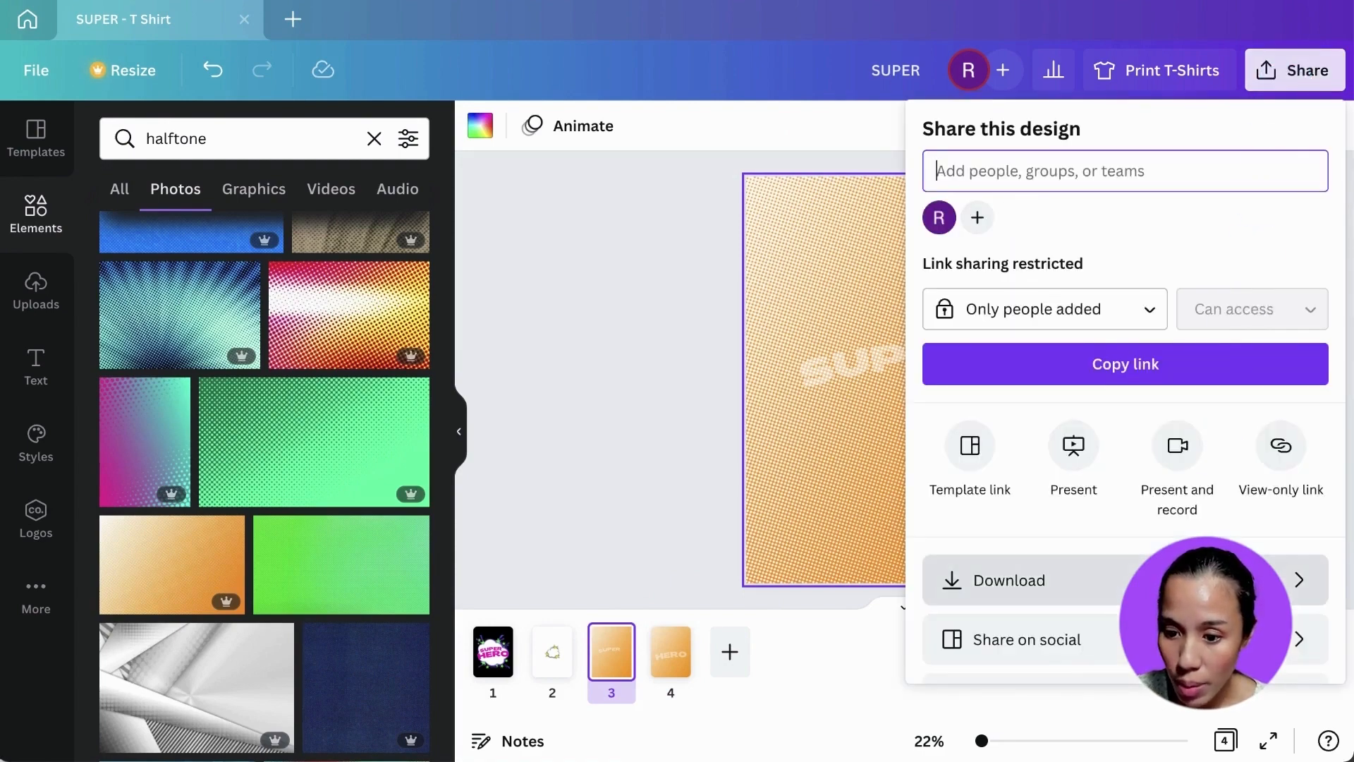
pyautogui.click(1199, 580)
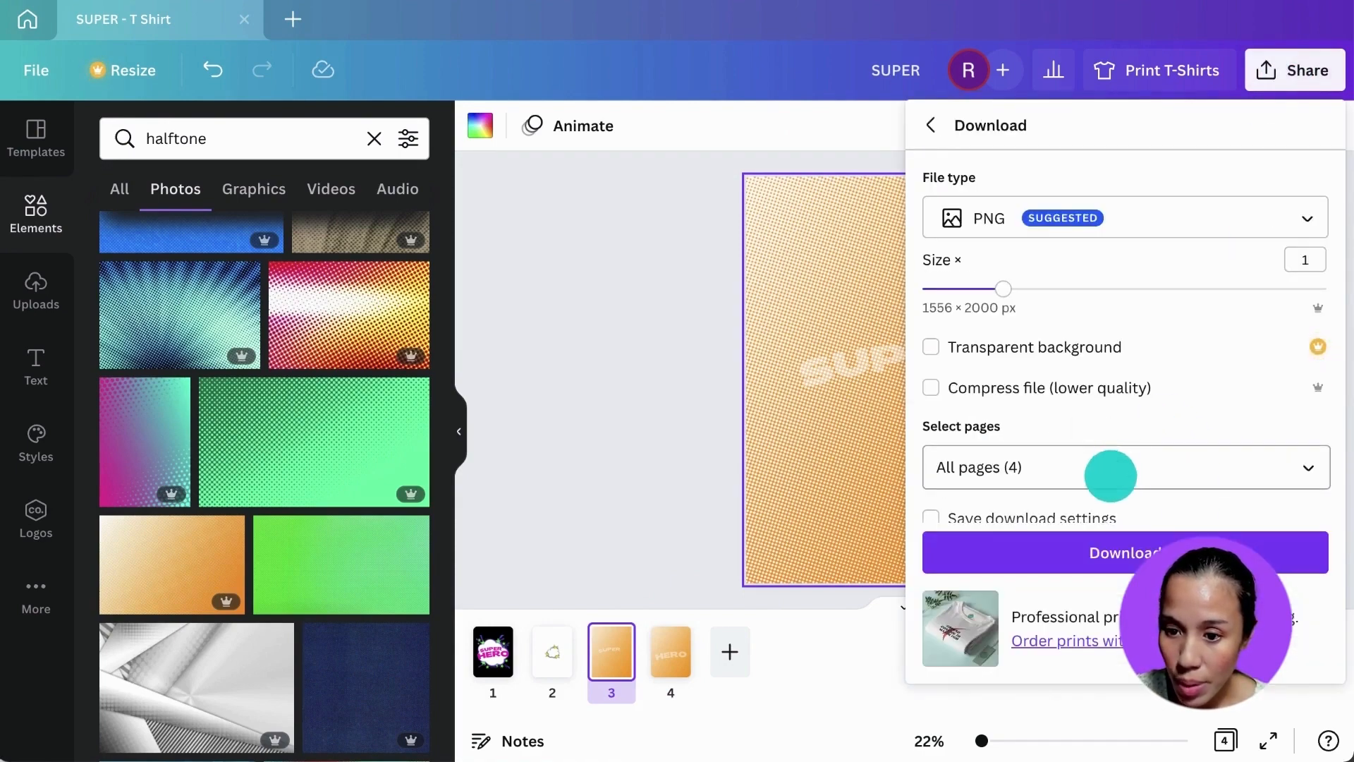
pyautogui.click(1121, 467)
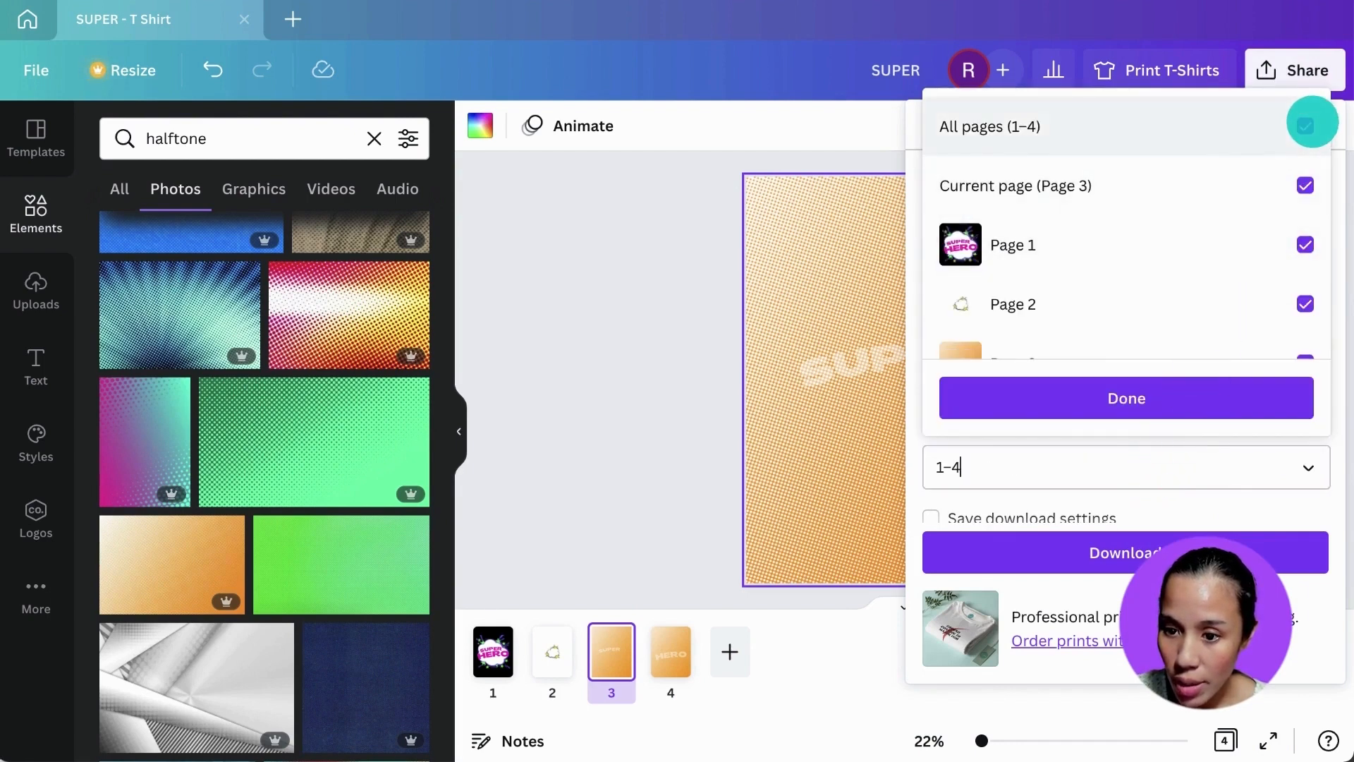
pyautogui.click(1306, 126)
pyautogui.scroll(-2, 1234, 254)
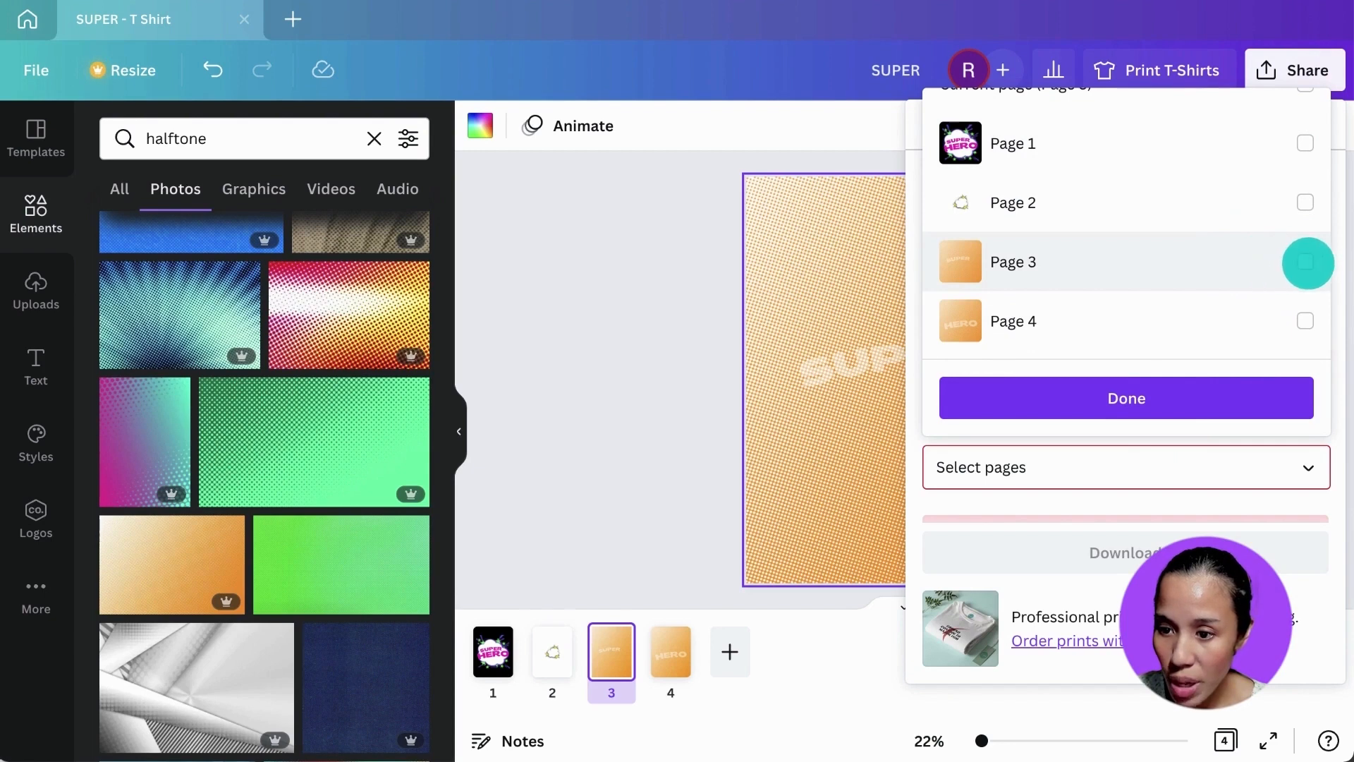
pyautogui.click(1305, 262)
pyautogui.click(1305, 321)
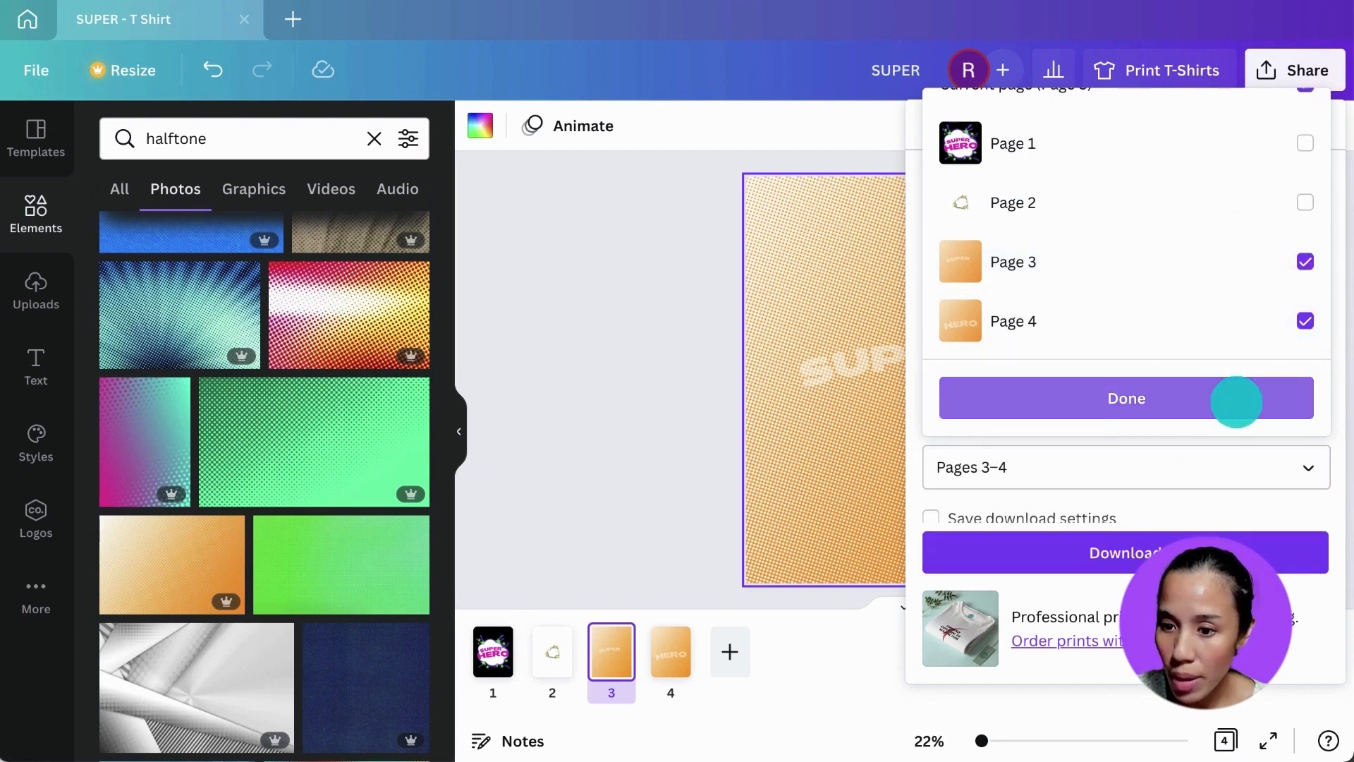
pyautogui.click(1236, 399)
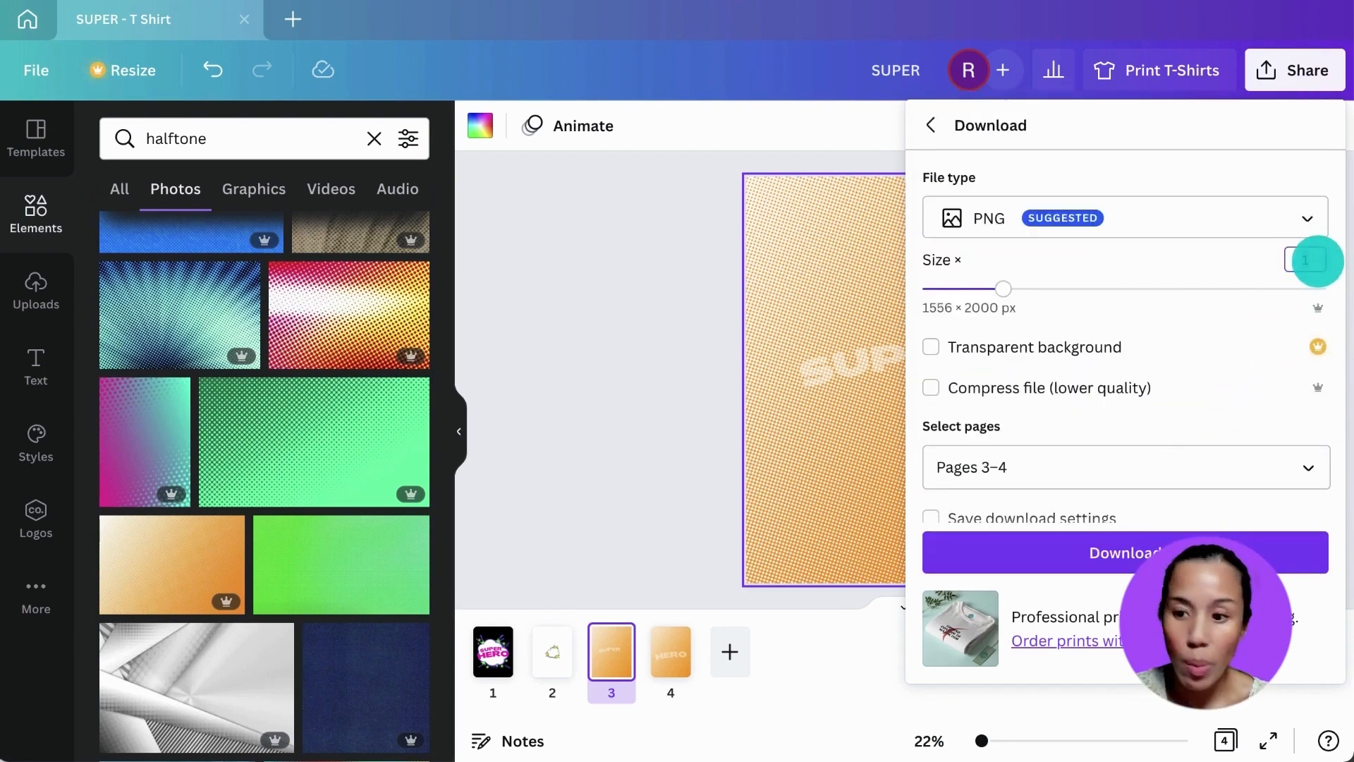
pyautogui.click(1207, 261)
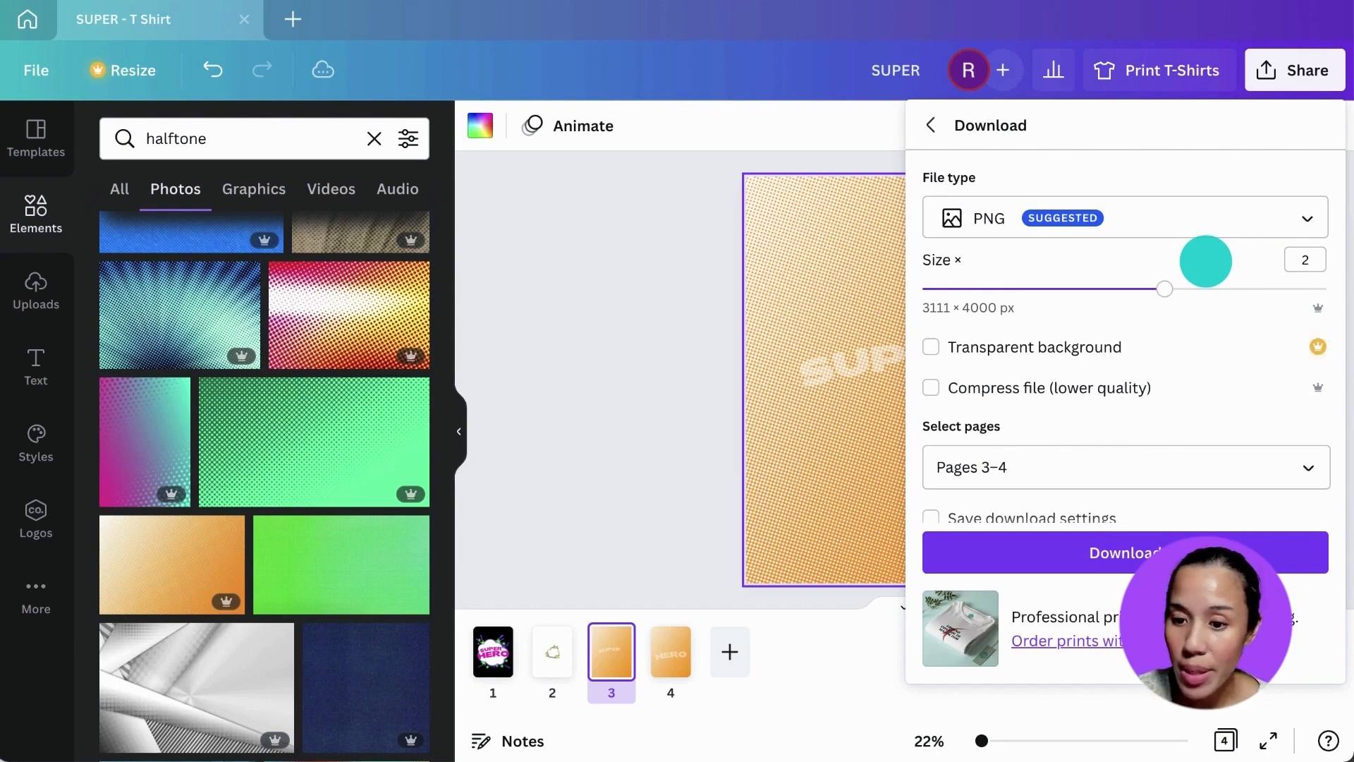
pyautogui.click(1127, 553)
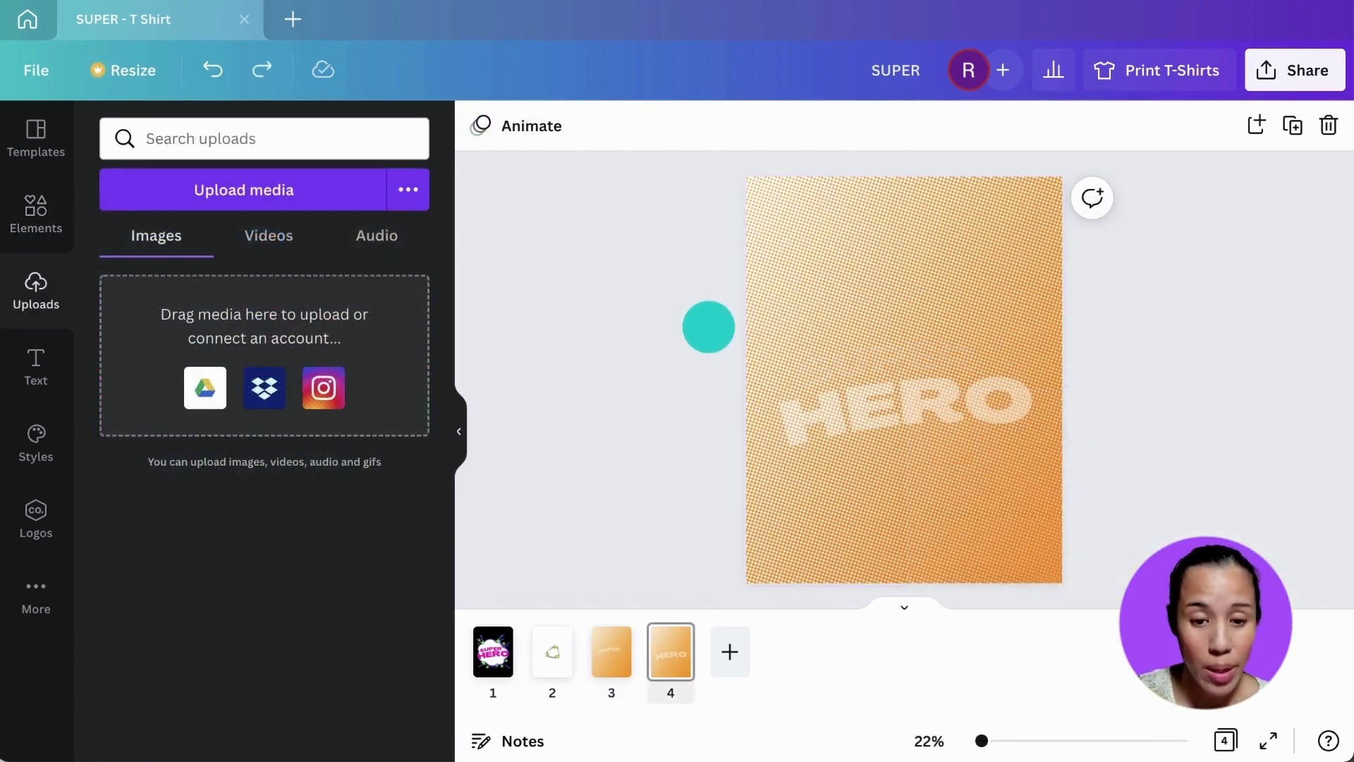
# Upload the downloaded SUPER and HERO halftone images and add two blank pages after page 4
pyautogui.moveTo(372, 172); pyautogui.dragTo(289, 382)
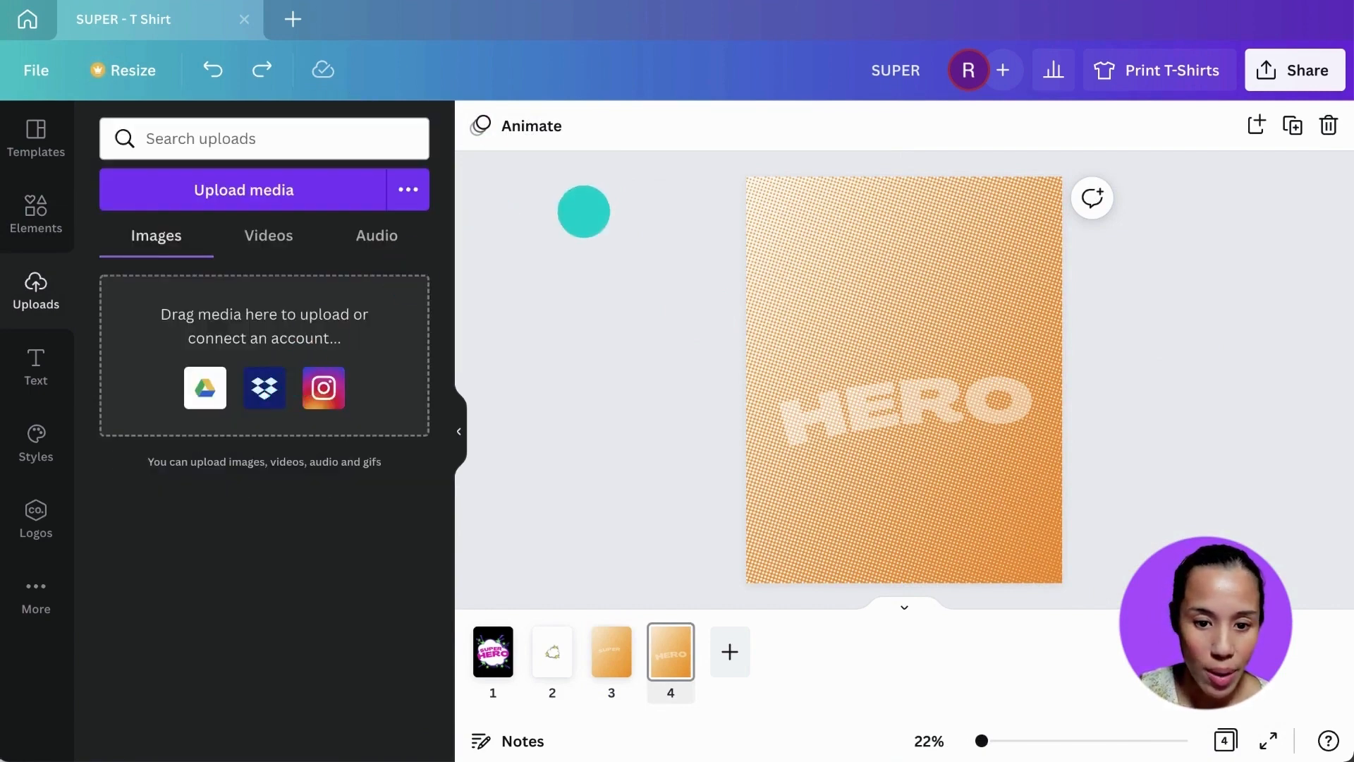
pyautogui.hotkey('ctrl', 'Return')
pyautogui.hotkey('ctrl', 'Return')
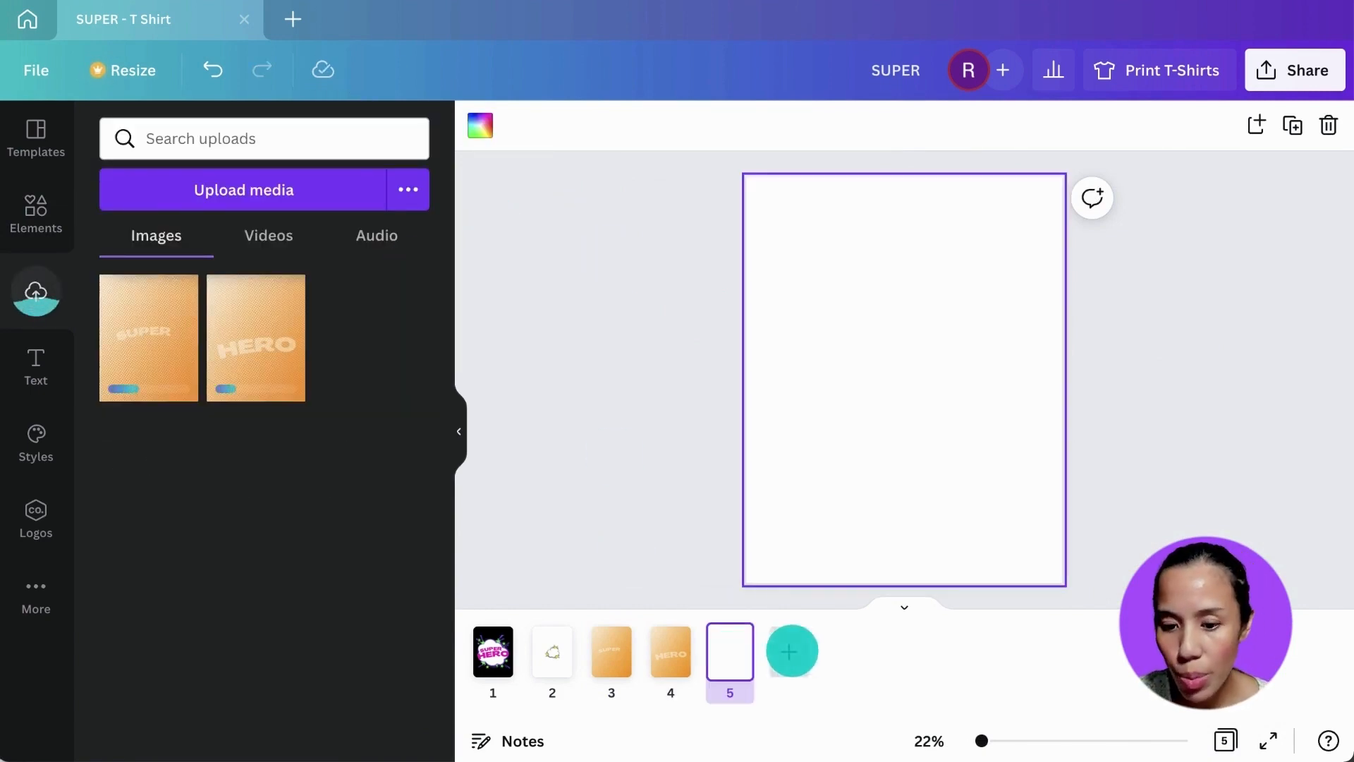
pyautogui.click(593, 398)
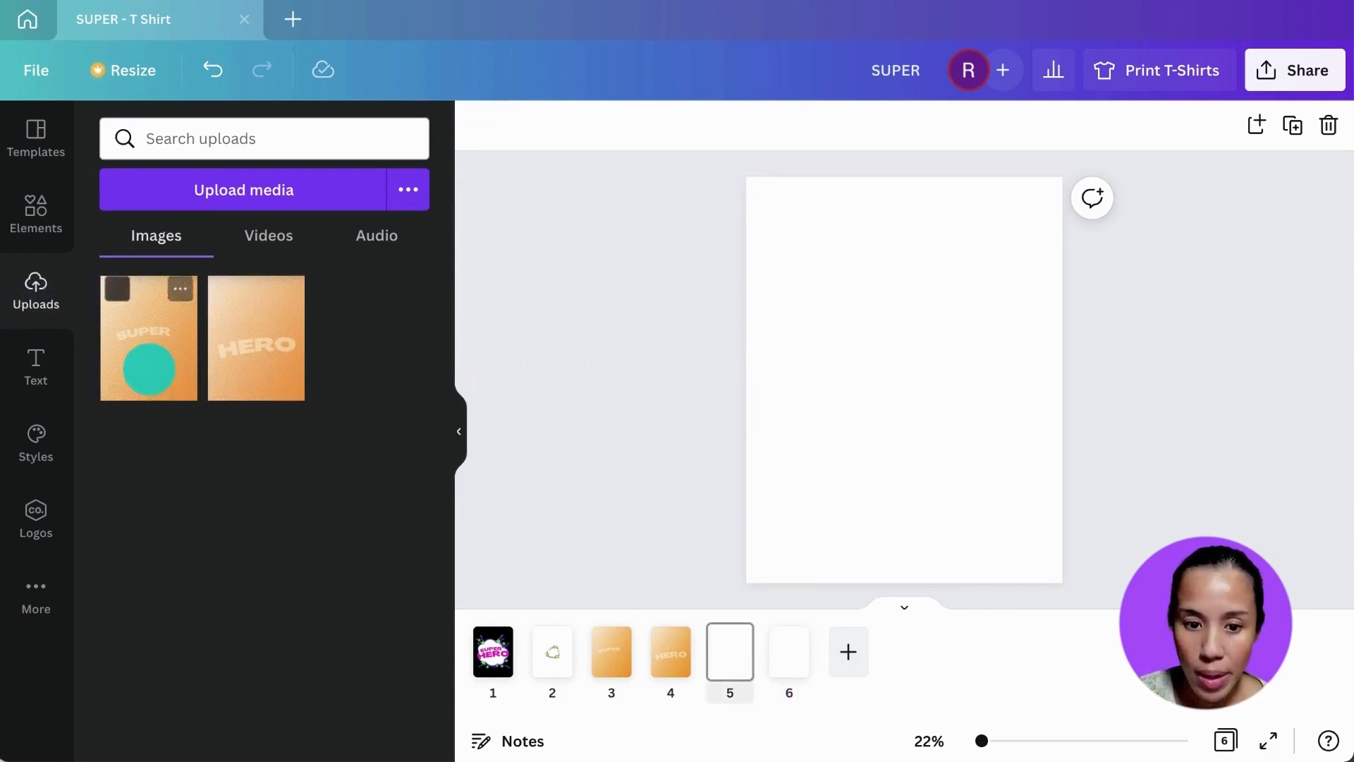
# Fill page 5 with the uploaded SUPER image and run Background Remover on it
pyautogui.click(149, 369)
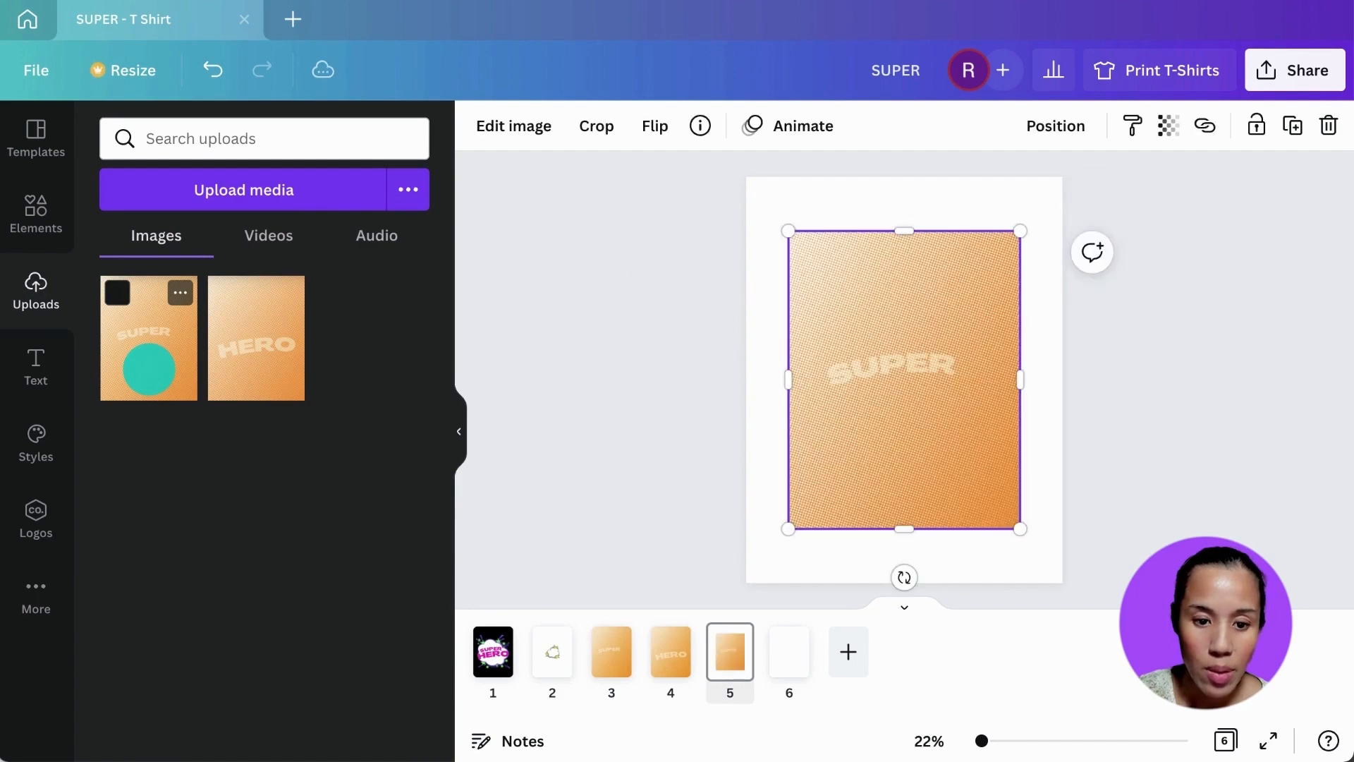
pyautogui.moveTo(789, 230); pyautogui.dragTo(747, 177)
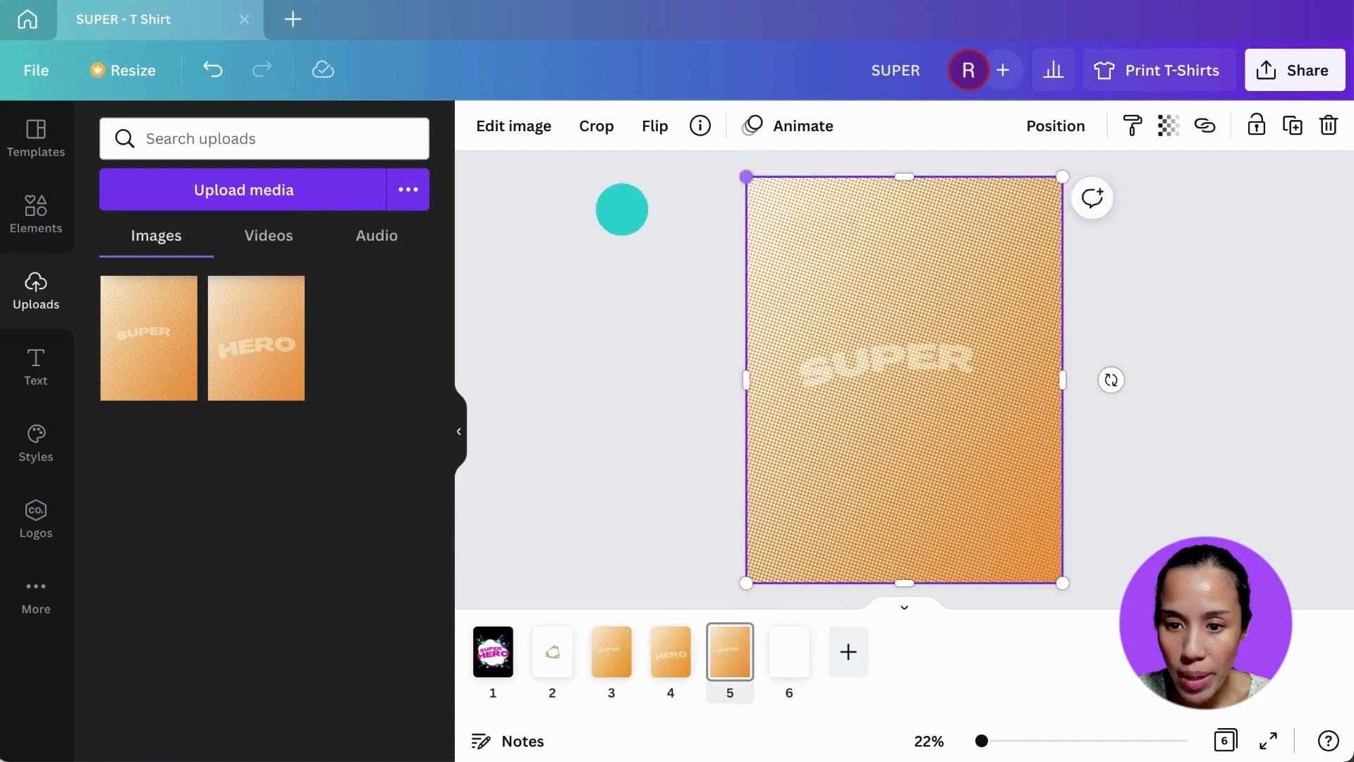
pyautogui.click(505, 131)
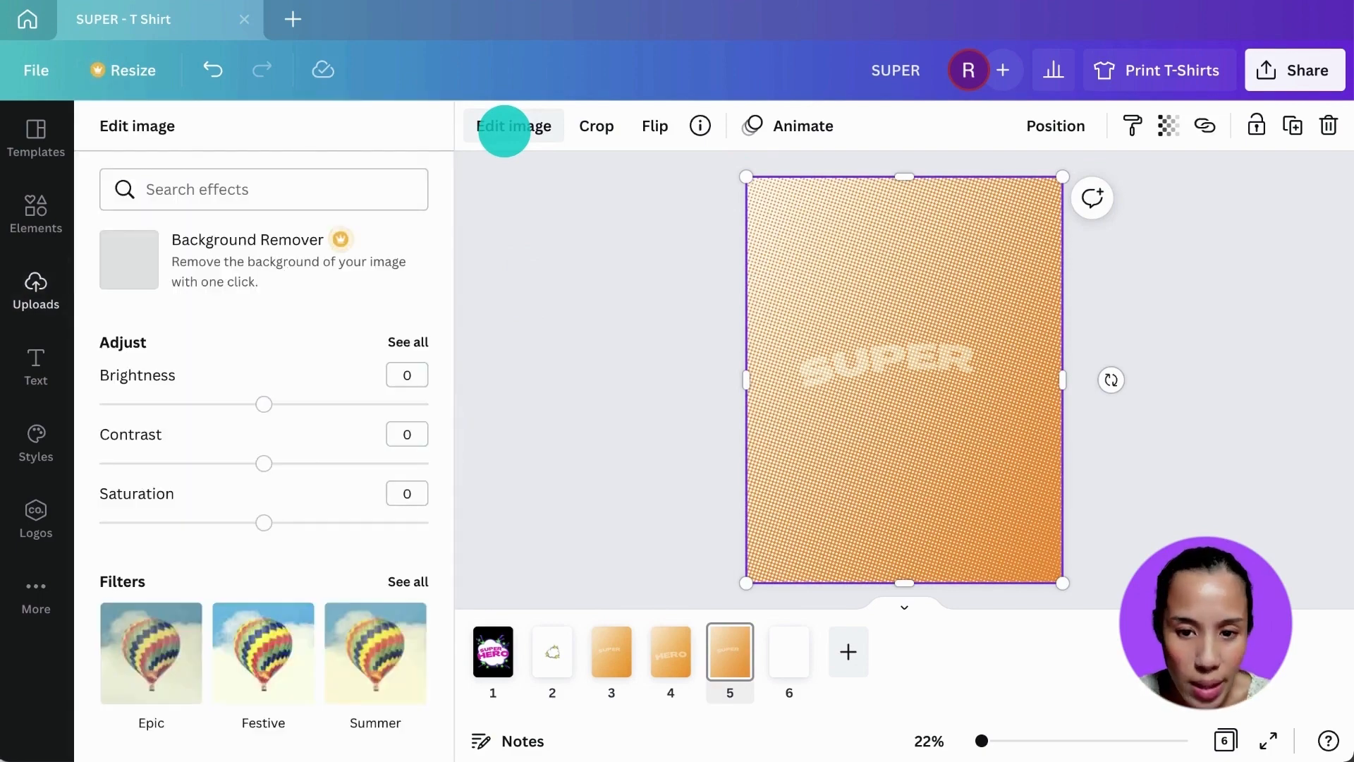
pyautogui.click(228, 263)
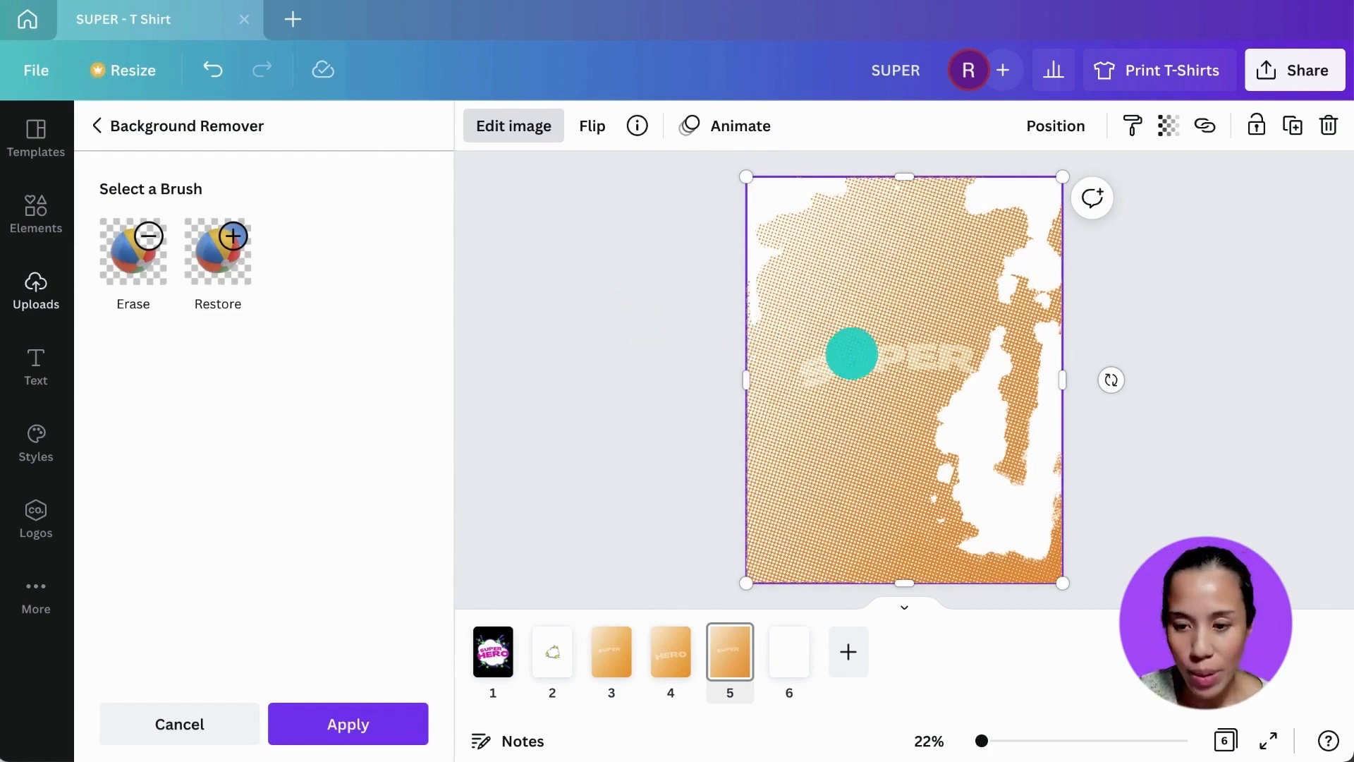
# Erase the remaining halftone around and inside the SUPER letters with brush sizes between 4 and 77, and apply the cutout
pyautogui.scroll(5, 904, 361)
pyautogui.scroll(-3, 904, 361)
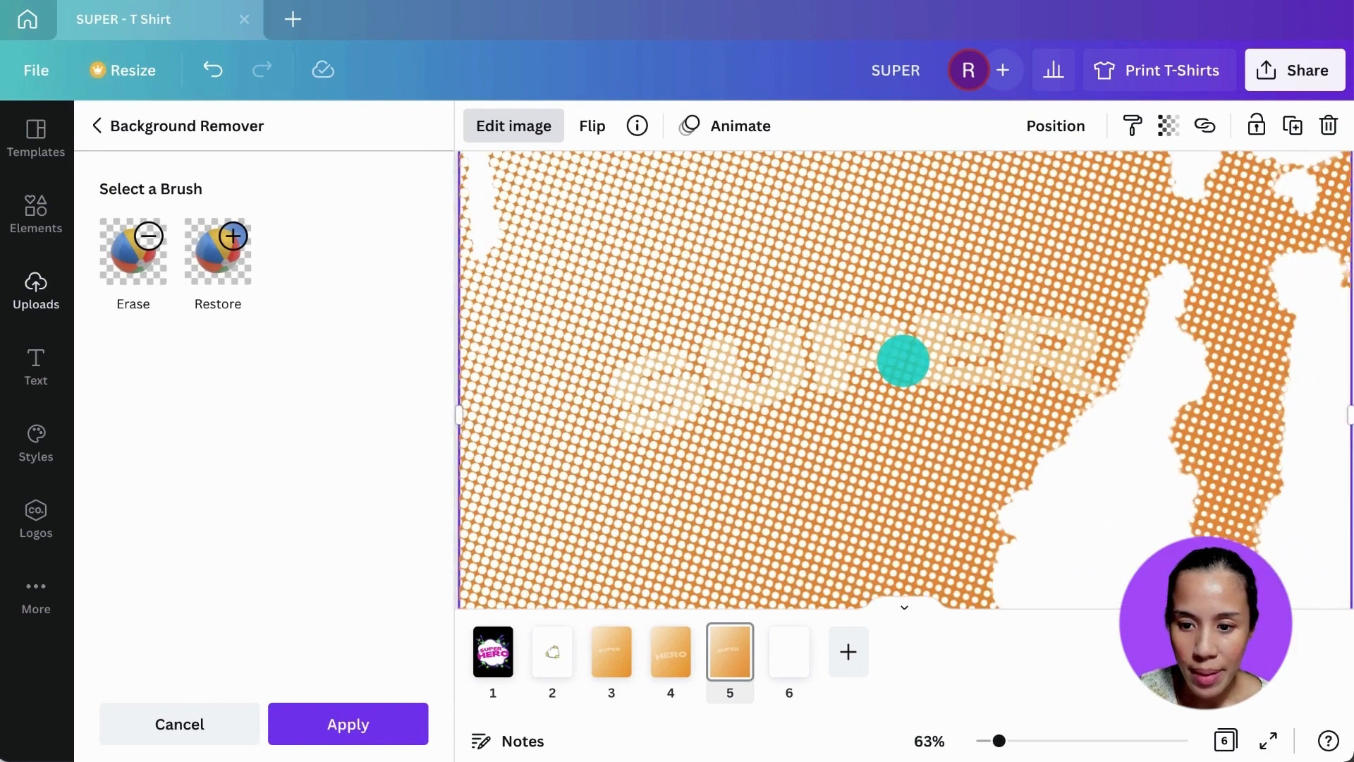
pyautogui.click(136, 281)
pyautogui.moveTo(553, 329)
pyautogui.mouseDown()
pyautogui.moveTo(1127, 266)
pyautogui.moveTo(789, 489)
pyautogui.moveTo(635, 452)
pyautogui.mouseUp()
pyautogui.scroll(5, 860, 369)
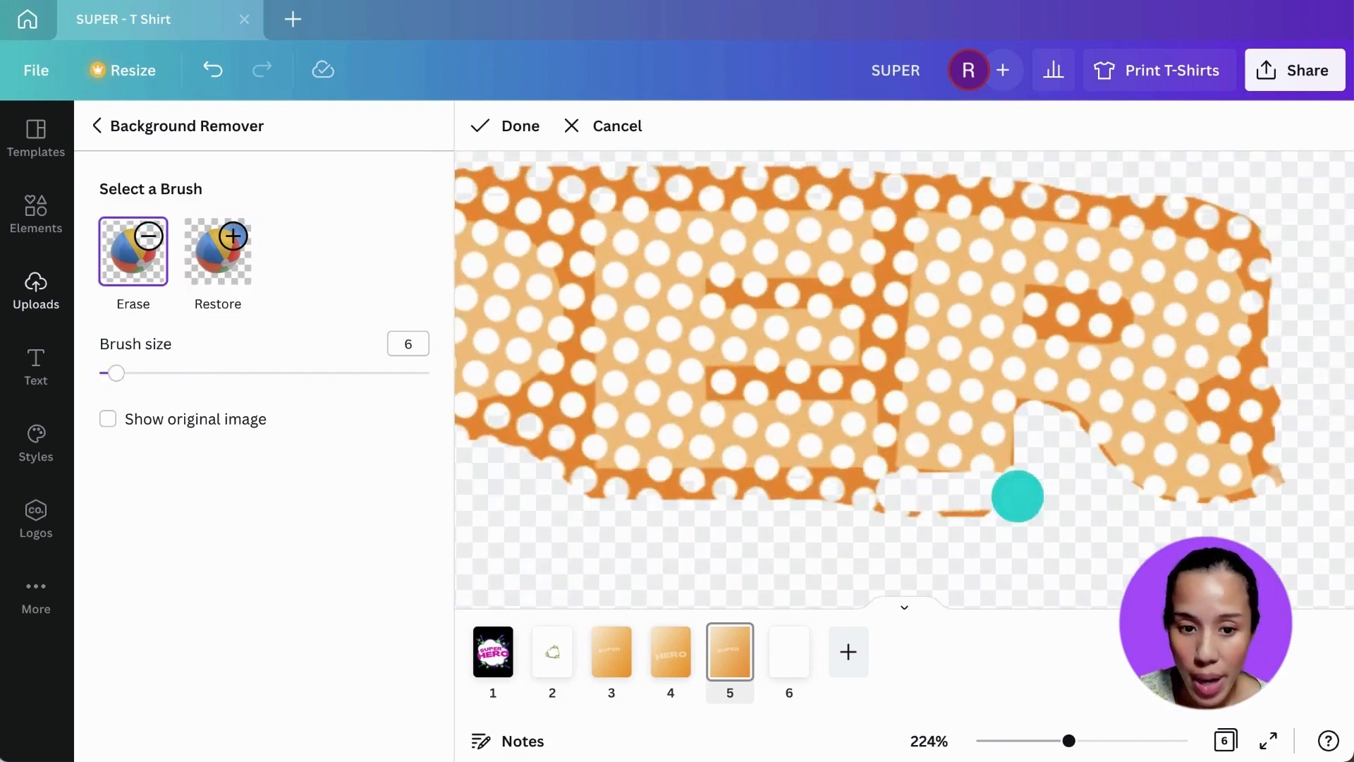
pyautogui.moveTo(1019, 493); pyautogui.dragTo(973, 190)
pyautogui.moveTo(1030, 311); pyautogui.dragTo(1114, 310)
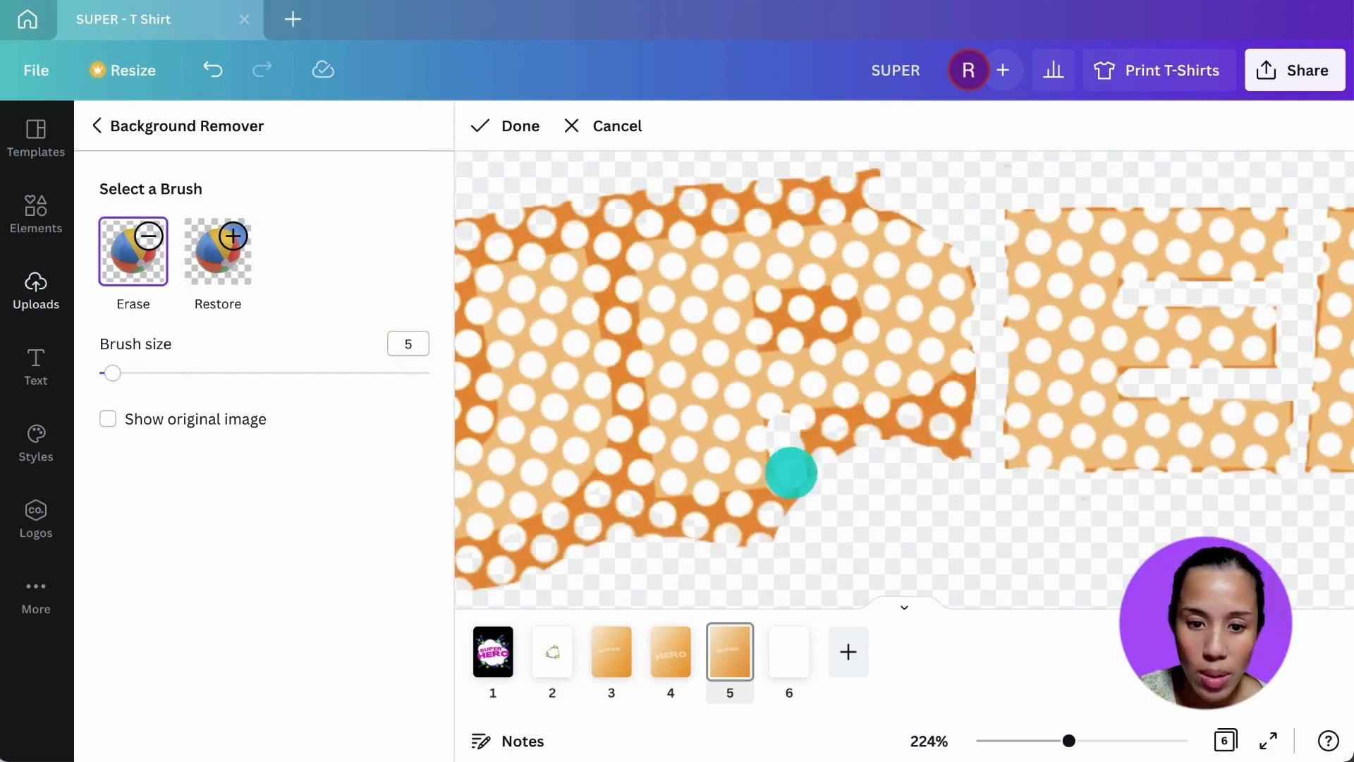
pyautogui.moveTo(789, 472)
pyautogui.mouseDown()
pyautogui.moveTo(852, 199)
pyautogui.moveTo(816, 323)
pyautogui.mouseUp()
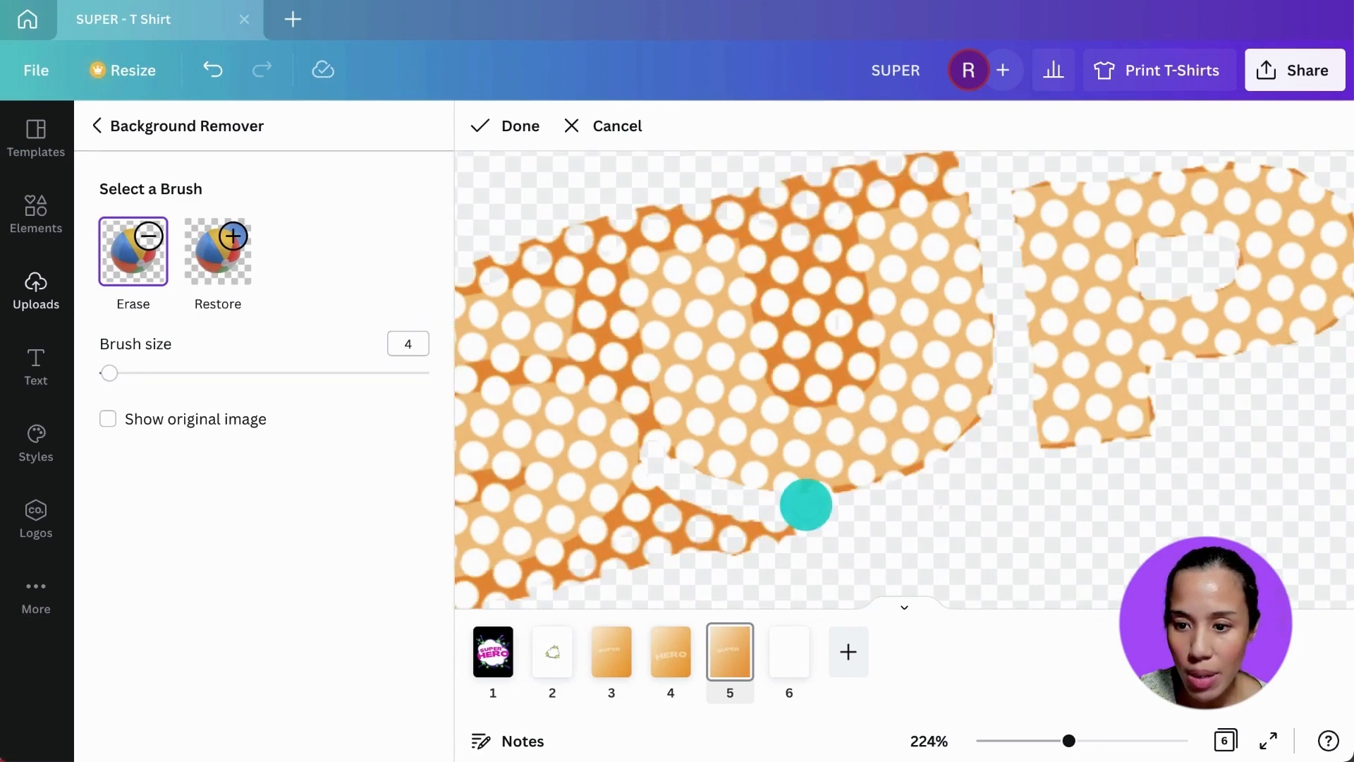
pyautogui.moveTo(805, 501); pyautogui.dragTo(856, 353)
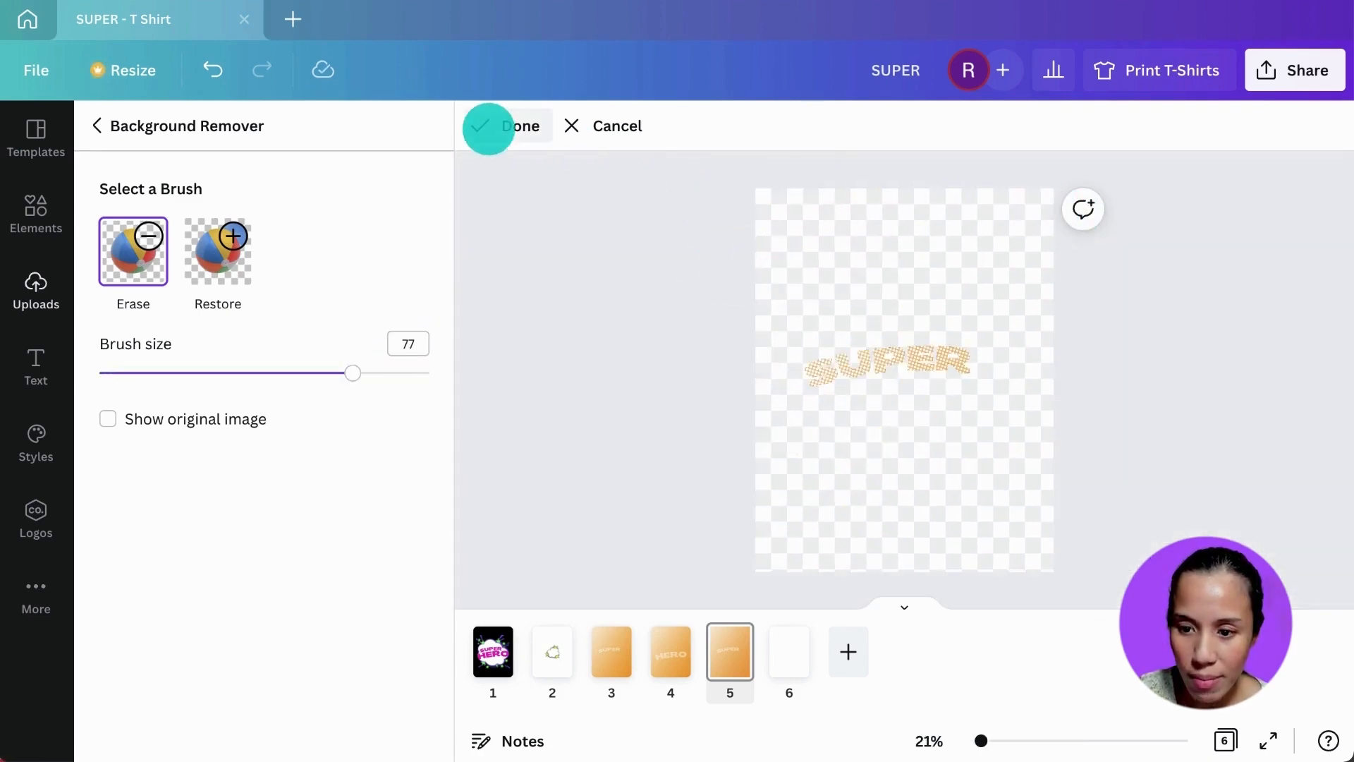
pyautogui.click(488, 127)
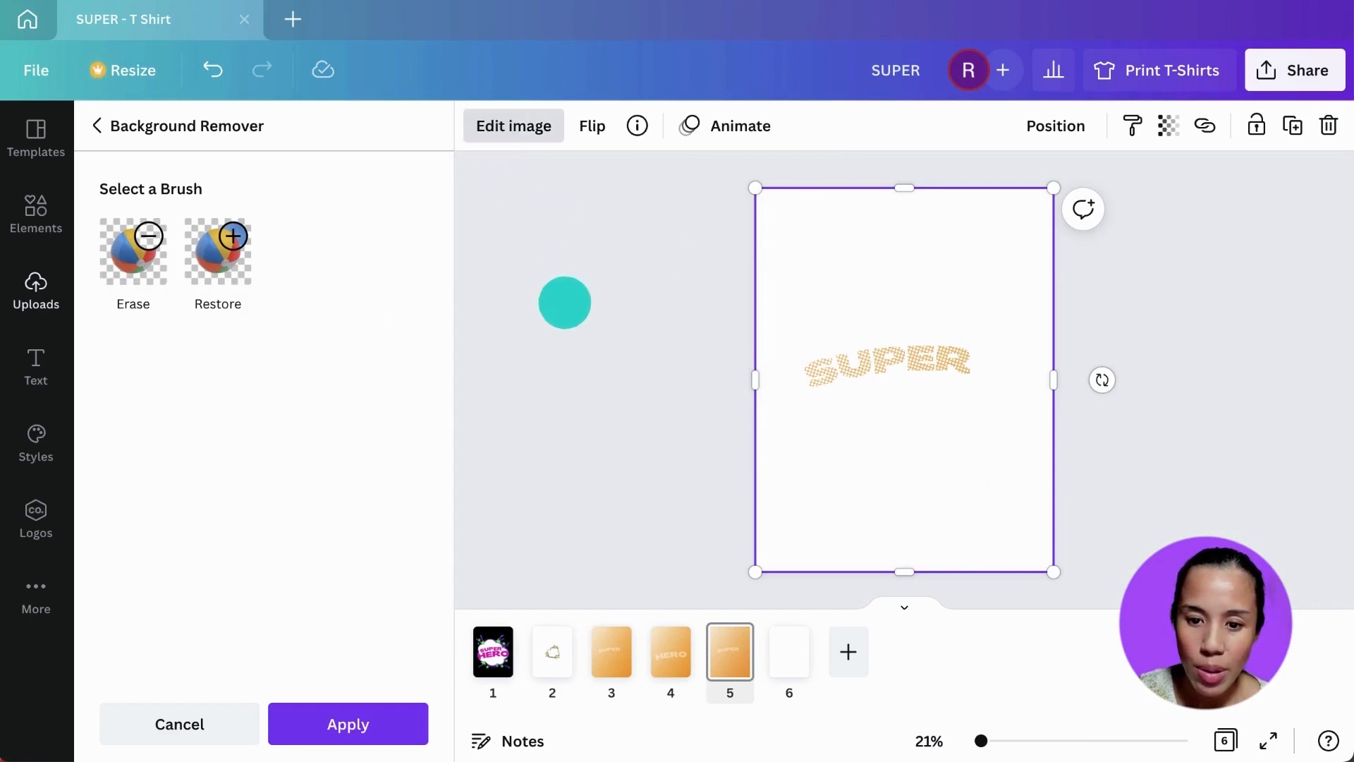
pyautogui.click(341, 723)
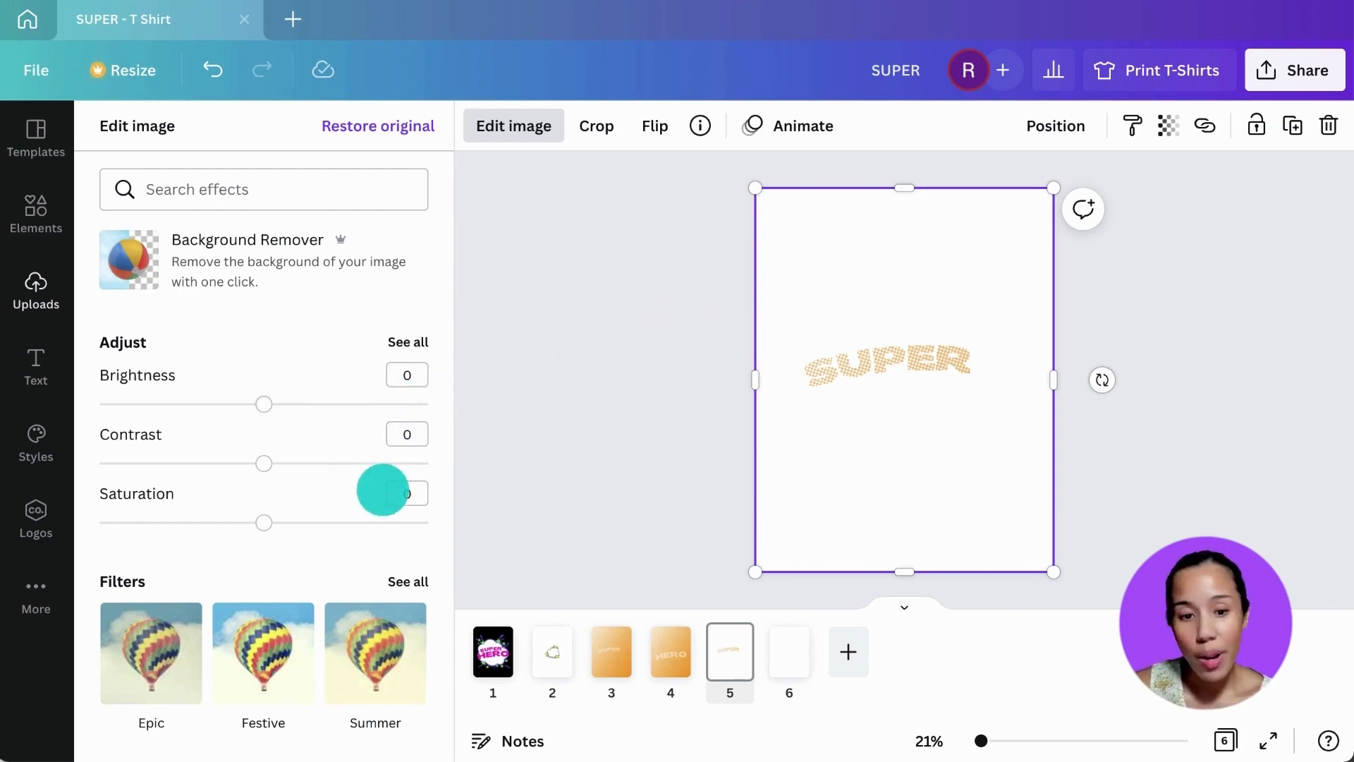
# Give the SUPER cutout on page 5 the Duotone effect with the Pop preset
pyautogui.scroll(-2, 383, 489)
pyautogui.scroll(-8, 383, 489)
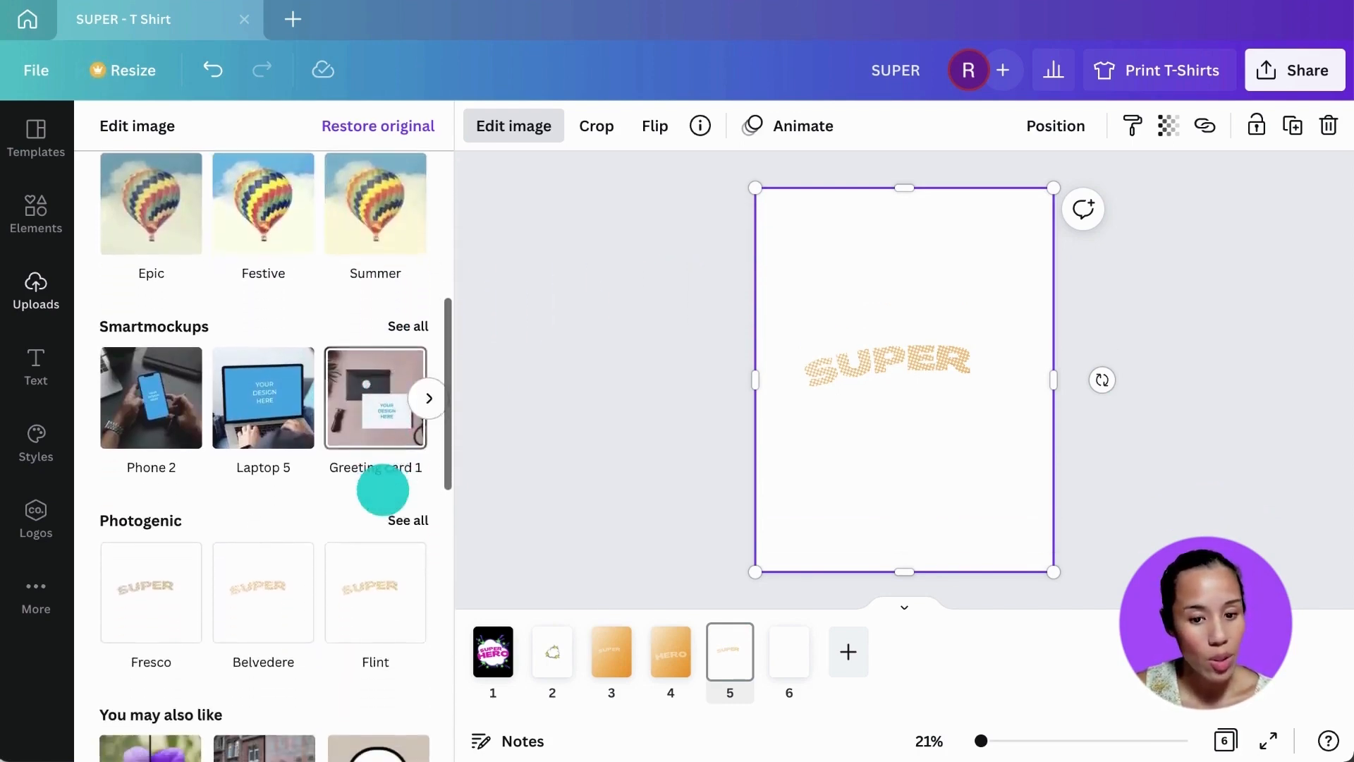
pyautogui.scroll(-5, 383, 489)
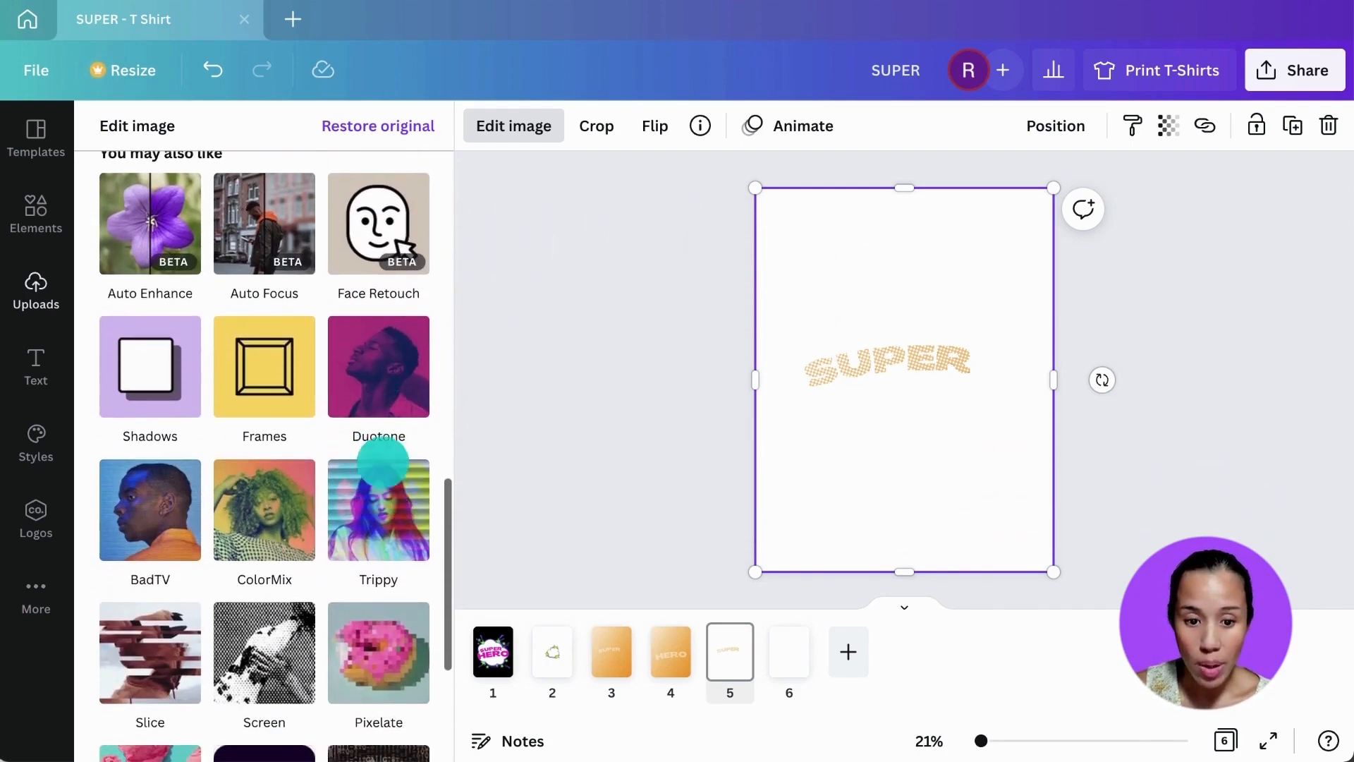
pyautogui.click(370, 366)
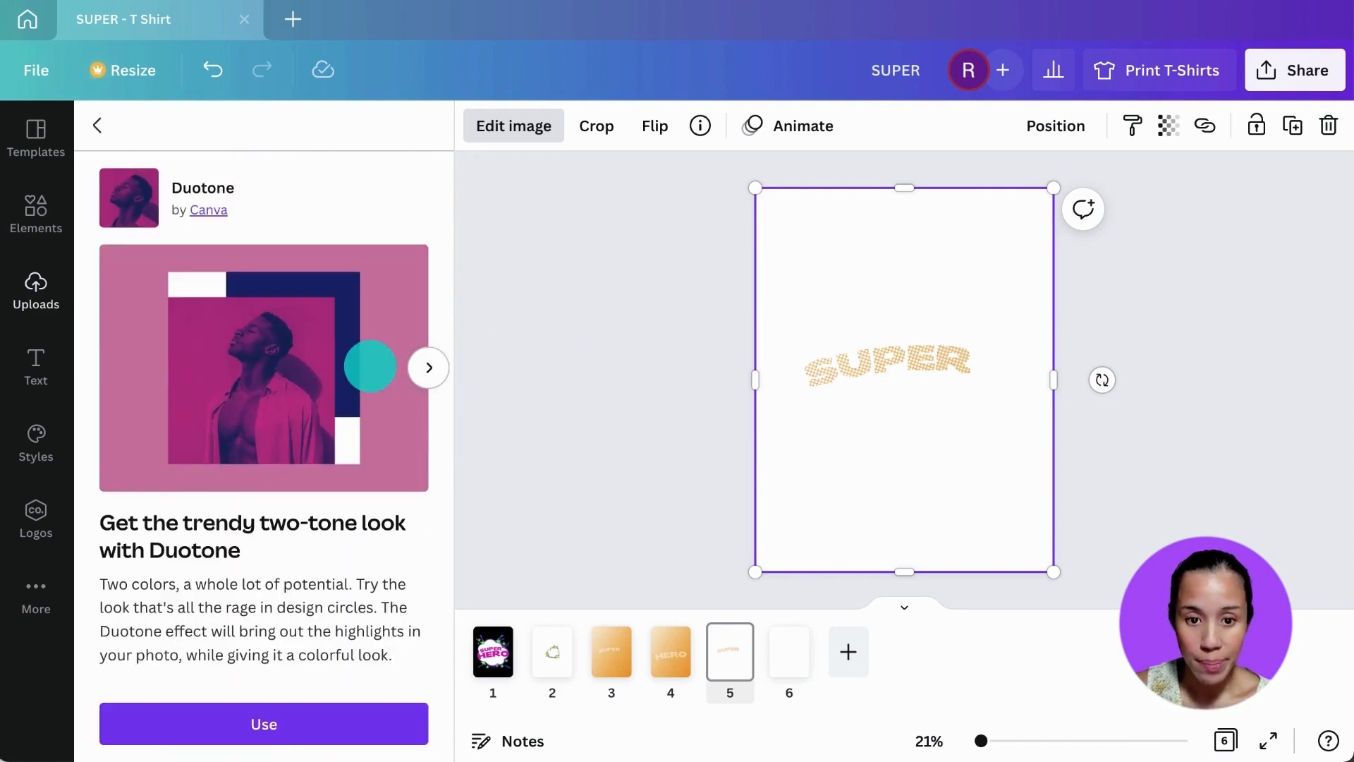
pyautogui.click(305, 724)
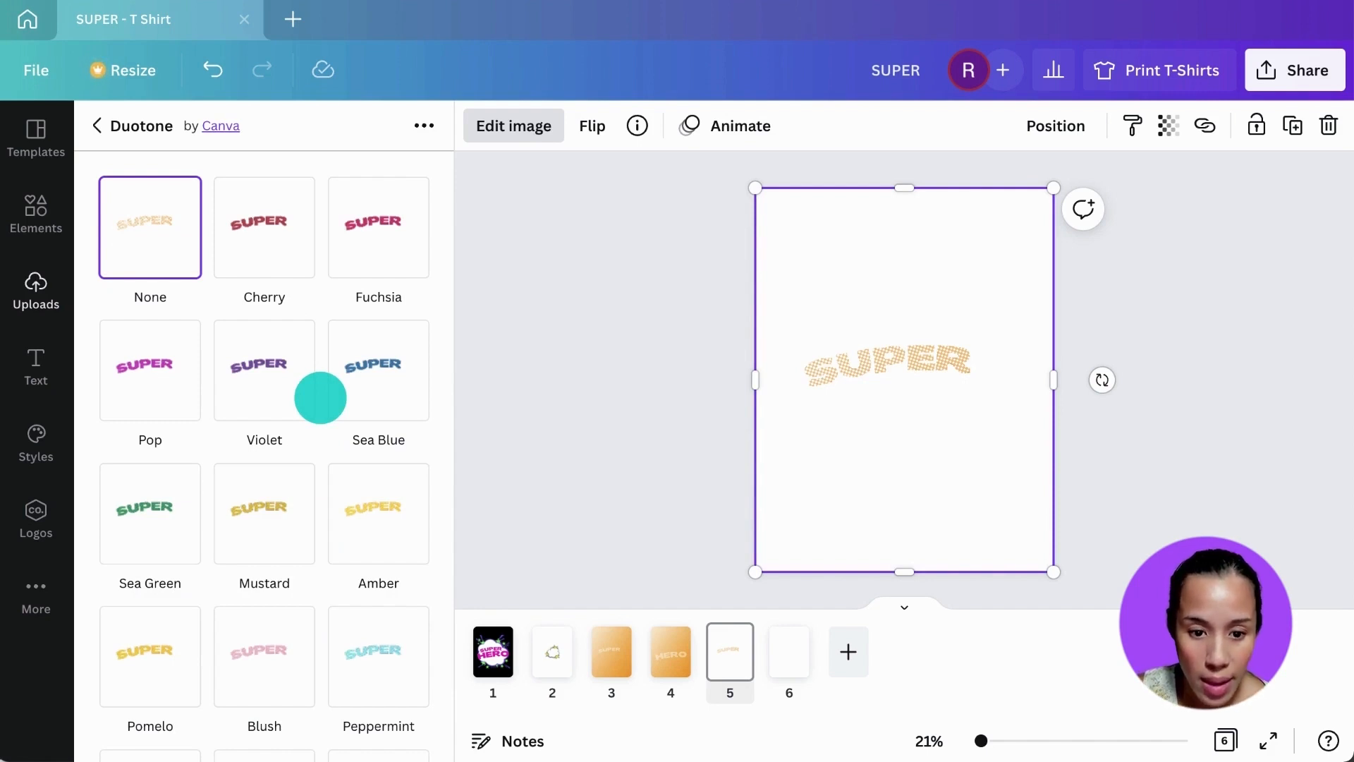
pyautogui.click(153, 375)
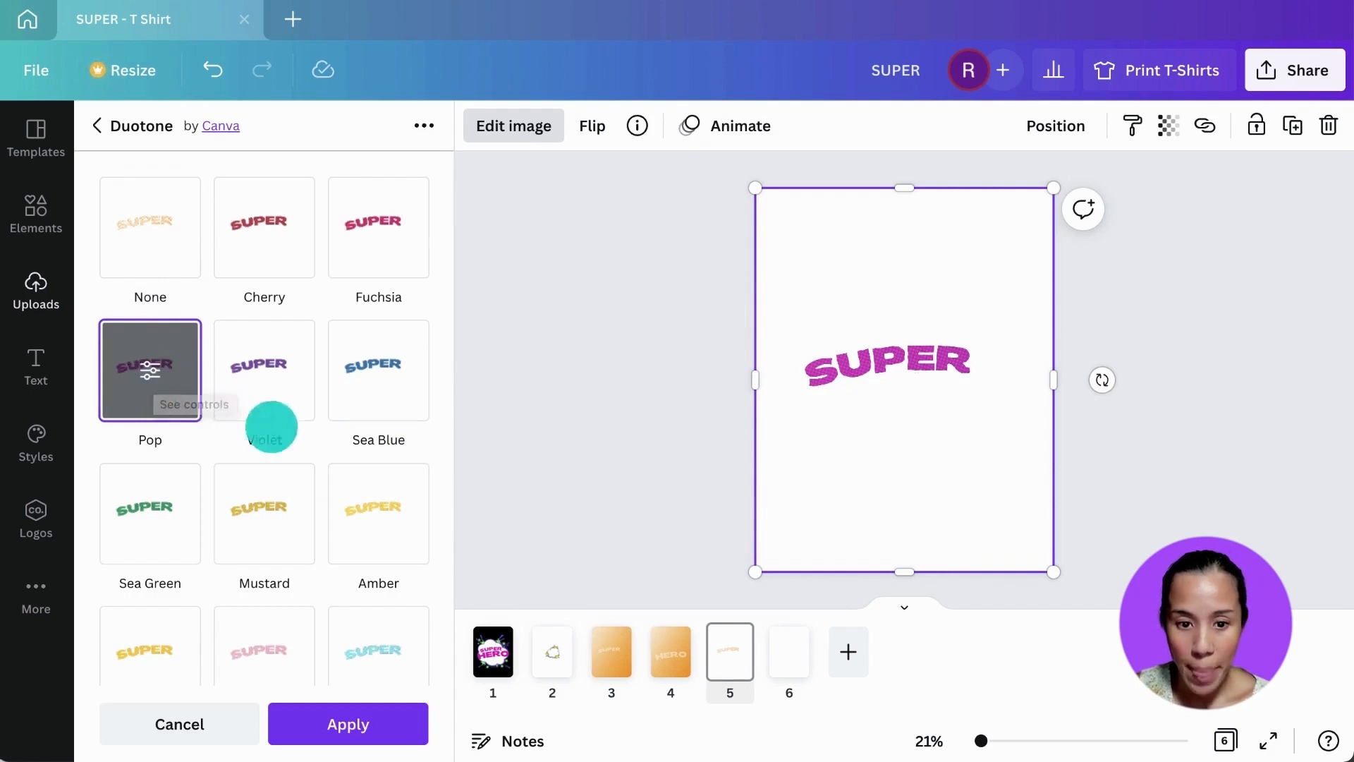
# Set the Duotone highlights to the document's magenta and the shadows to custom dark blue #001A9F
pyautogui.moveTo(981, 741)
pyautogui.mouseDown()
pyautogui.moveTo(1022, 741)
pyautogui.moveTo(1007, 738)
pyautogui.mouseUp()
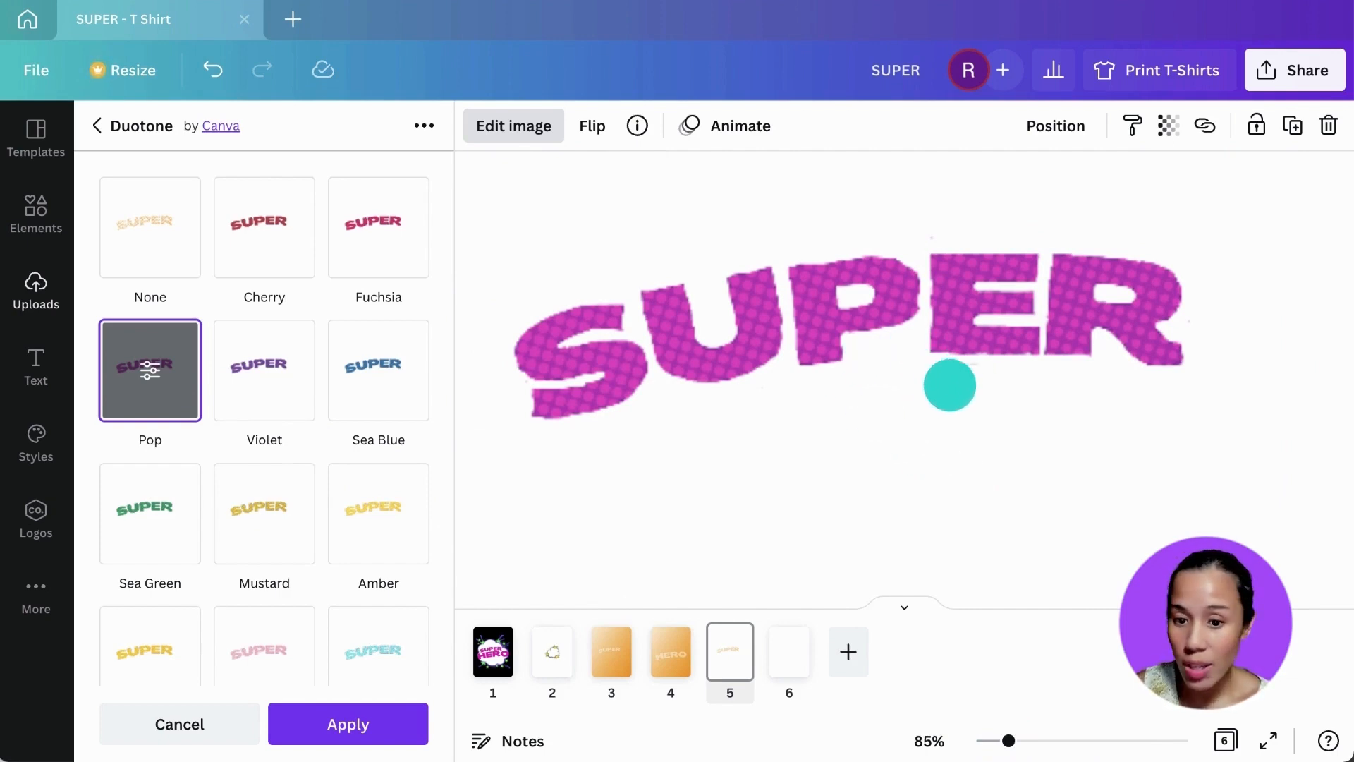
pyautogui.click(158, 368)
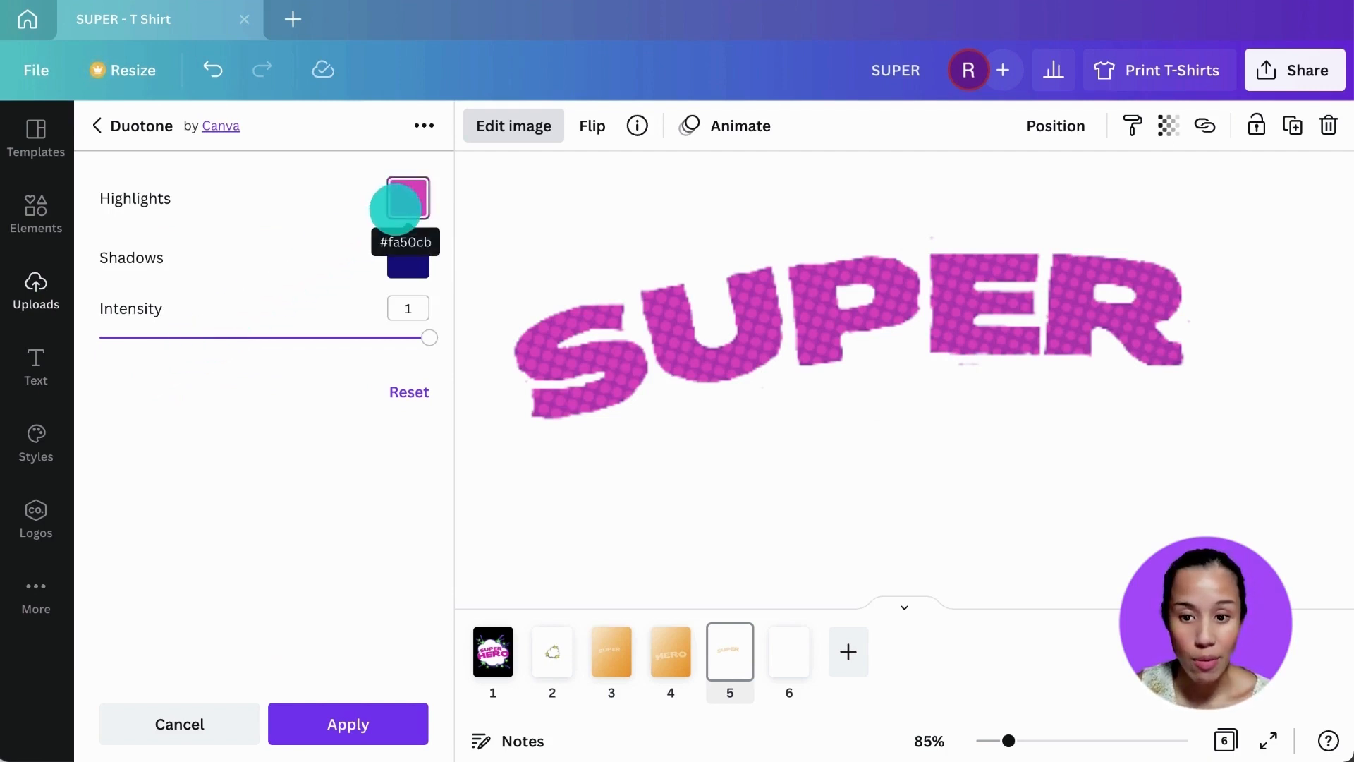
pyautogui.click(396, 205)
pyautogui.click(409, 258)
pyautogui.click(681, 351)
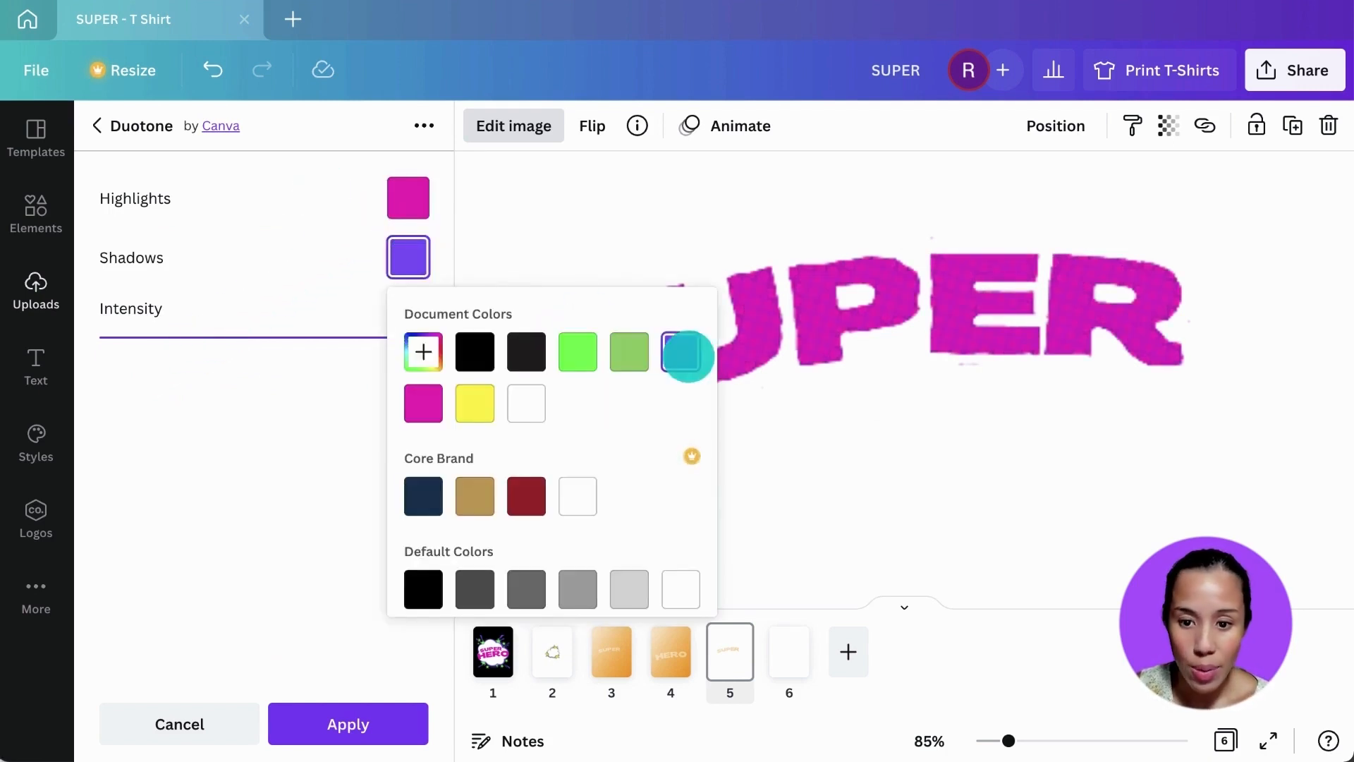
pyautogui.click(424, 351)
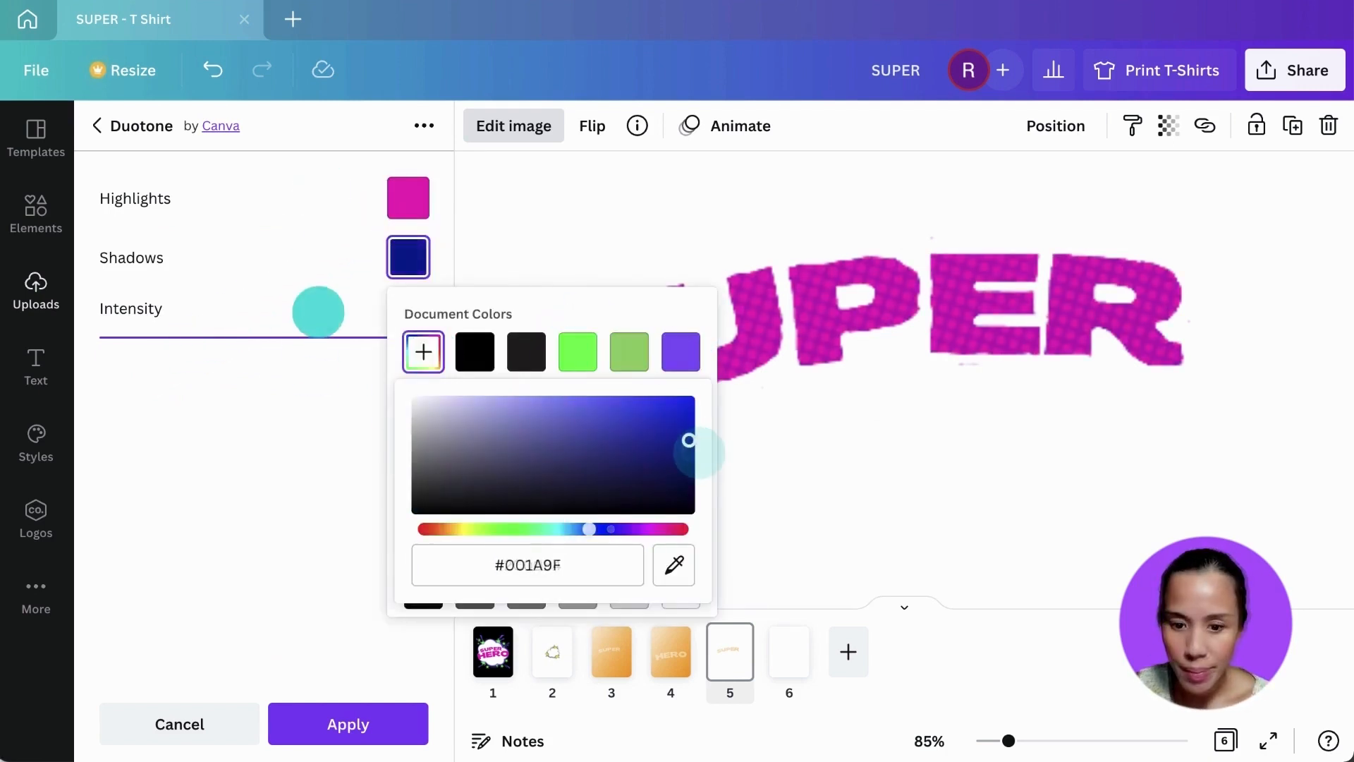
# Apply the Duotone effect and crop the SUPER image on page 5 closely around the word on all four sides
pyautogui.click(320, 301)
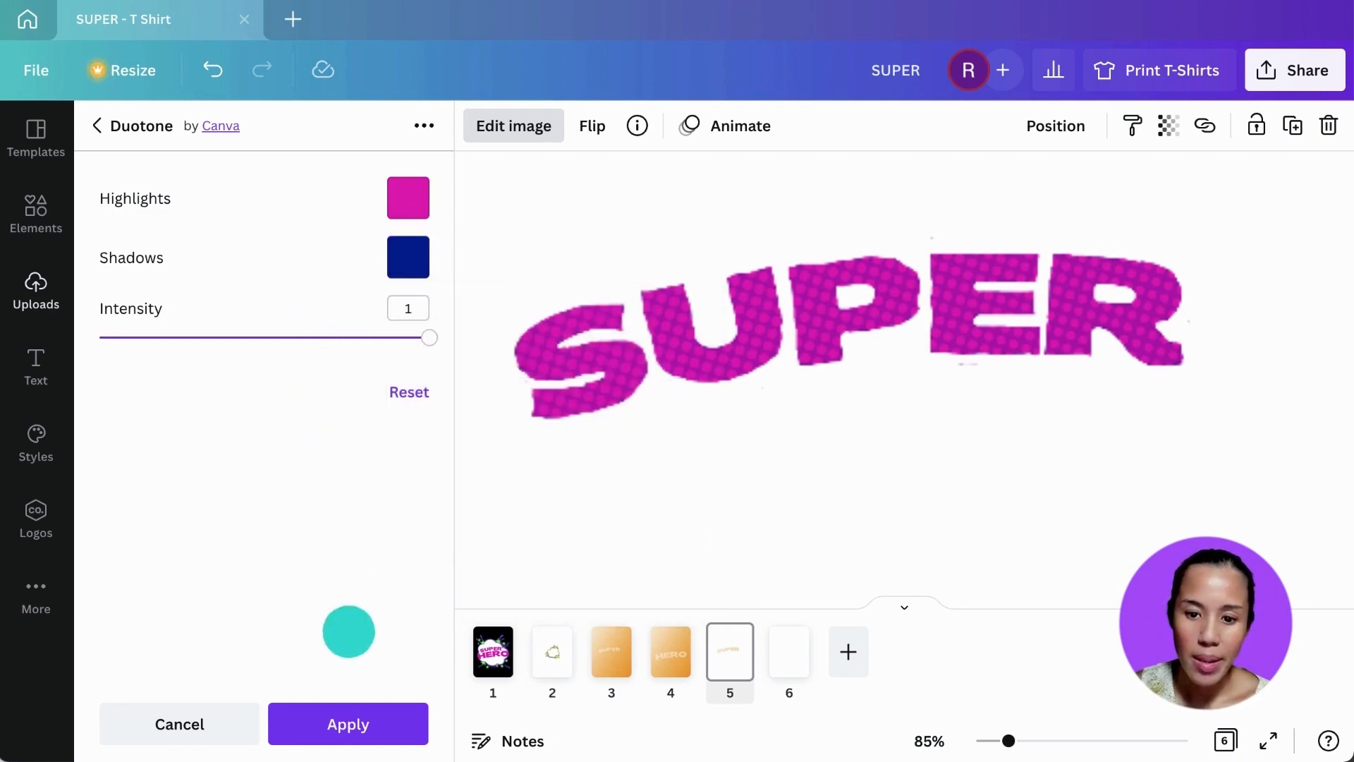
pyautogui.click(357, 725)
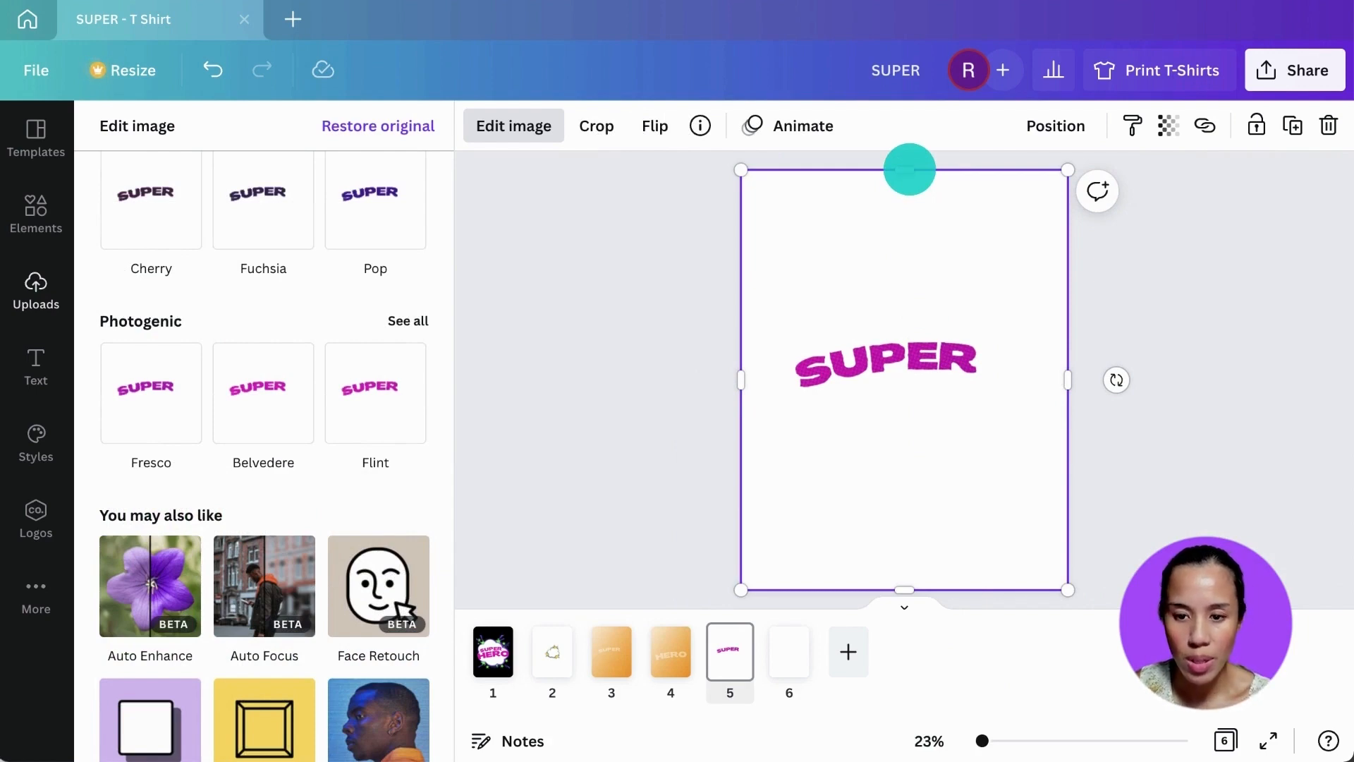
pyautogui.moveTo(909, 169); pyautogui.dragTo(910, 319)
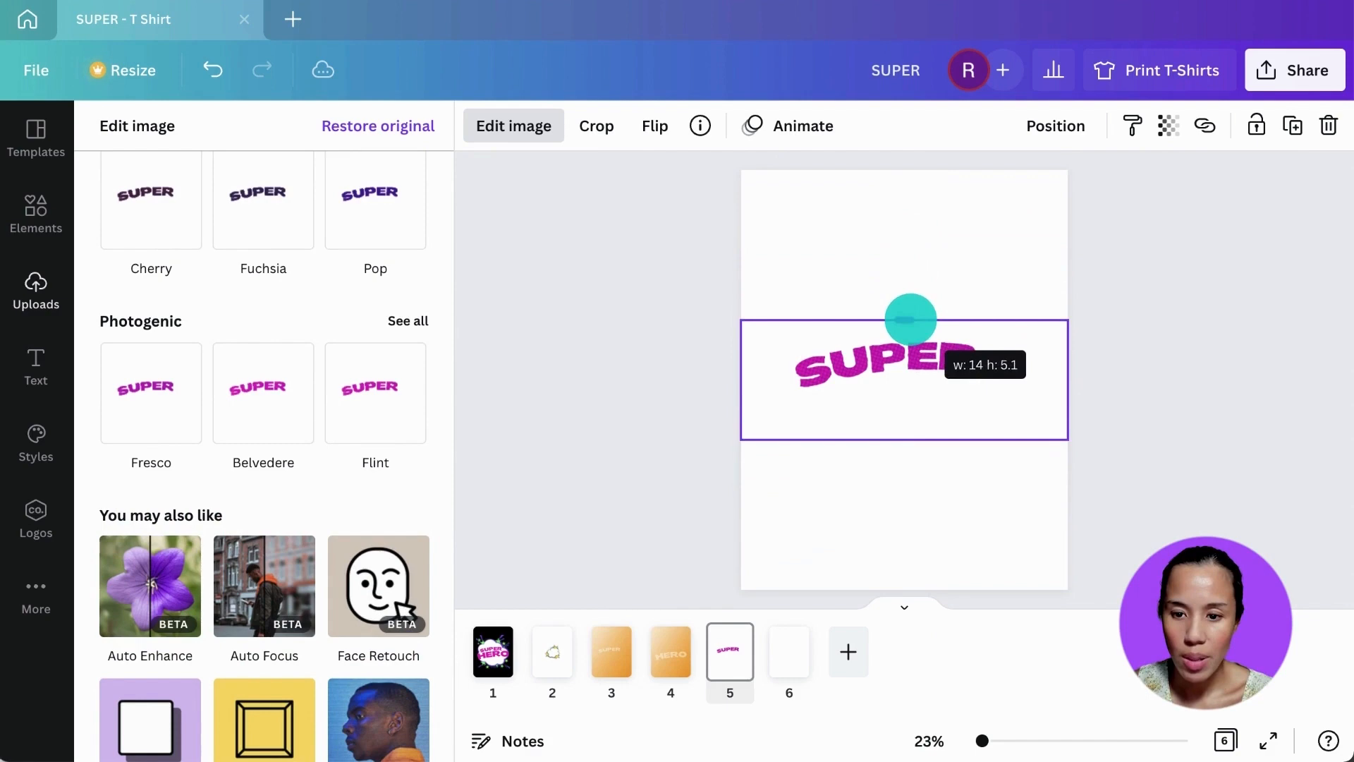
pyautogui.moveTo(907, 438); pyautogui.dragTo(900, 403)
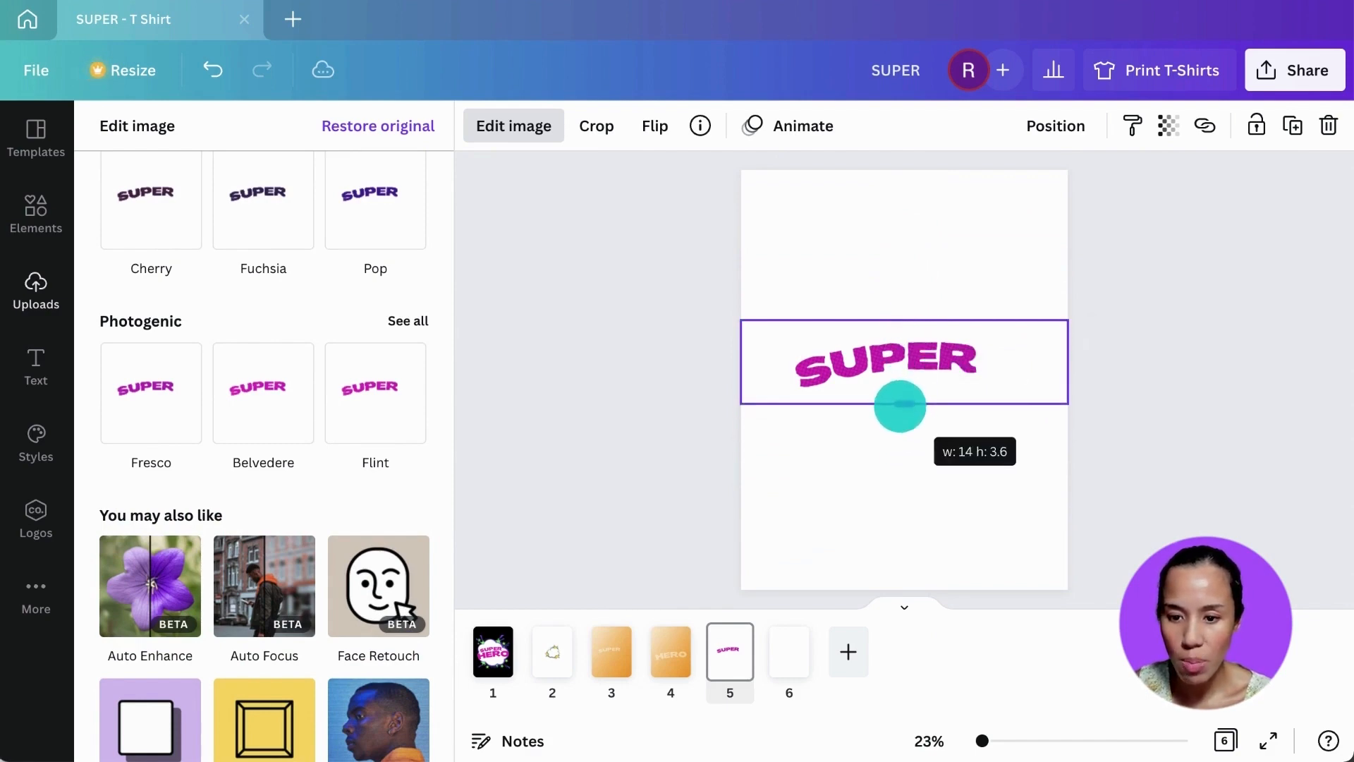
pyautogui.moveTo(1066, 361); pyautogui.dragTo(996, 361)
pyautogui.moveTo(741, 362); pyautogui.dragTo(783, 361)
# Copy the cropped SUPER image and paste it onto the design on page 1
pyautogui.rightClick(871, 361)
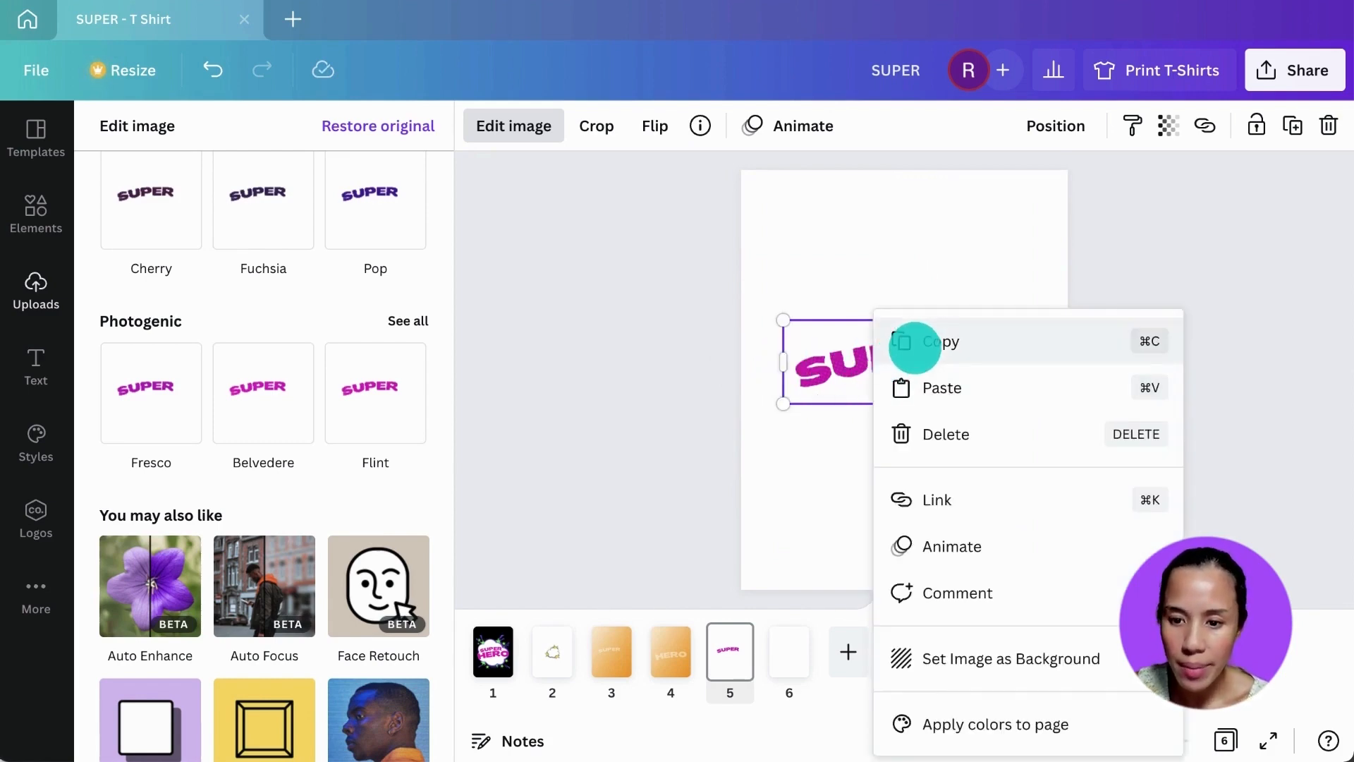
pyautogui.click(915, 343)
pyautogui.click(494, 652)
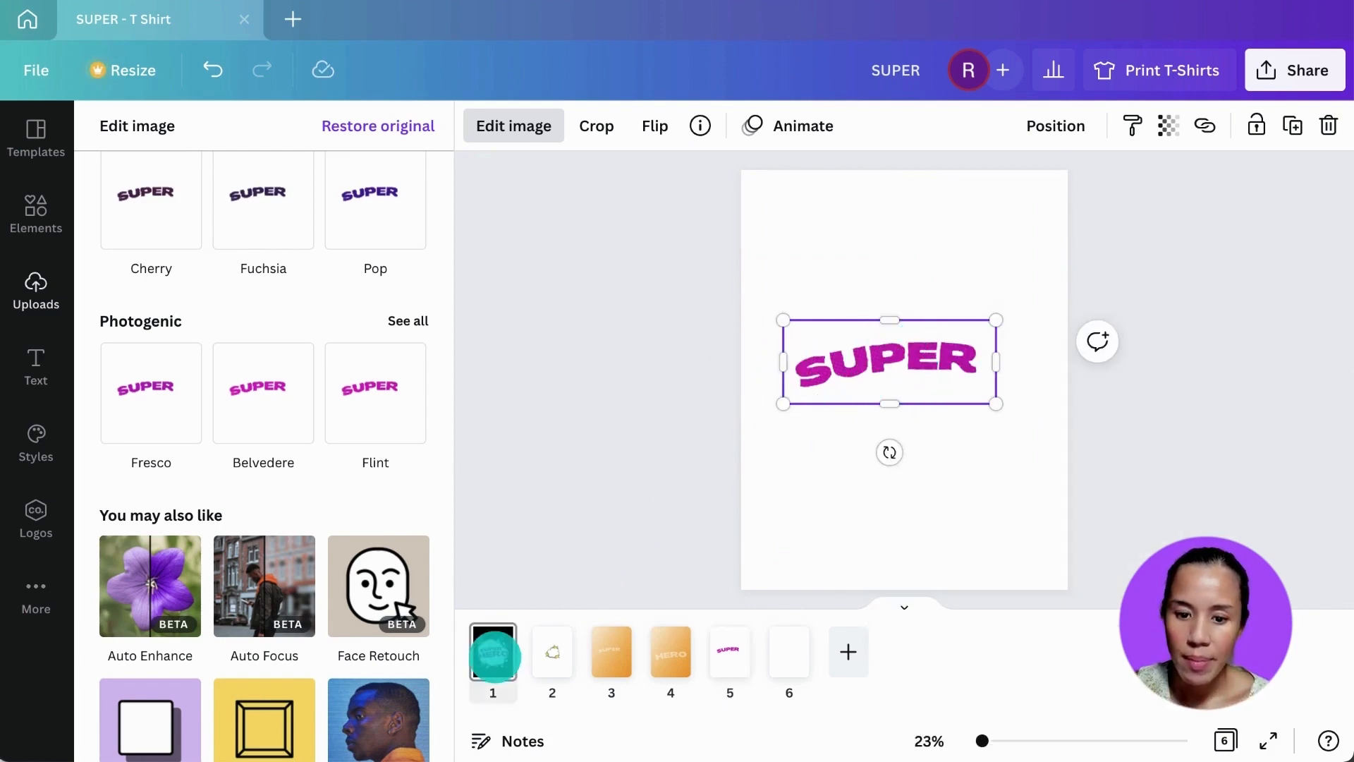
pyautogui.click(1087, 358)
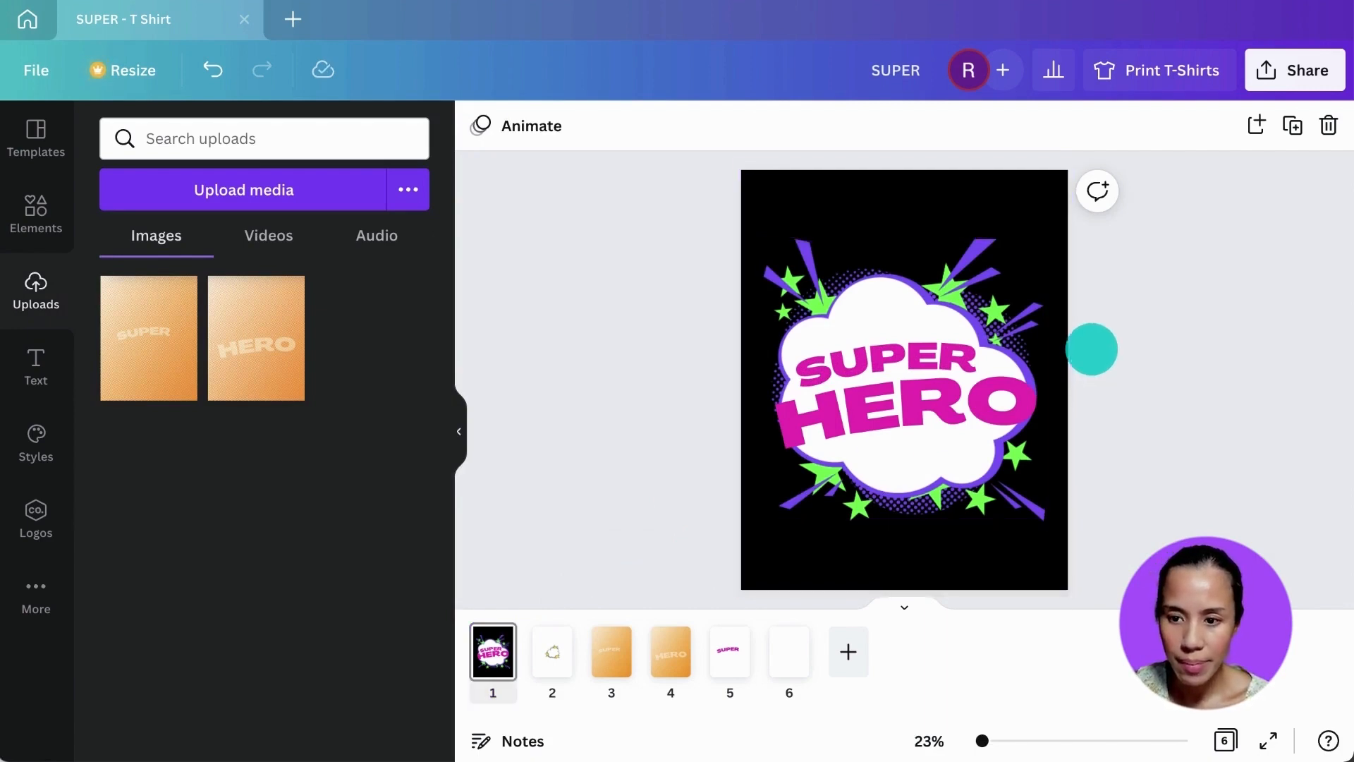
pyautogui.hotkey('ctrl', 'v')
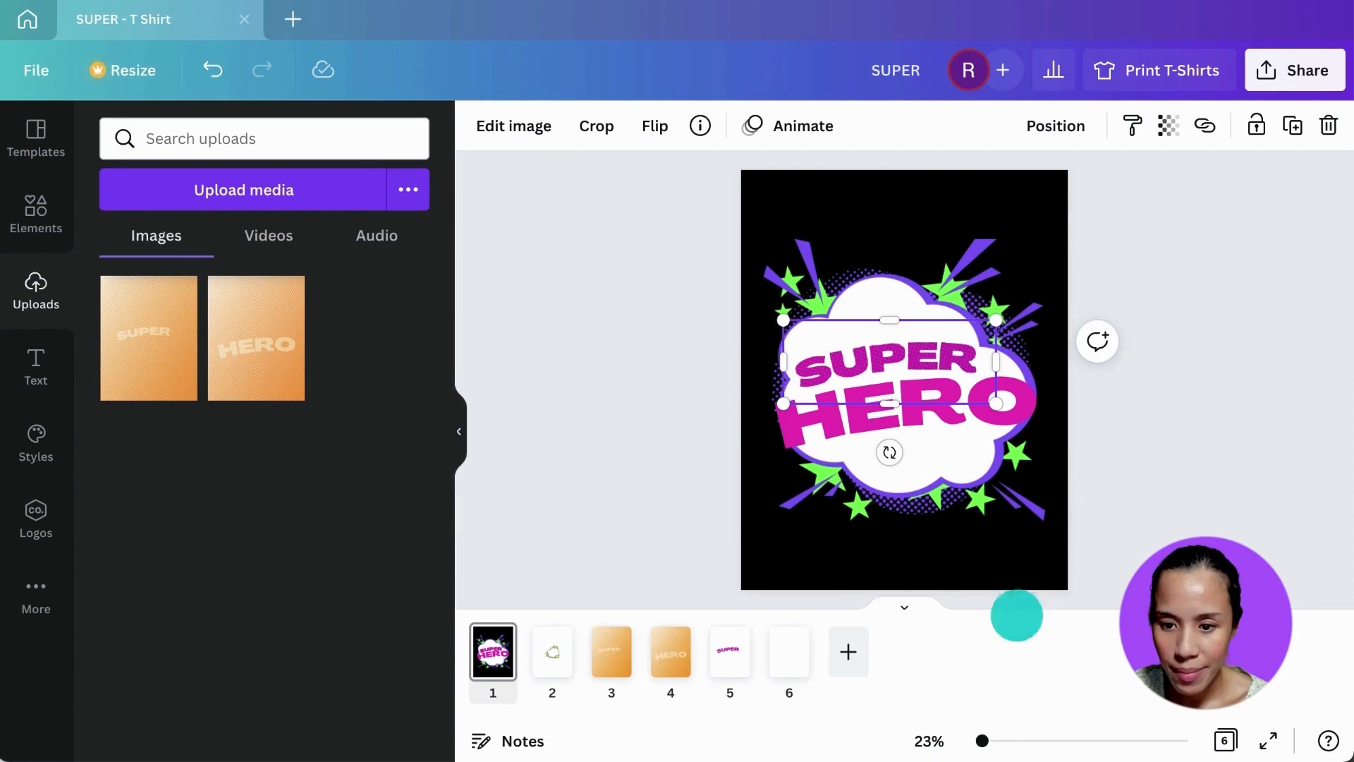
# Give the original SUPER text on page 1 a Hollow effect with thickness 50 and color it black as an outline
pyautogui.moveTo(979, 740); pyautogui.dragTo(1007, 739)
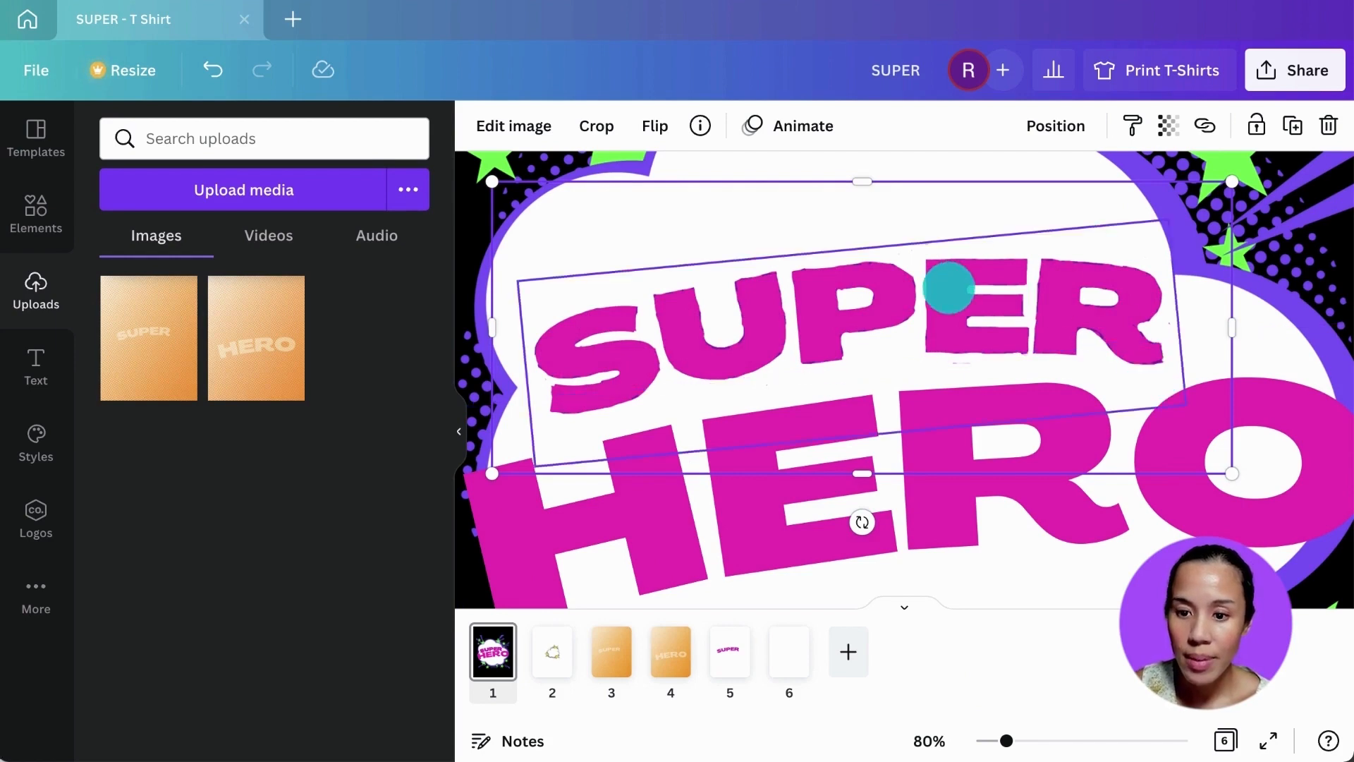
pyautogui.click(949, 287)
pyautogui.click(1094, 127)
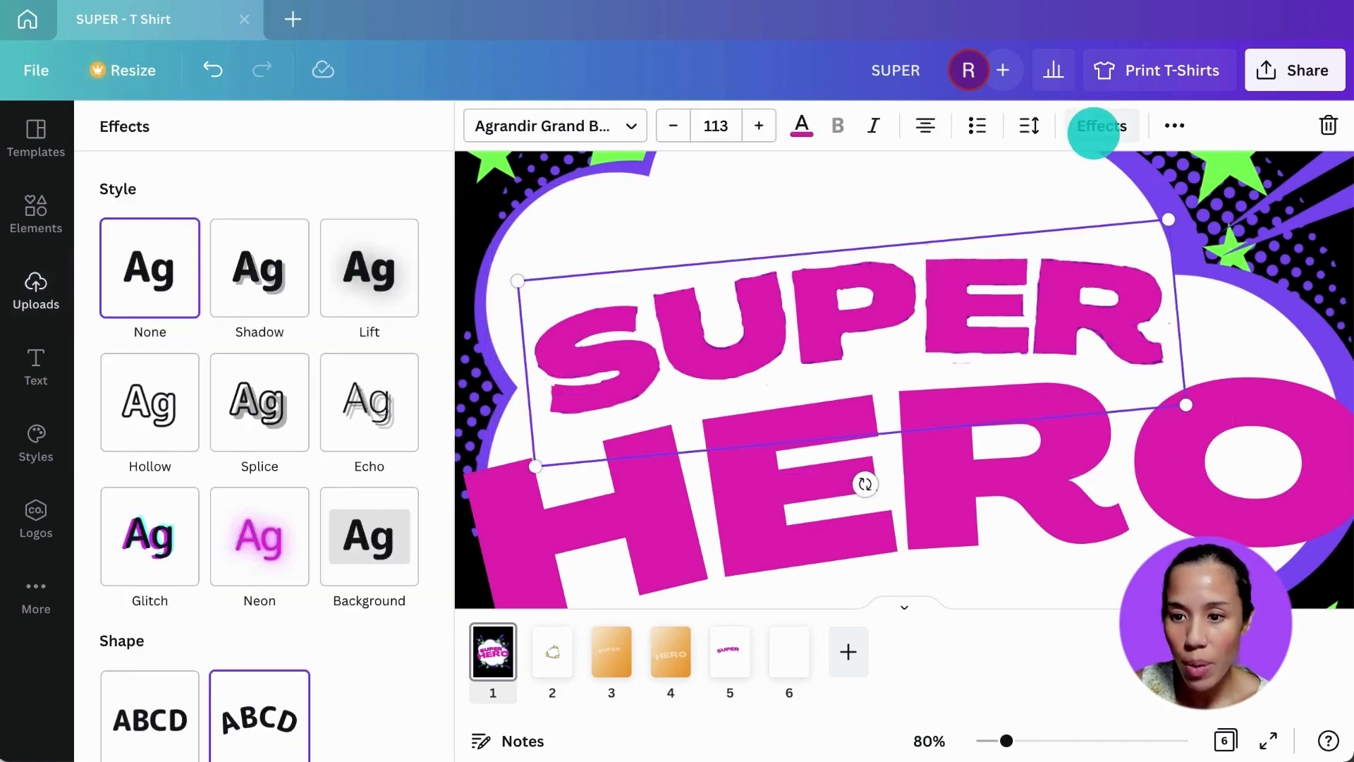
pyautogui.click(153, 427)
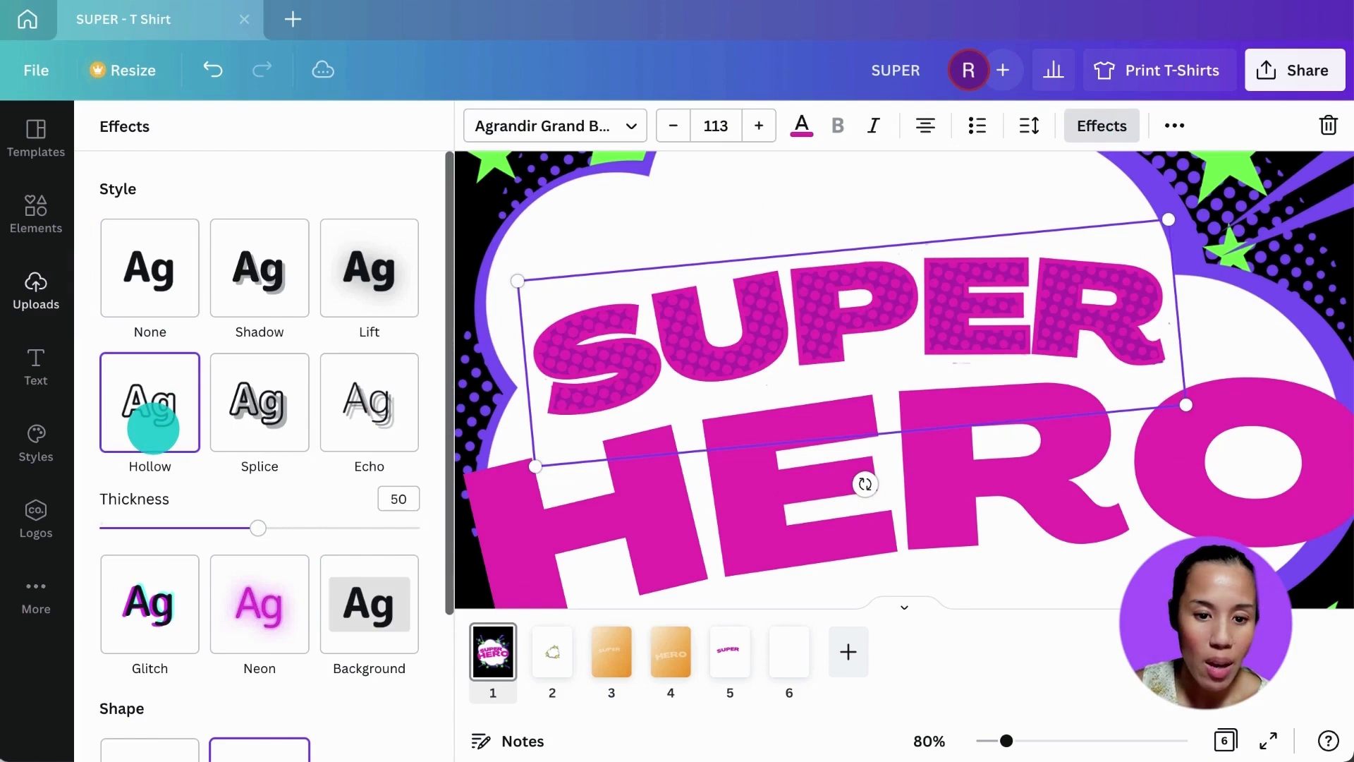
pyautogui.click(802, 126)
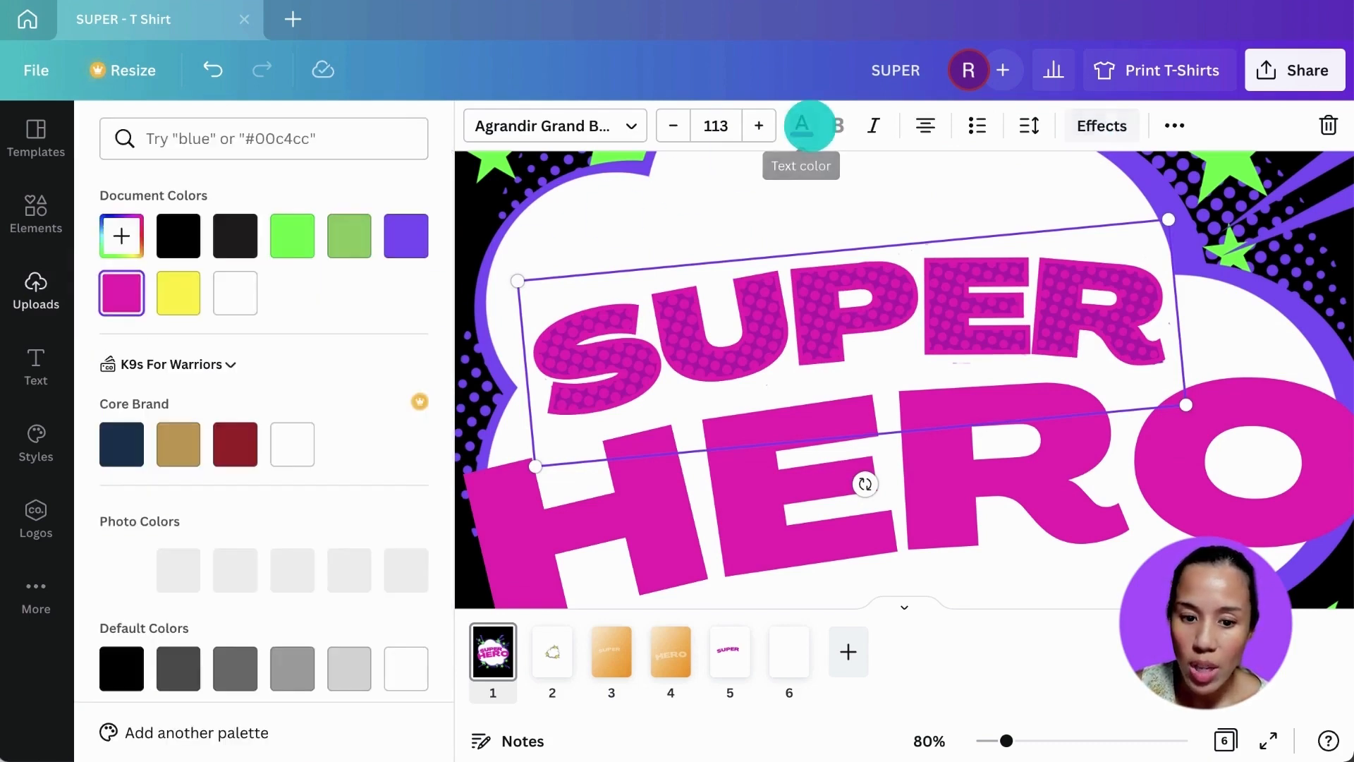
pyautogui.click(176, 240)
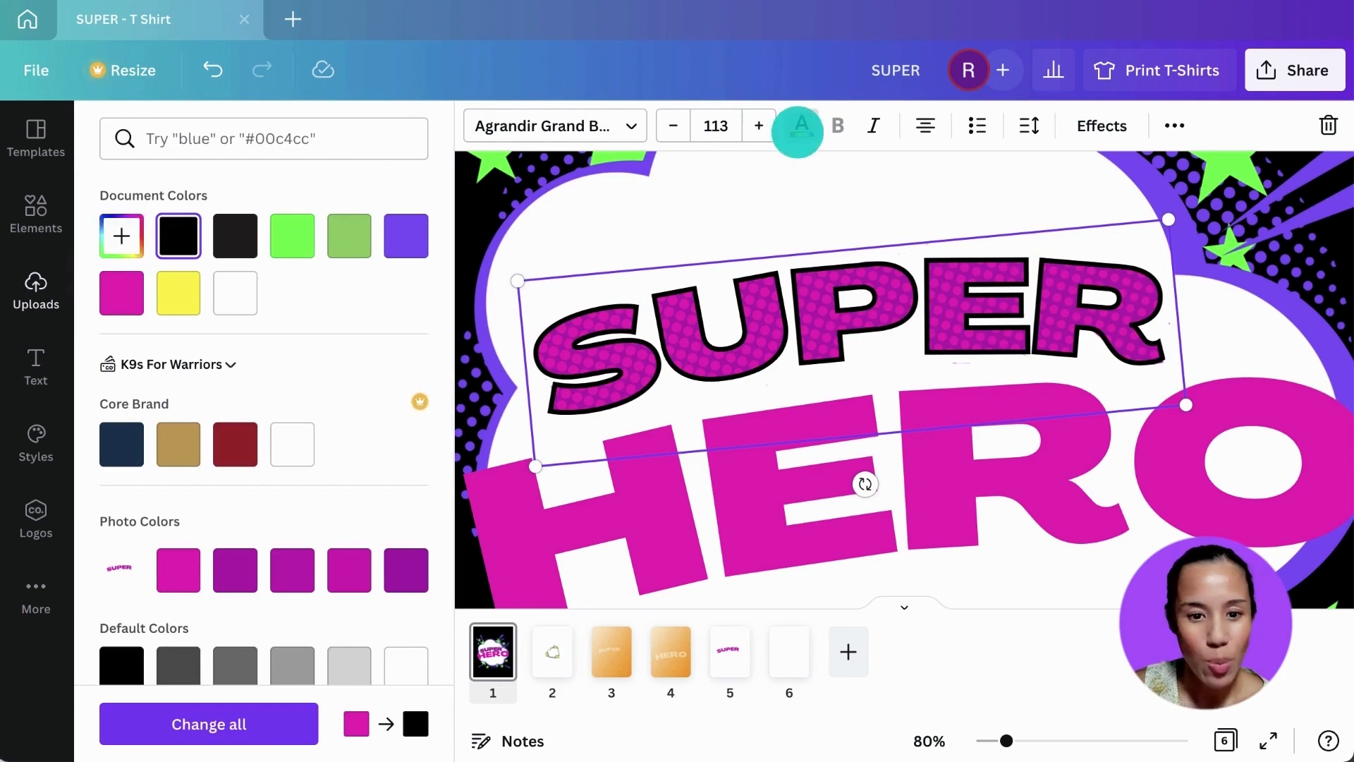
pyautogui.click(799, 128)
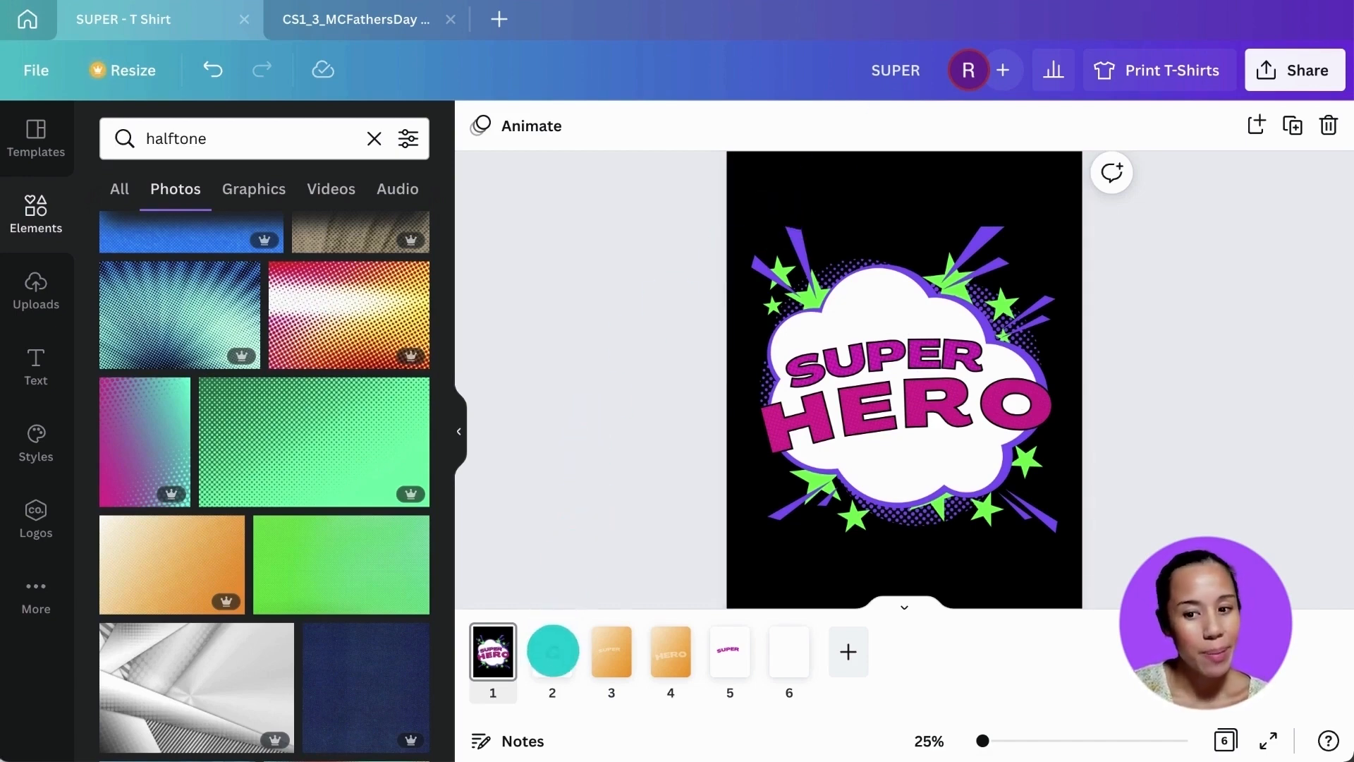
# Enlarge the comic cloud burst graphic on page 2 until it nearly spans the page width
pyautogui.click(552, 650)
pyautogui.click(975, 312)
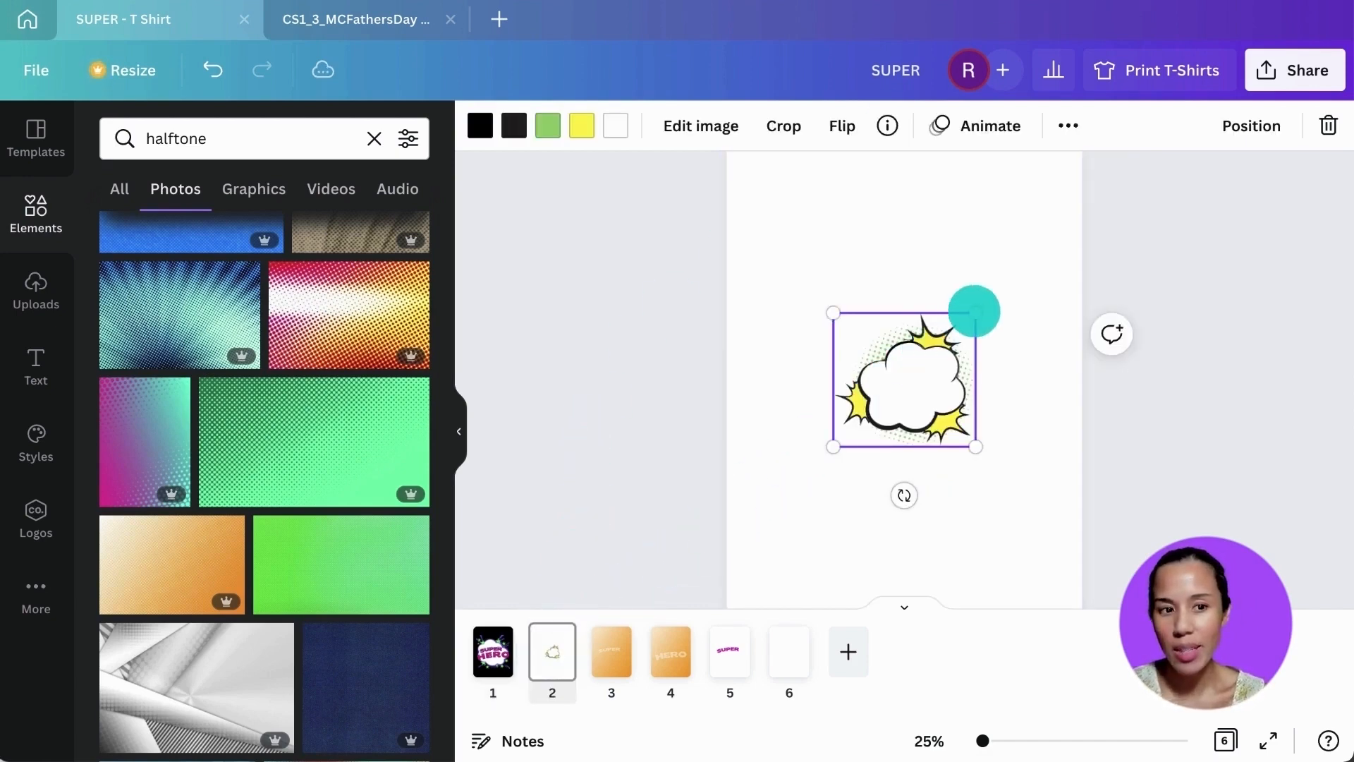
pyautogui.moveTo(975, 311); pyautogui.dragTo(1057, 235)
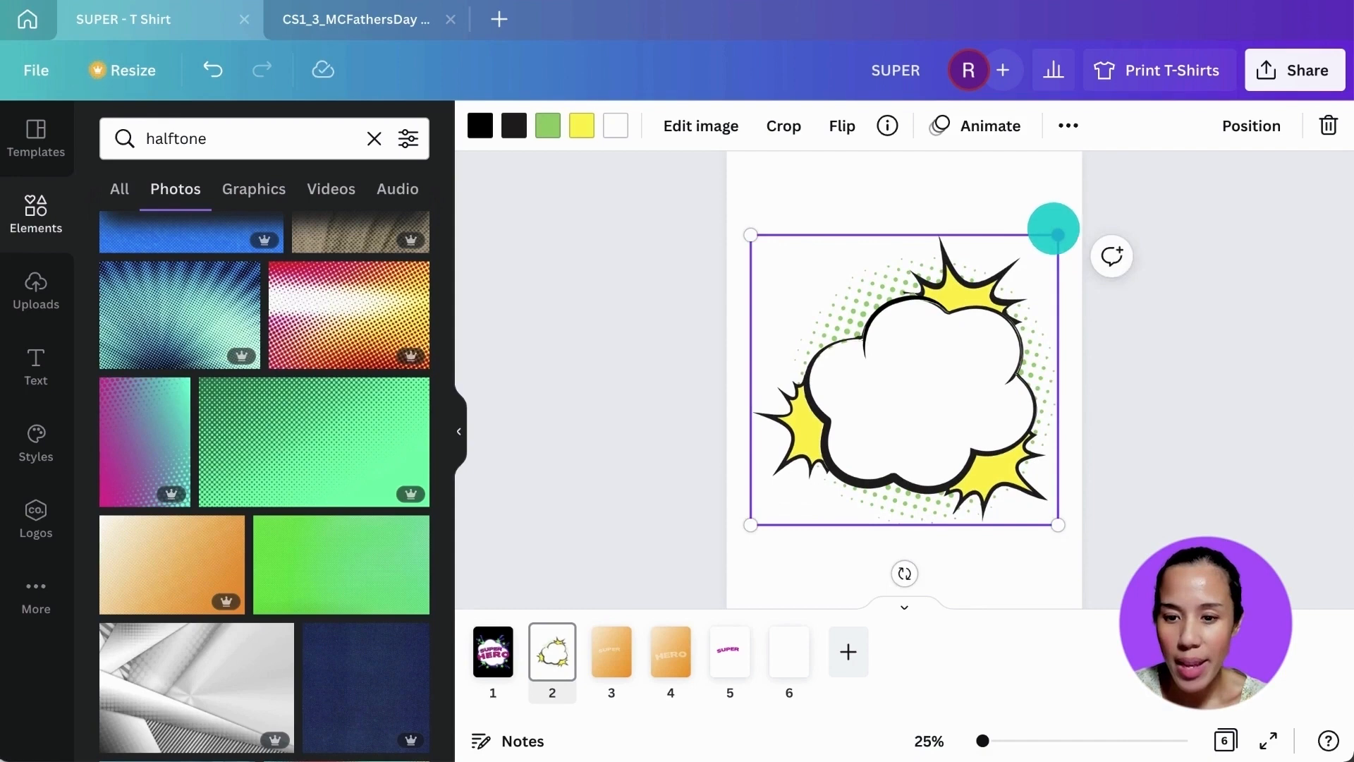
pyautogui.click(1168, 364)
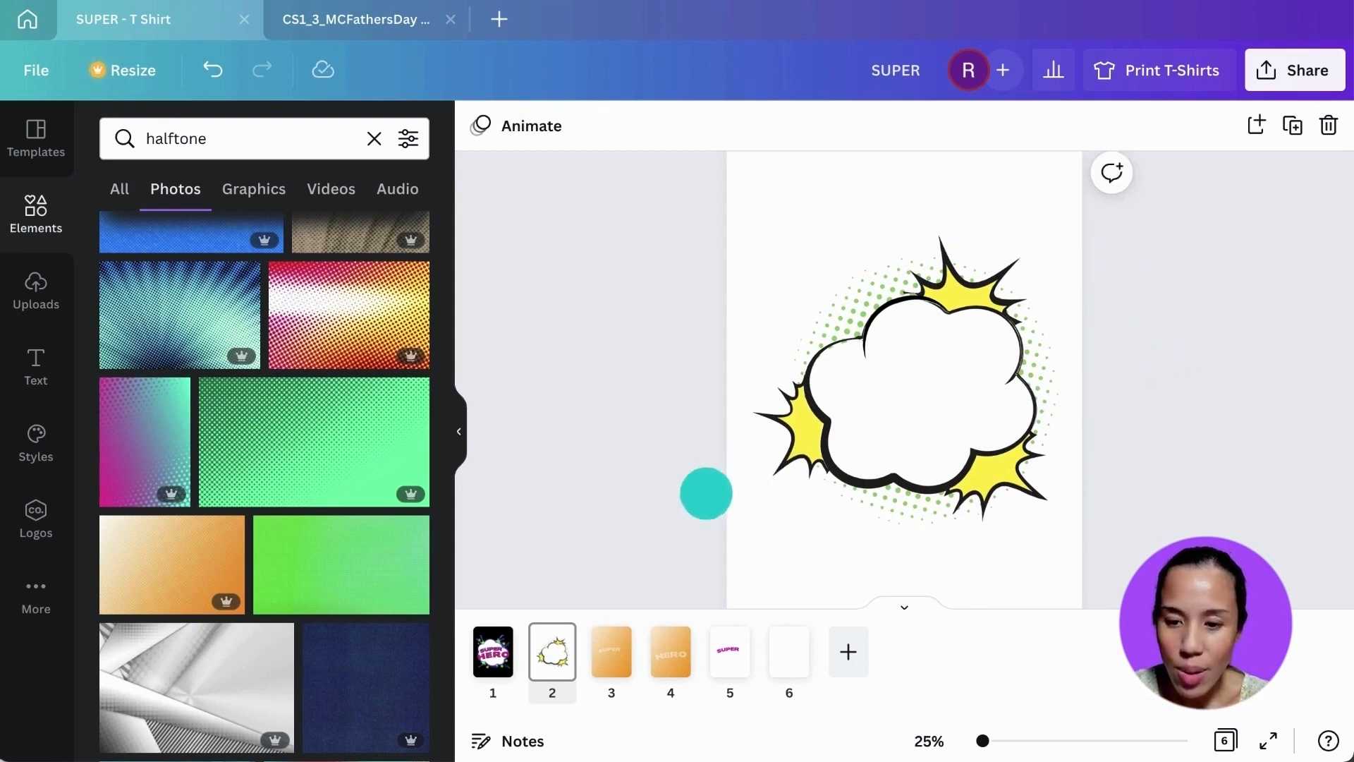
# Add the text SIDE- at font size 195 over the cloud, and duplicate it underneath with the wording KICK!
pyautogui.press('t')
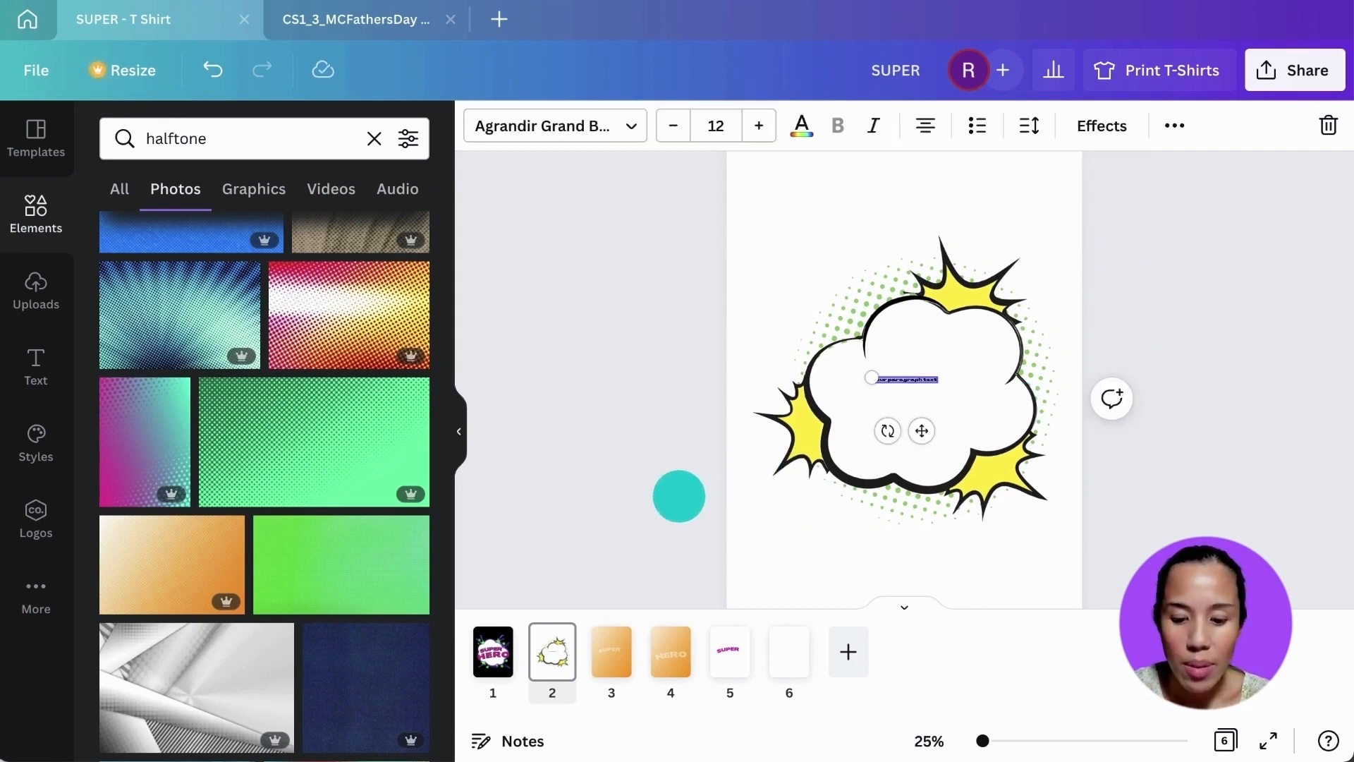
pyautogui.press('BackSpace')
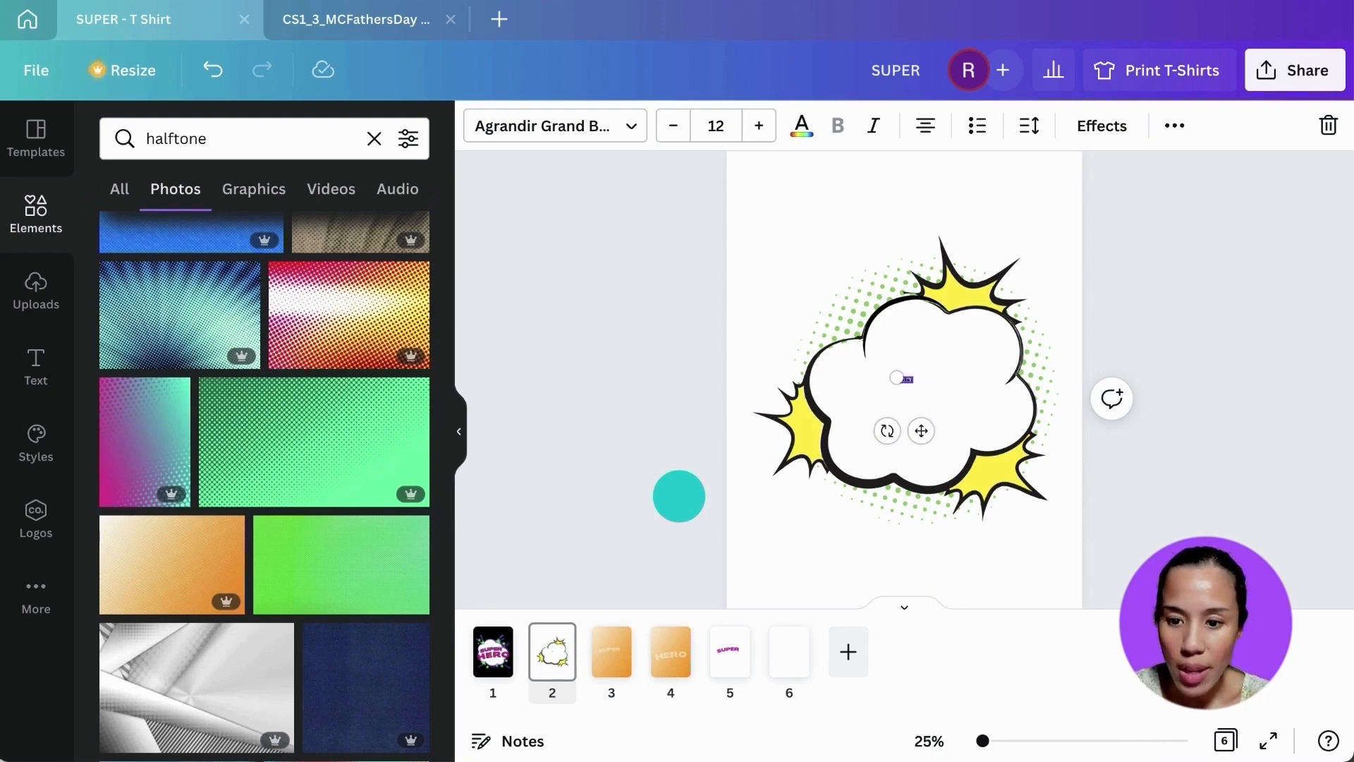
pyautogui.click(679, 496)
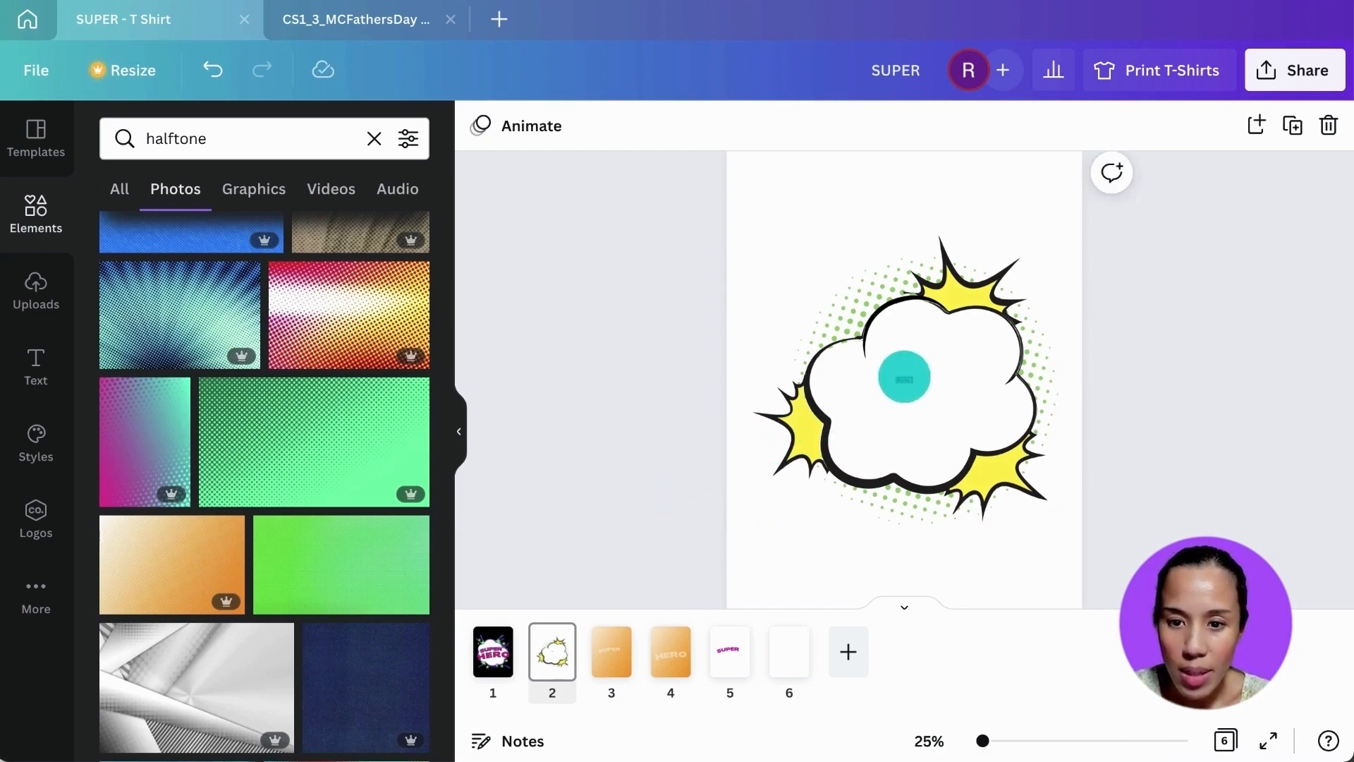
pyautogui.click(904, 377)
pyautogui.click(720, 126)
pyautogui.write('195')
pyautogui.press('Return')
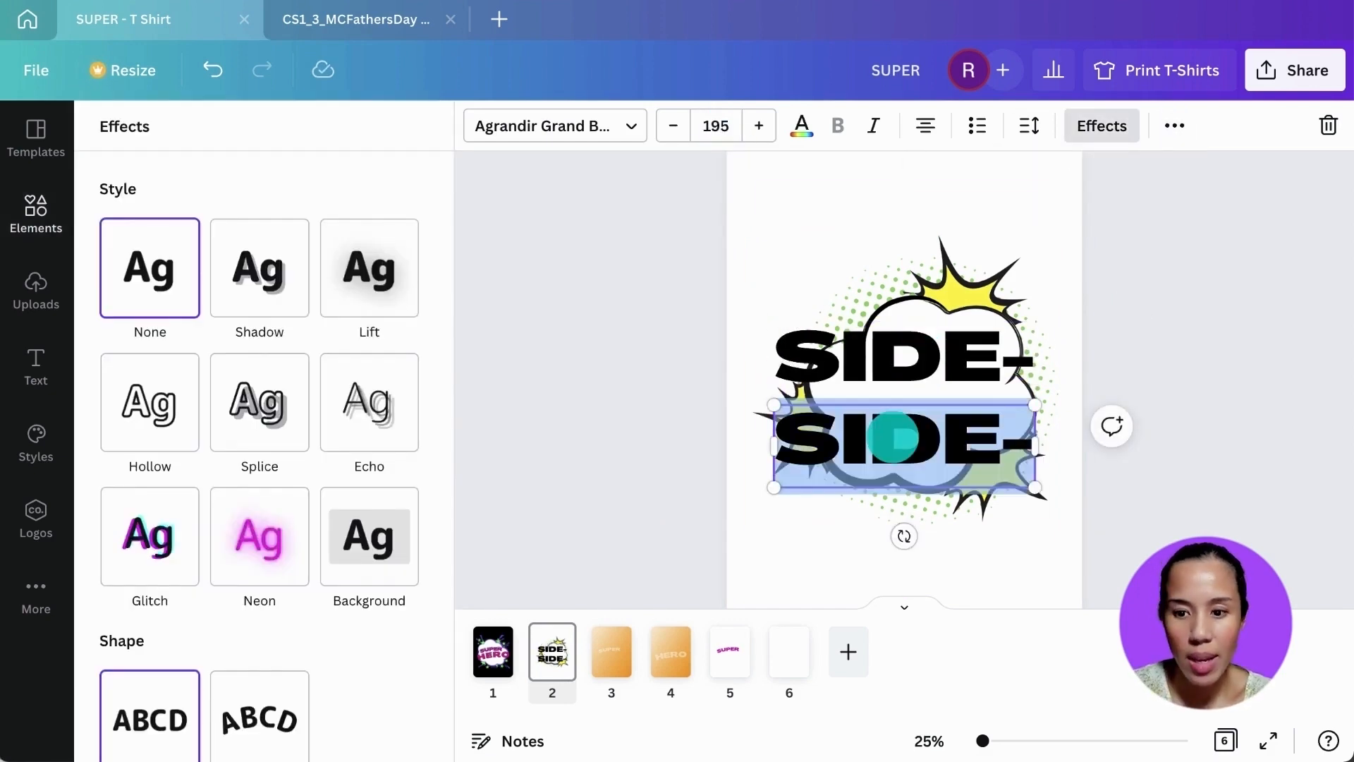
pyautogui.write('KICK!')
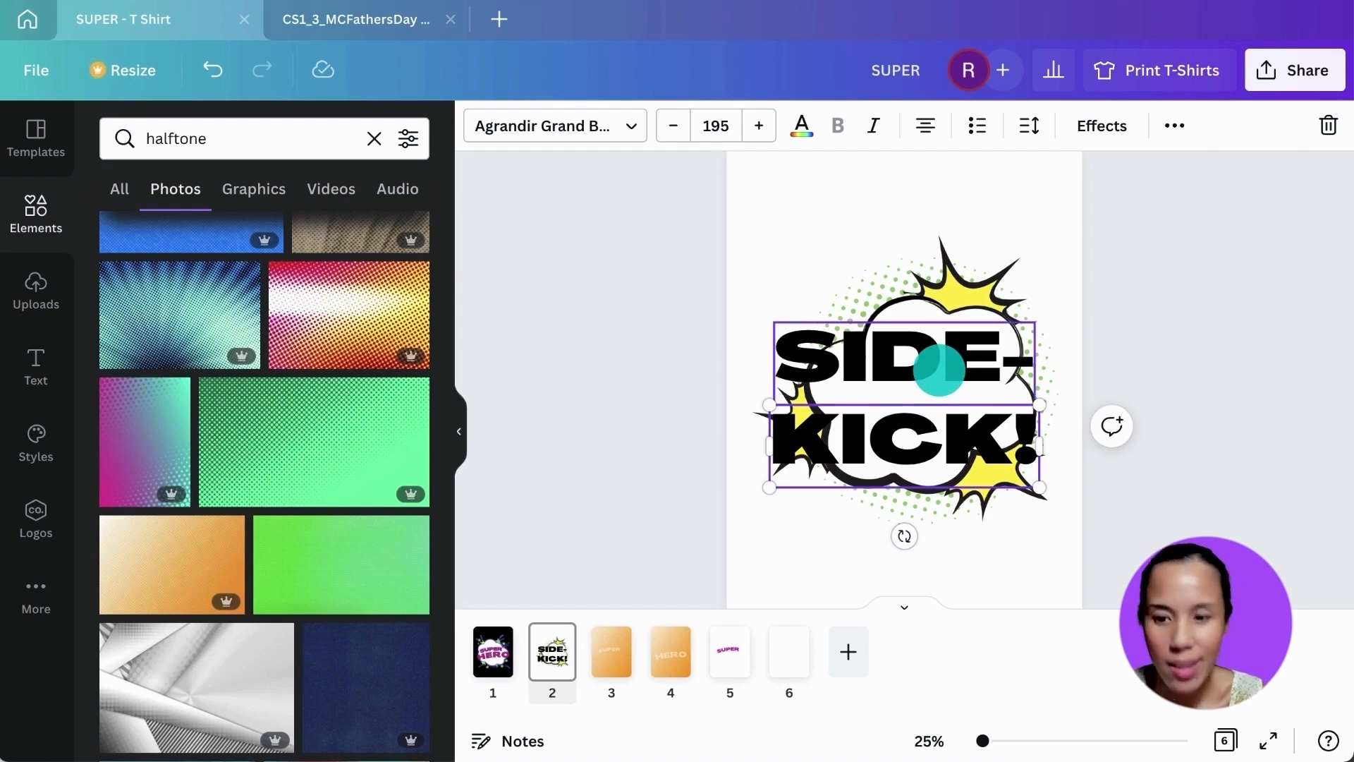
# Shrink the SIDE- text to font size 135 and move KICK! up directly beneath it
pyautogui.click(915, 354)
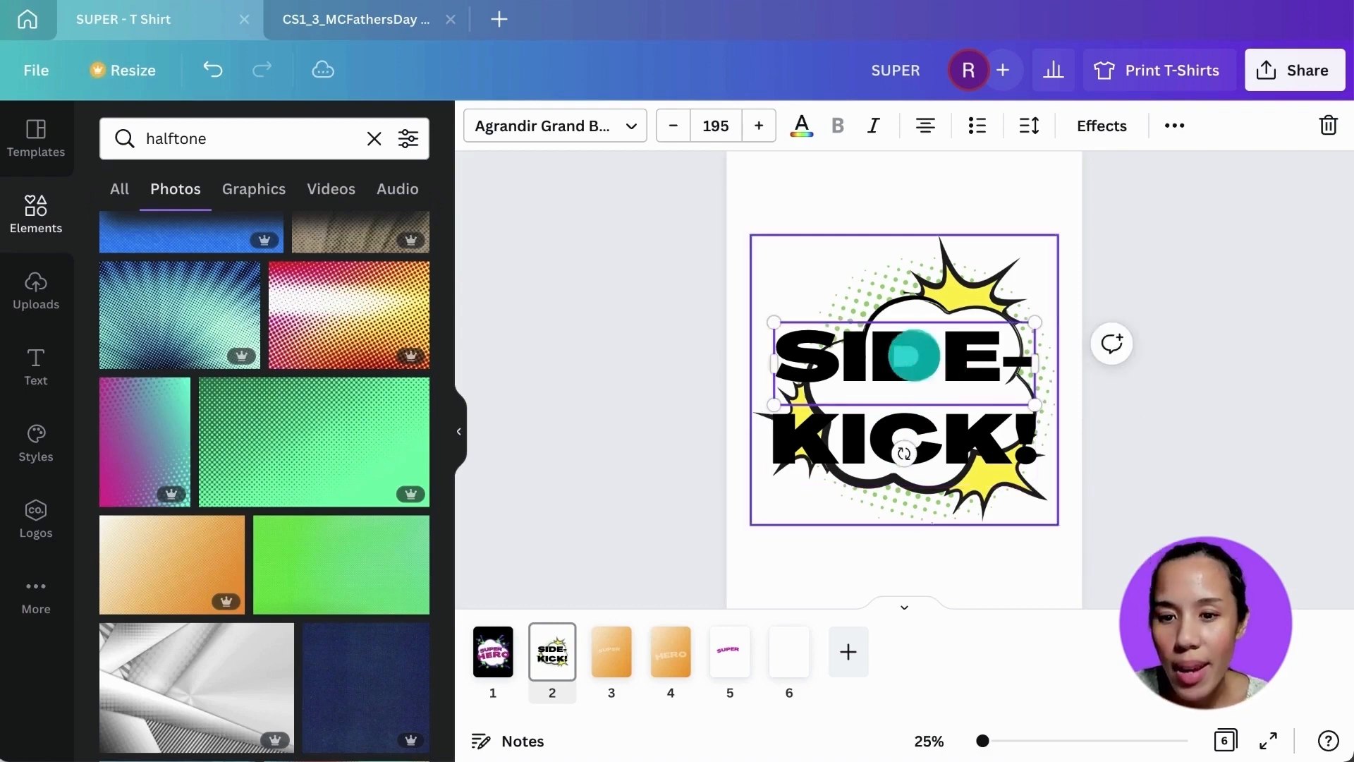
pyautogui.click(715, 125)
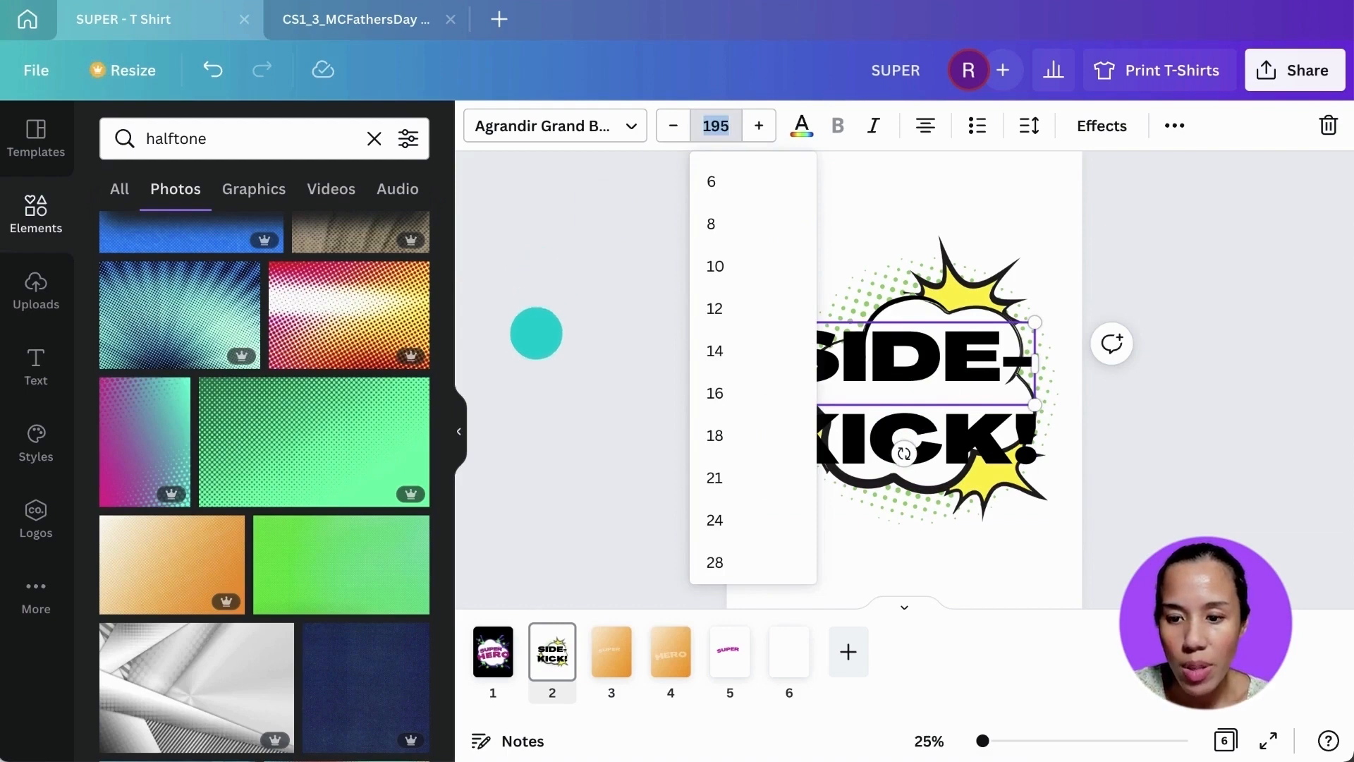
pyautogui.click(536, 329)
pyautogui.click(1034, 319)
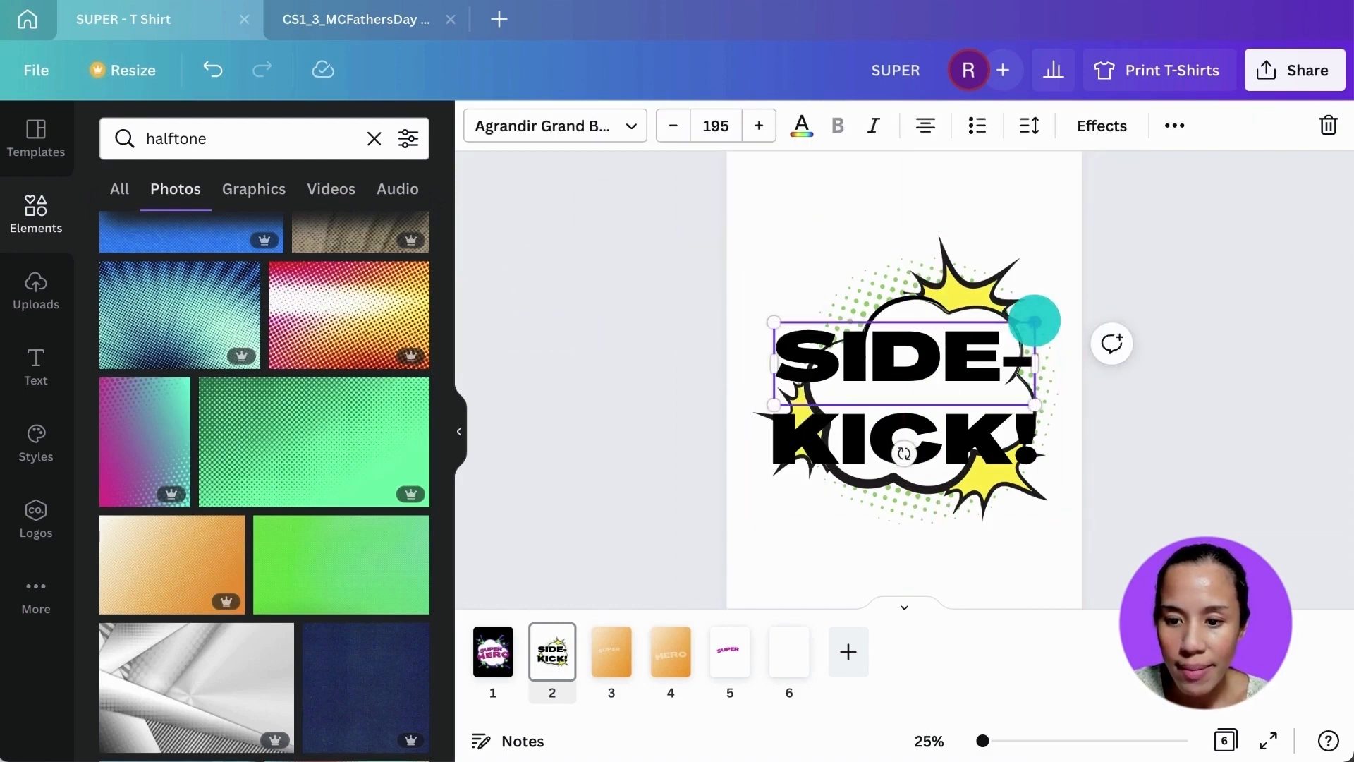
pyautogui.moveTo(1034, 321); pyautogui.dragTo(995, 346)
pyautogui.moveTo(972, 434); pyautogui.dragTo(1001, 413)
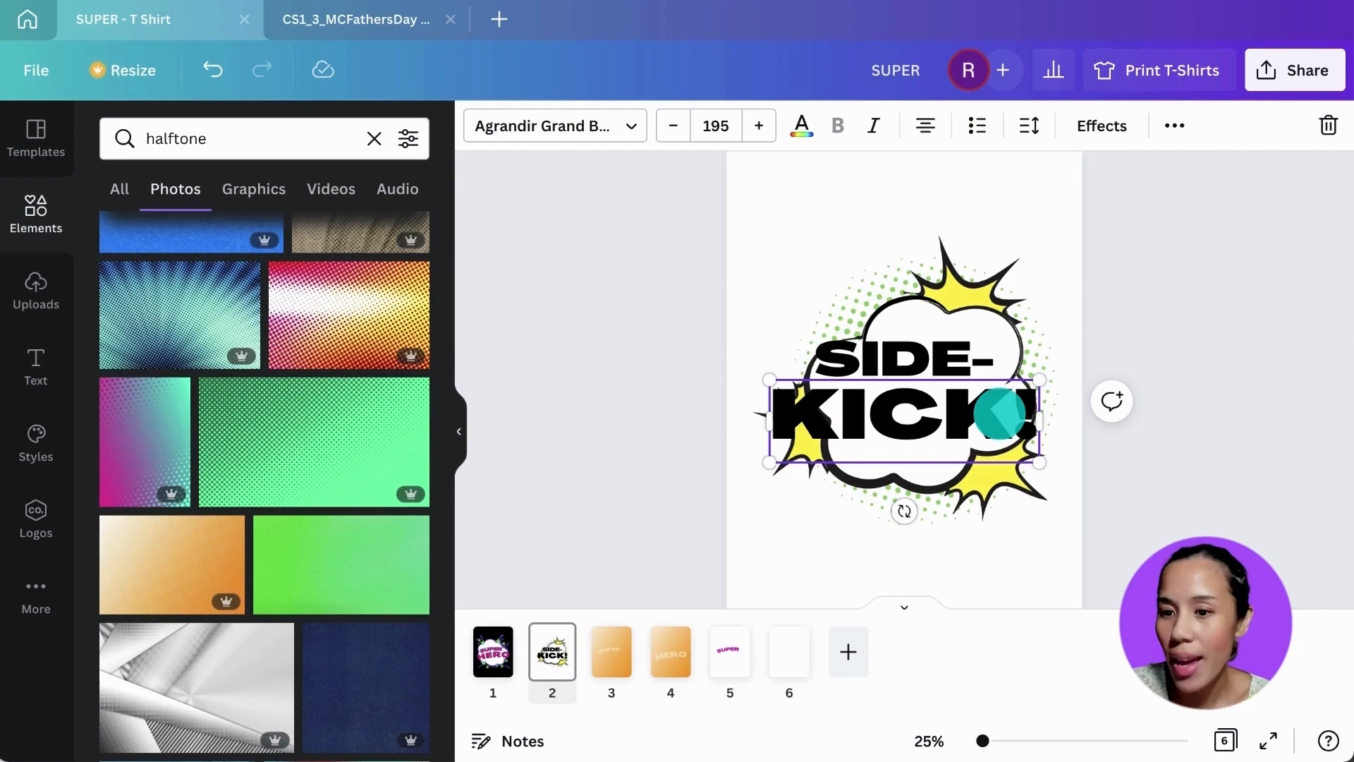
# Apply the Curve shape to the KICK! text with a curve value of 21
pyautogui.click(1107, 127)
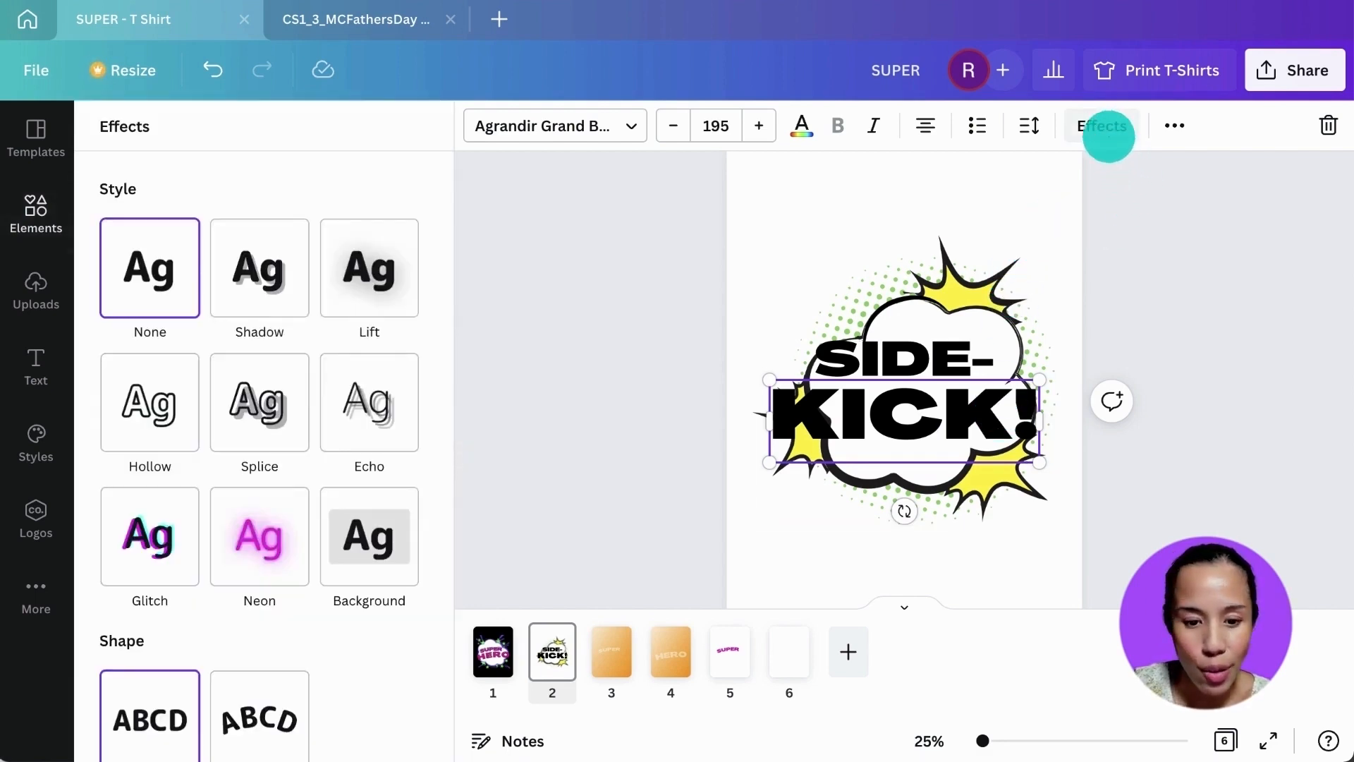
pyautogui.scroll(-1, 257, 635)
pyautogui.click(257, 689)
pyautogui.scroll(-1, 268, 694)
pyautogui.moveTo(420, 720); pyautogui.dragTo(292, 721)
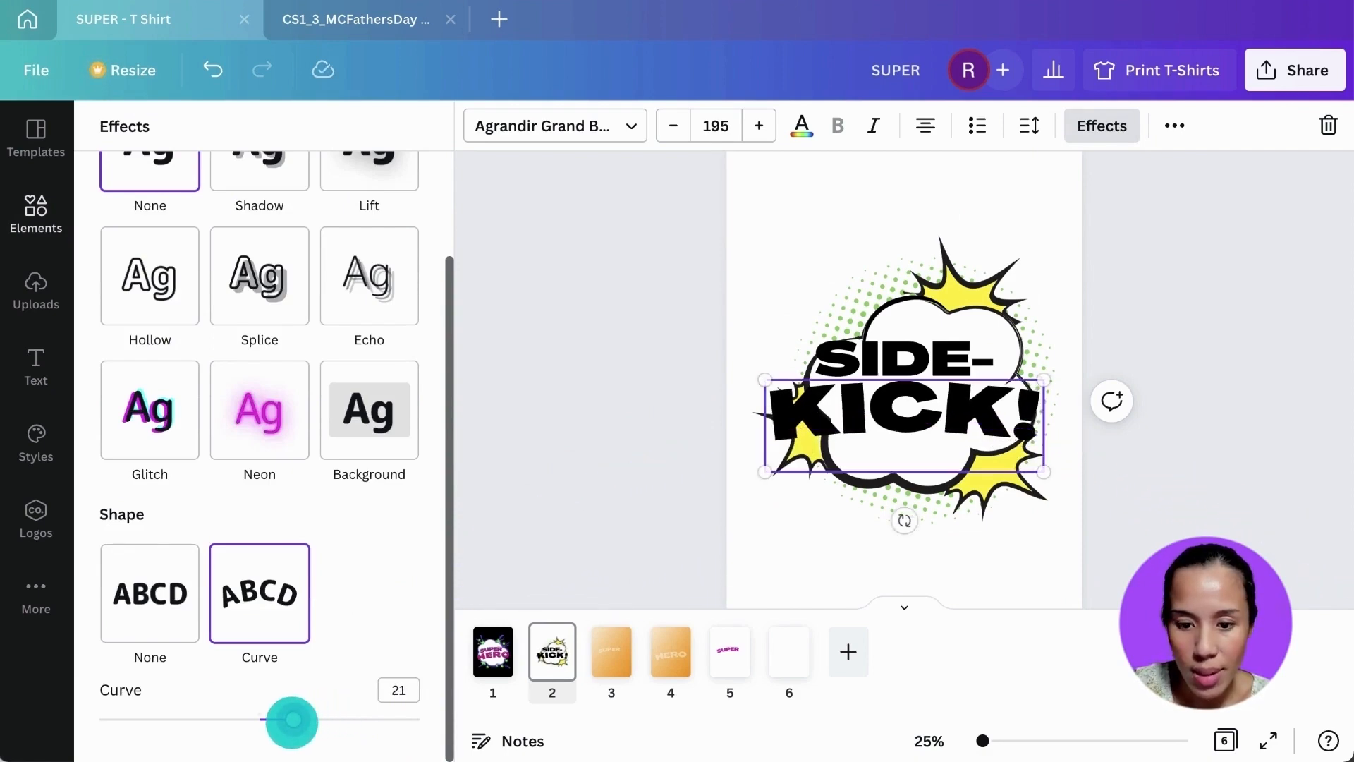
# Apply the Curve shape to the SIDE- text with a curve value of 21
pyautogui.click(913, 364)
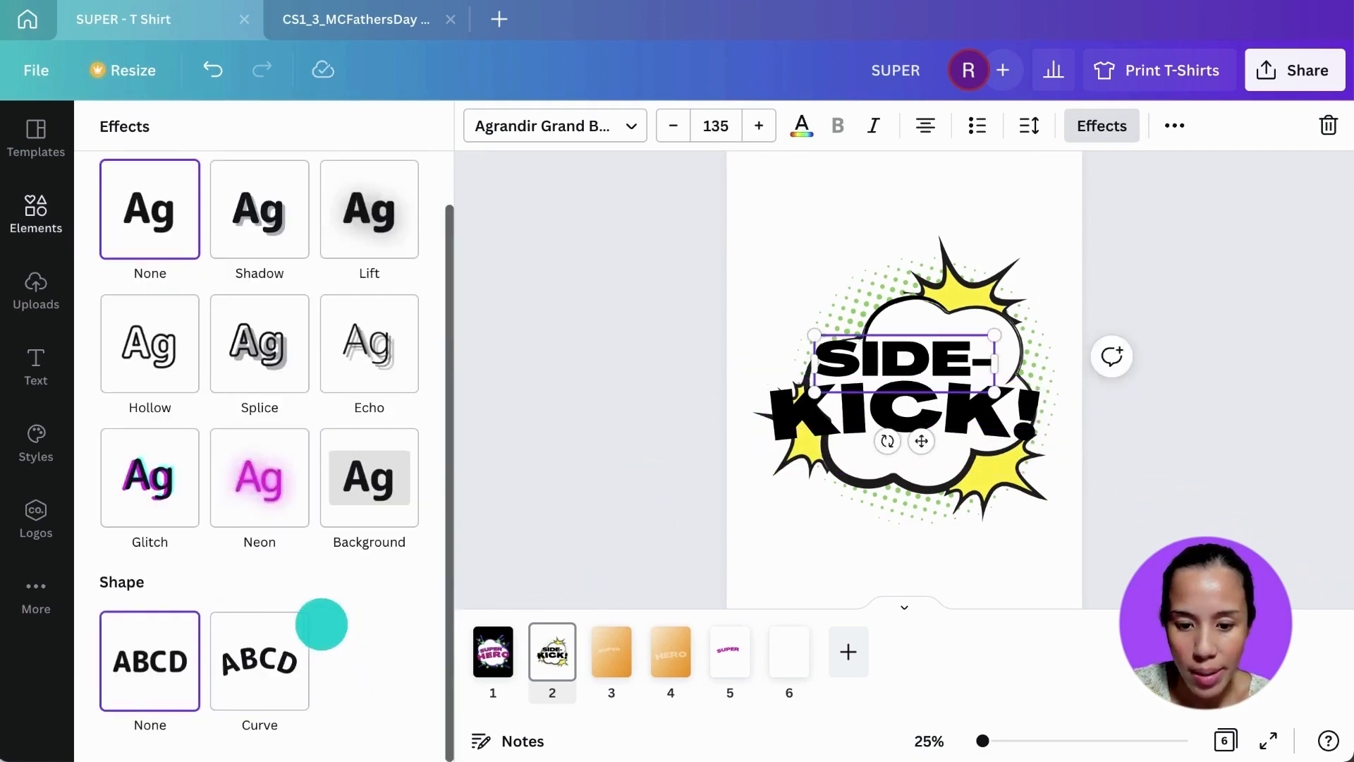
pyautogui.click(237, 687)
pyautogui.scroll(-1, 406, 691)
pyautogui.click(406, 691)
pyautogui.write('21')
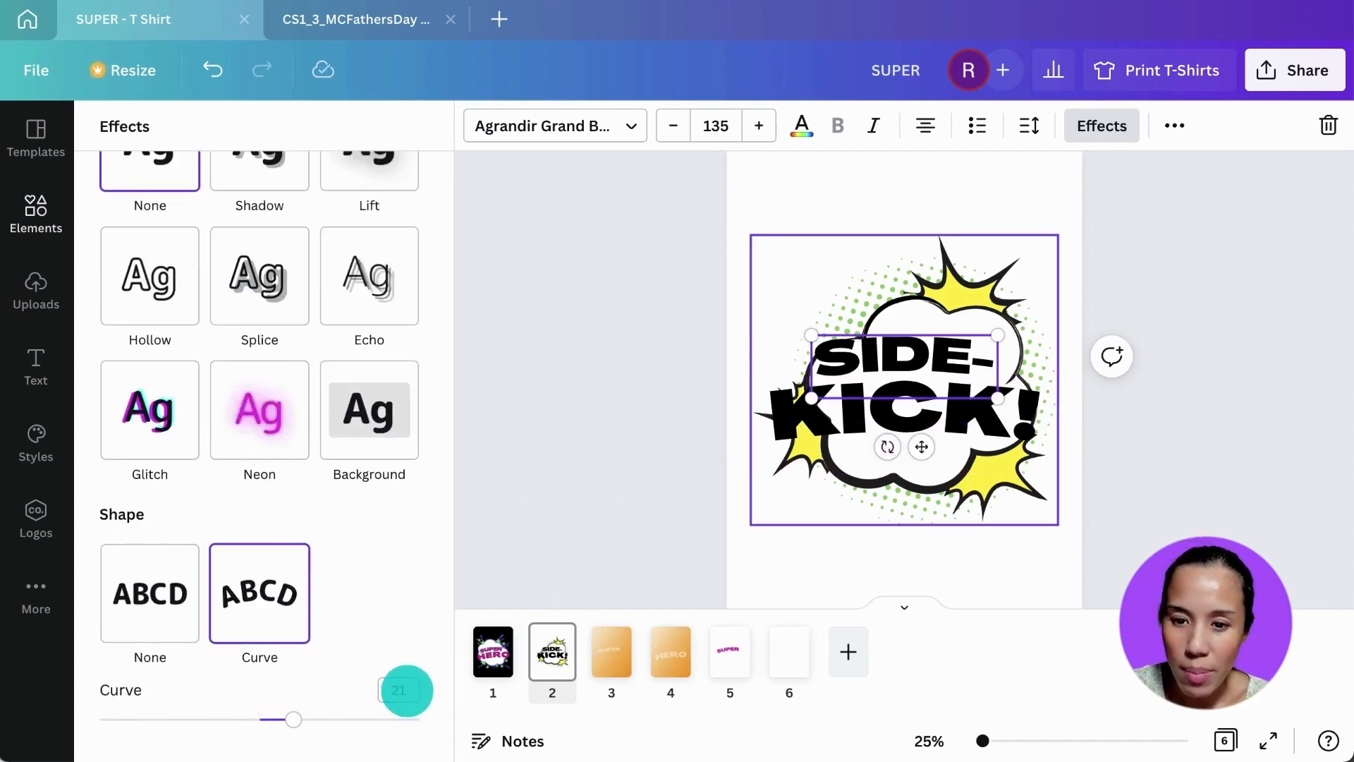
pyautogui.press('Escape')
# Enlarge the cloud burst behind the SIDE-KICK! text and rotate it slightly counterclockwise
pyautogui.moveTo(750, 236); pyautogui.dragTo(708, 215)
pyautogui.moveTo(1061, 529); pyautogui.dragTo(1072, 541)
pyautogui.click(1173, 393)
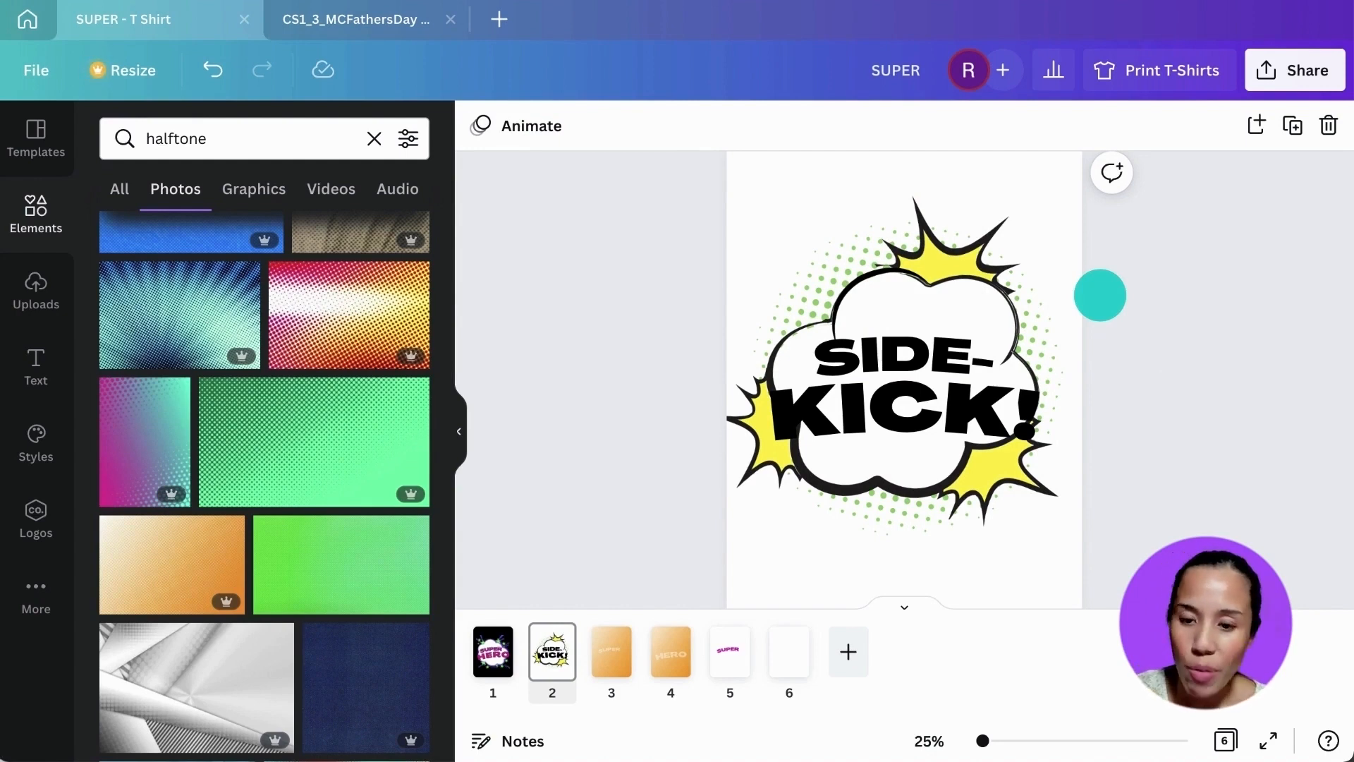
# Set the background of page 2 to the document's black
pyautogui.click(803, 174)
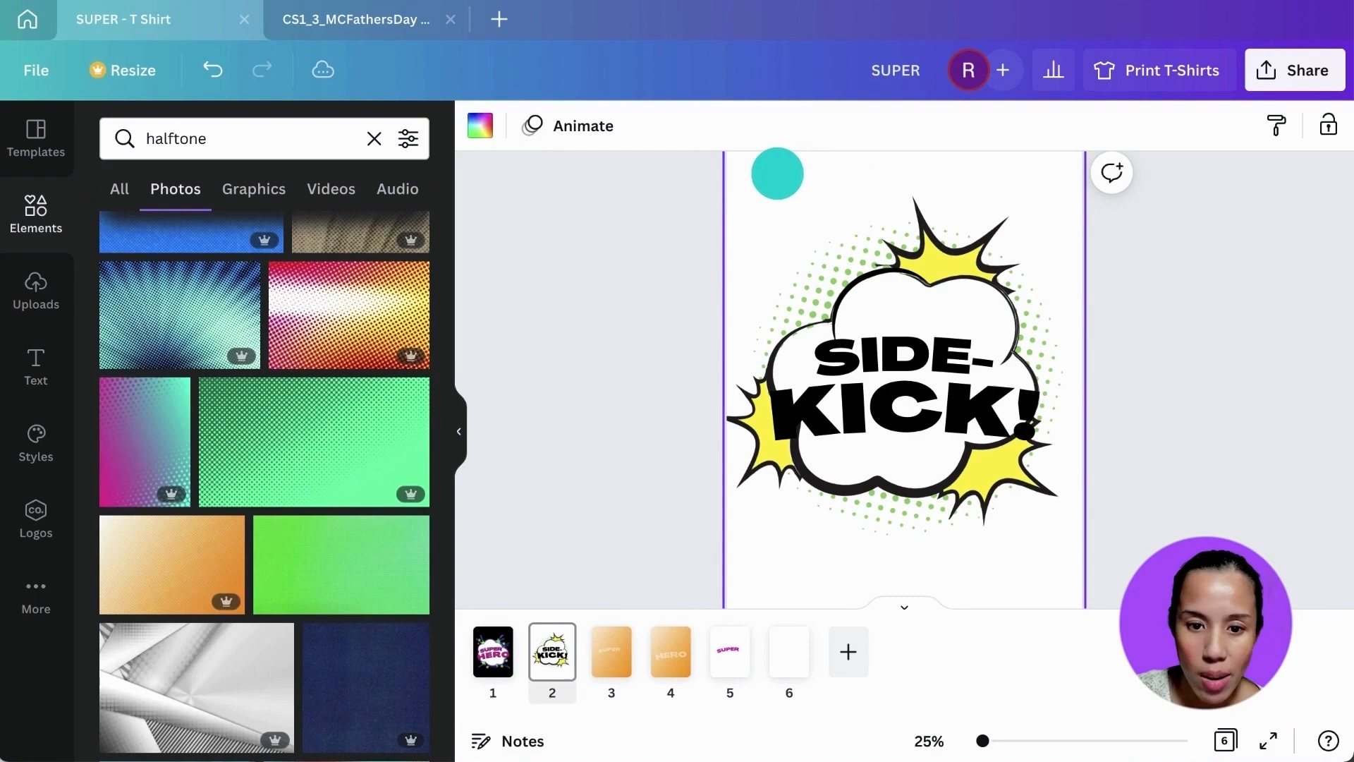
pyautogui.click(479, 125)
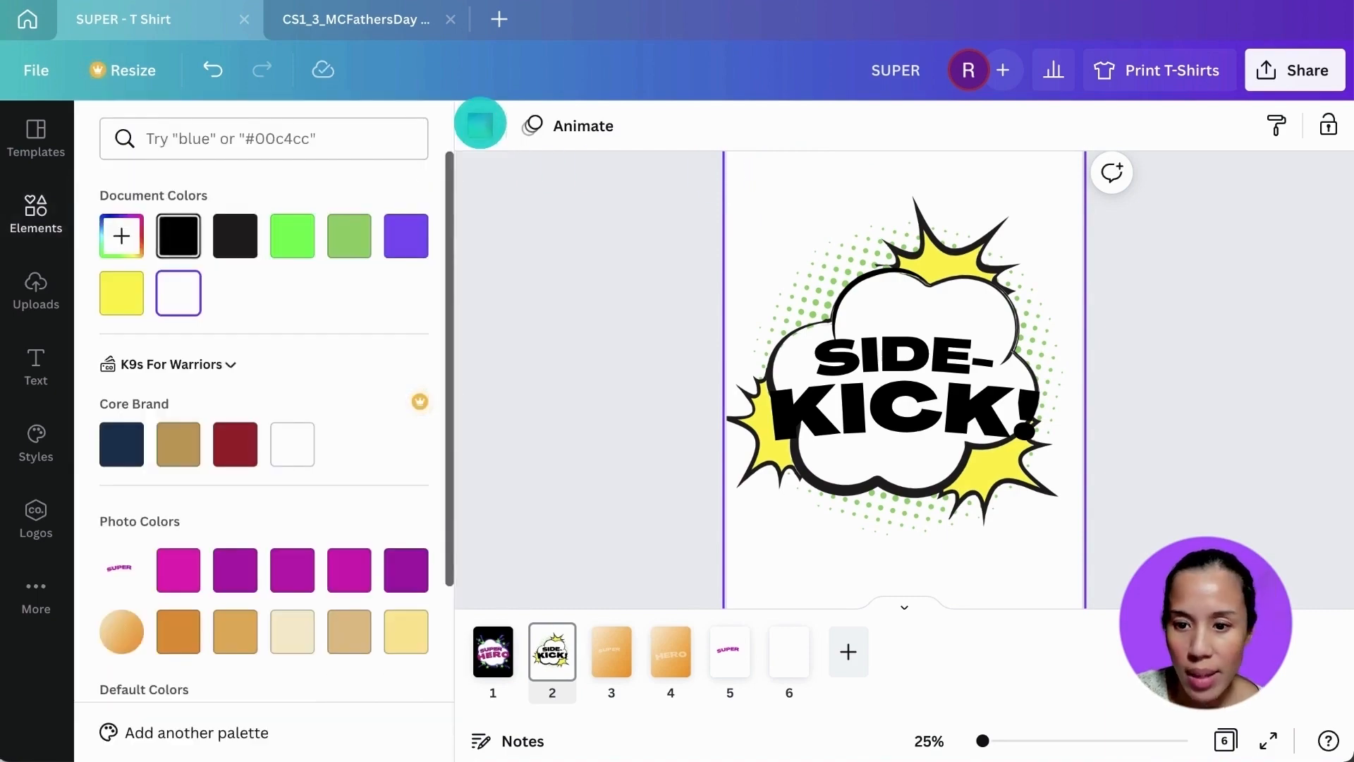
pyautogui.click(179, 235)
# Recolor the cloud burst graphic, changing both dark colors to purple, the green to bright green and the yellow to magenta
pyautogui.click(896, 367)
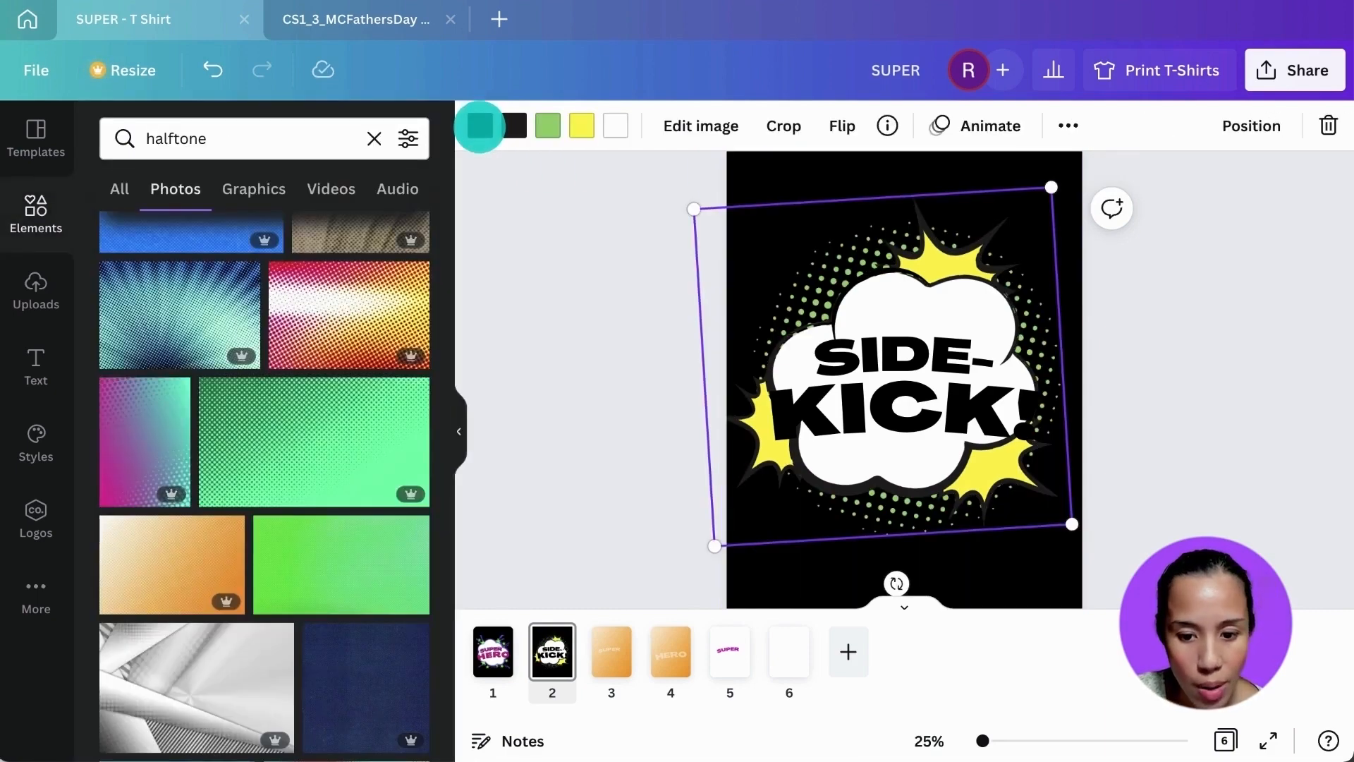
pyautogui.click(480, 126)
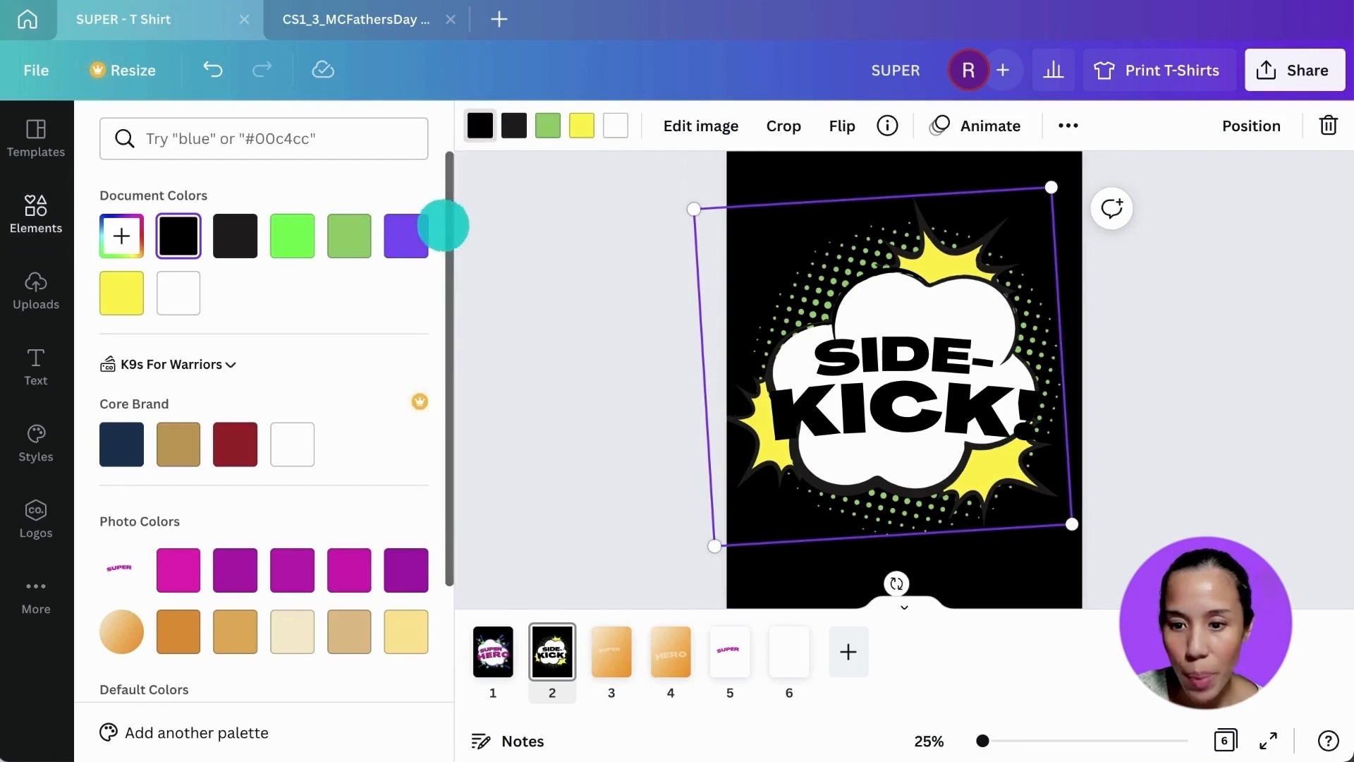
pyautogui.click(408, 236)
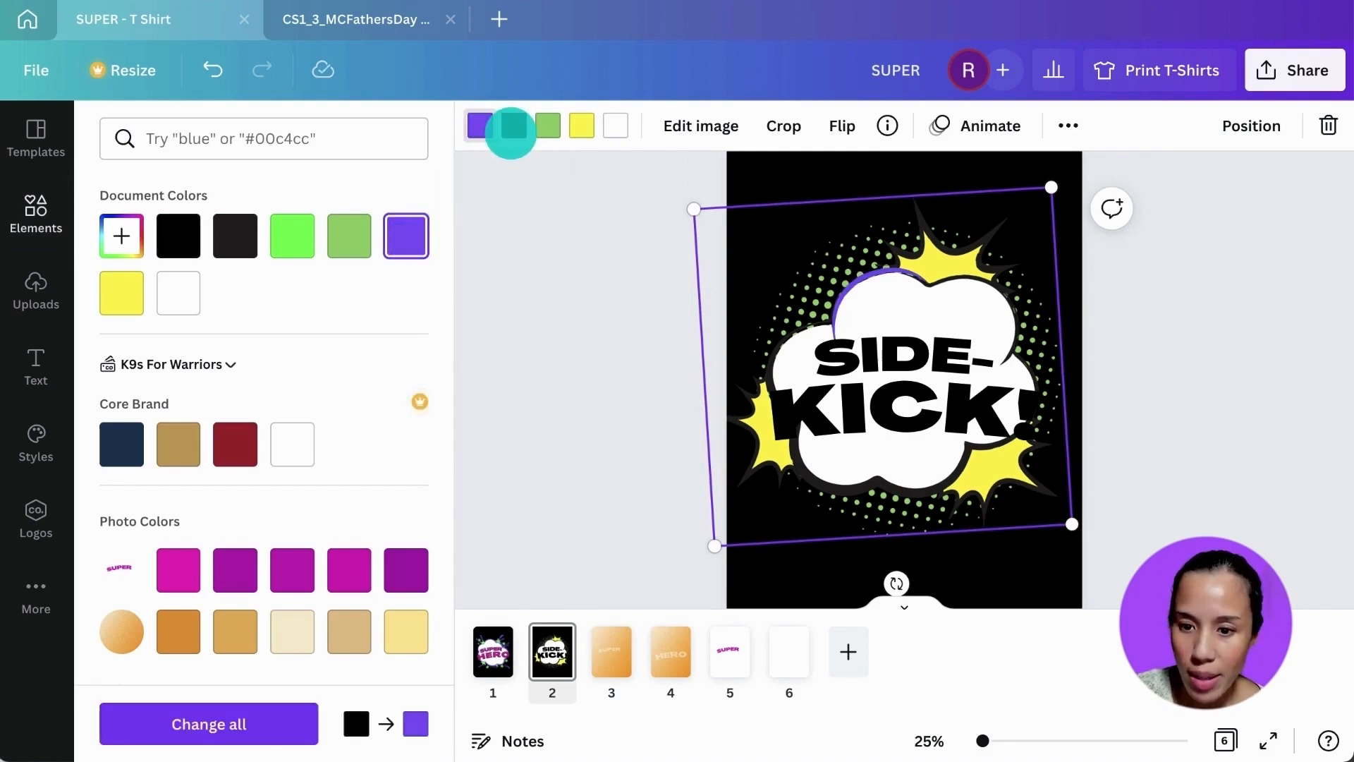
pyautogui.click(513, 126)
pyautogui.click(408, 228)
pyautogui.click(549, 127)
pyautogui.click(291, 238)
pyautogui.click(582, 126)
pyautogui.click(178, 570)
# Change the color of both the SIDE- and KICK! texts to the document's bright green
pyautogui.click(782, 369)
pyautogui.click(929, 352)
pyautogui.keyDown('shift'); pyautogui.click(910, 416); pyautogui.keyUp('shift')
pyautogui.click(803, 132)
pyautogui.click(235, 236)
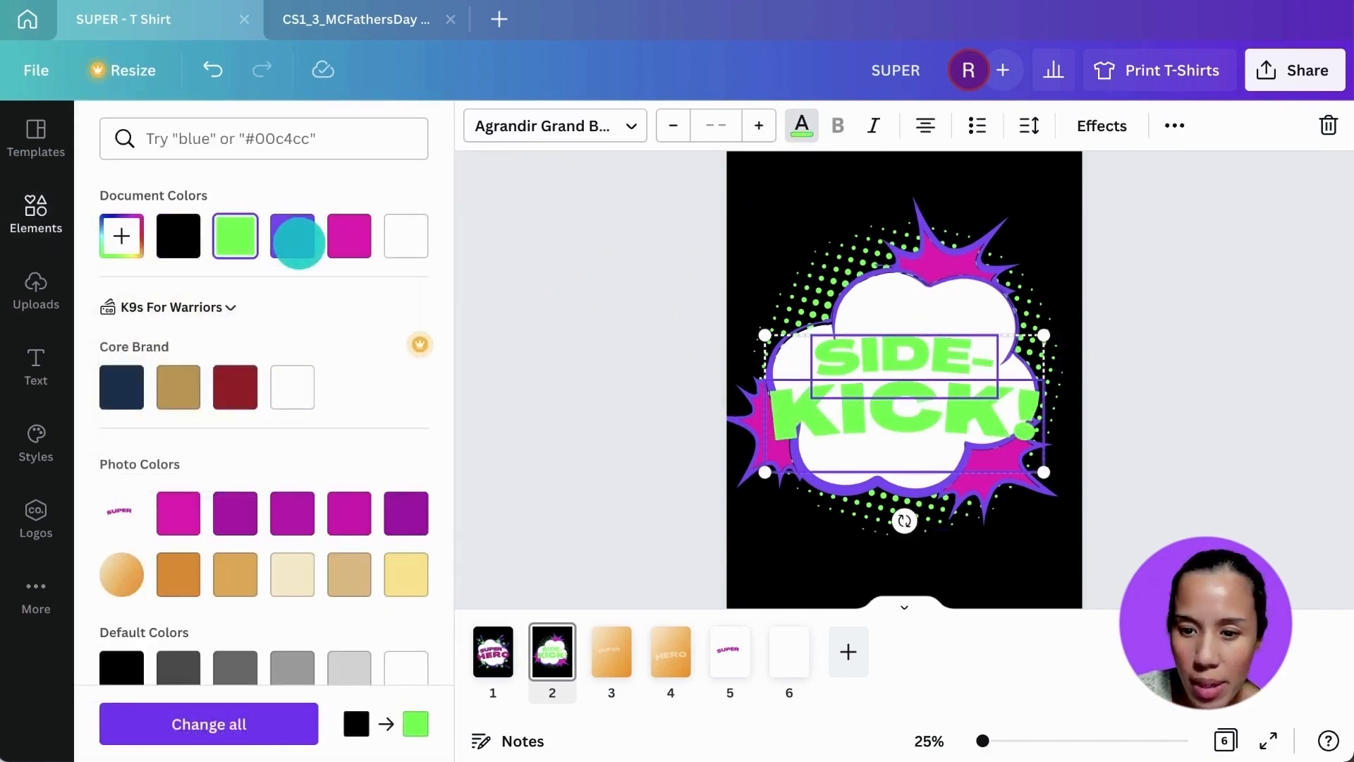
# Apply the Shadow effect to both SIDE- and KICK! texts with a golden yellow shadow color
pyautogui.click(1090, 125)
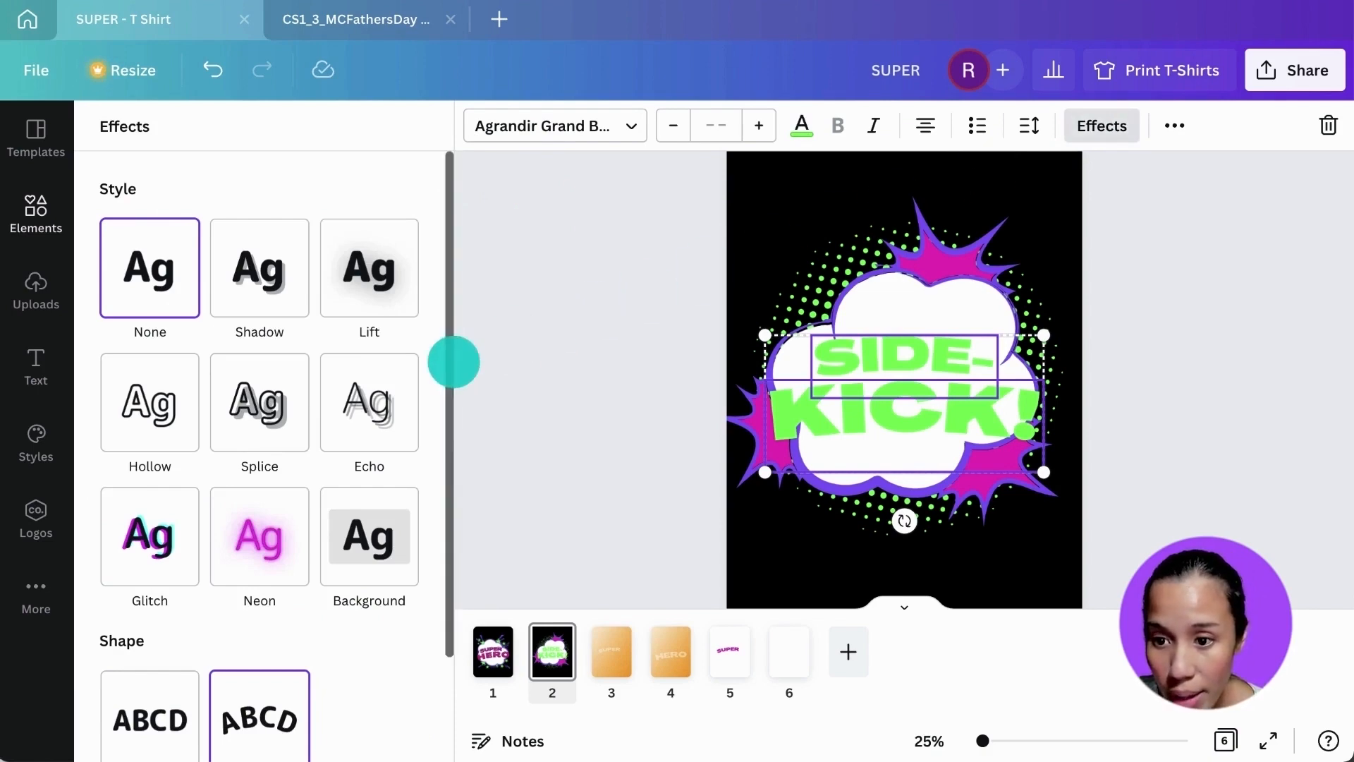
pyautogui.click(266, 284)
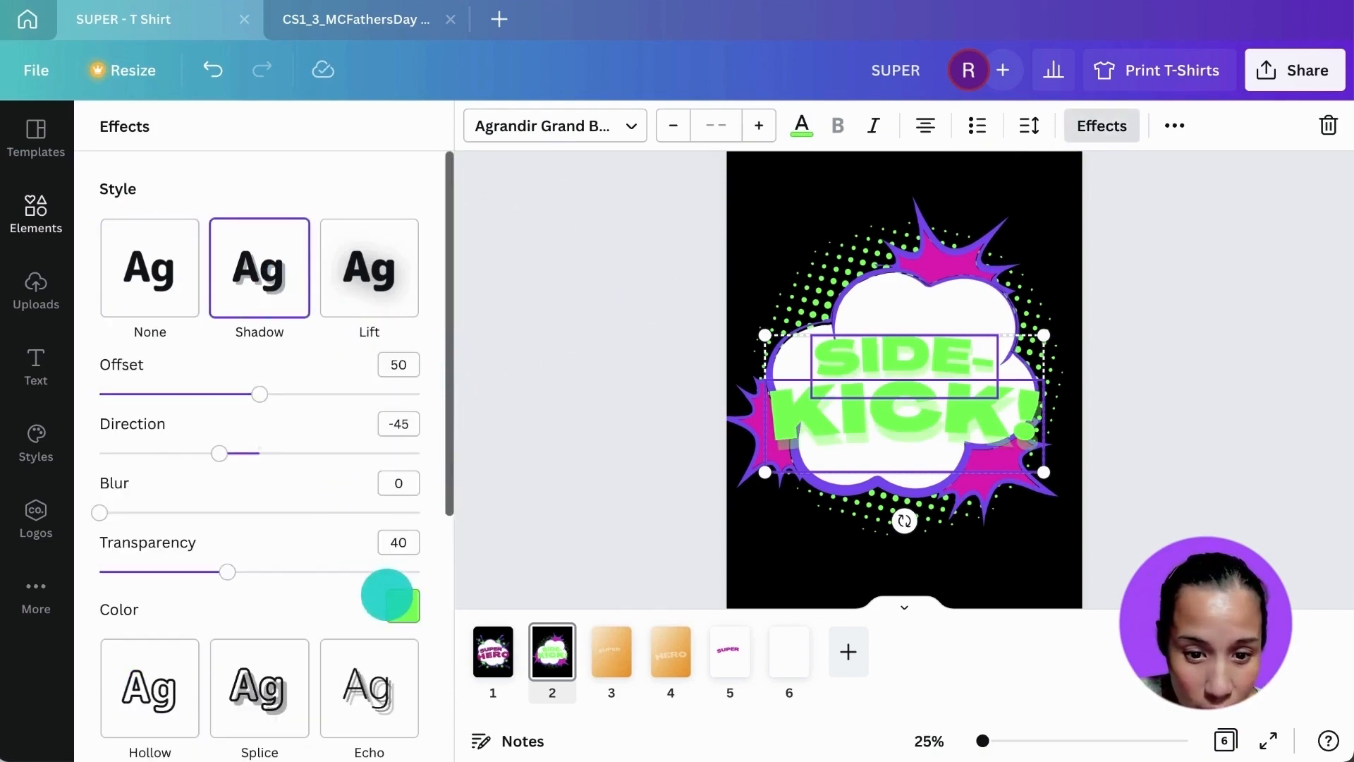
pyautogui.click(401, 603)
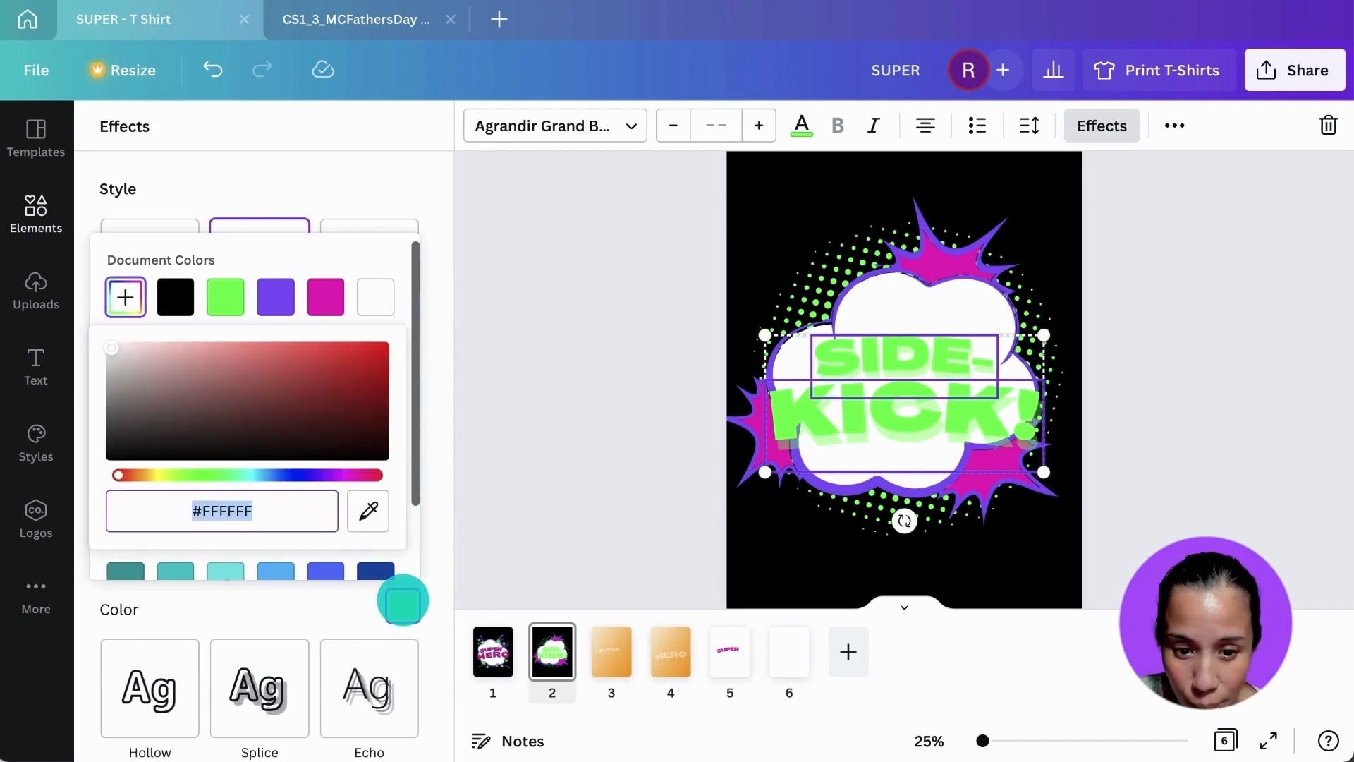
pyautogui.click(151, 477)
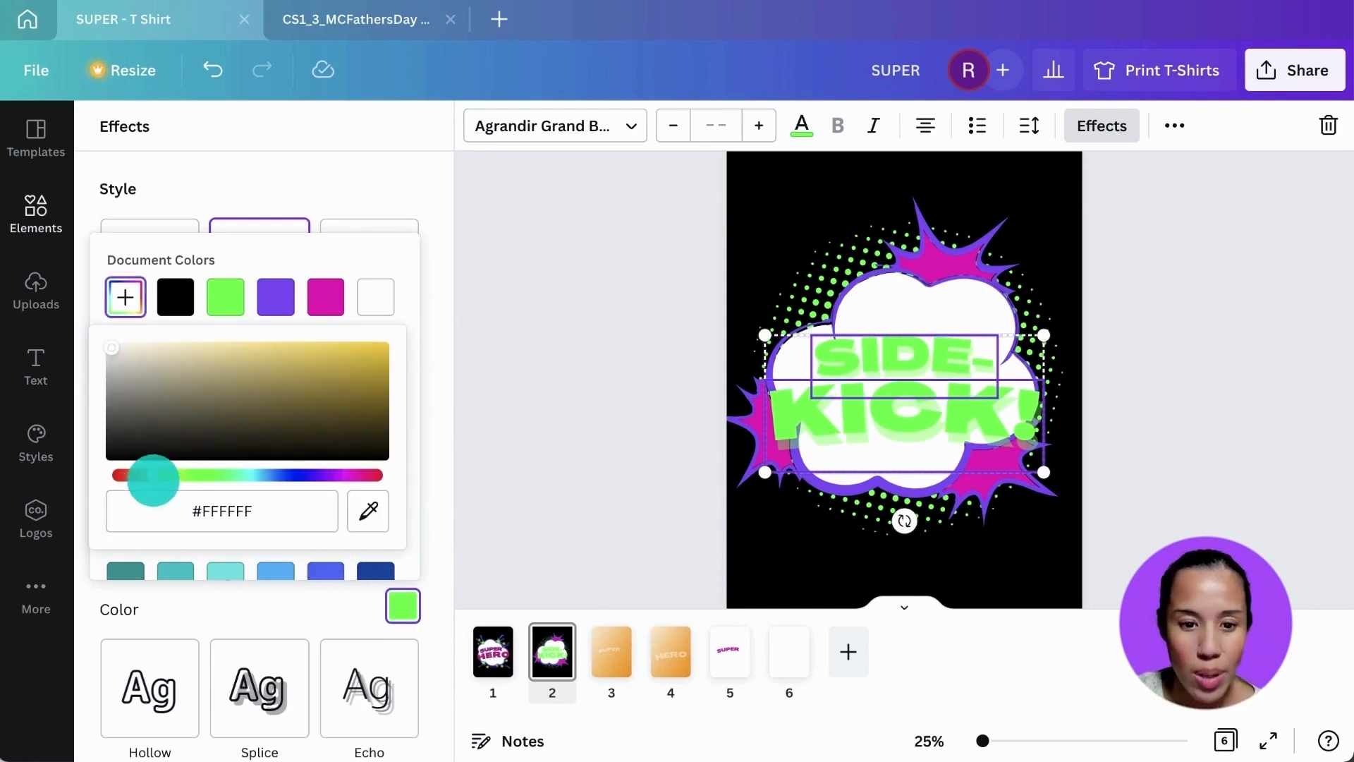
pyautogui.moveTo(149, 480); pyautogui.dragTo(153, 479)
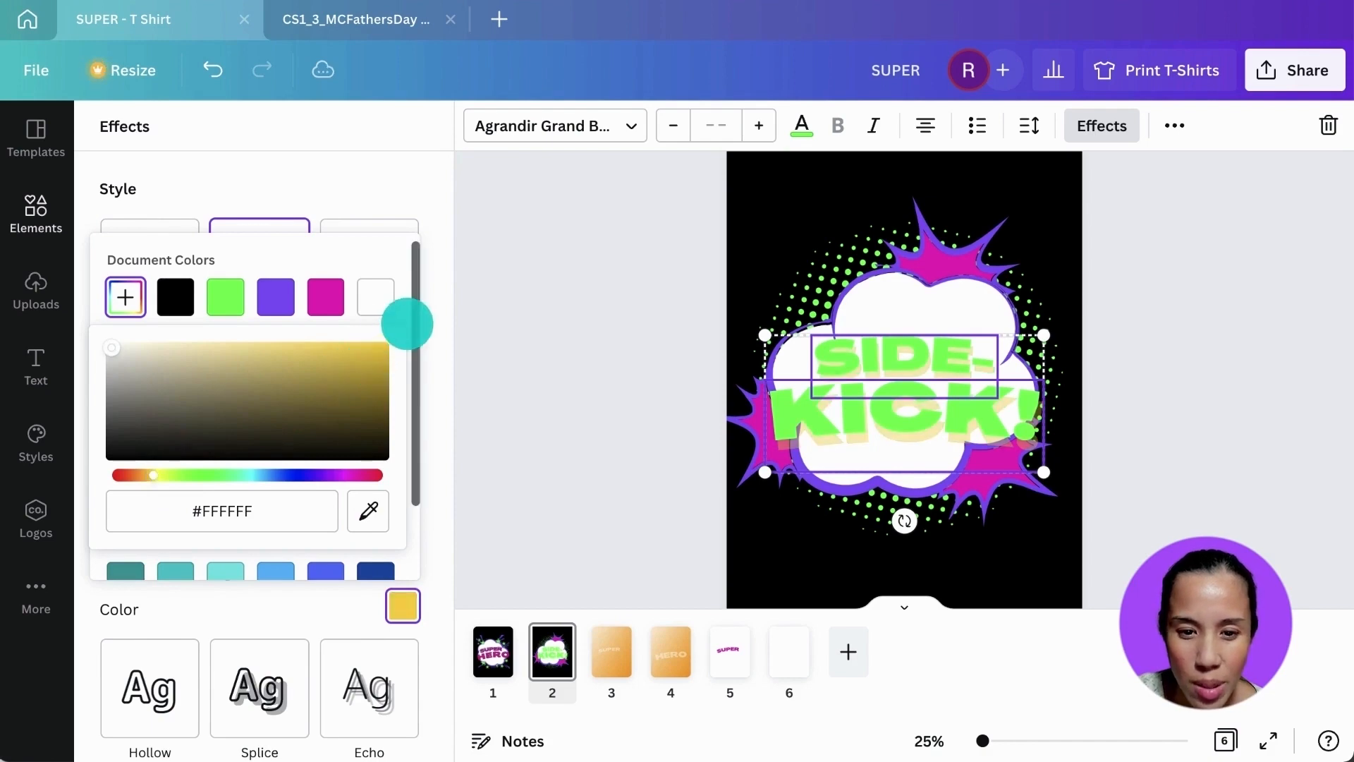
pyautogui.click(422, 192)
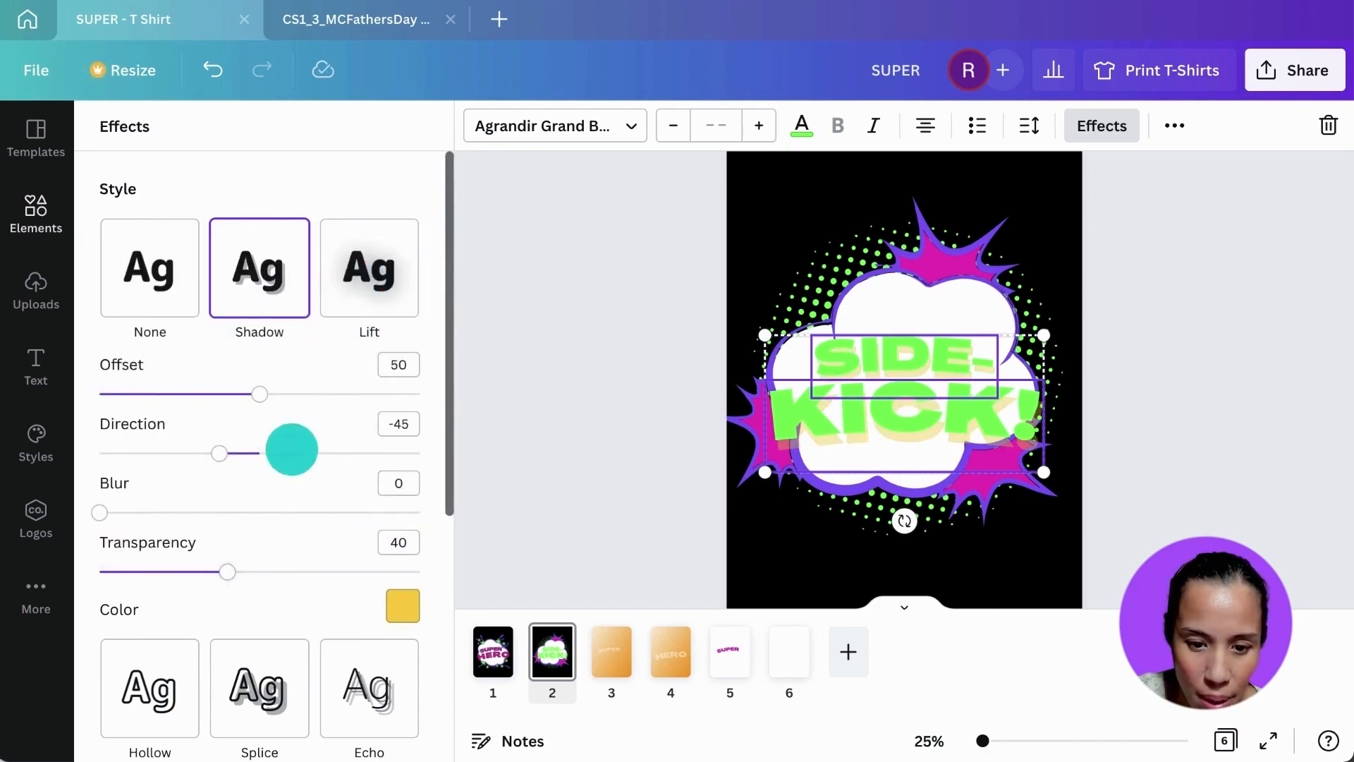
# Set the text shadow's transparency to 100, its direction to -65 and its offset to 100
pyautogui.moveTo(228, 571); pyautogui.dragTo(423, 573)
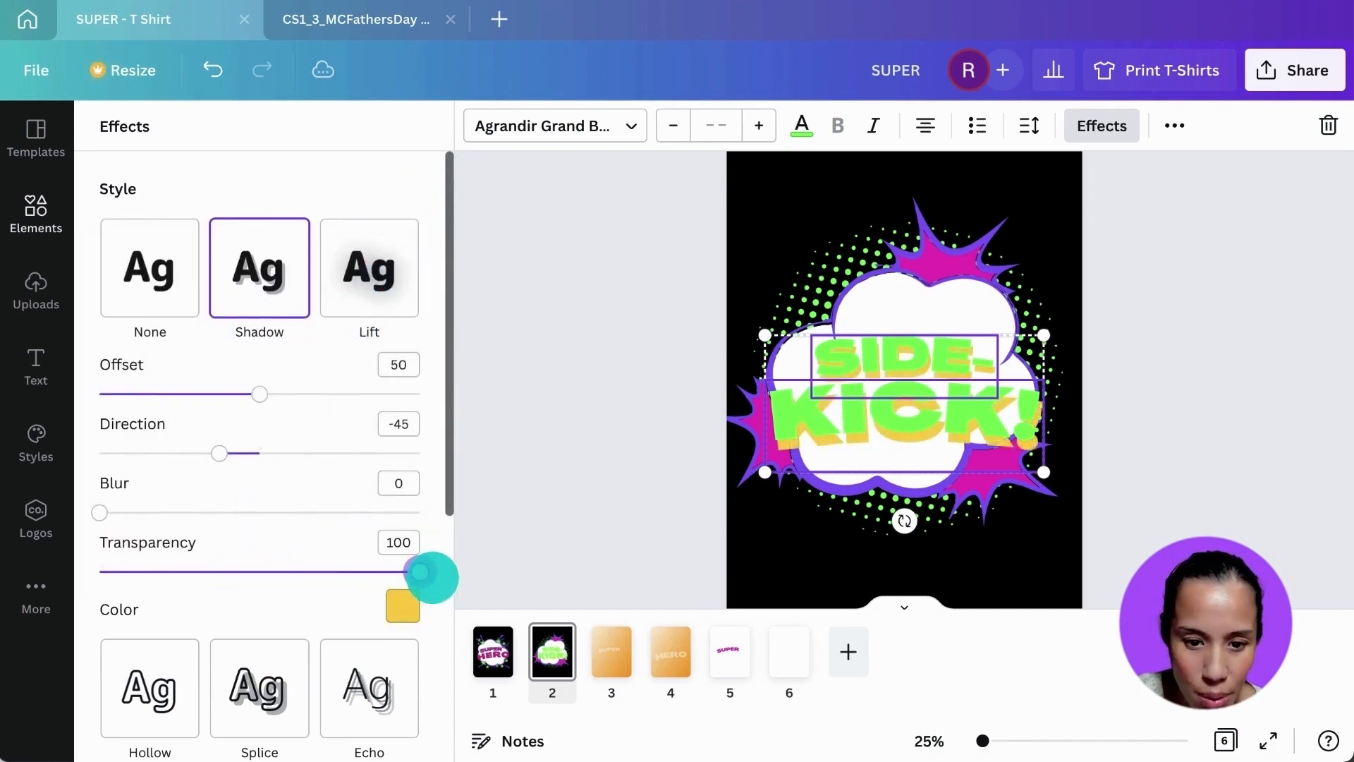
pyautogui.moveTo(217, 451); pyautogui.dragTo(201, 452)
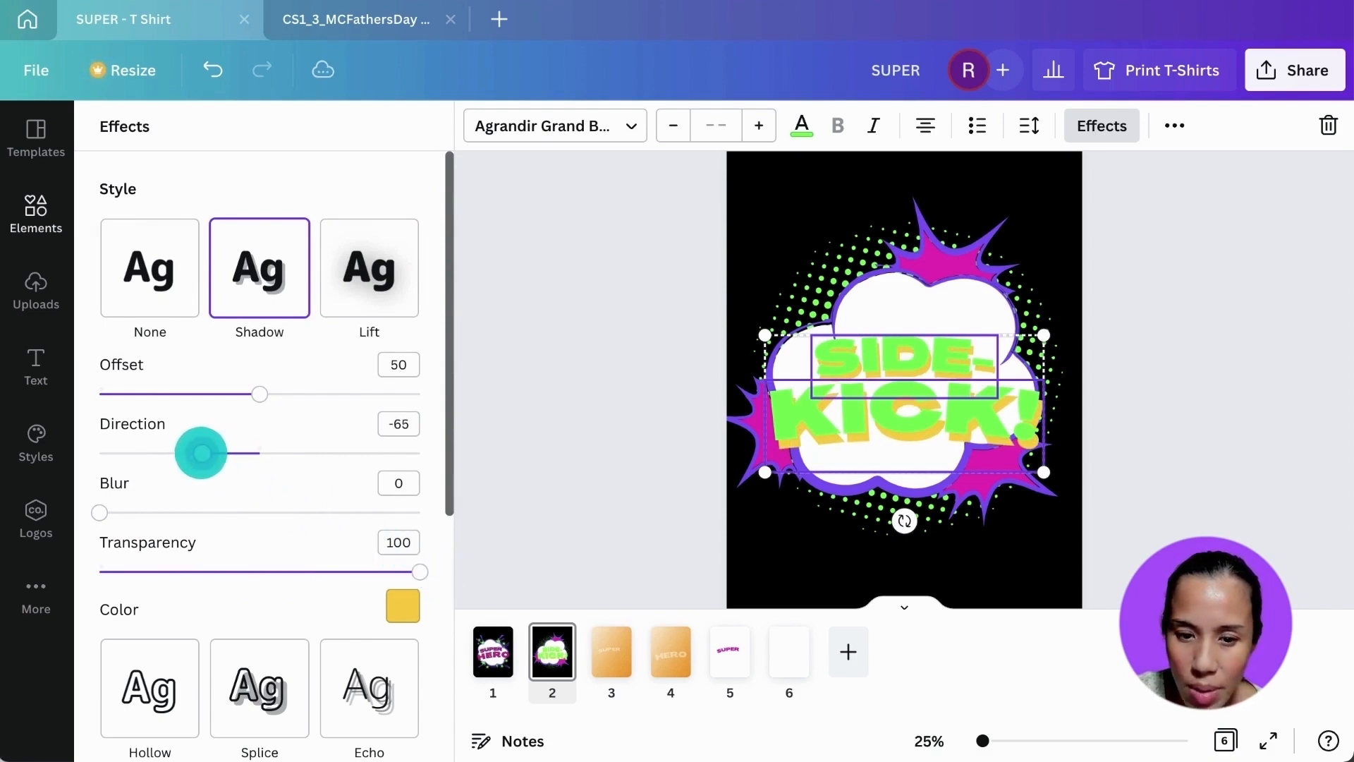
pyautogui.moveTo(263, 391); pyautogui.dragTo(460, 400)
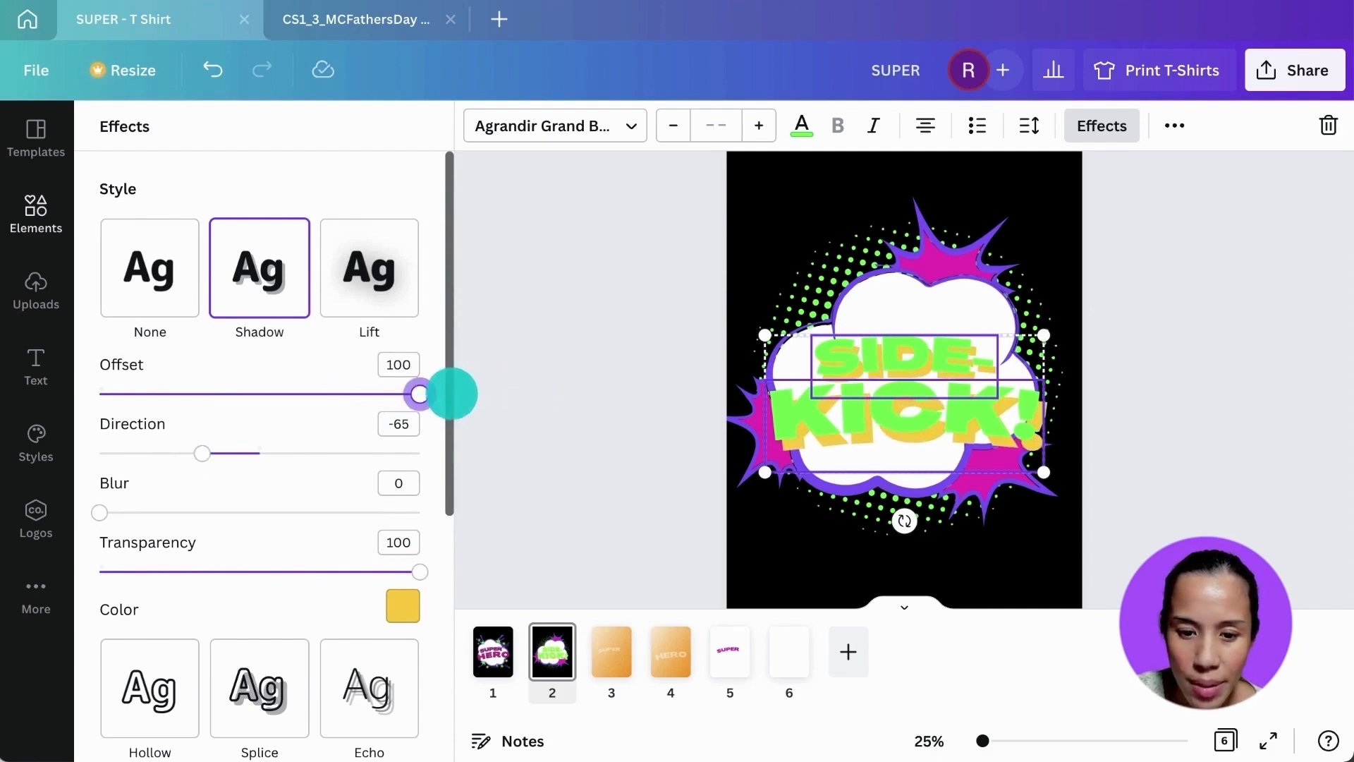
# Shift the text shadow's color to a slightly brighter yellow
pyautogui.click(403, 606)
pyautogui.click(156, 475)
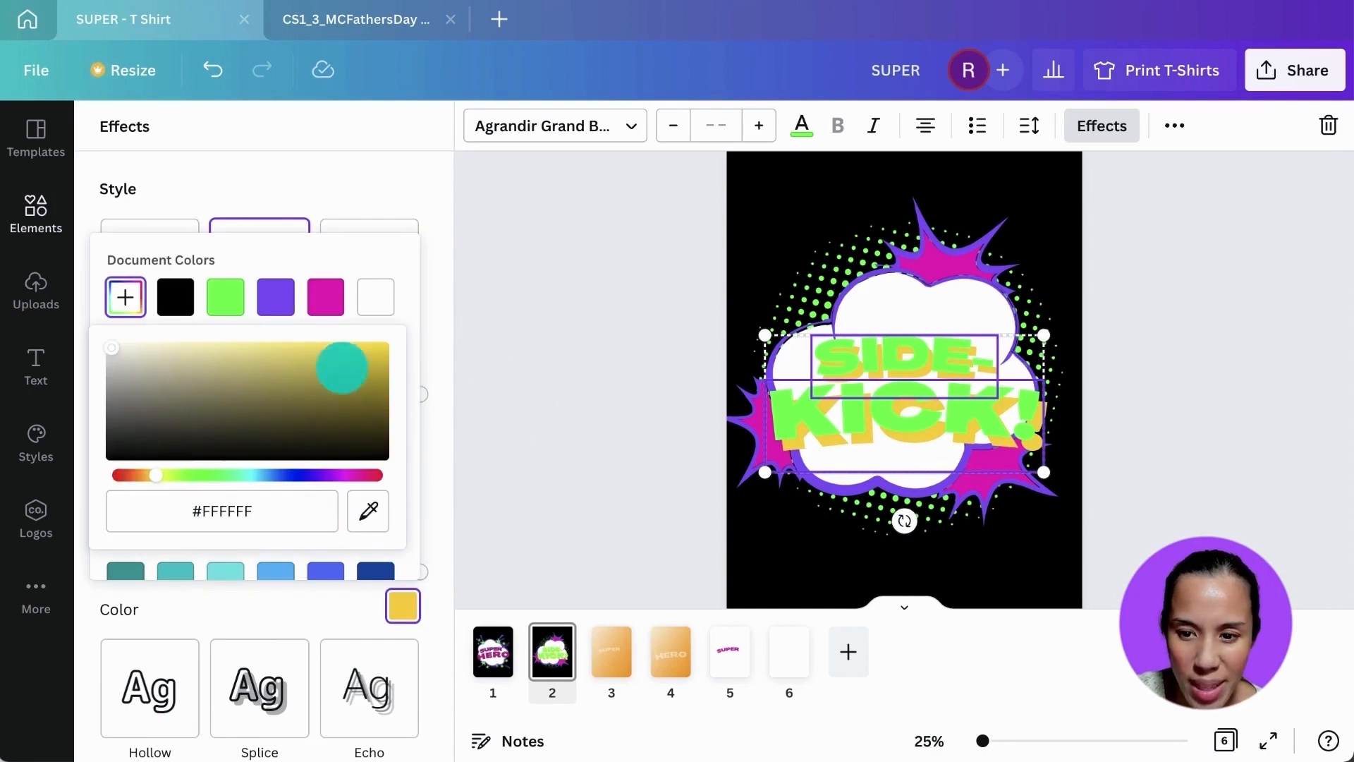
pyautogui.click(472, 284)
pyautogui.click(542, 285)
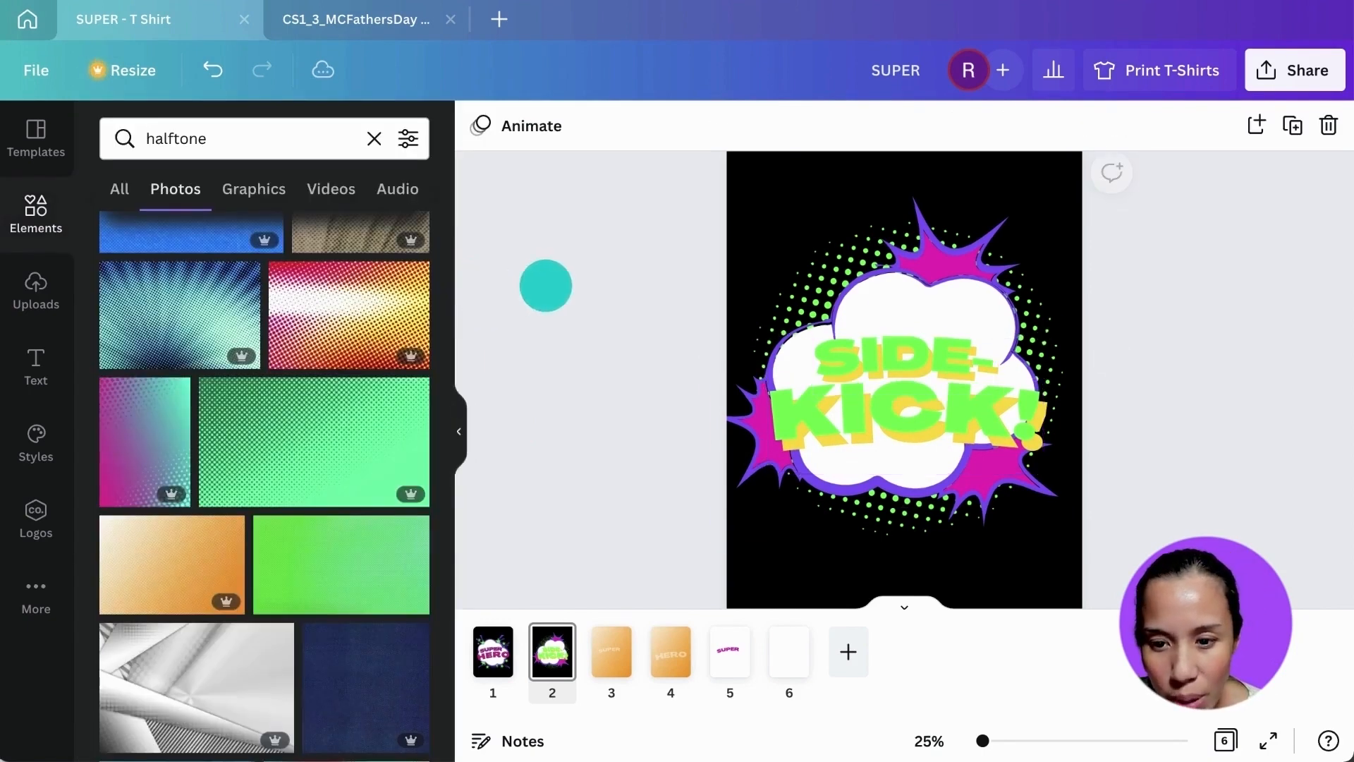
# Duplicate the SIDE- and KICK! texts together and apply the Hollow effect to the copies
pyautogui.click(839, 362)
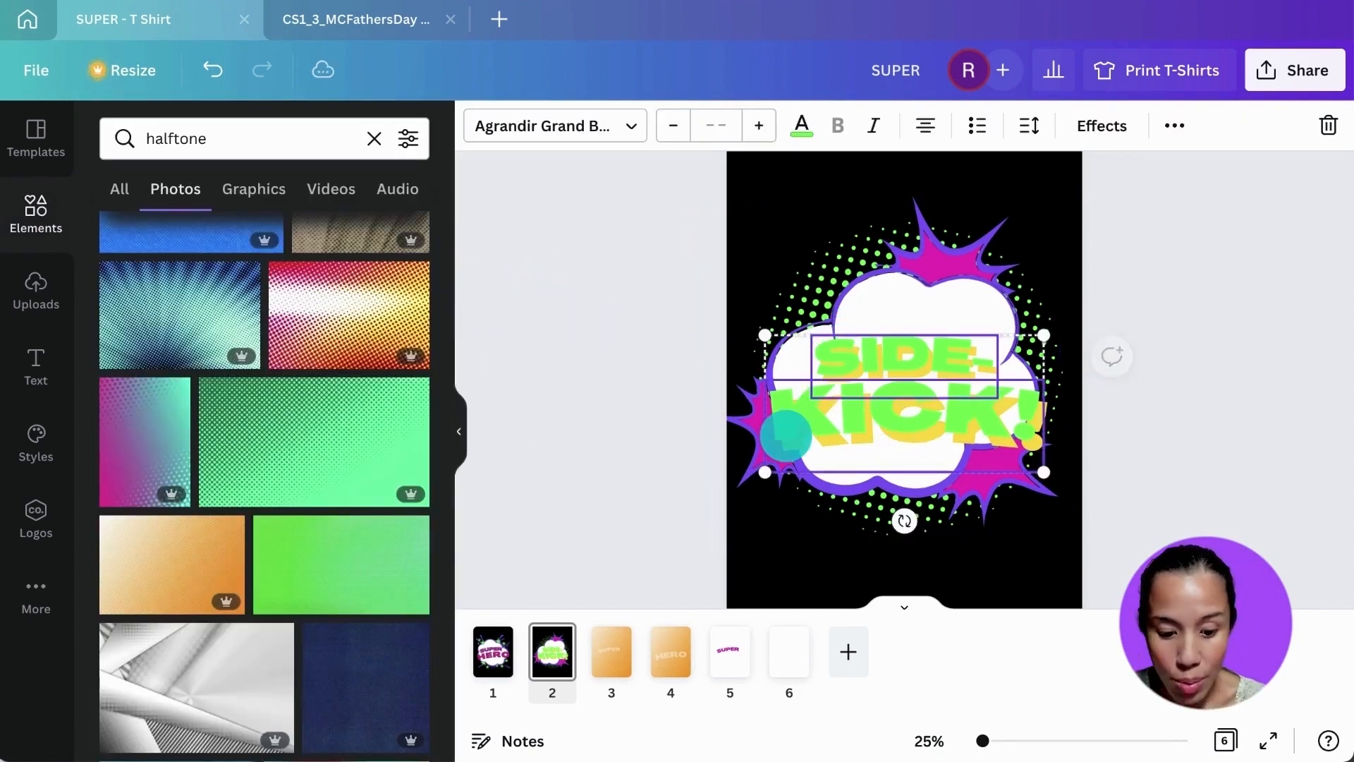
pyautogui.hotkey('ctrl', 'd')
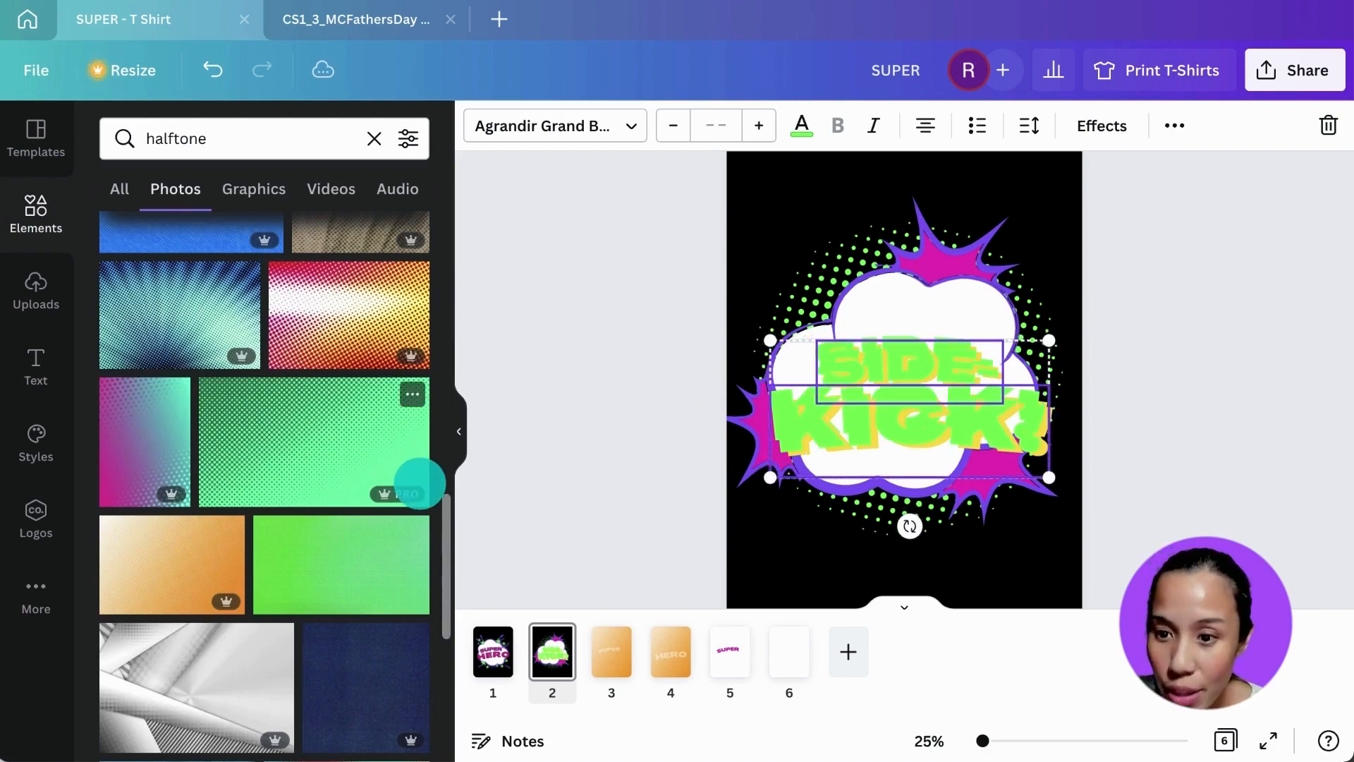
pyautogui.click(1089, 125)
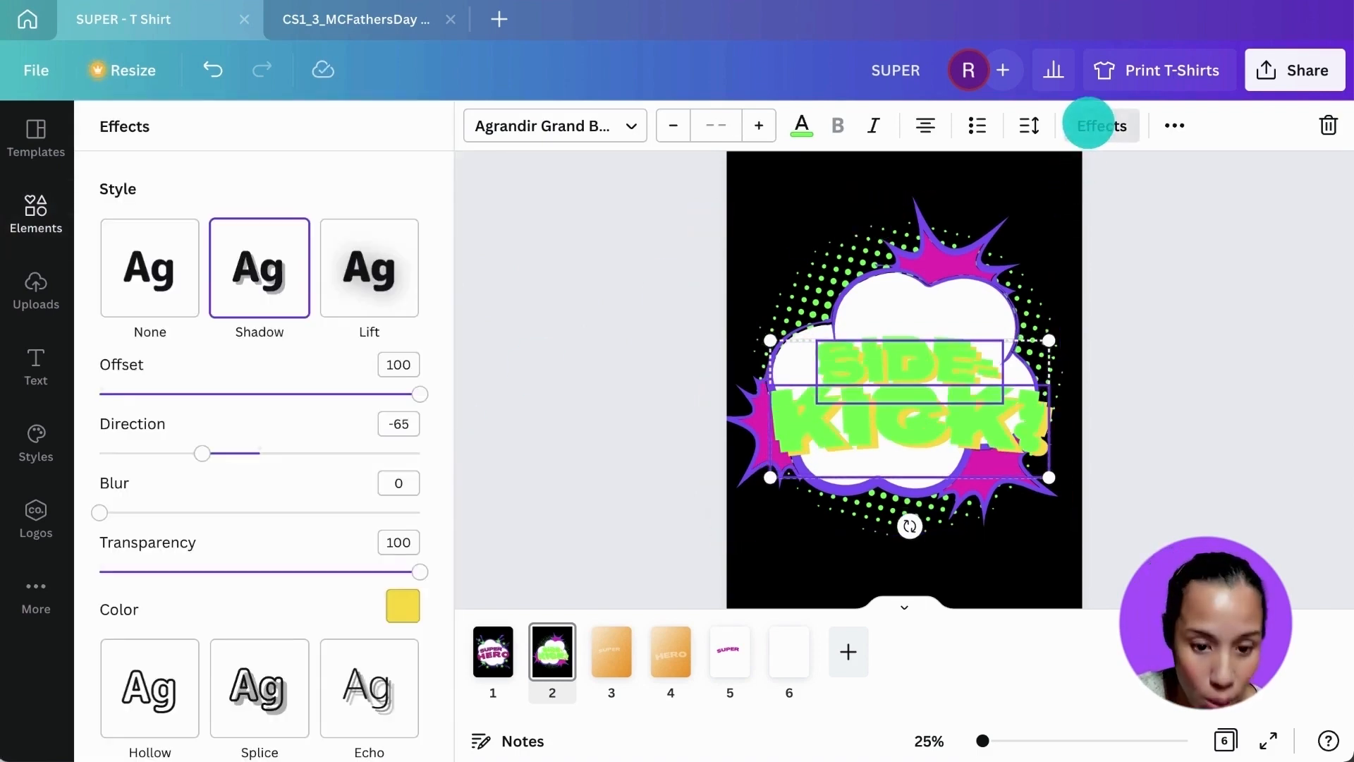
pyautogui.scroll(-2, 178, 588)
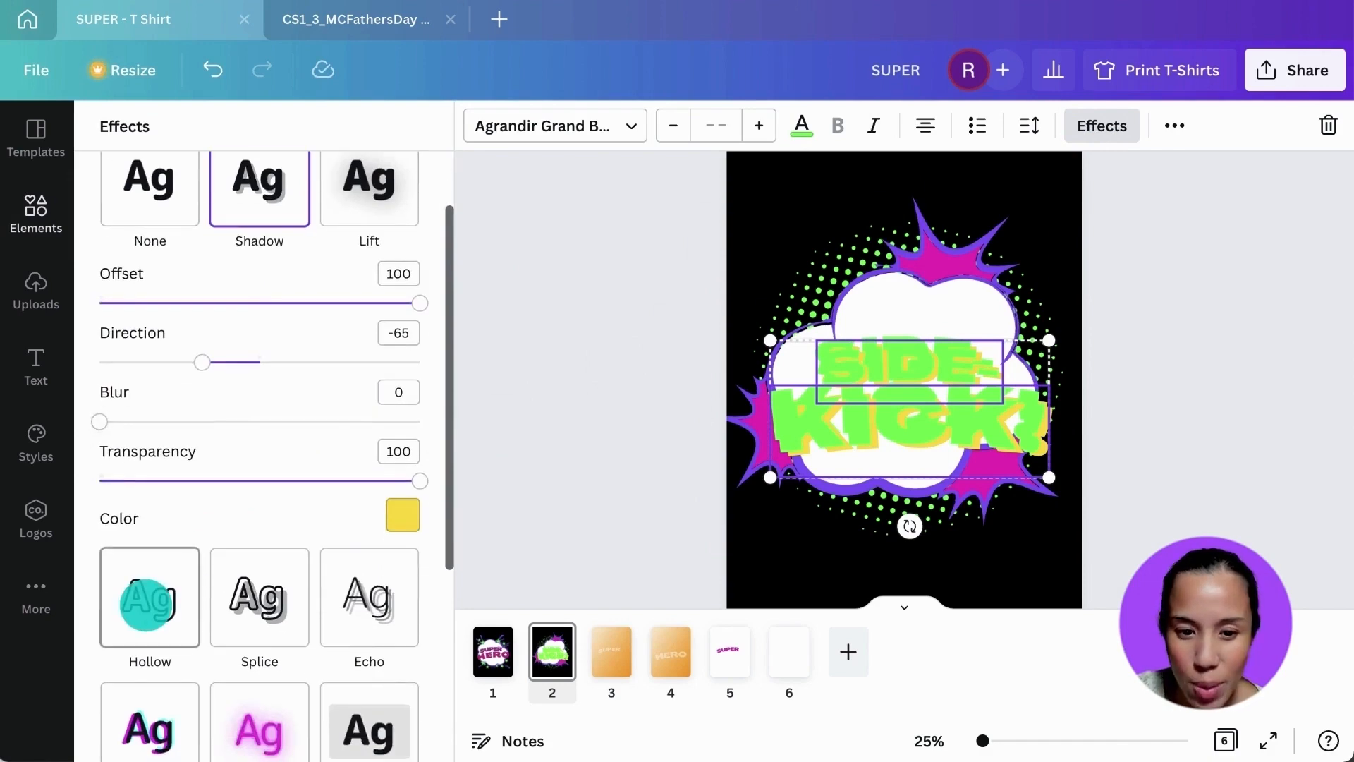
pyautogui.click(144, 605)
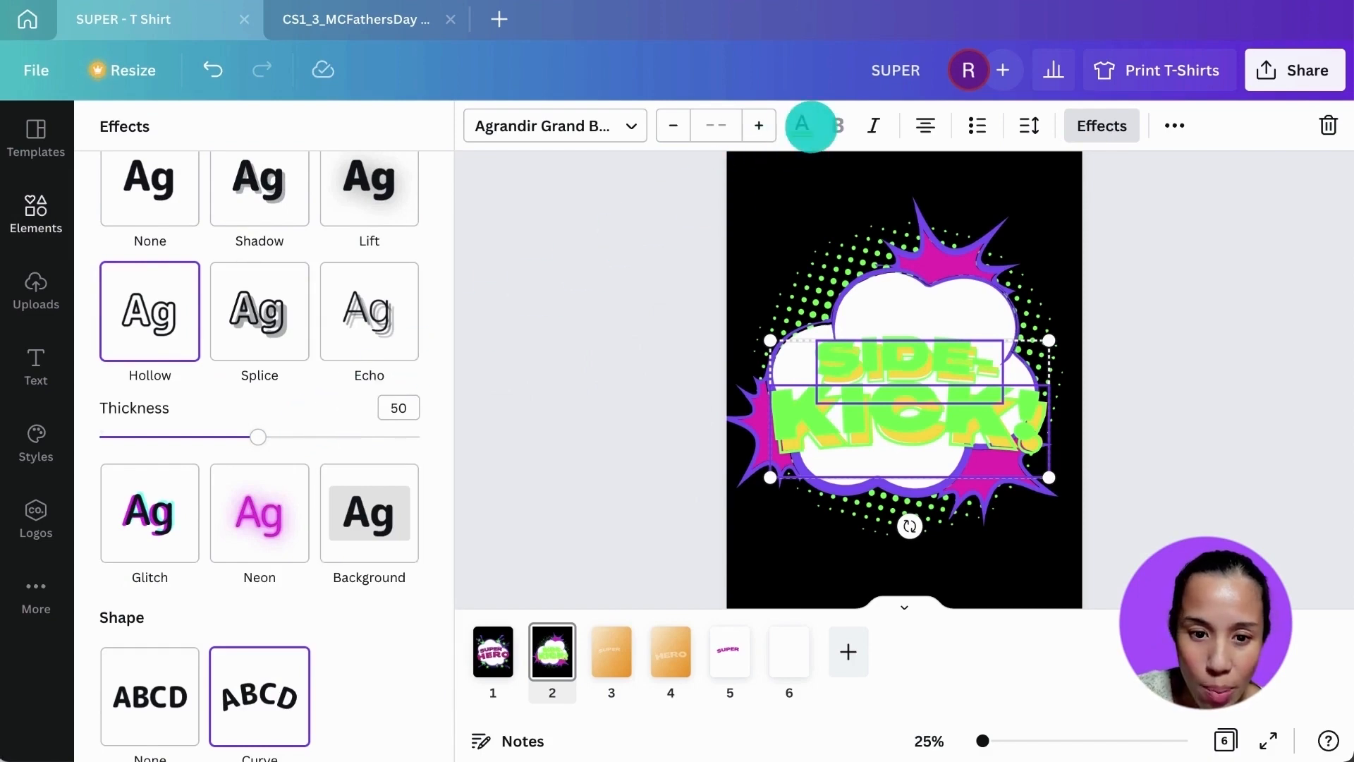
# Change the color of the hollow SIDE- and KICK! copies to black
pyautogui.click(808, 126)
pyautogui.click(177, 235)
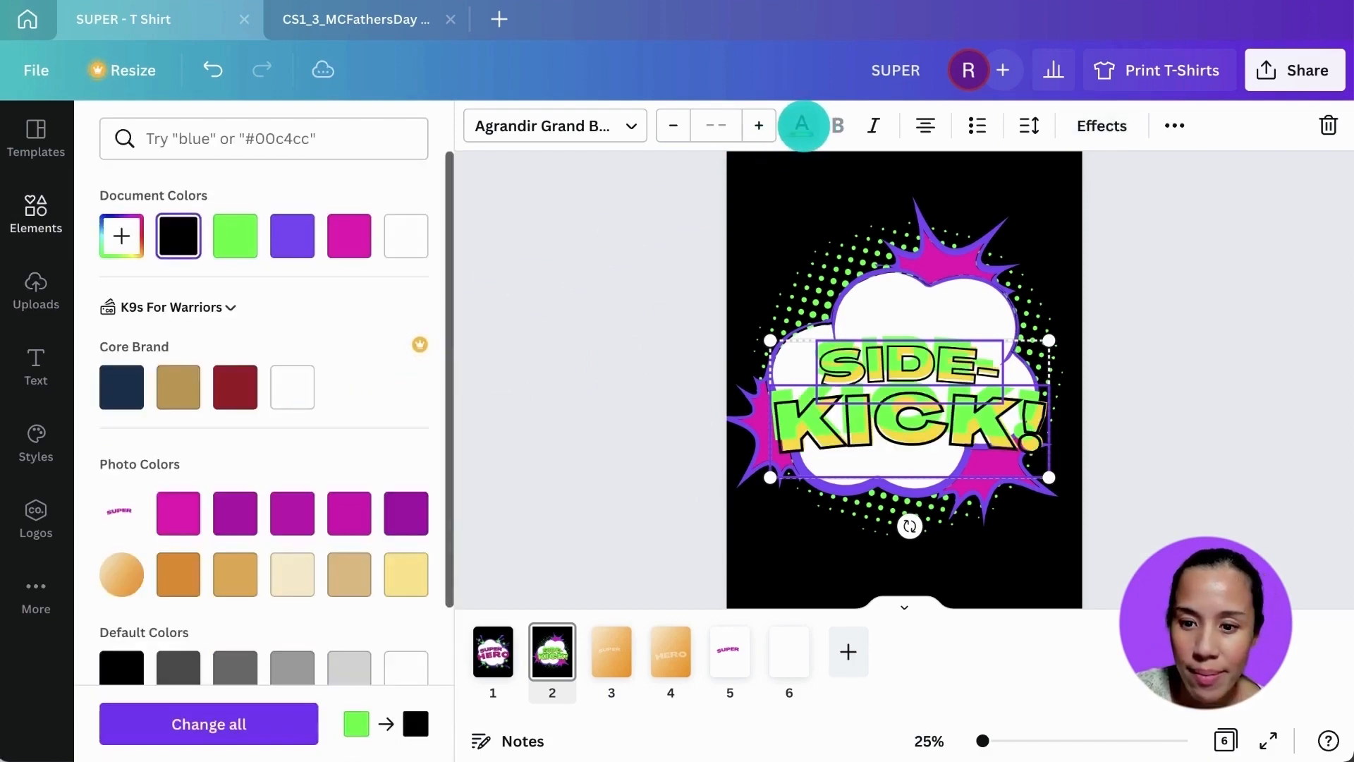
pyautogui.click(802, 126)
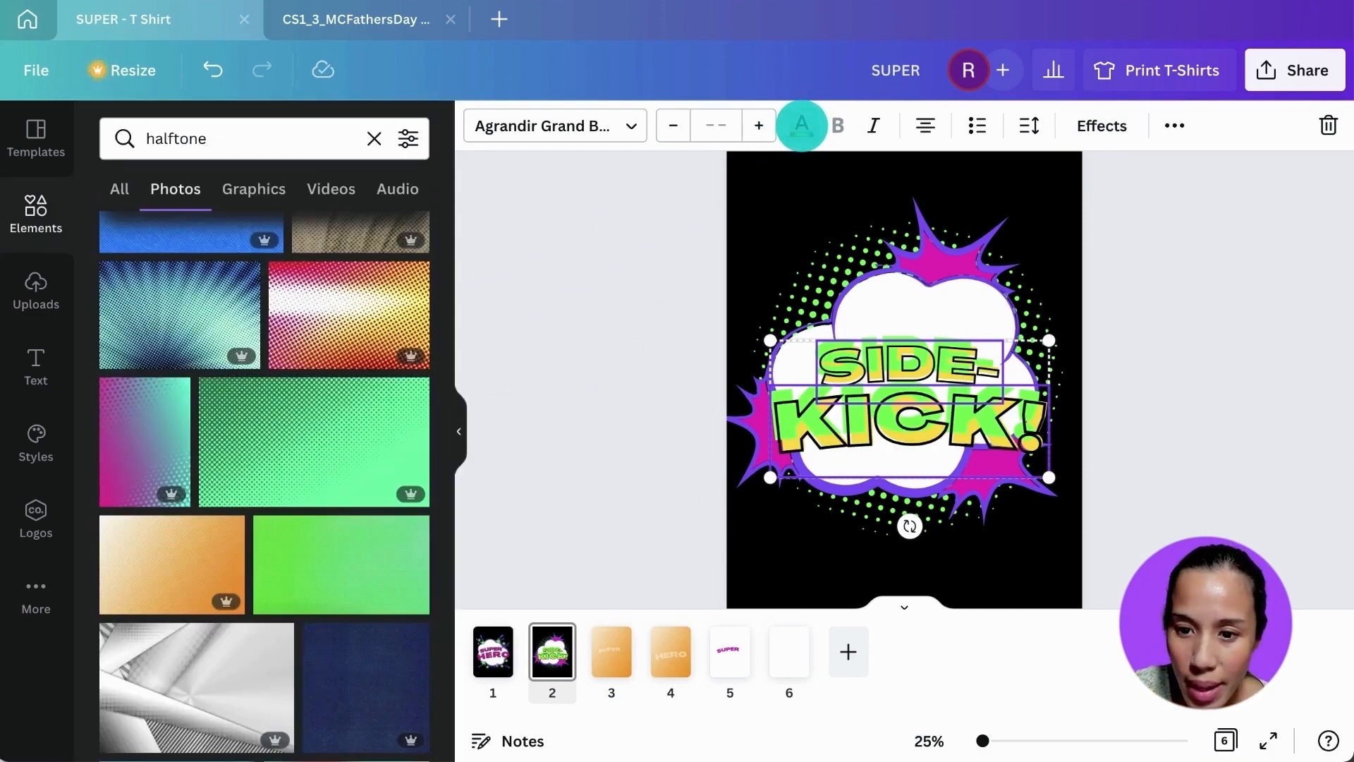
pyautogui.click(842, 263)
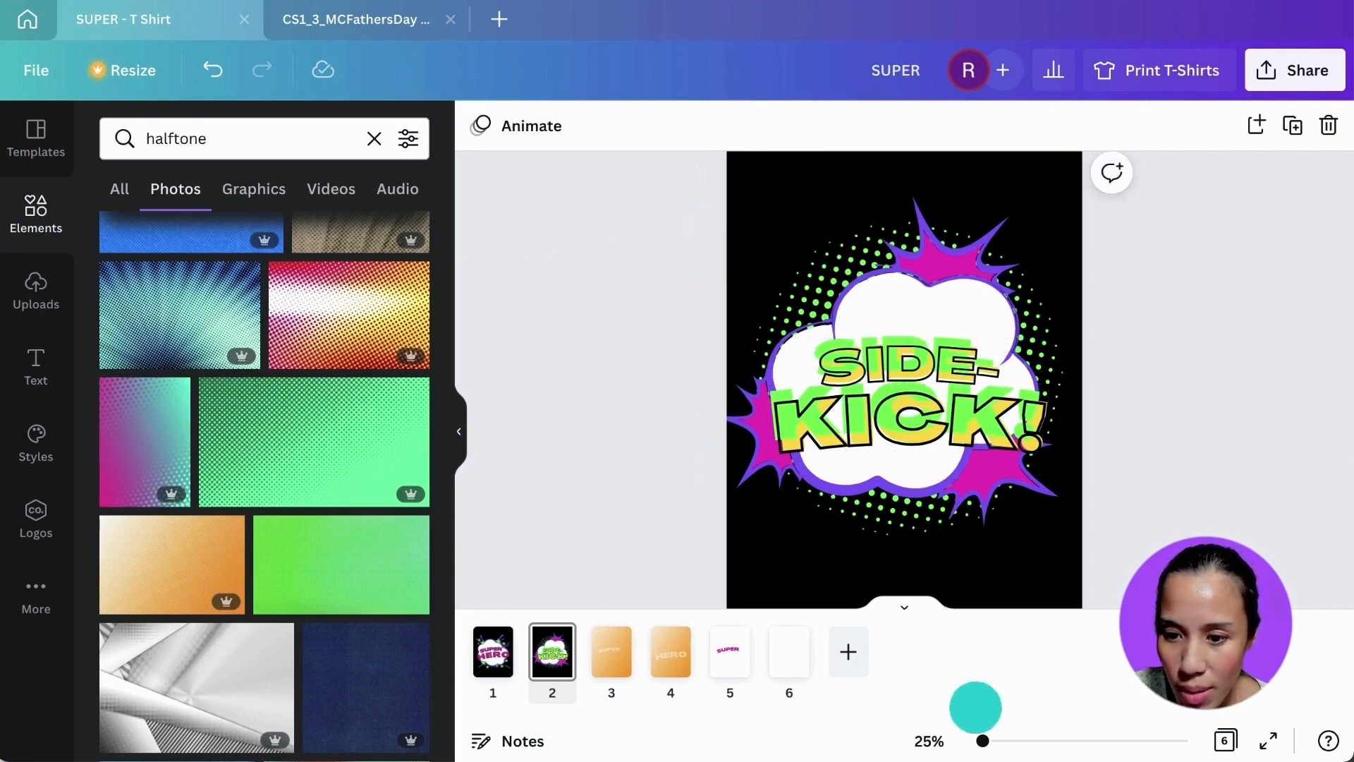
# Increase the Hollow thickness of the black SIDE- outline and select the KICK! outline together with it
pyautogui.moveTo(982, 741); pyautogui.dragTo(1005, 741)
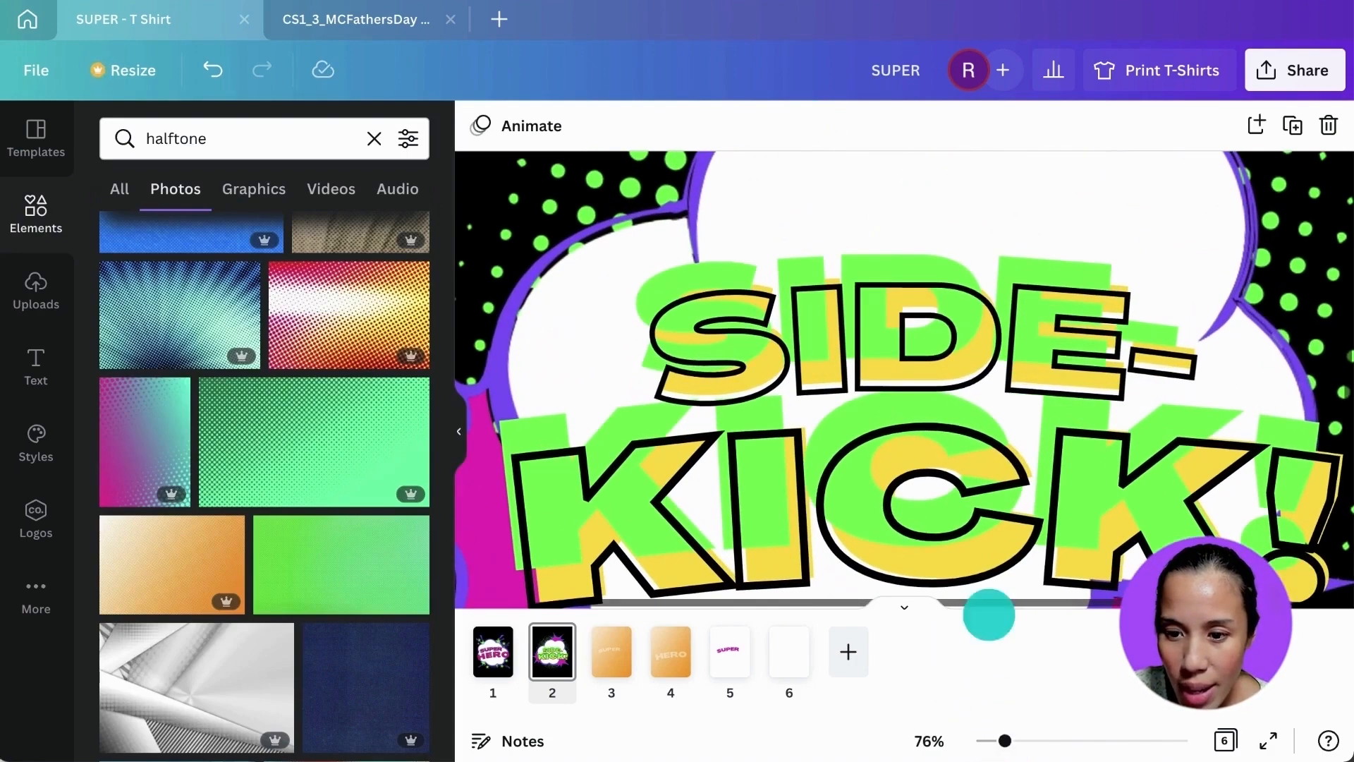
pyautogui.click(961, 371)
pyautogui.click(1089, 124)
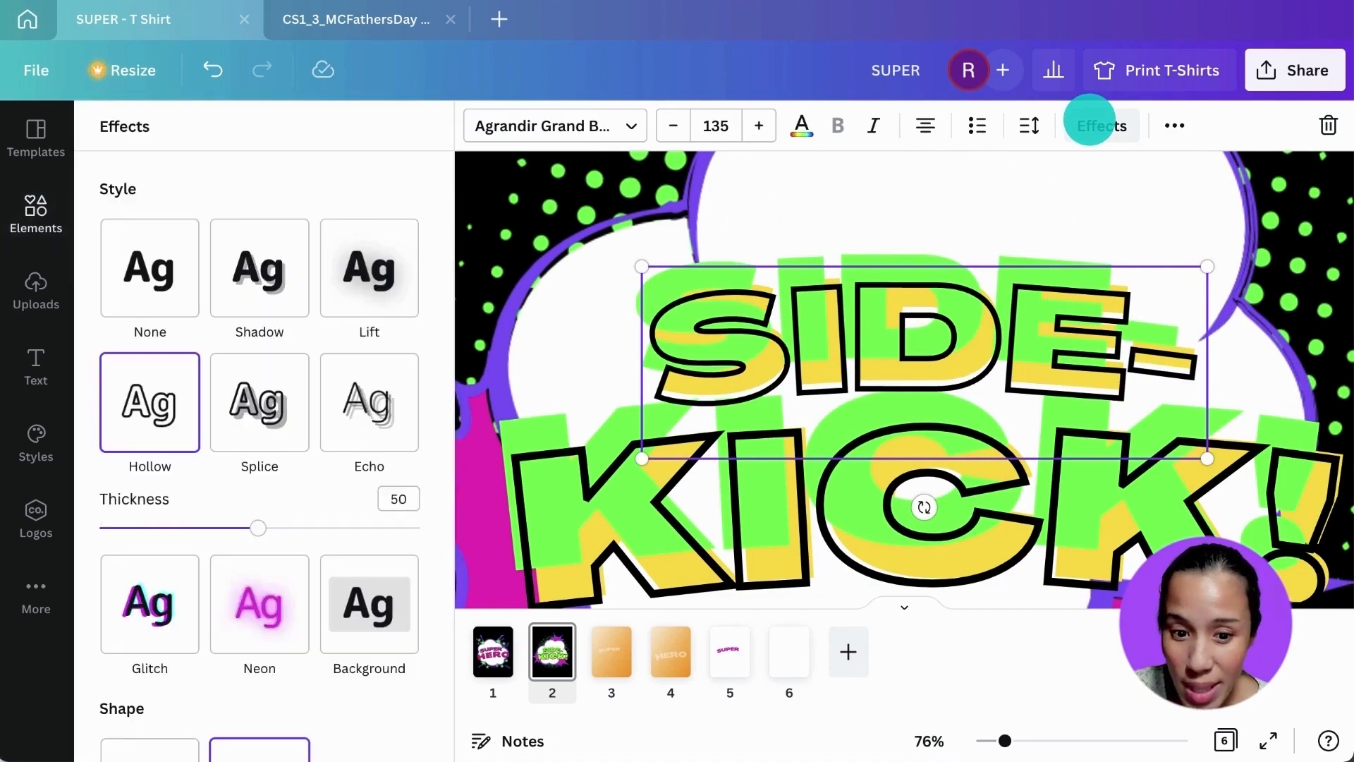
pyautogui.moveTo(260, 527); pyautogui.dragTo(318, 526)
pyautogui.keyDown('shift'); pyautogui.click(658, 497); pyautogui.keyUp('shift')
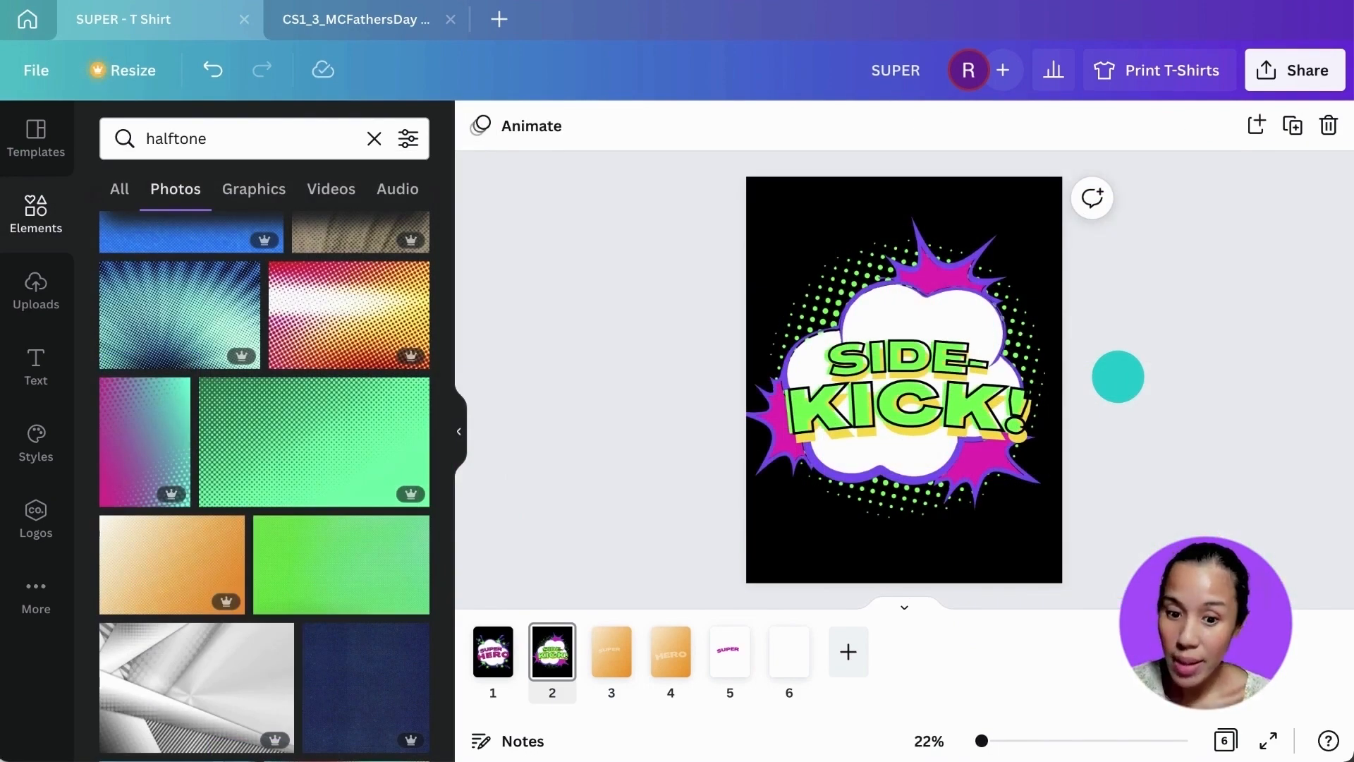
# Open the T-shirt printing options for the SUPER HERO and SIDE-KICK! designs and switch the shirt preview to Men
pyautogui.click(491, 652)
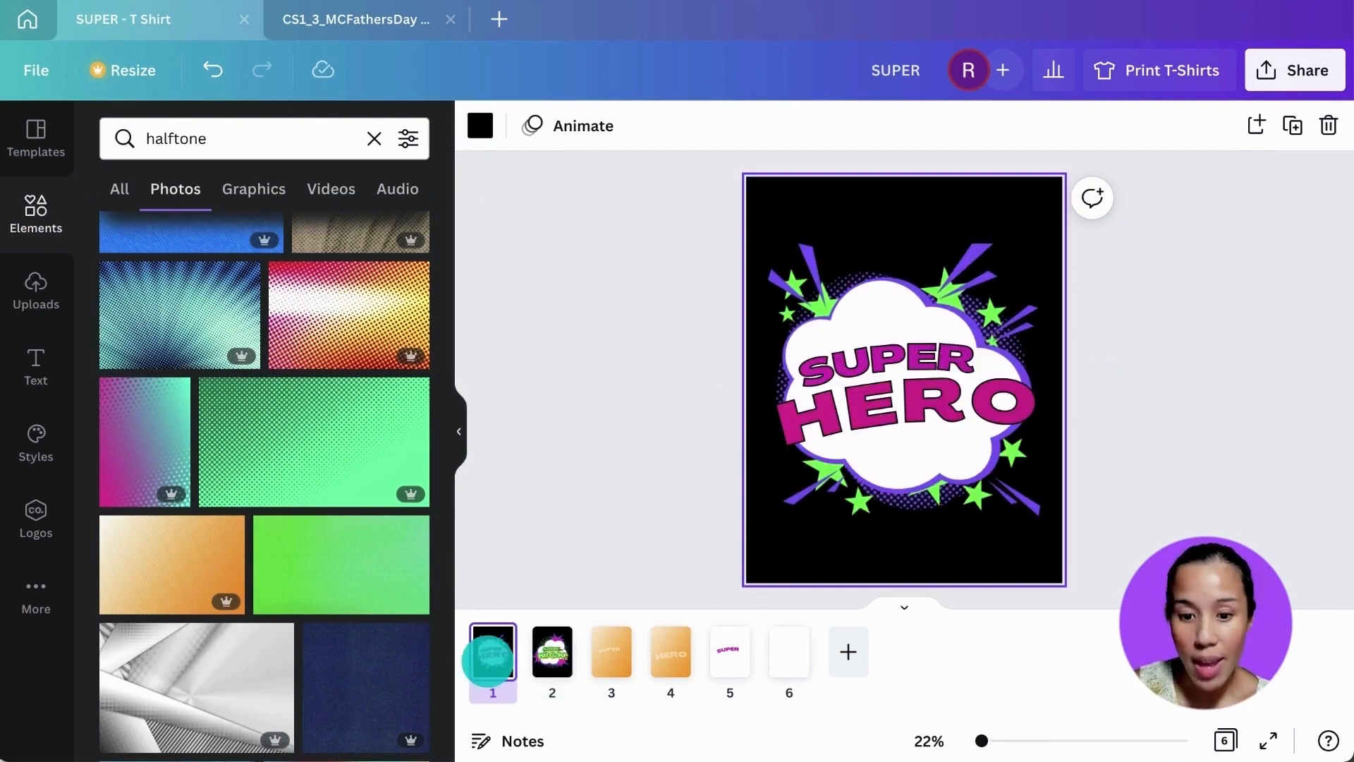
pyautogui.press('Right')
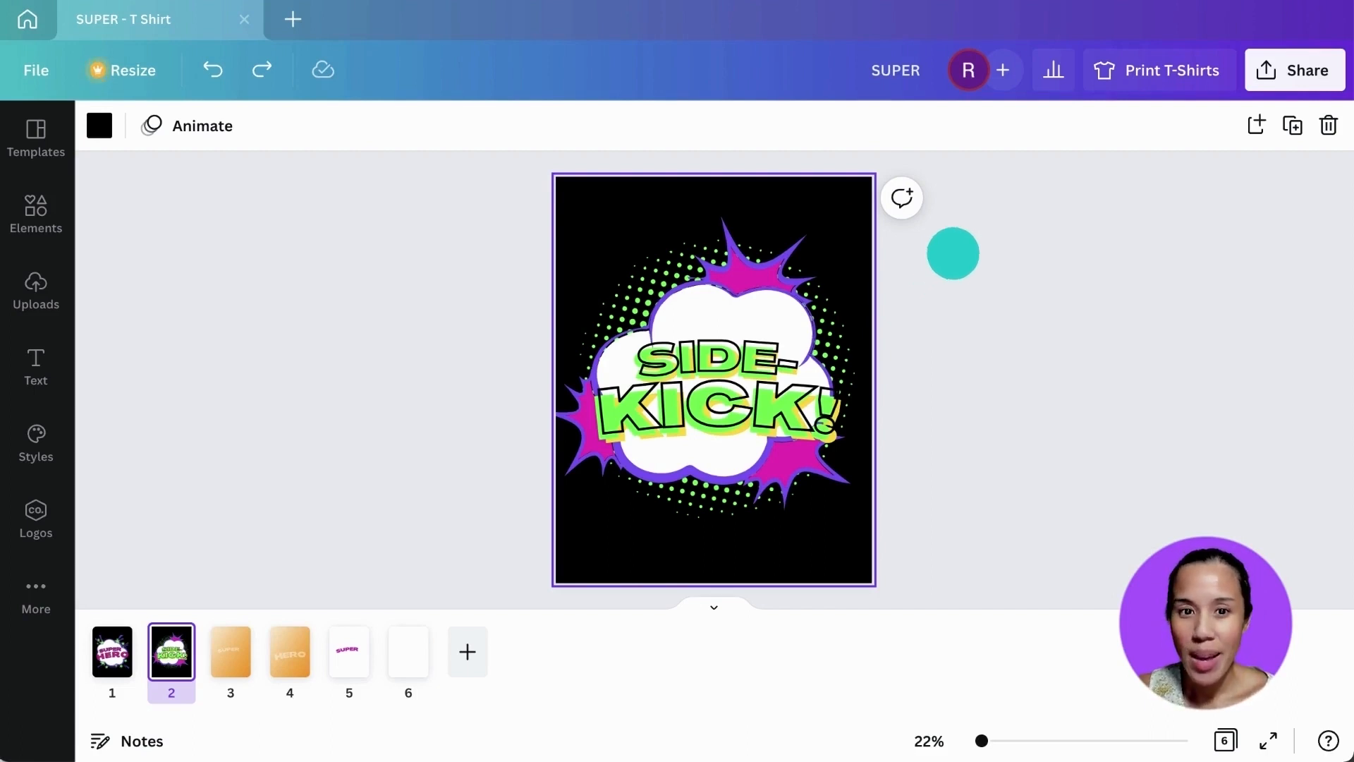
pyautogui.click(1137, 73)
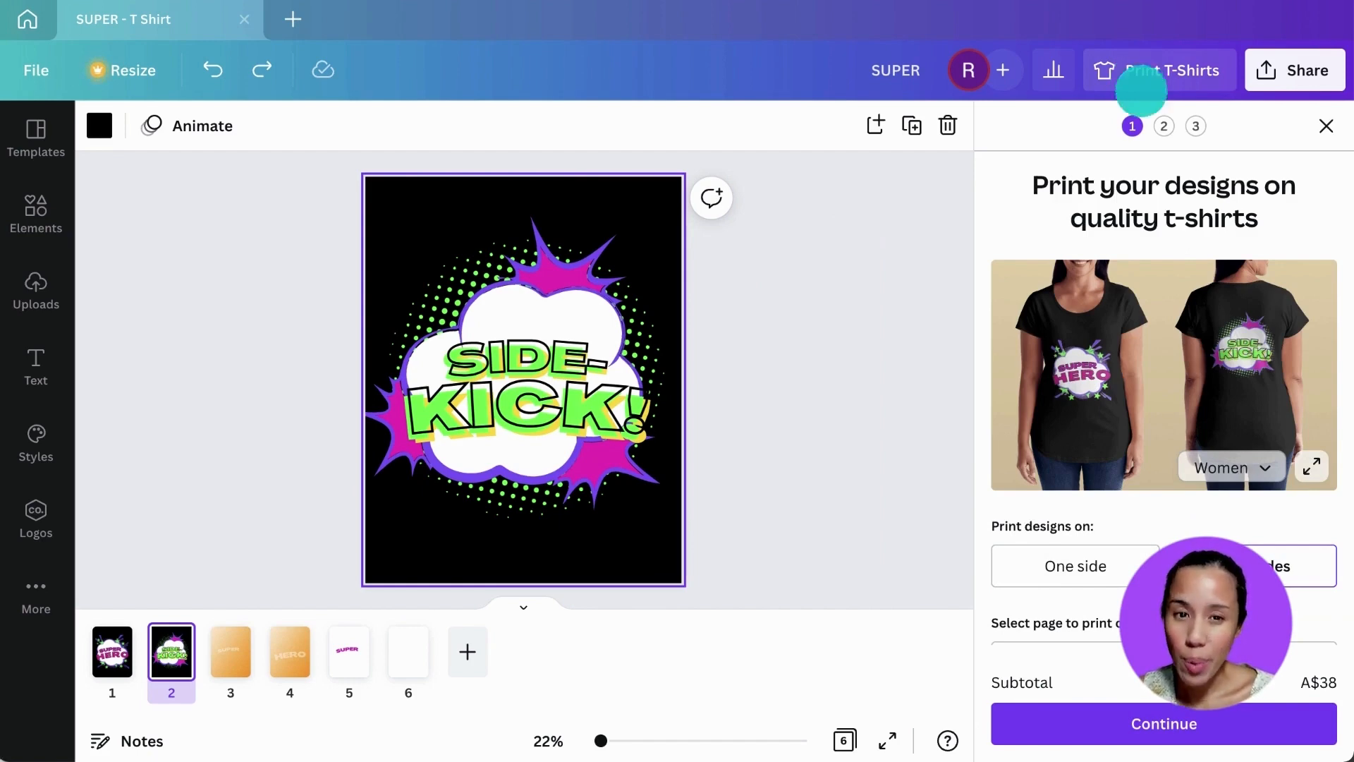
pyautogui.click(1224, 467)
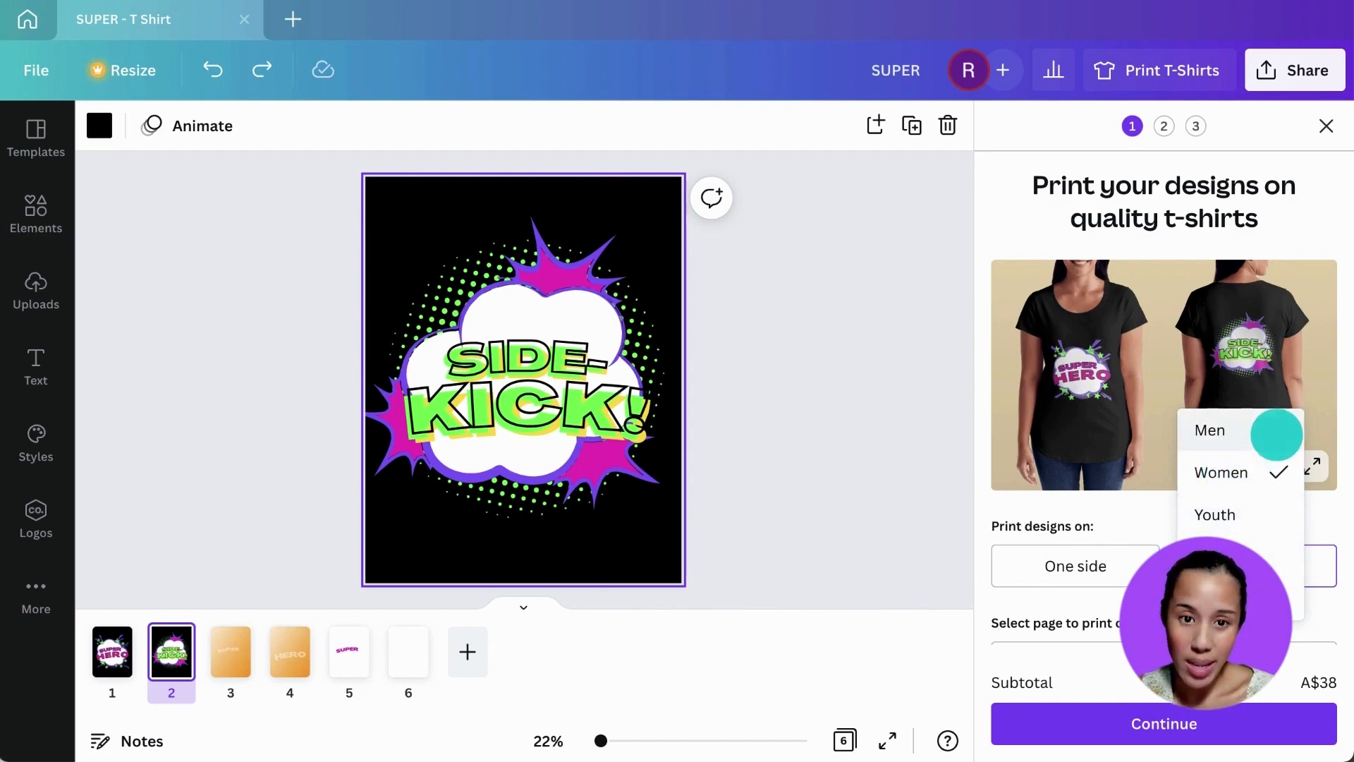
pyautogui.click(1276, 432)
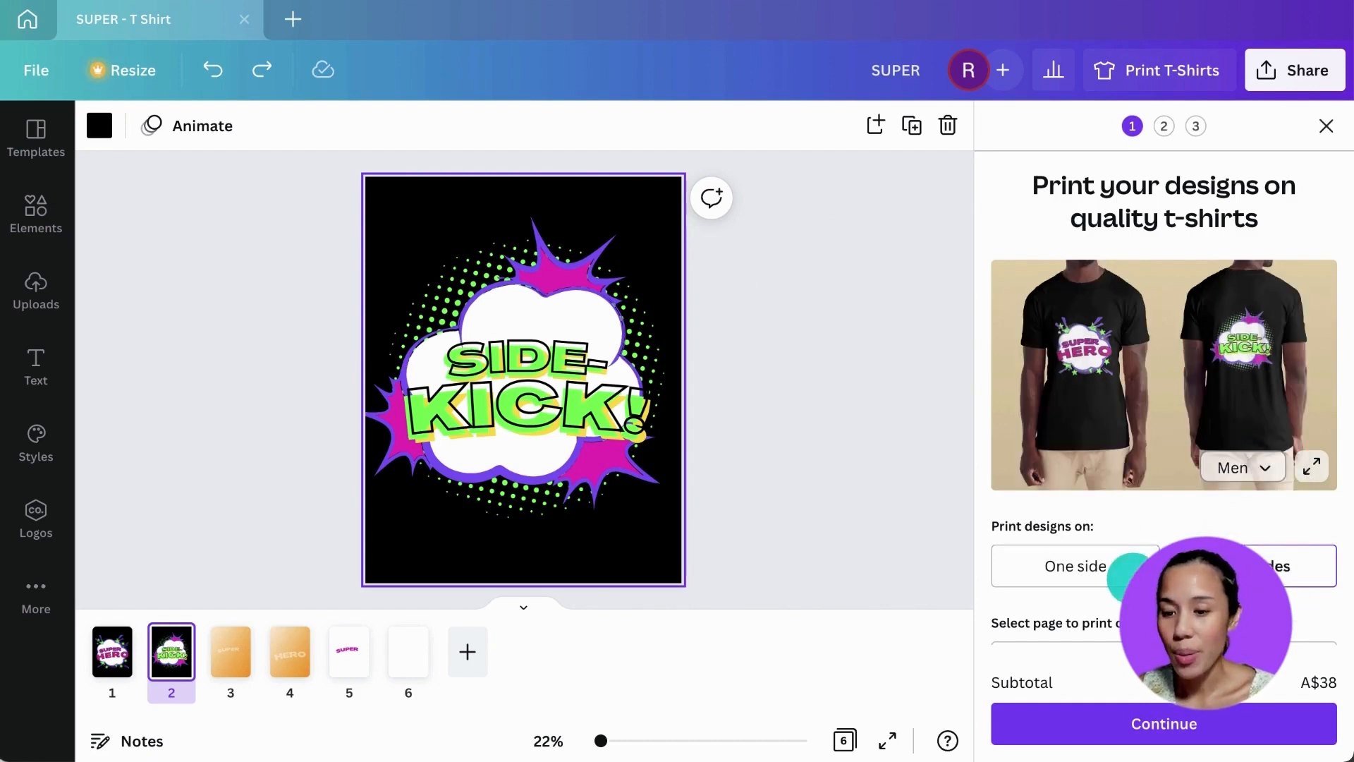
# Set the T-shirt to print on one side only and check the page, color and style options
pyautogui.scroll(-3, 1129, 571)
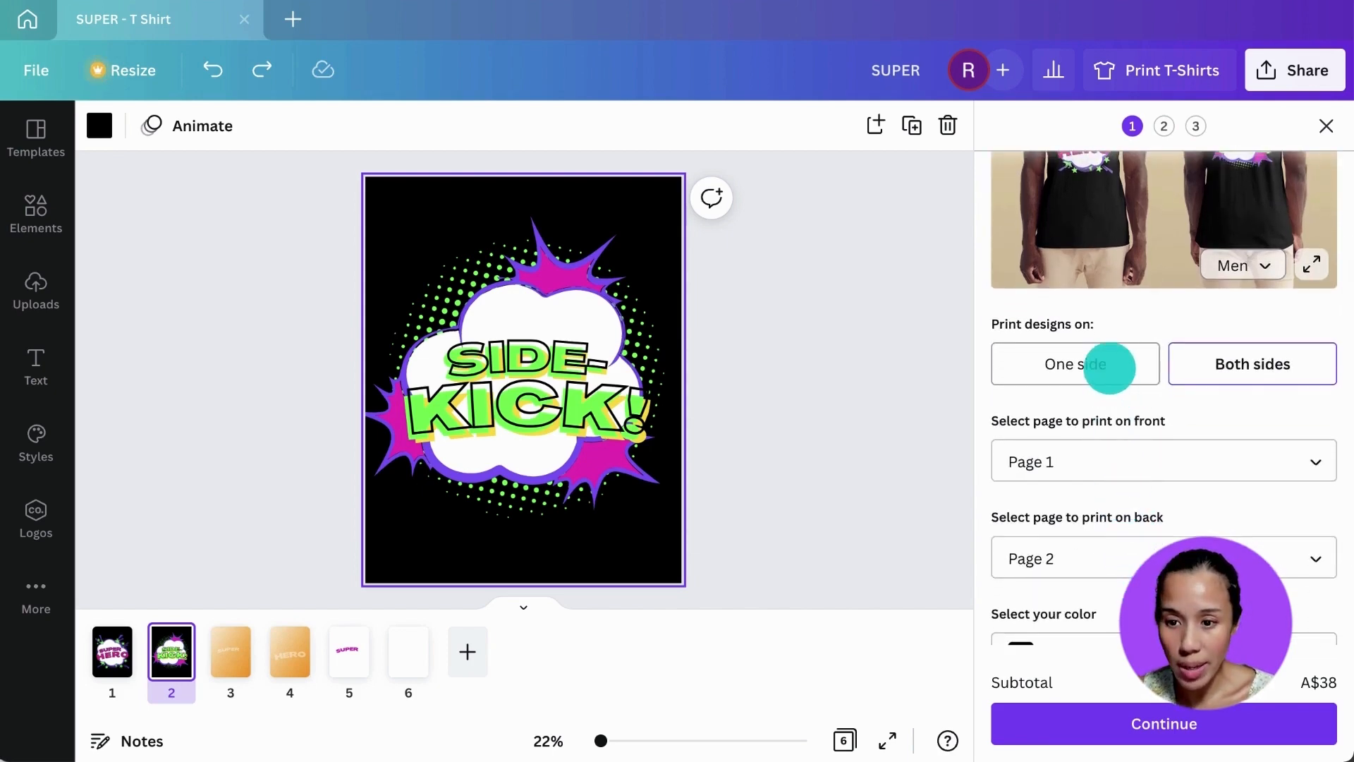
pyautogui.click(1109, 367)
pyautogui.scroll(2, 1109, 367)
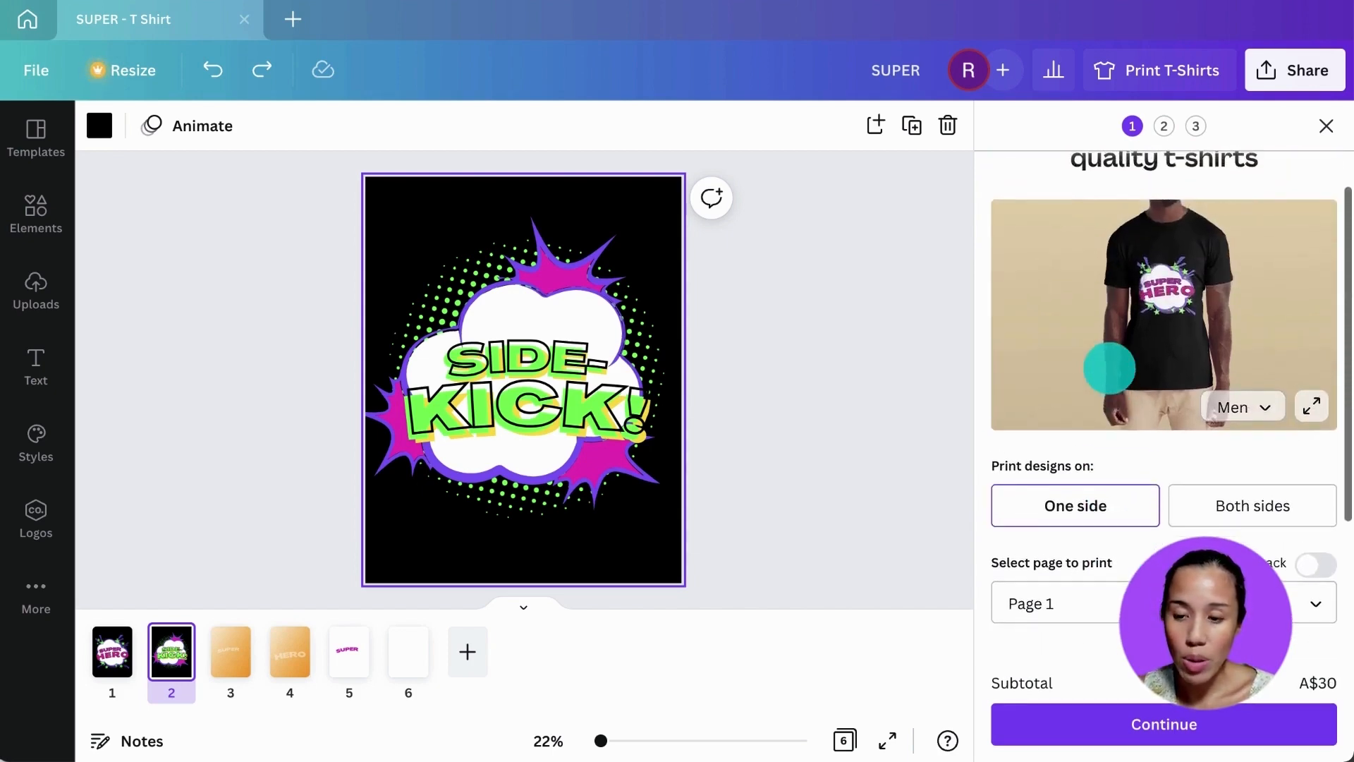
pyautogui.scroll(-1, 1110, 367)
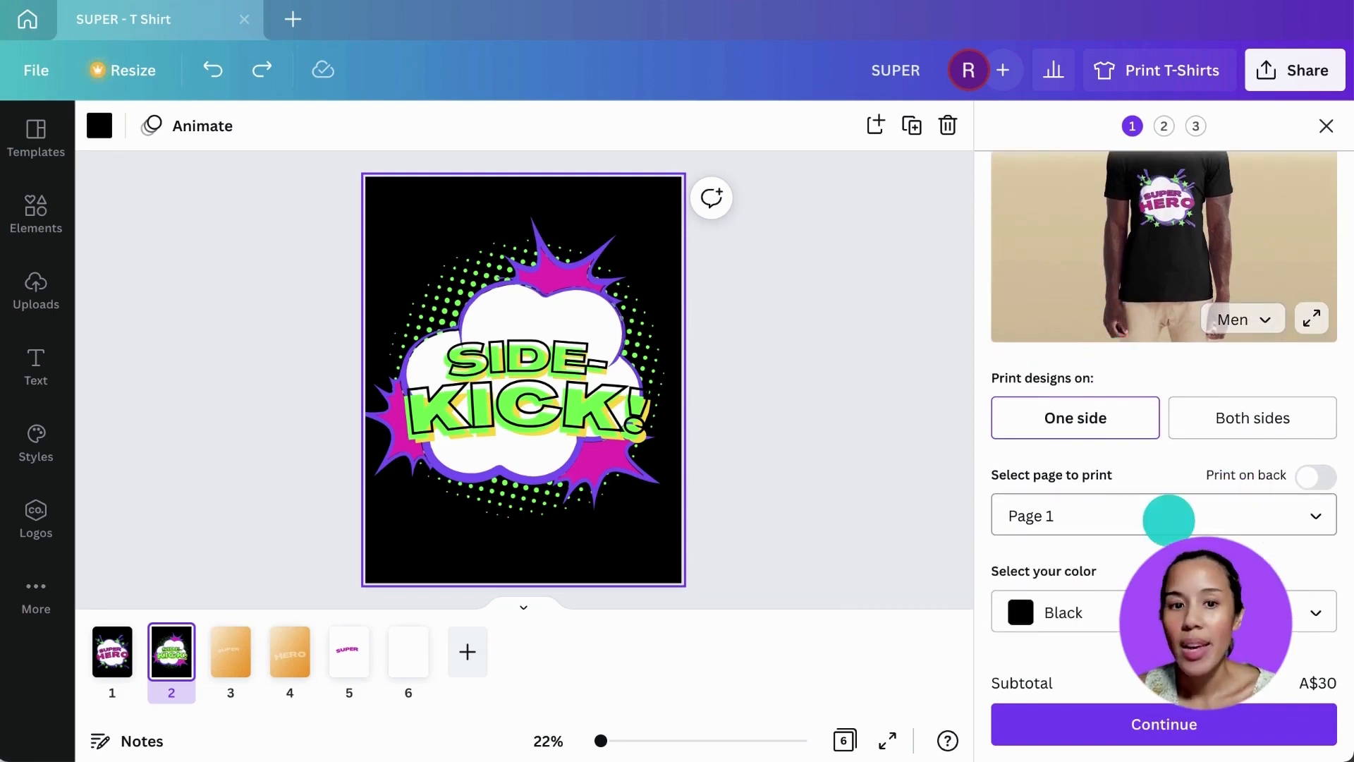
pyautogui.scroll(-2, 1169, 521)
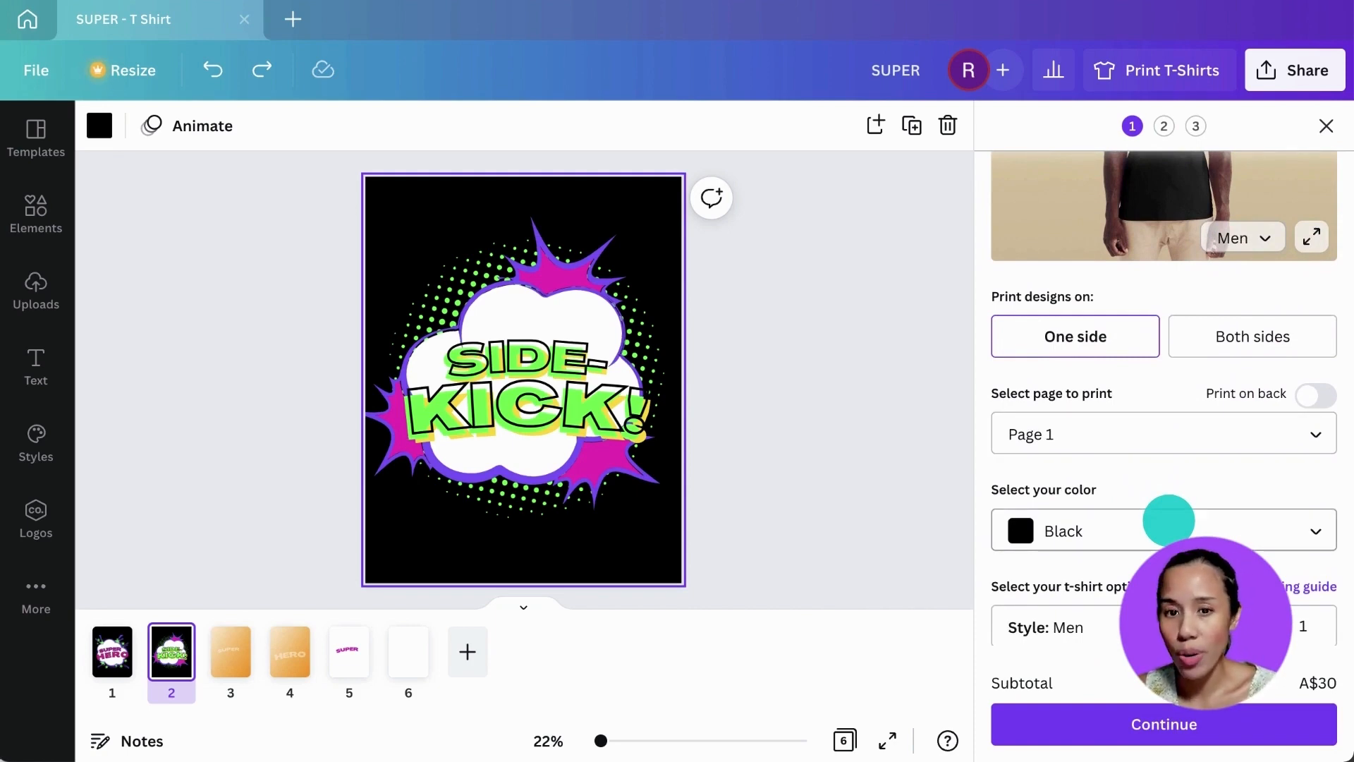
# Compare the shirt colors offered for the Men style with those offered for the Toddler style
pyautogui.click(1169, 520)
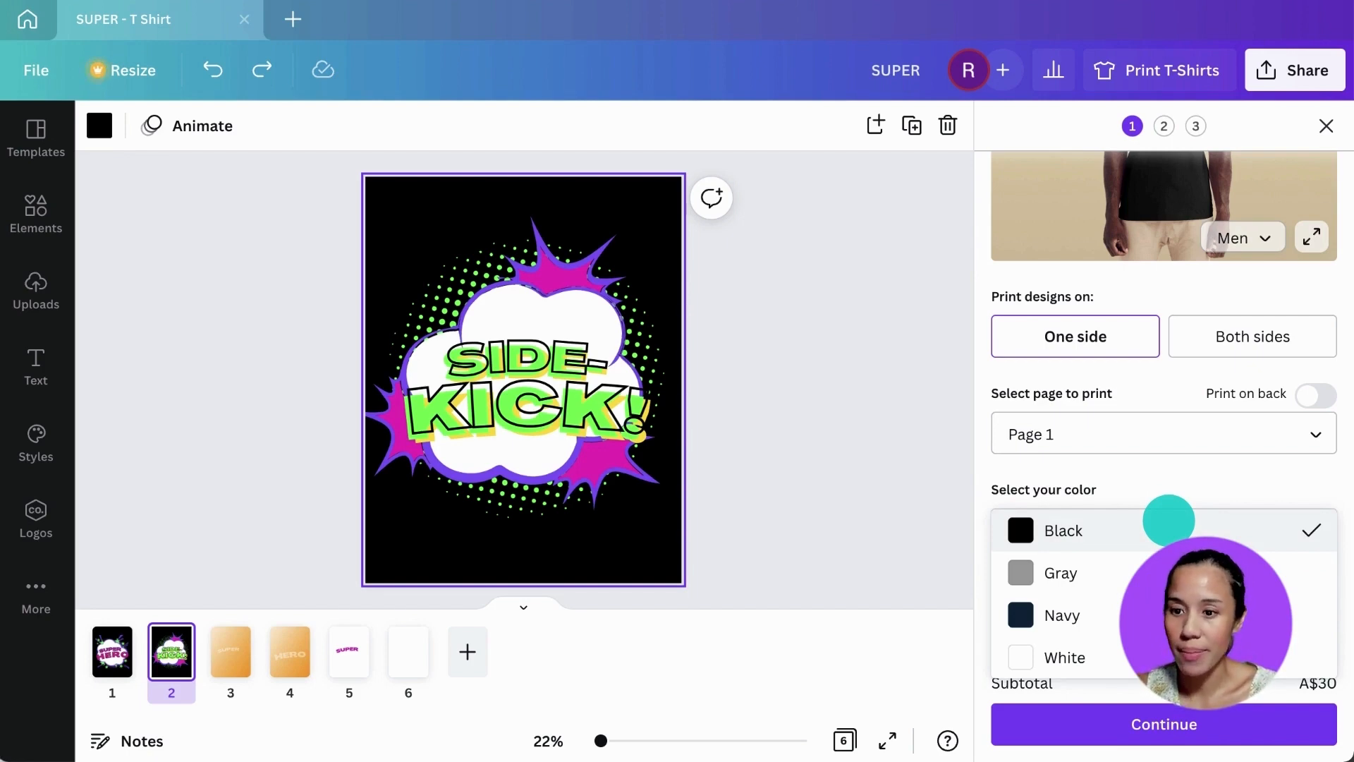
pyautogui.click(1176, 486)
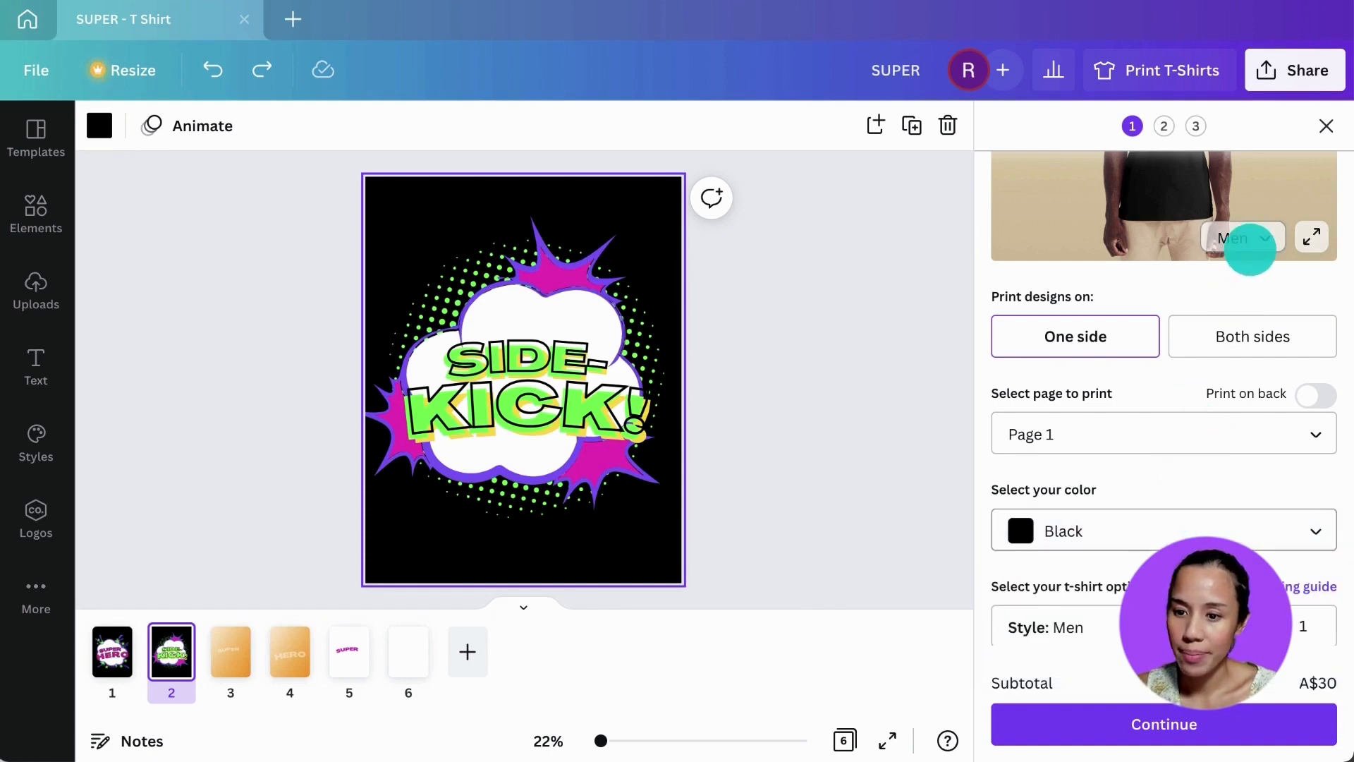
pyautogui.click(1249, 243)
pyautogui.click(1239, 371)
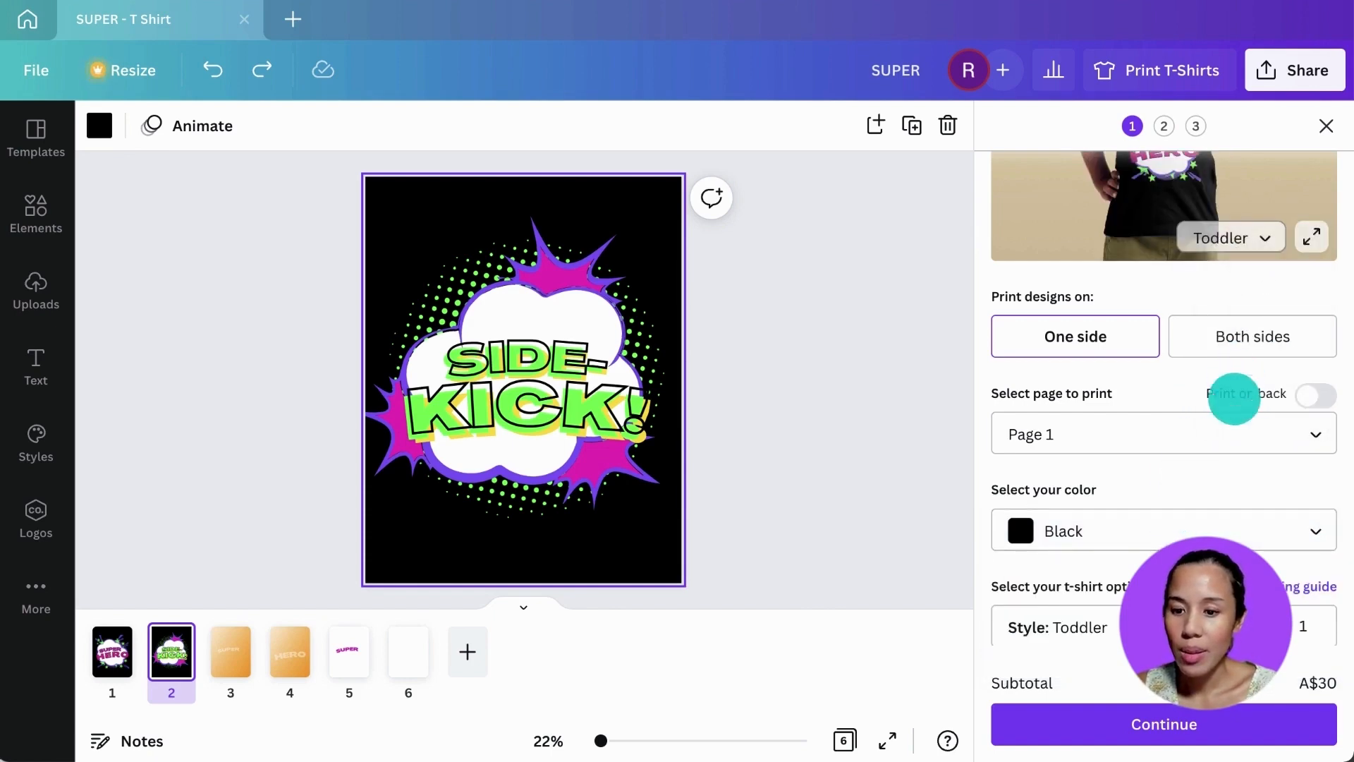
pyautogui.click(1208, 528)
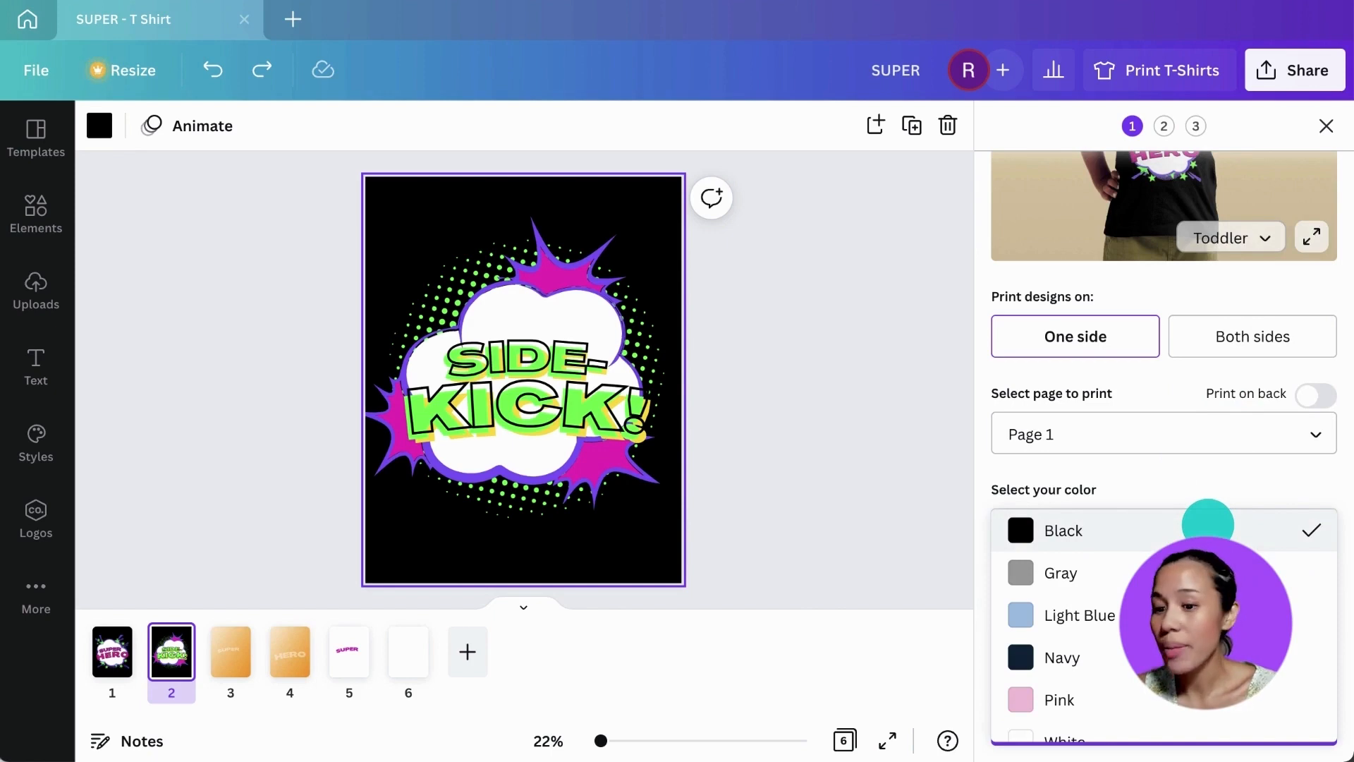
pyautogui.scroll(-1, 1209, 525)
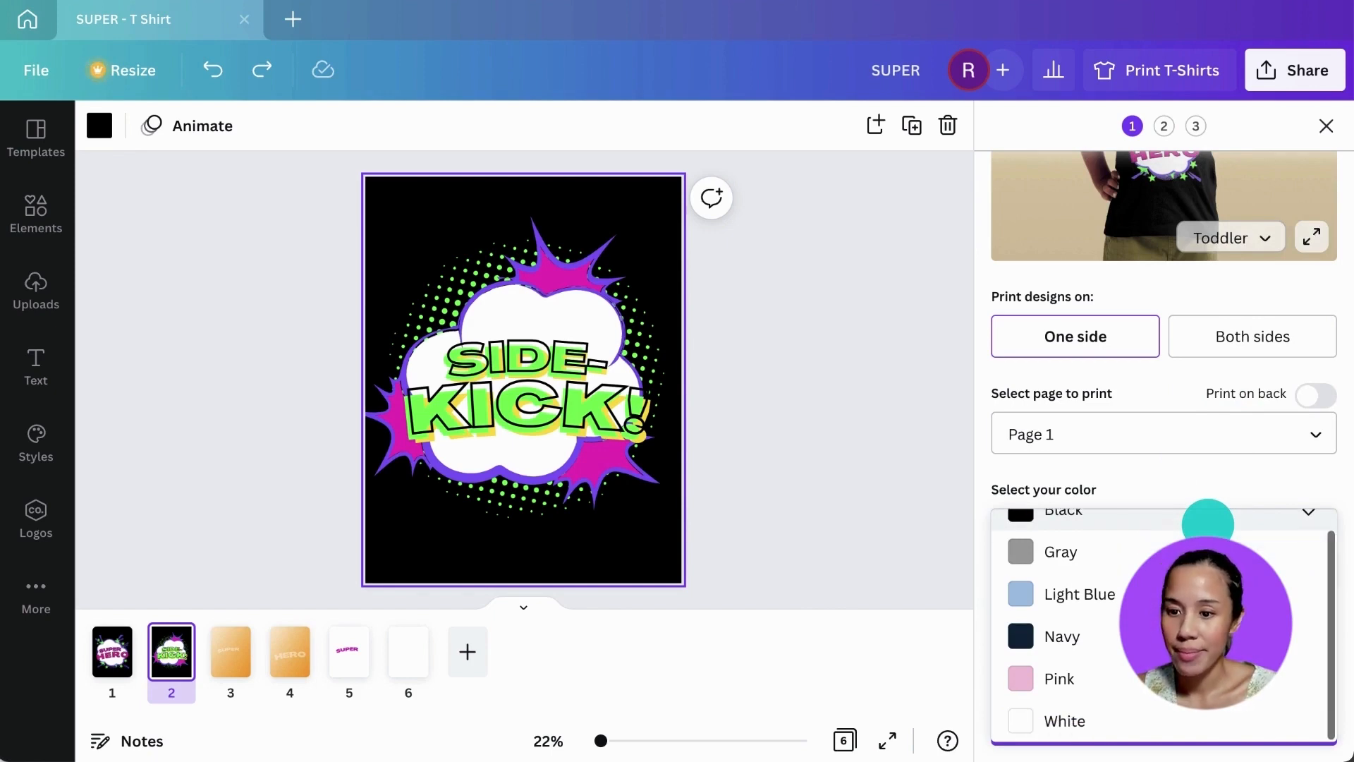
pyautogui.click(1058, 515)
# Return the shirt style to Men and review the printing options and preview
pyautogui.click(1231, 238)
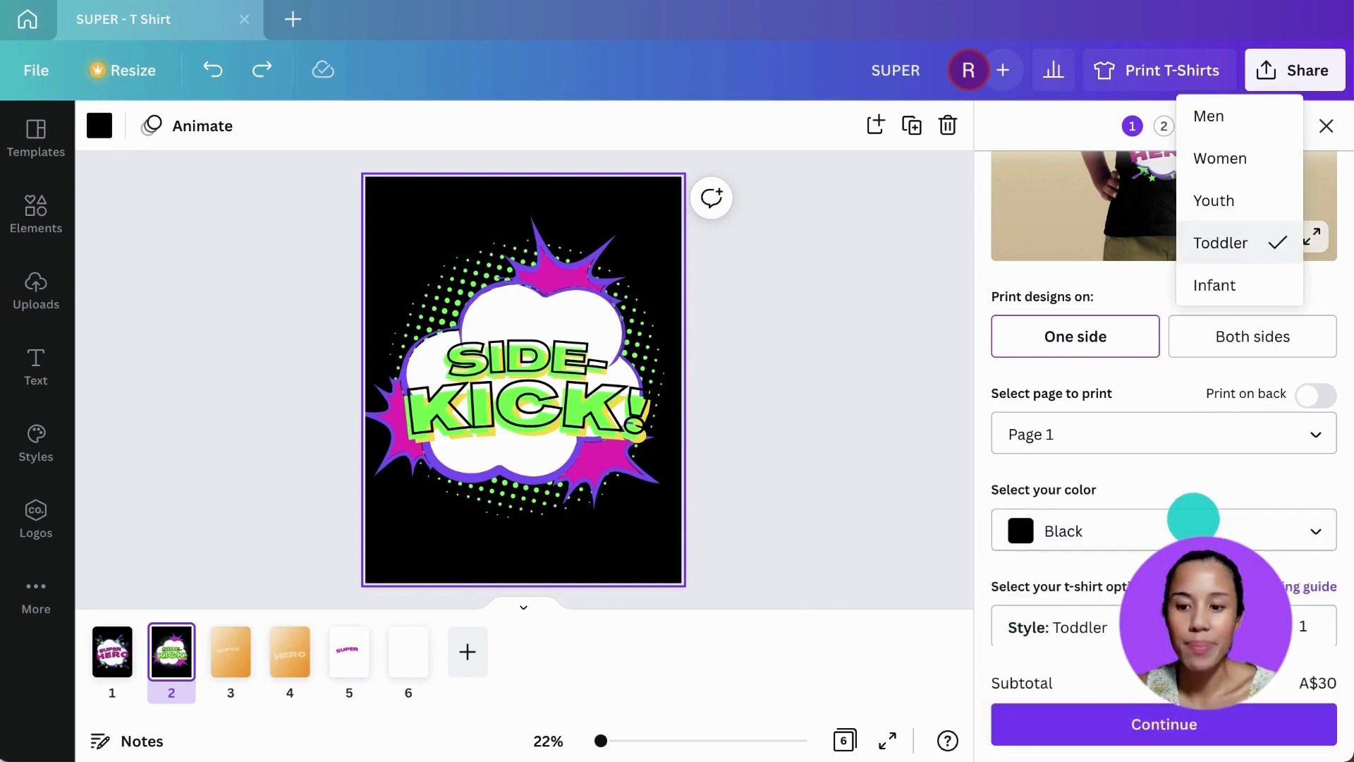
pyautogui.press('Up')
pyautogui.press('Up')
pyautogui.press('Up')
pyautogui.press('Return')
pyautogui.scroll(-2, 1126, 492)
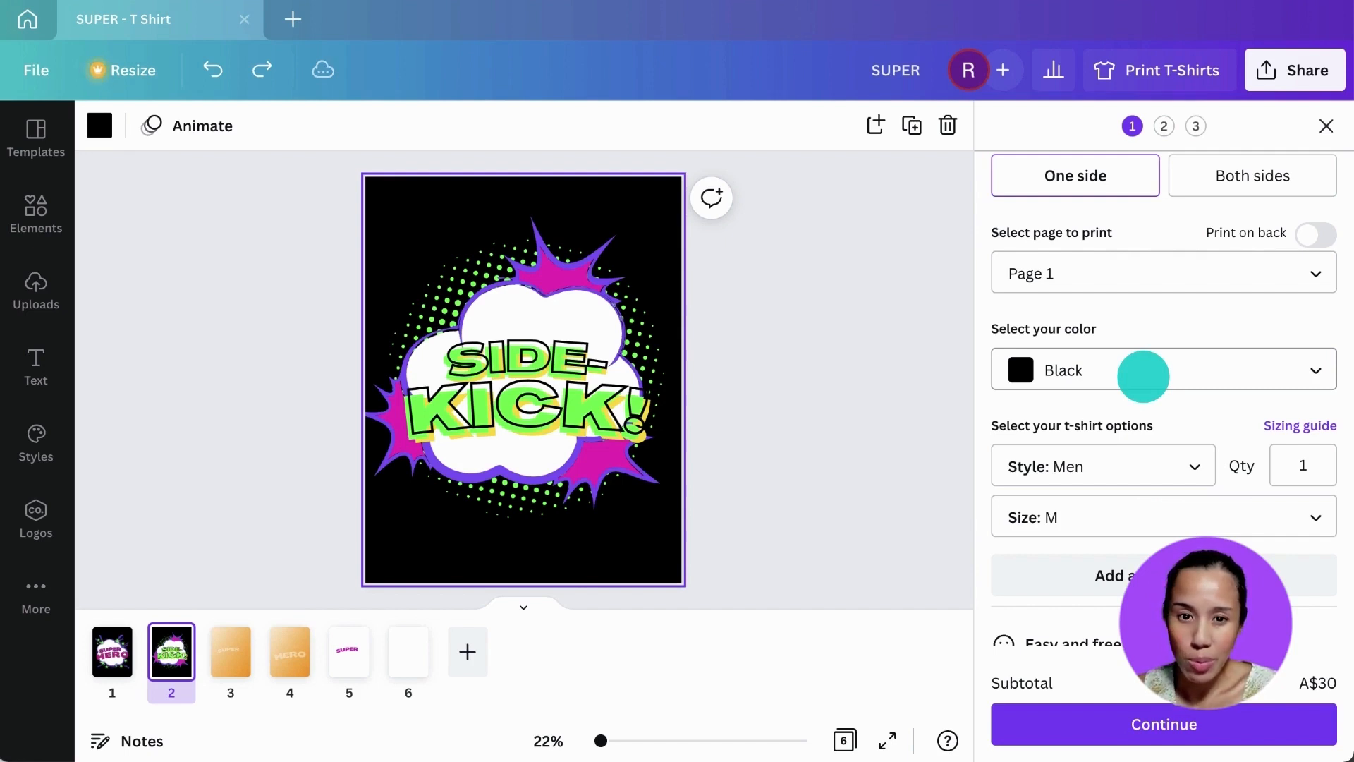
pyautogui.scroll(5, 1143, 376)
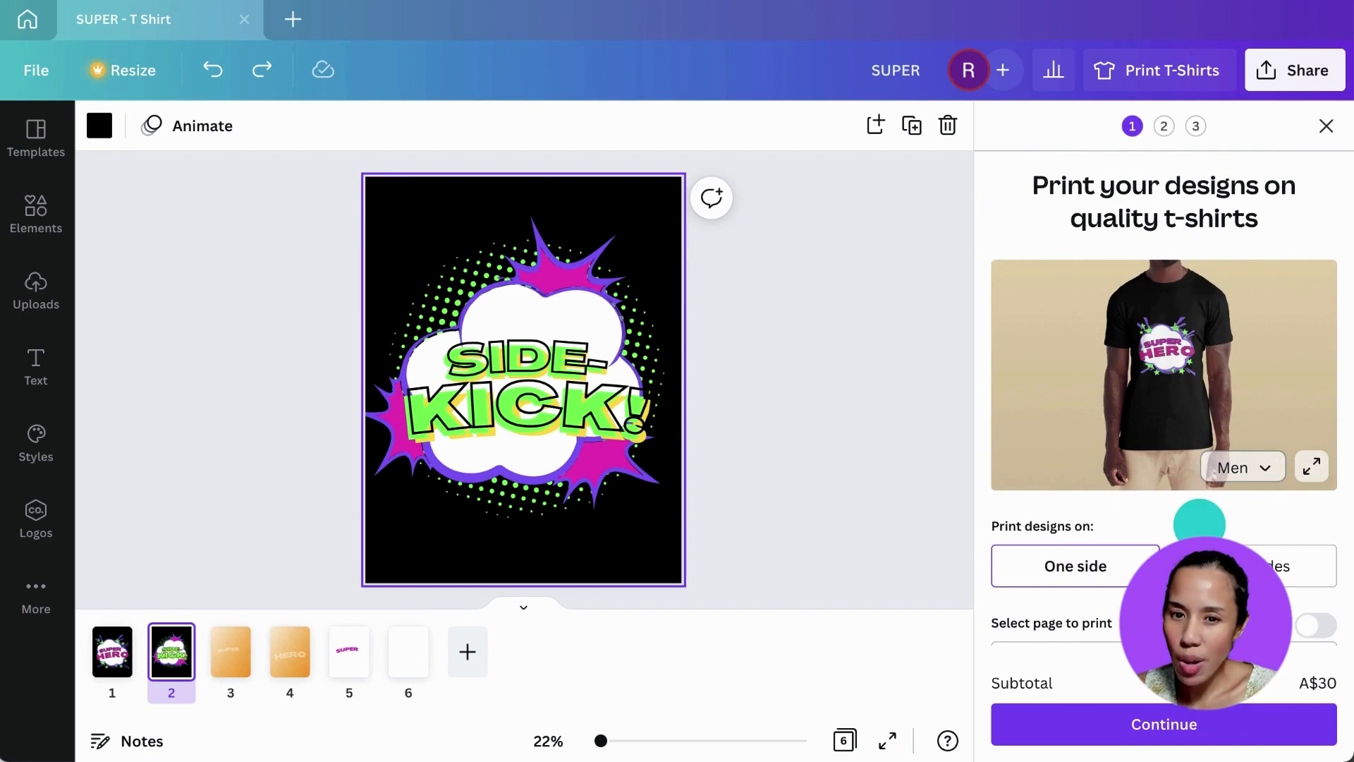
# Preview the SUPER HERO T-shirt in Gray and set its color back to Black
pyautogui.scroll(-4, 1200, 524)
pyautogui.click(1199, 522)
pyautogui.click(1200, 537)
pyautogui.scroll(3, 1152, 438)
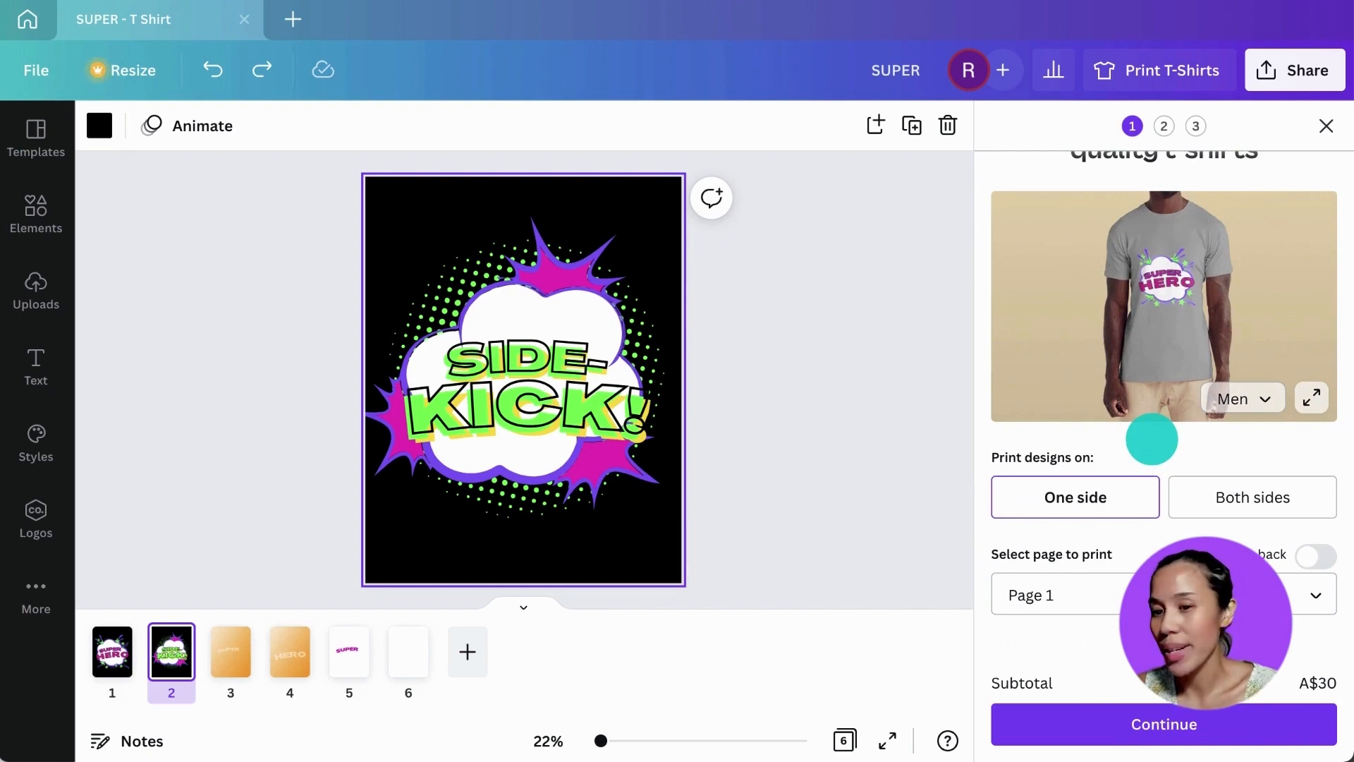
pyautogui.scroll(-3, 1152, 438)
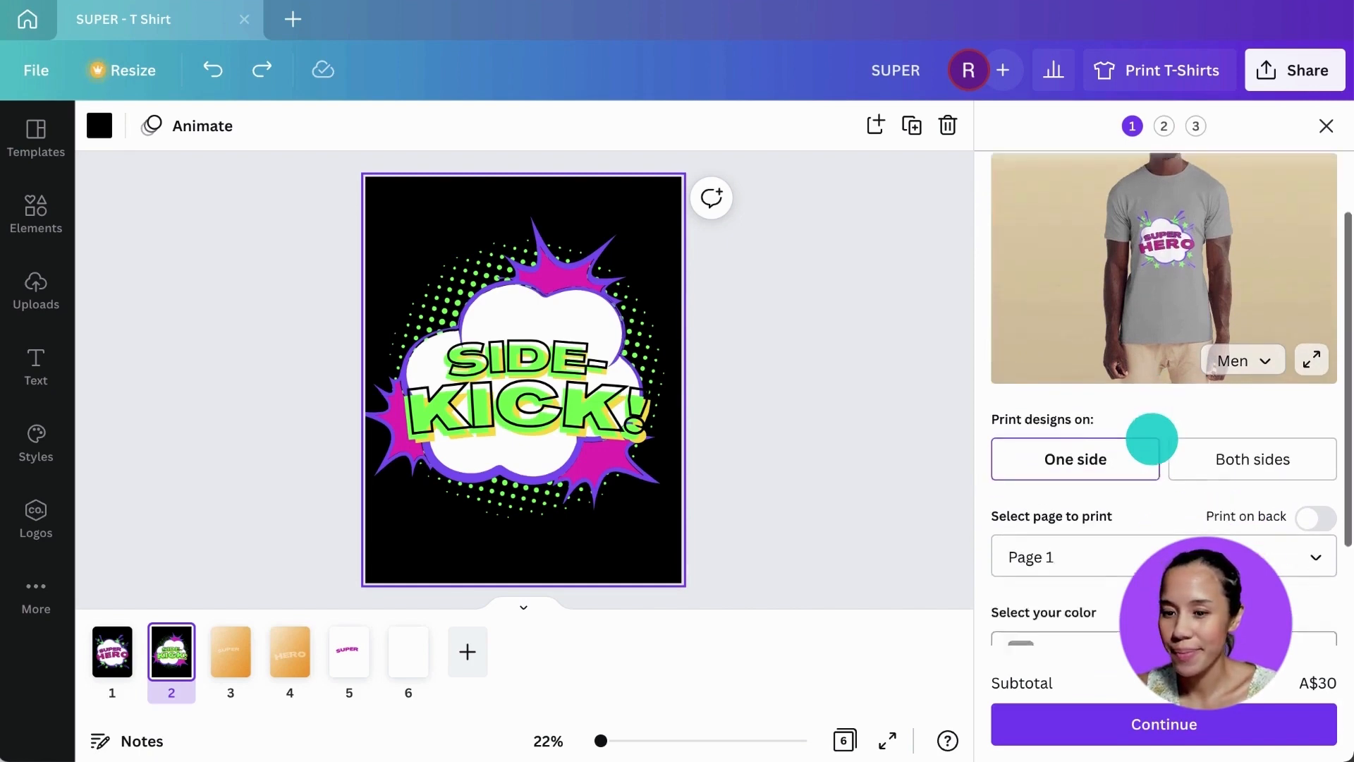
pyautogui.click(1159, 532)
pyautogui.click(1157, 494)
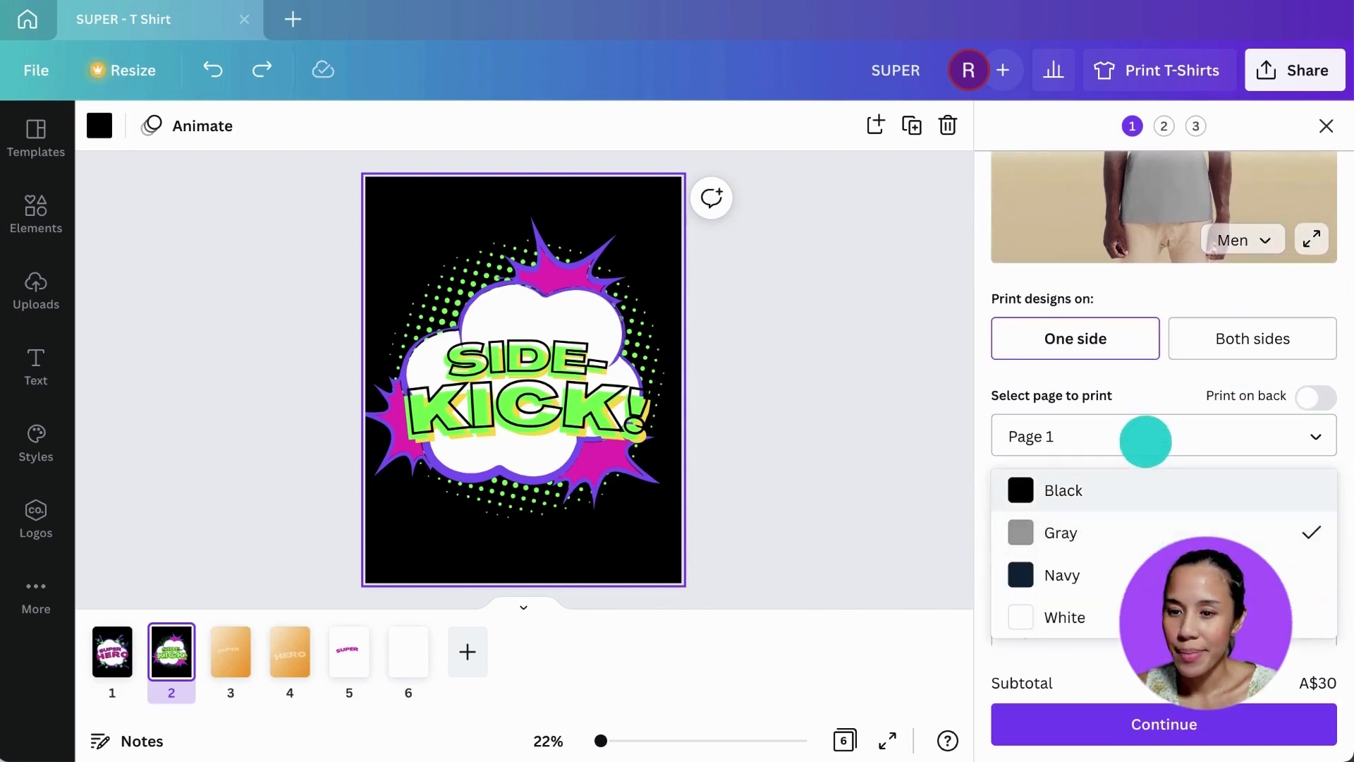
pyautogui.scroll(3, 1131, 357)
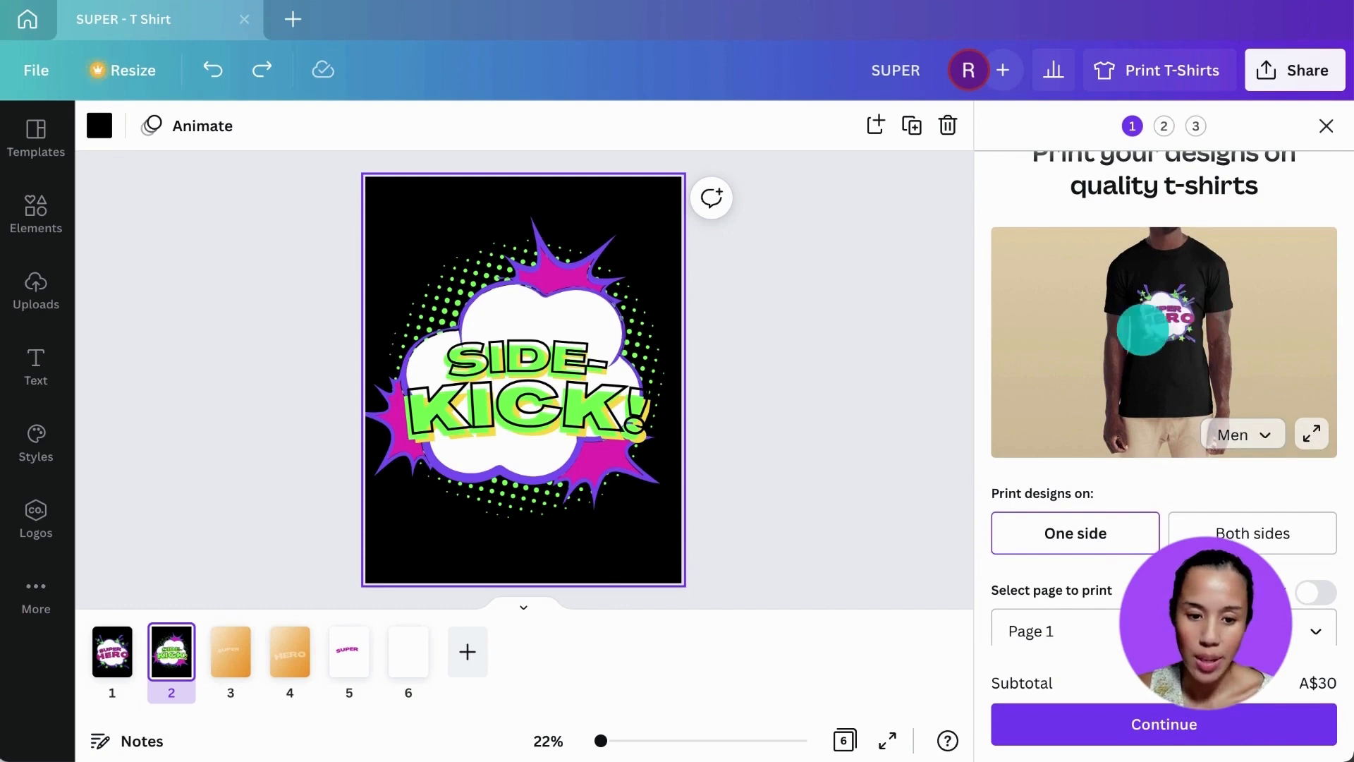
# Move the whole SUPER HERO graphic on page 1 up toward the upper edge of the black background
pyautogui.click(112, 652)
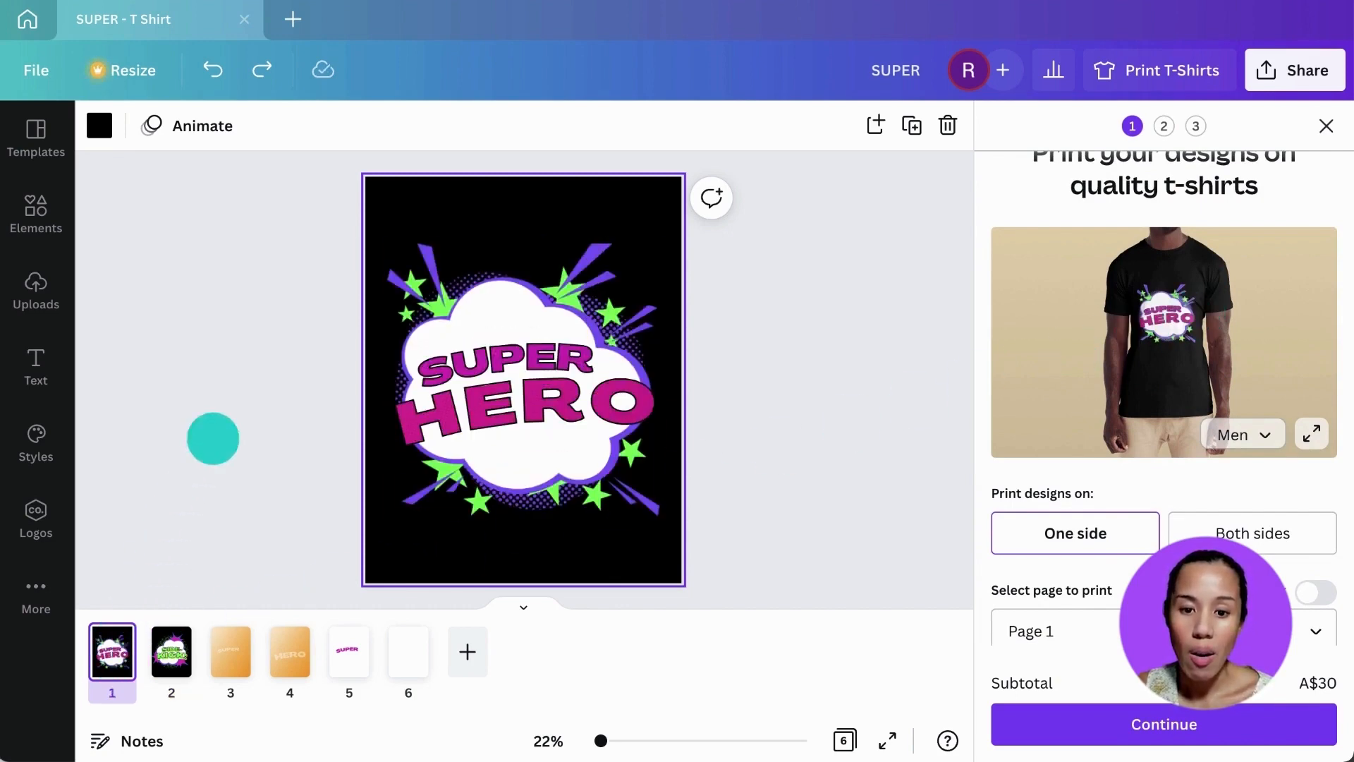
pyautogui.moveTo(315, 220); pyautogui.dragTo(679, 544)
pyautogui.moveTo(538, 460); pyautogui.dragTo(538, 417)
pyautogui.click(791, 451)
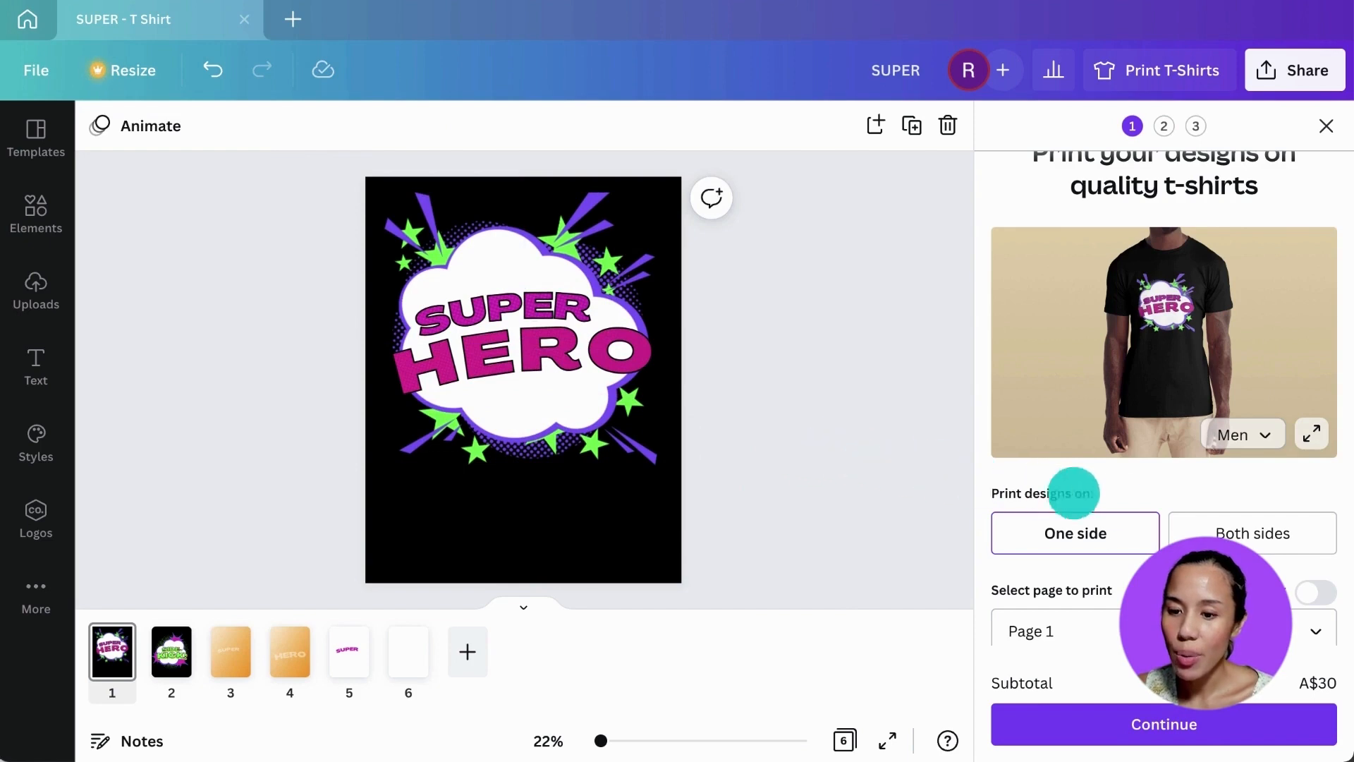
pyautogui.scroll(-6, 1119, 493)
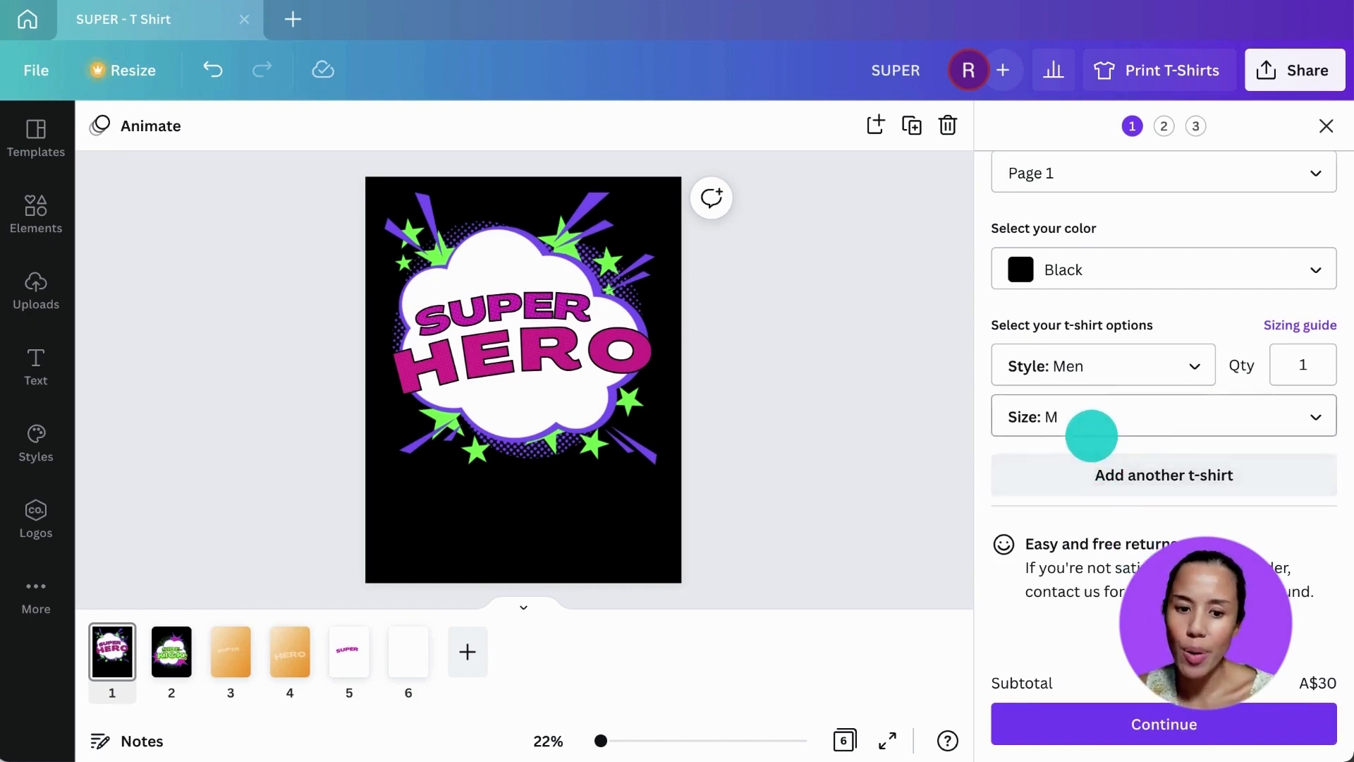
pyautogui.scroll(5, 1091, 435)
# Open the SIDE-KICK! page and set the shirt to the Infant style with Page 2 as the page to print
pyautogui.click(171, 653)
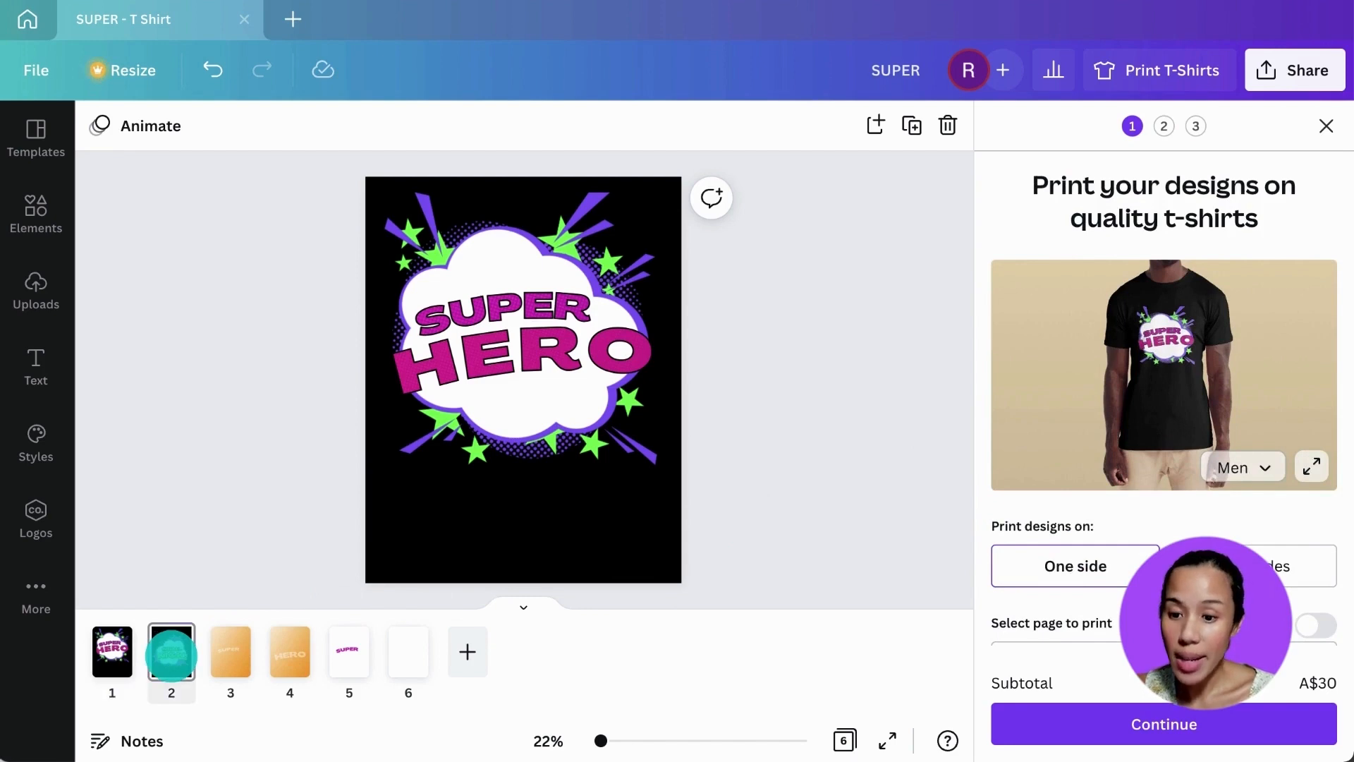
pyautogui.scroll(-1, 1164, 395)
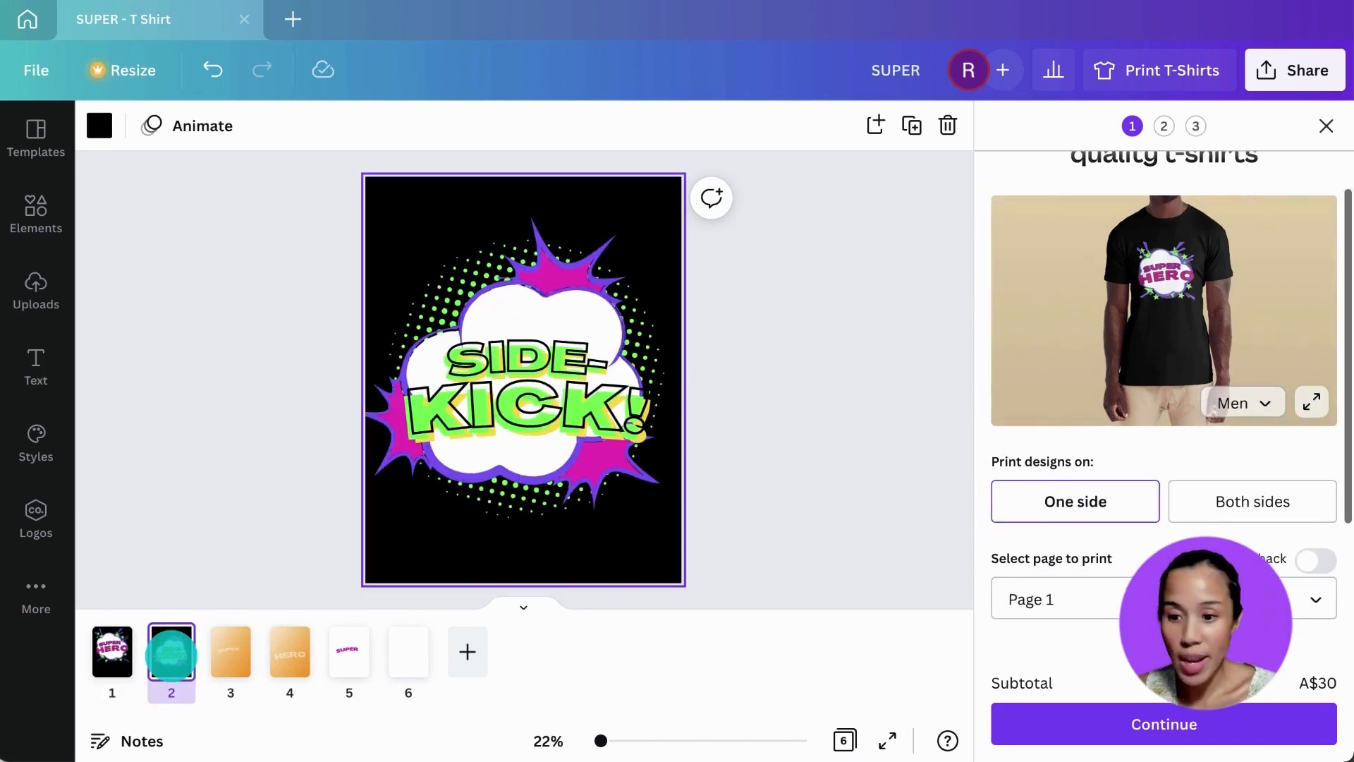
pyautogui.click(1242, 403)
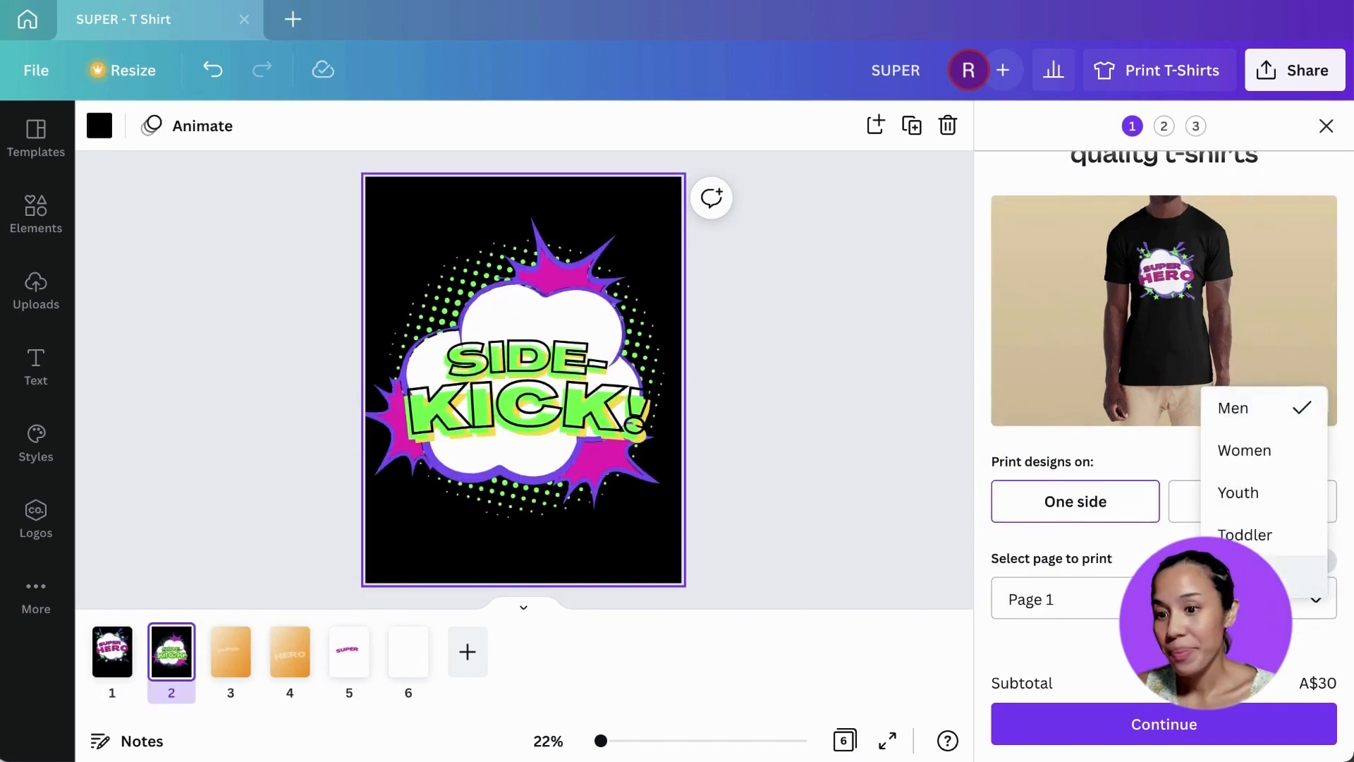
pyautogui.click(1241, 576)
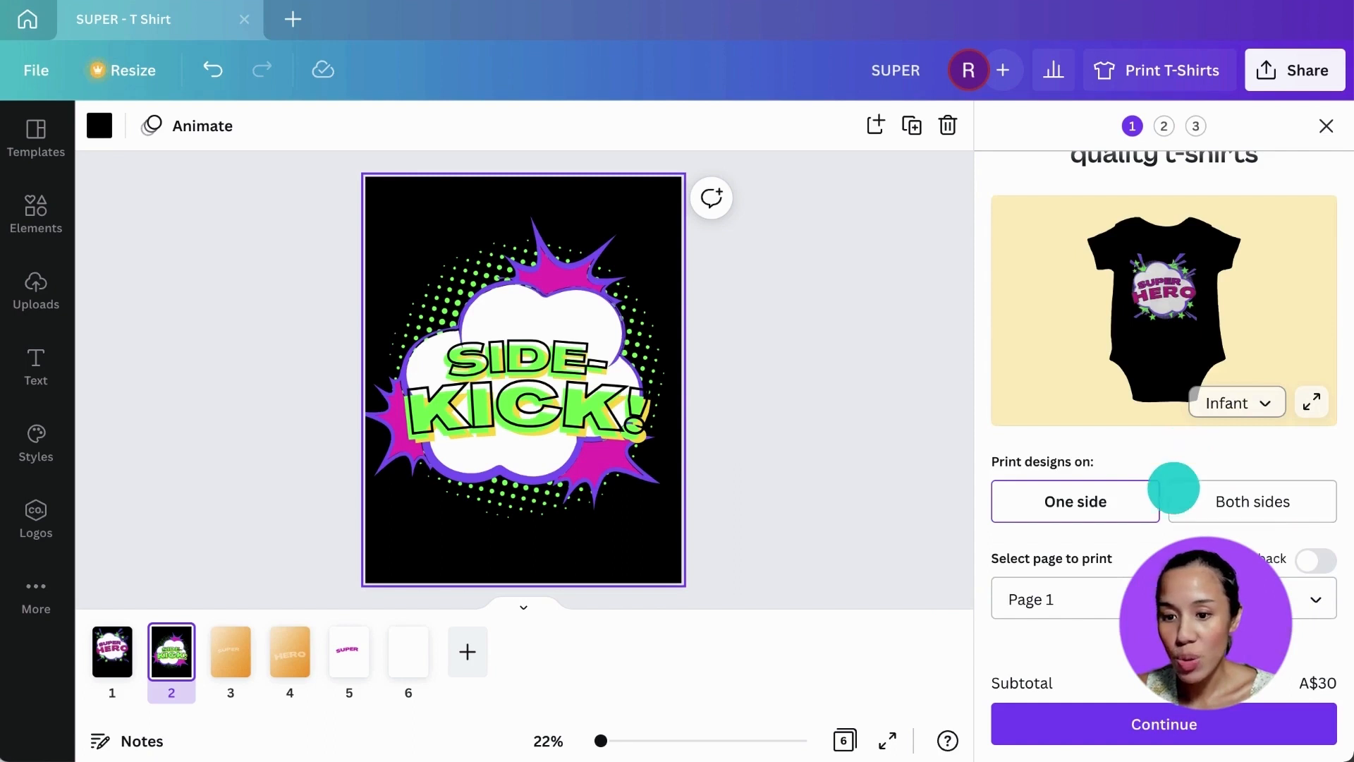
pyautogui.scroll(-2, 1182, 460)
pyautogui.click(1171, 458)
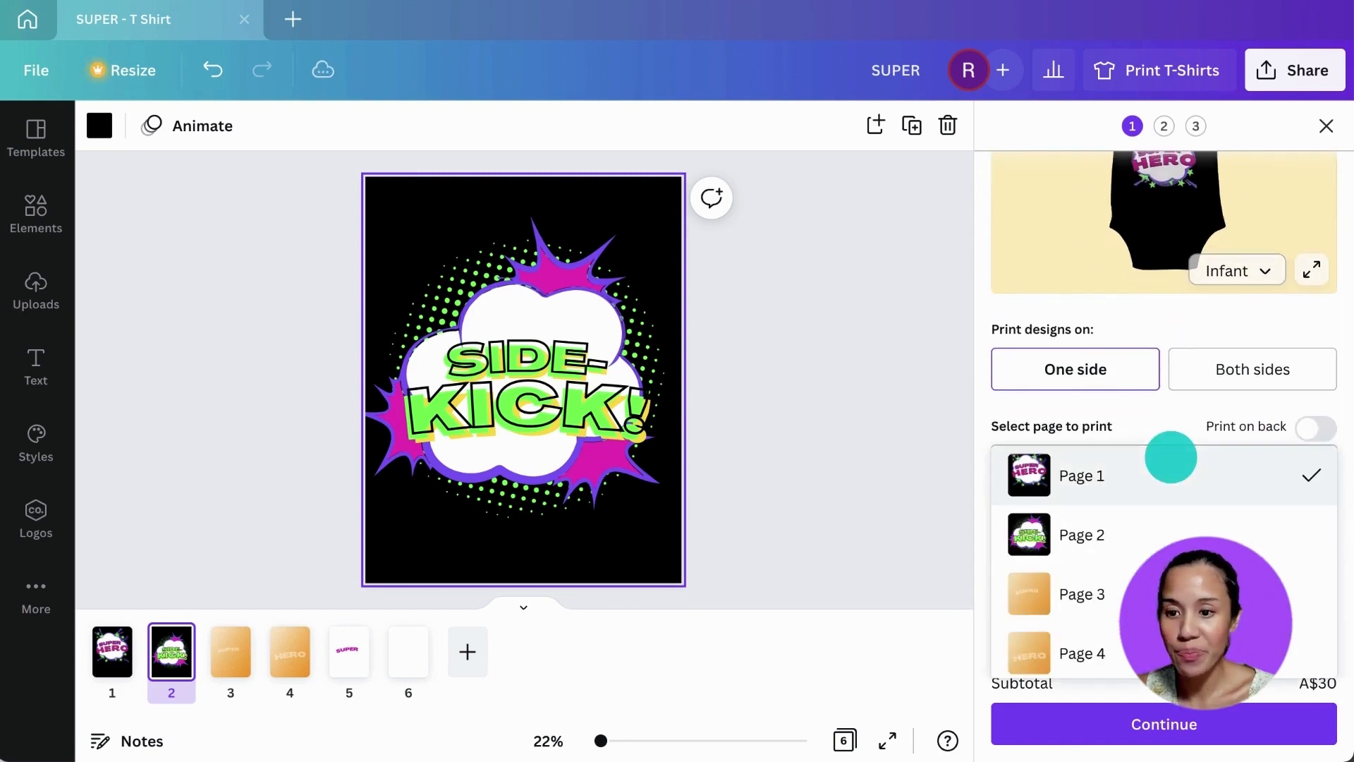
pyautogui.click(1185, 535)
pyautogui.scroll(2, 1188, 472)
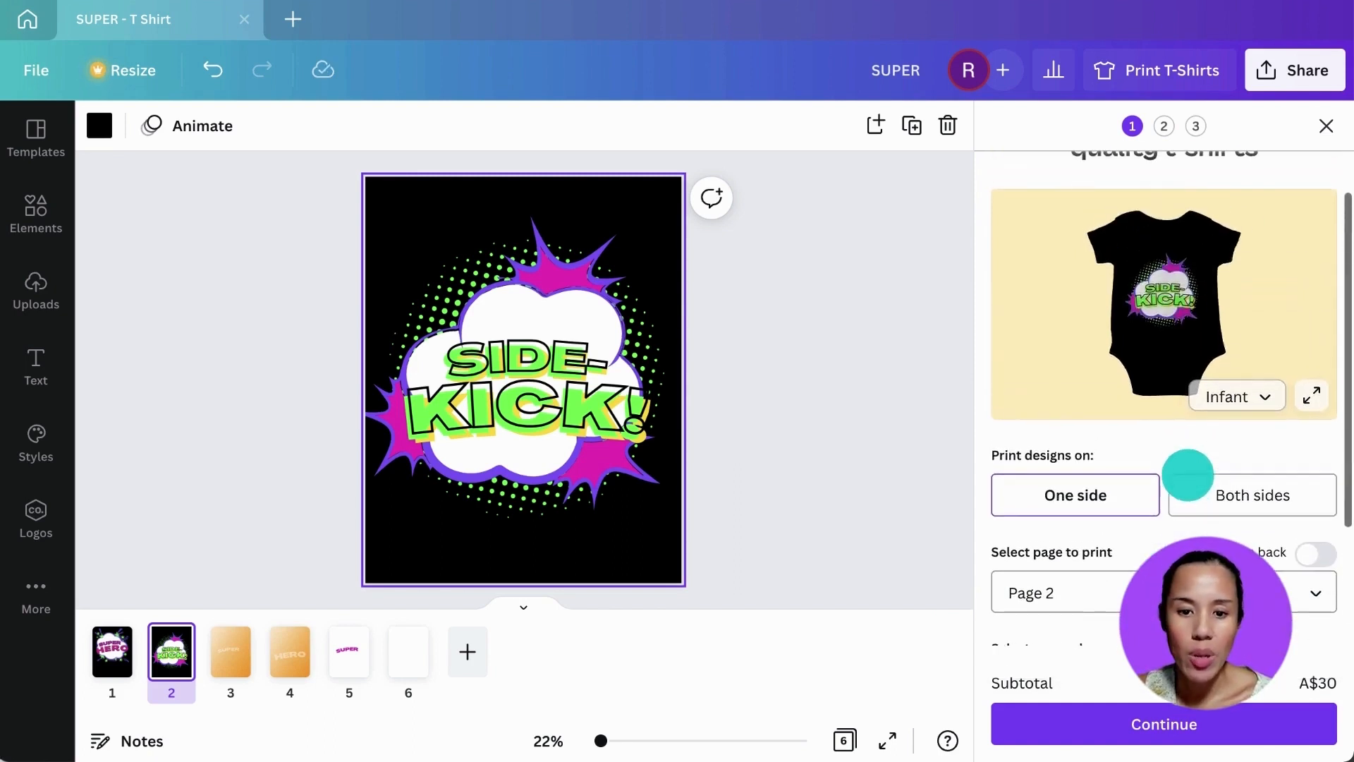
# Move the whole SIDE-KICK! graphic on page 2 up toward the upper edge of the black background
pyautogui.moveTo(320, 235); pyautogui.dragTo(692, 553)
pyautogui.moveTo(590, 484); pyautogui.dragTo(562, 430)
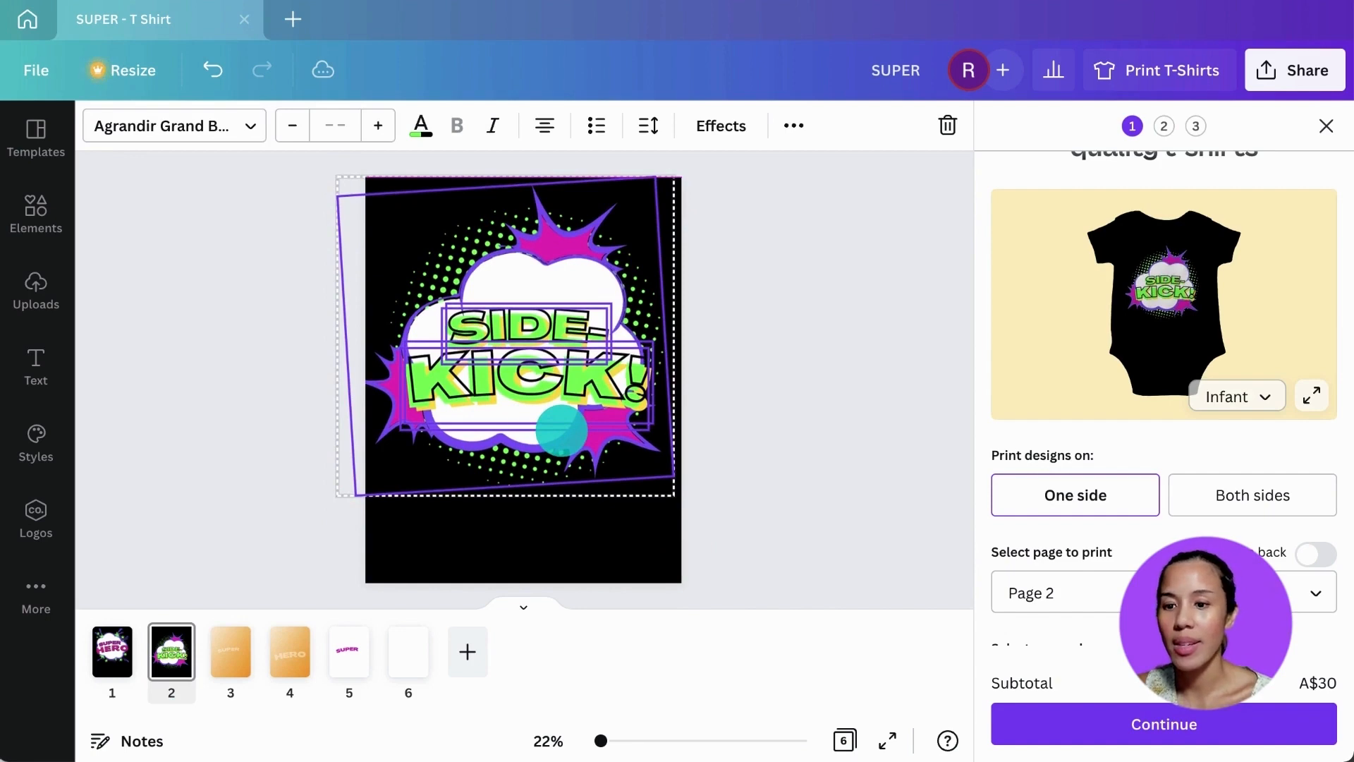
pyautogui.click(846, 467)
# Check the sizes offered for the Infant style
pyautogui.scroll(-2, 1185, 532)
pyautogui.scroll(-2, 1192, 536)
pyautogui.scroll(-2, 1213, 522)
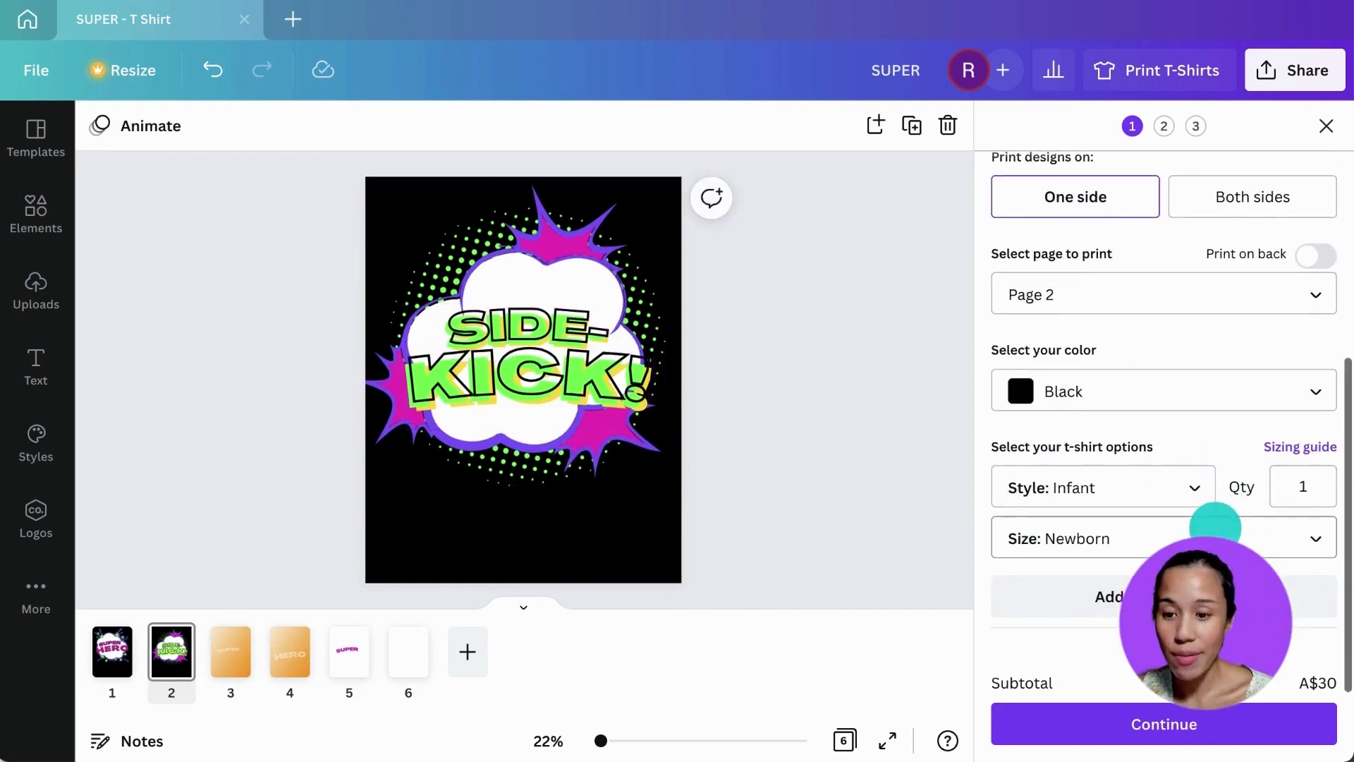
pyautogui.click(1178, 538)
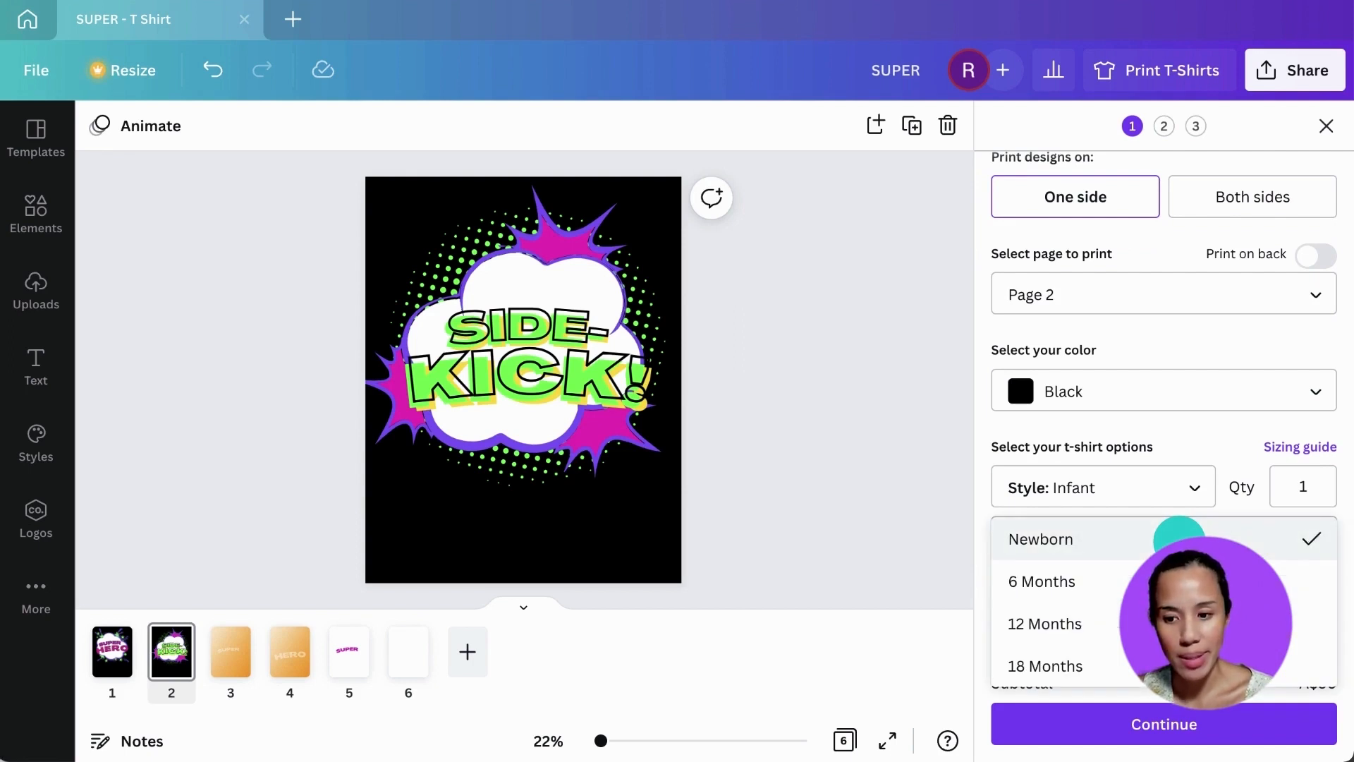
pyautogui.click(1230, 399)
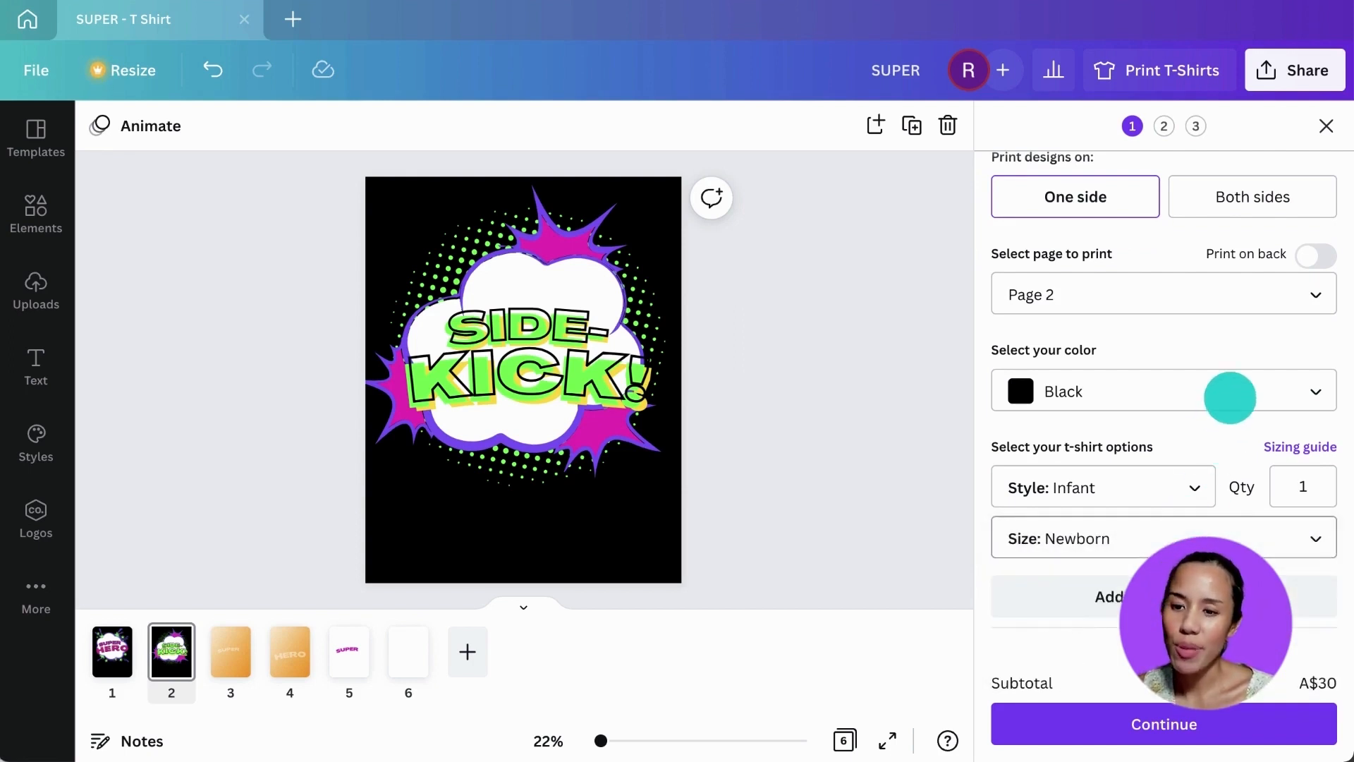
# Switch the shirt style to Toddler and check its size options and preview
pyautogui.scroll(3, 1231, 395)
pyautogui.click(1240, 290)
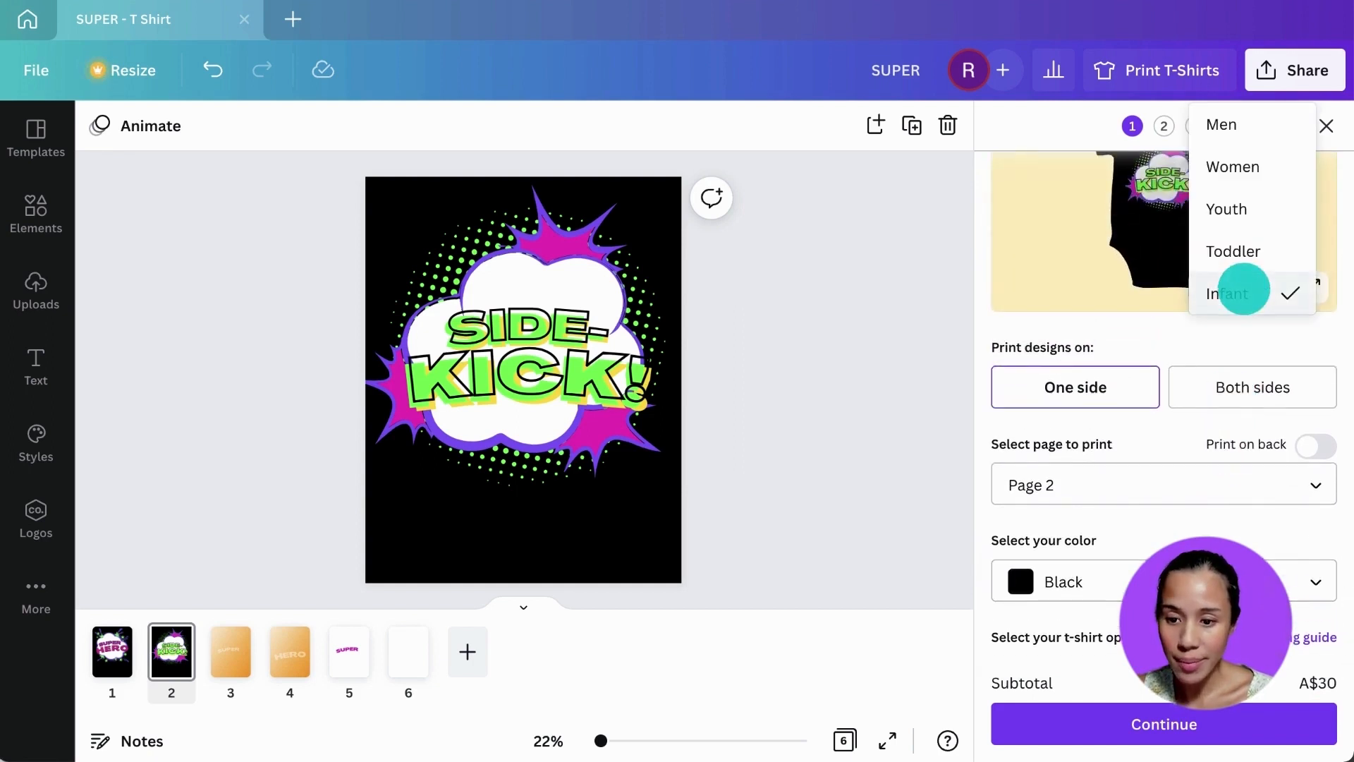
pyautogui.click(1235, 251)
pyautogui.scroll(-3, 1167, 522)
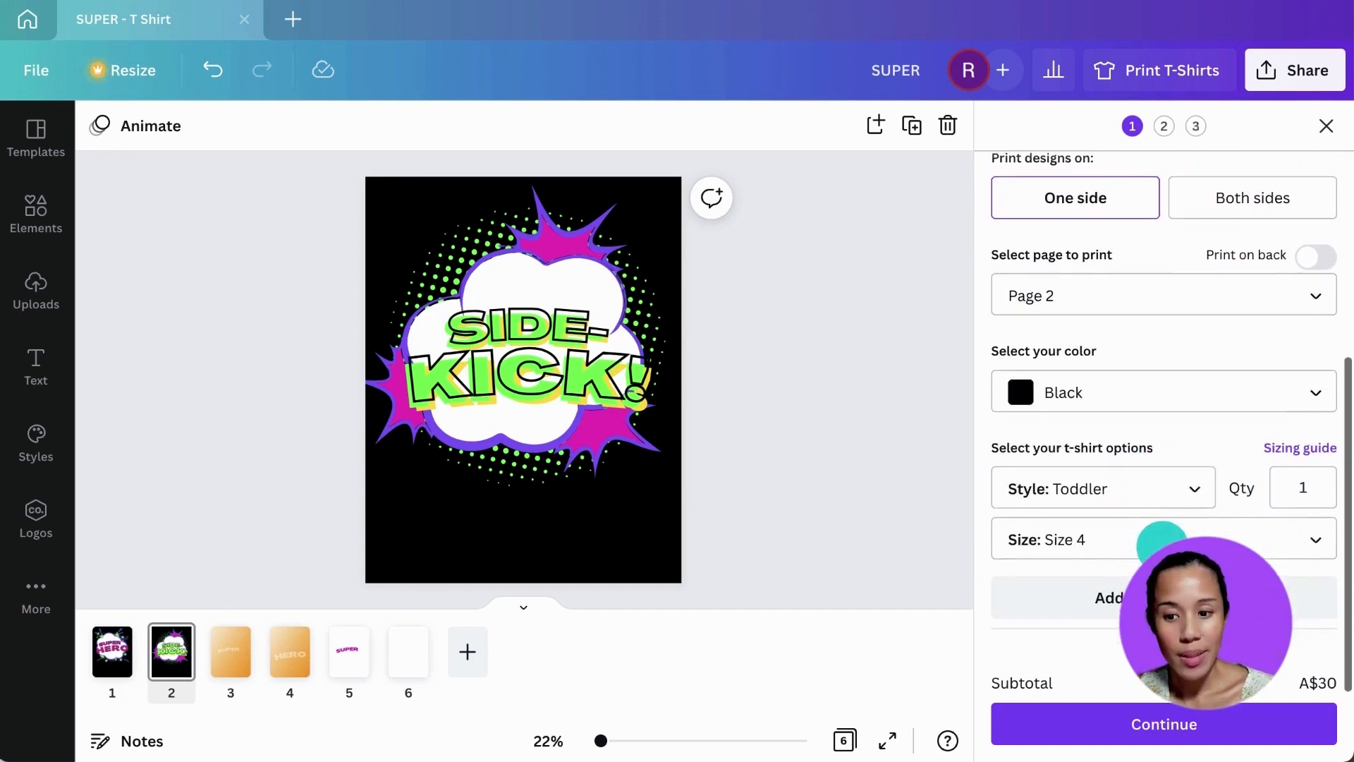
pyautogui.click(1161, 540)
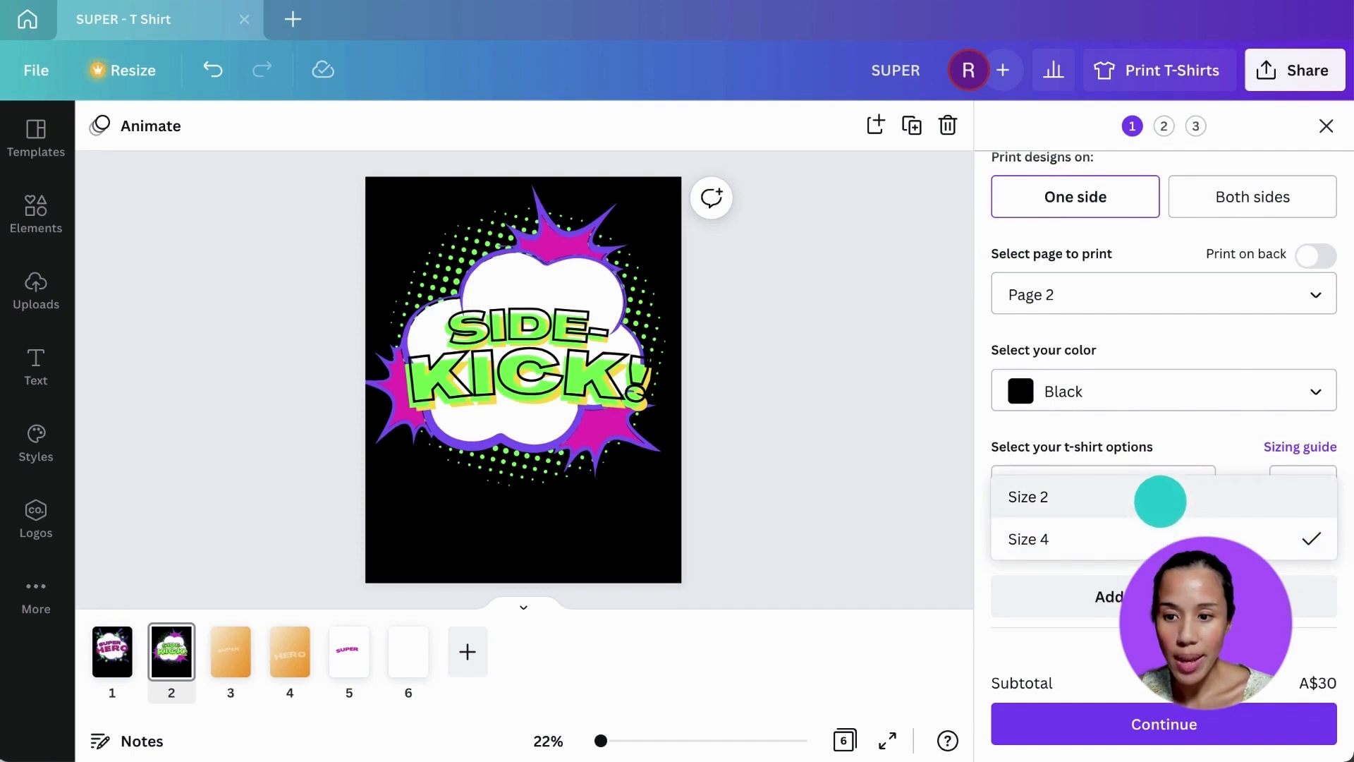
pyautogui.click(1176, 254)
pyautogui.scroll(3, 1177, 254)
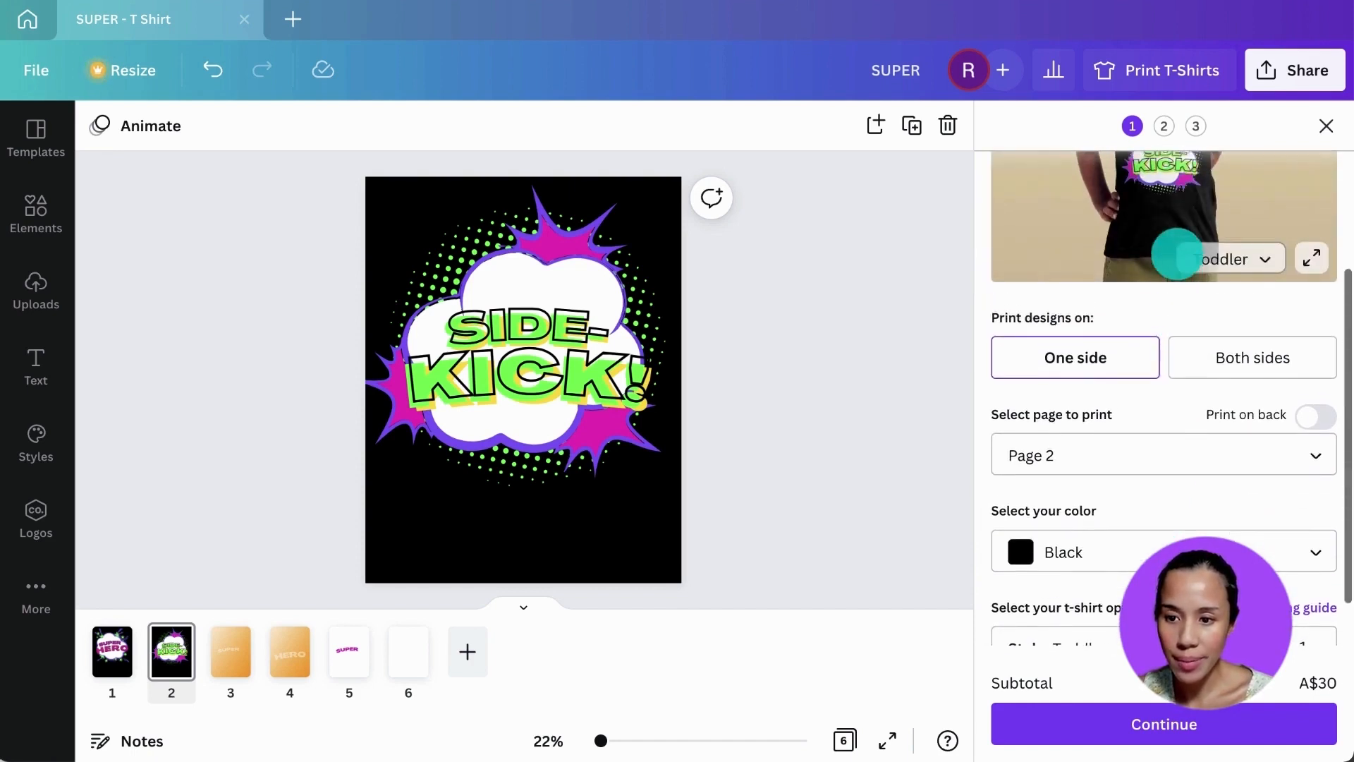
# Switch the shirt style to Youth and open its size choices
pyautogui.click(1214, 256)
pyautogui.click(1209, 221)
pyautogui.scroll(-3, 1115, 575)
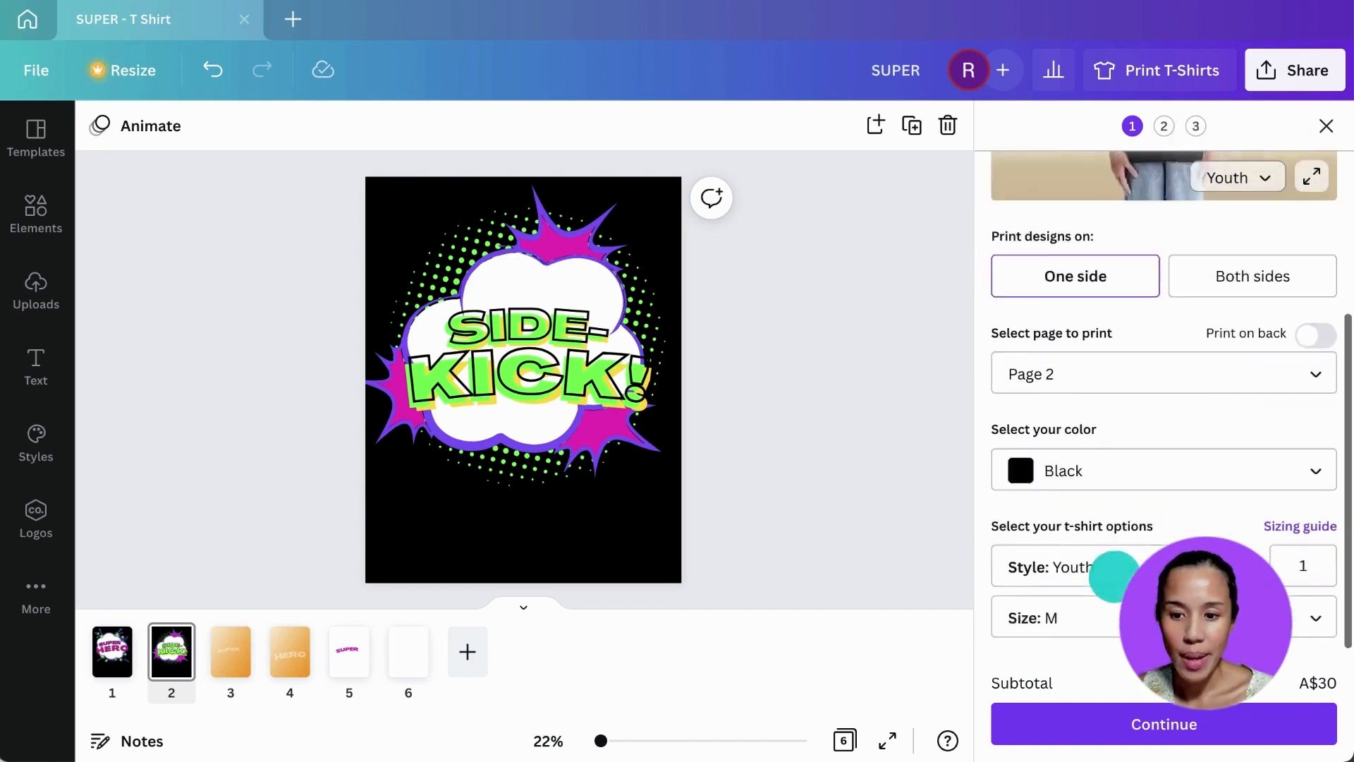
pyautogui.click(1115, 575)
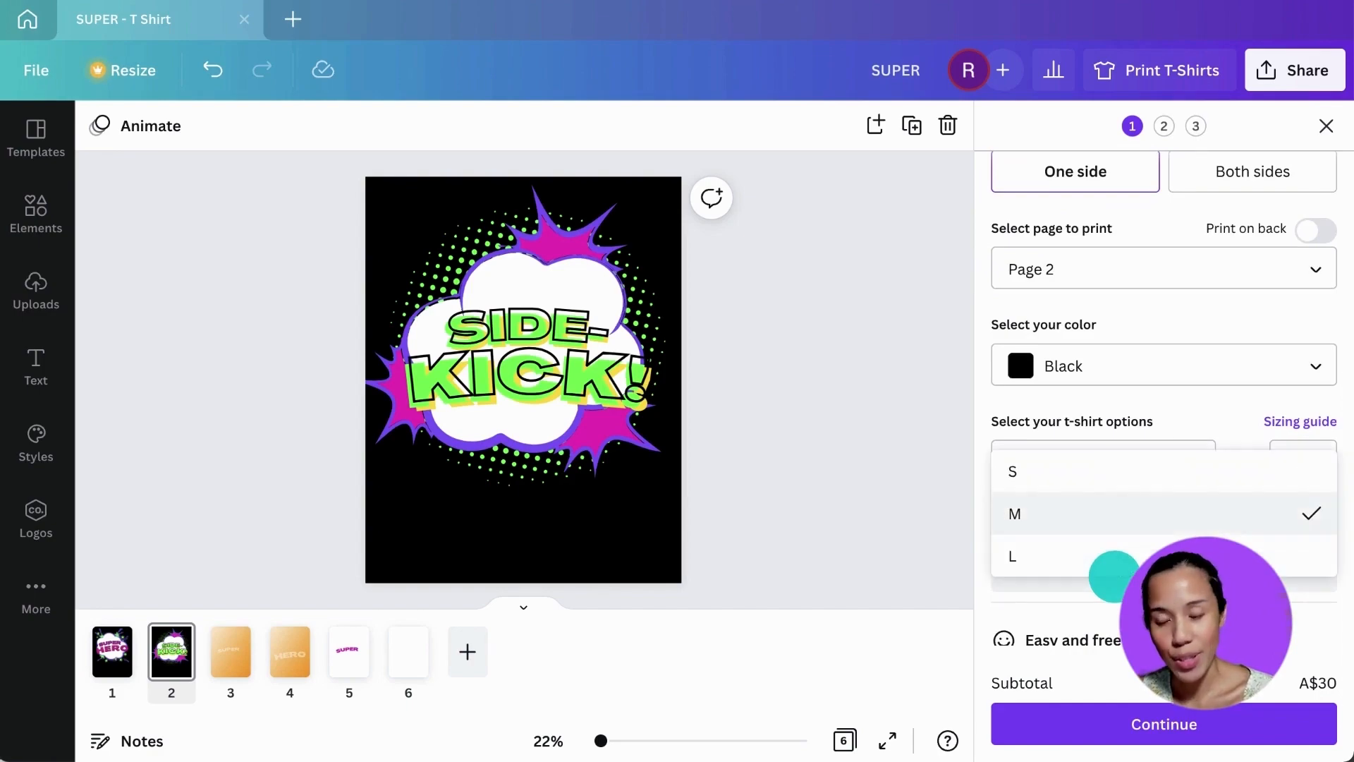